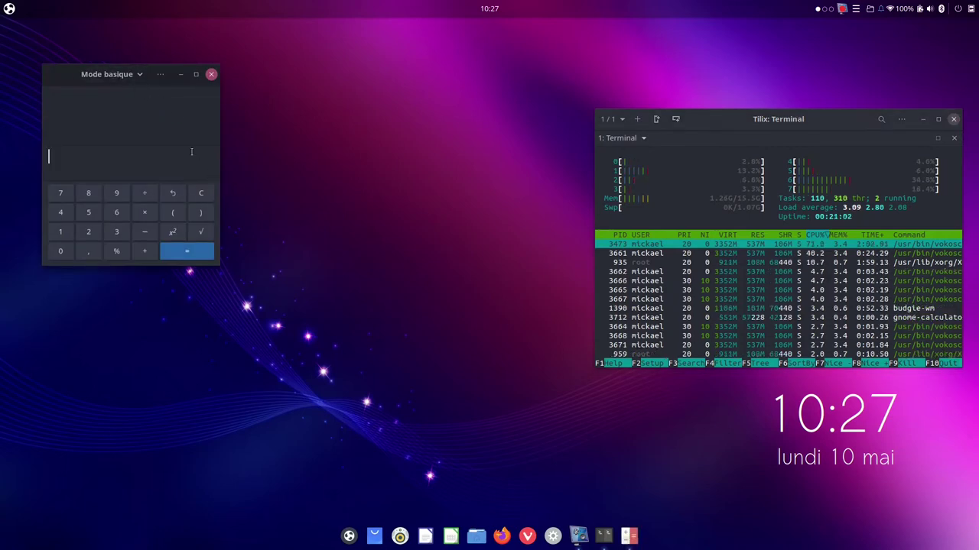
Move the Calculatrice icon in the dock to directly after the settings gear and close the calculator window.
click(136, 75)
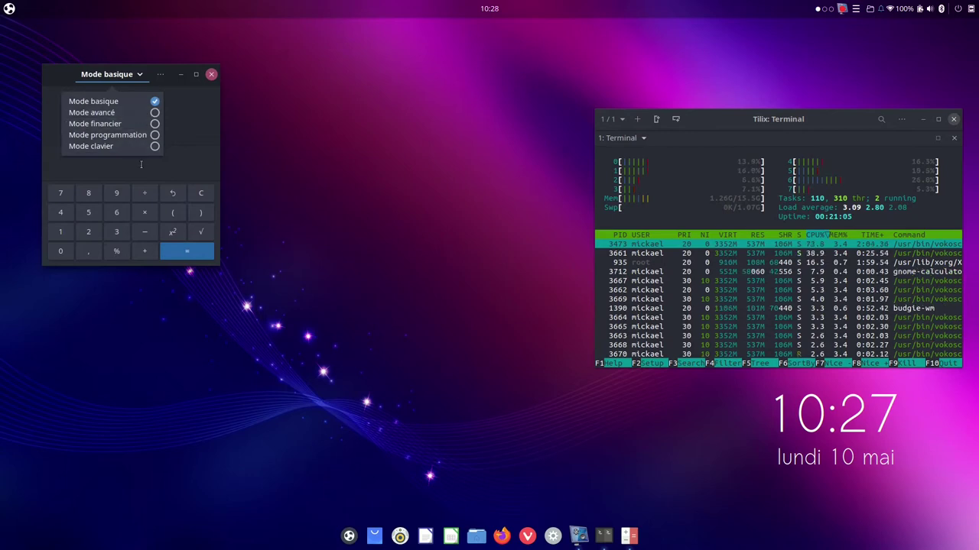
key(Escape)
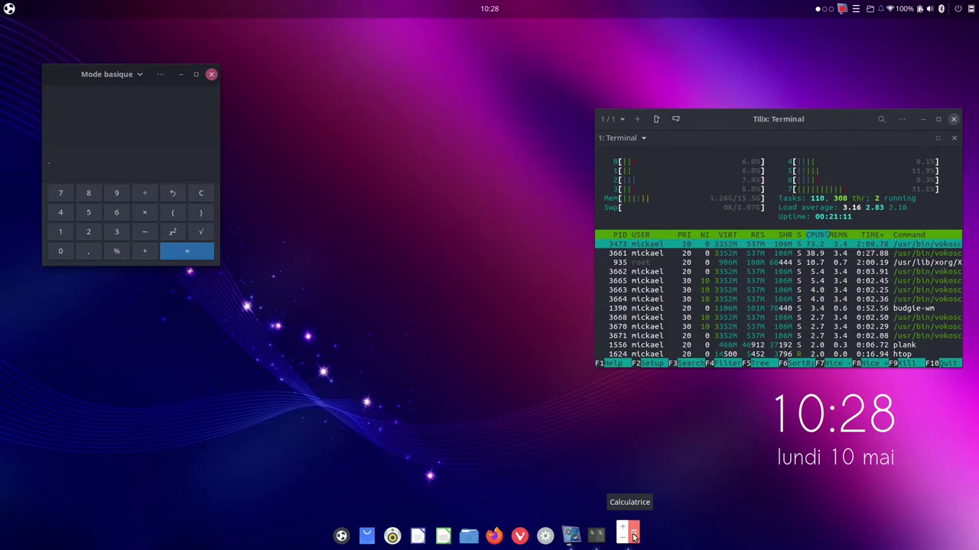
drag(633, 537, 581, 538)
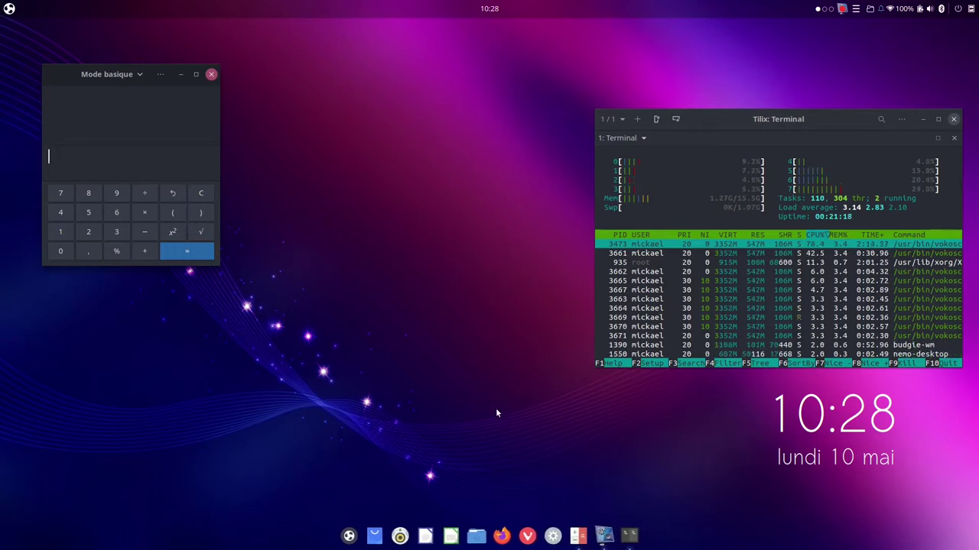
click(212, 74)
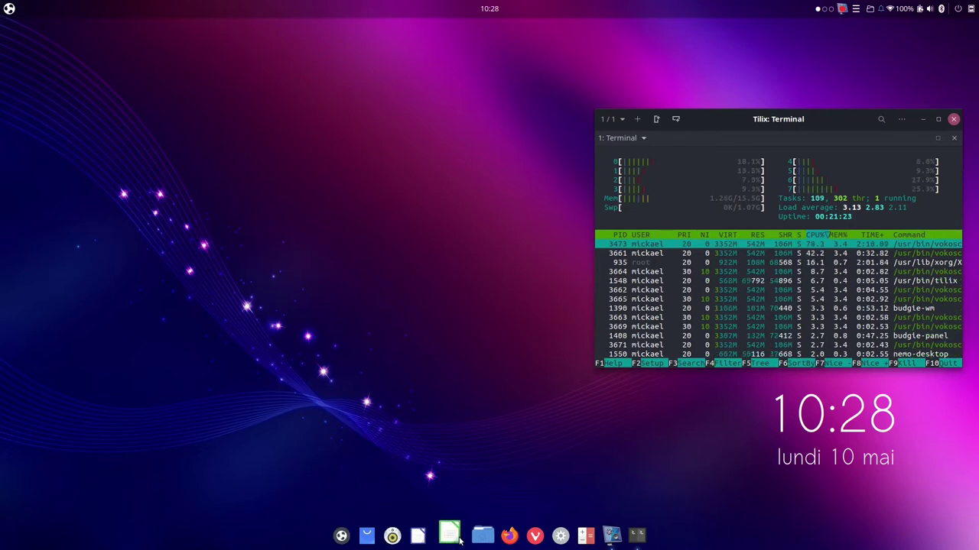
Open Plank Preferences, set the dock theme to Matte and its position to Haut.
click(9, 7)
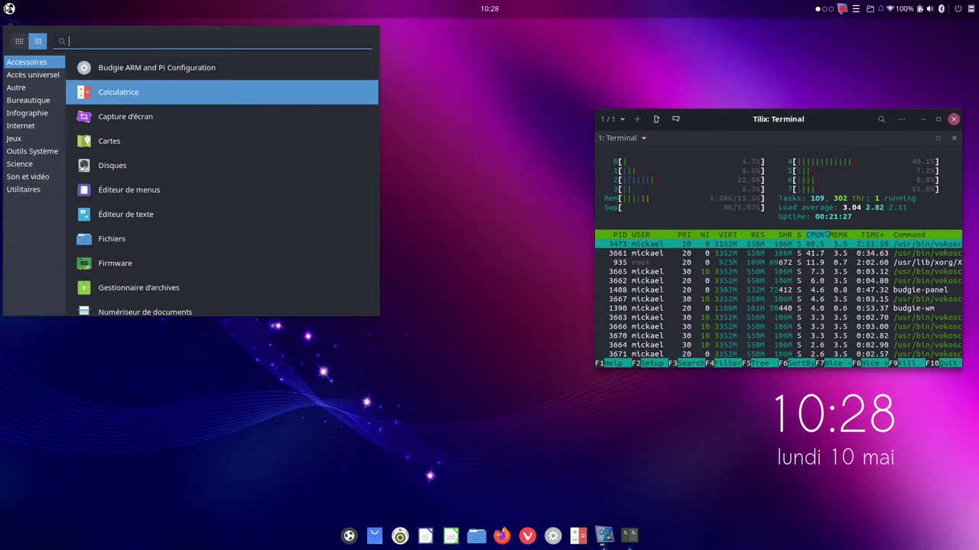
text(plan)
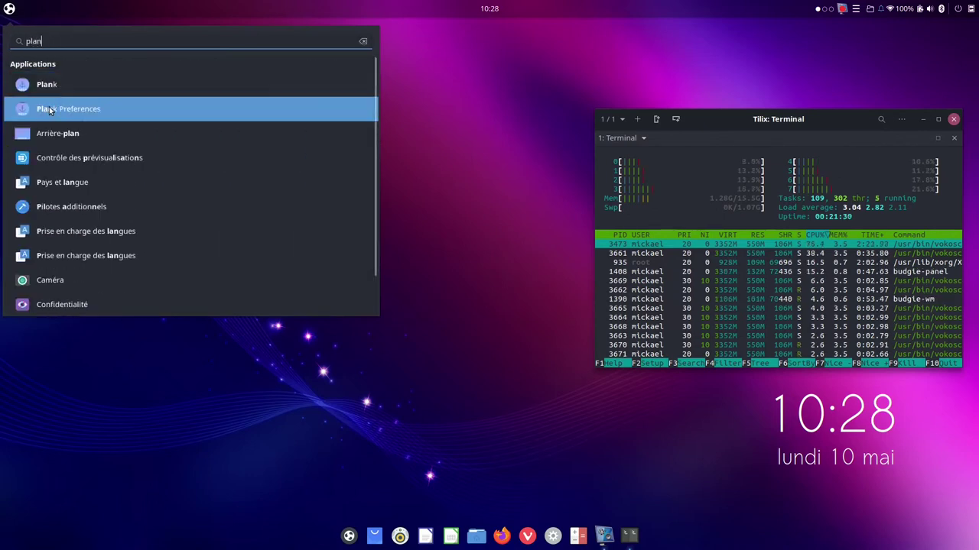
click(49, 109)
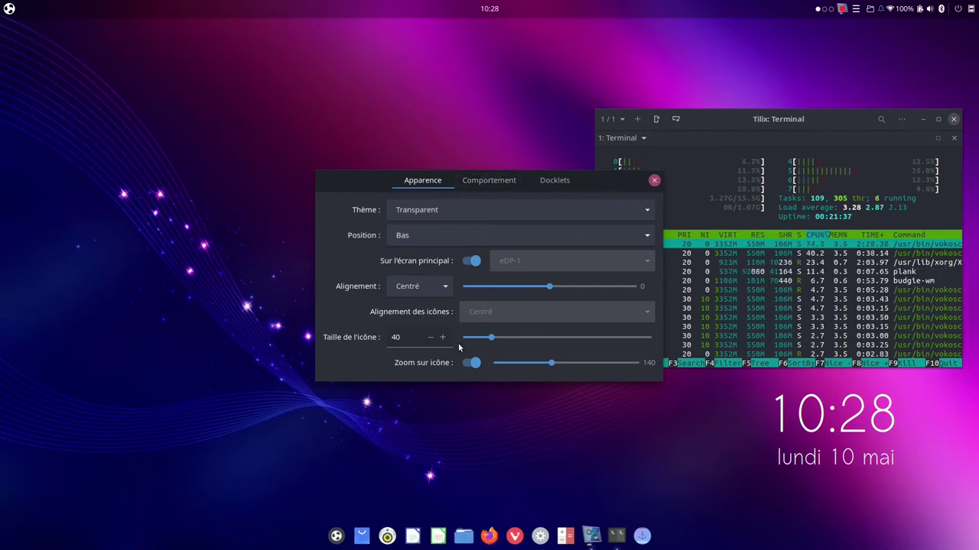
click(542, 210)
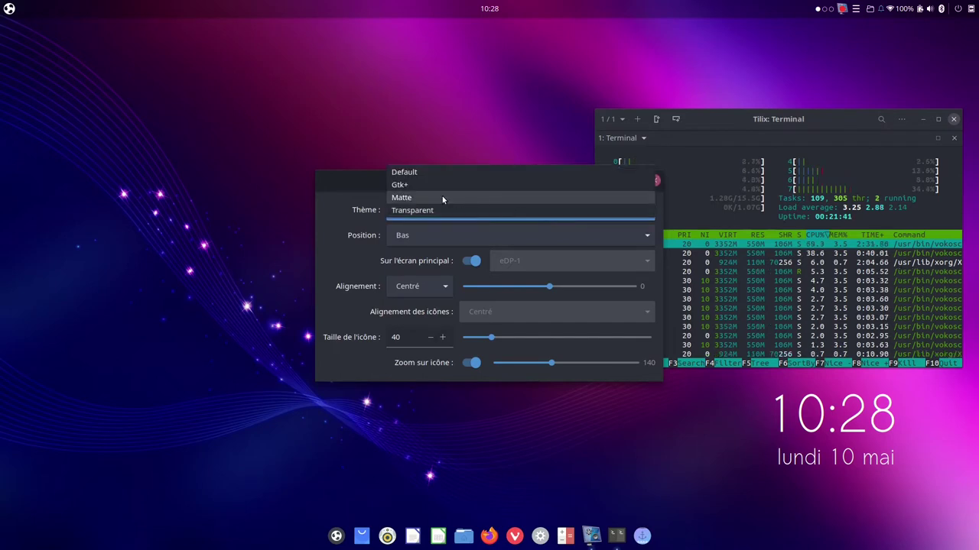
click(442, 198)
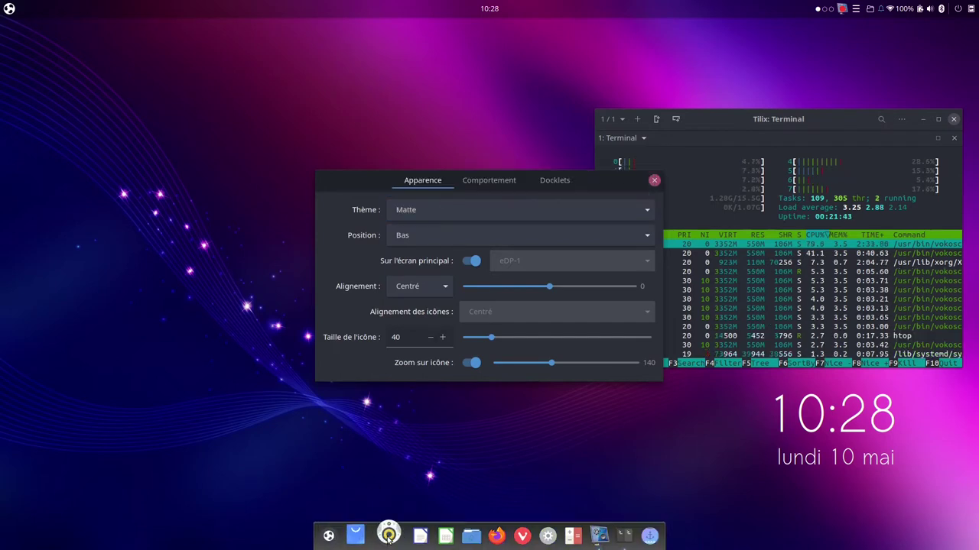
click(473, 237)
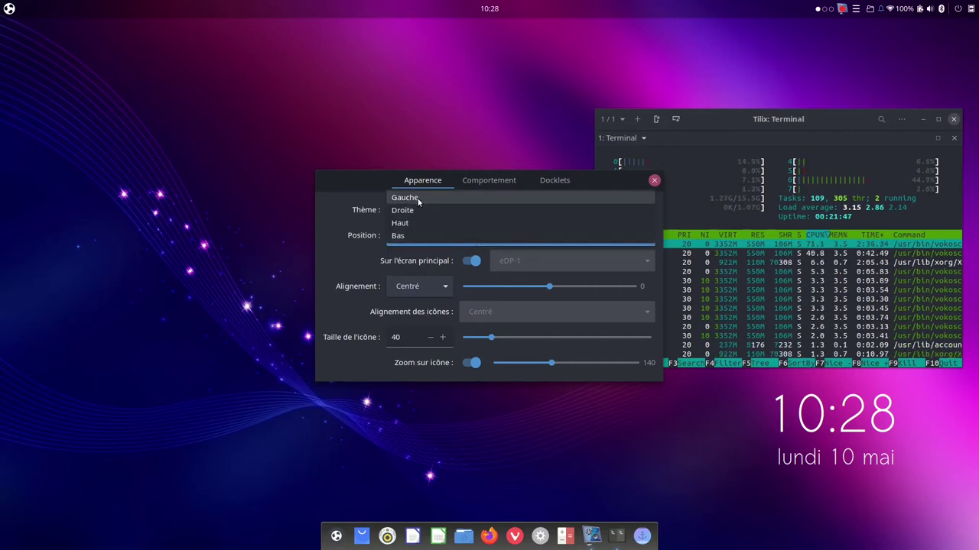
click(417, 224)
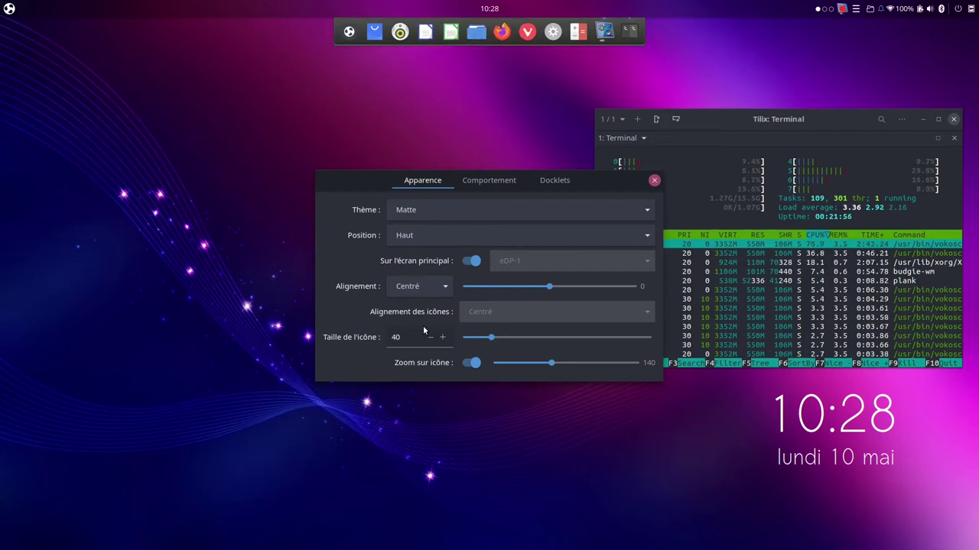
Switch the dock's icon zoom off and on again, and set the zoom level to 200.
click(469, 363)
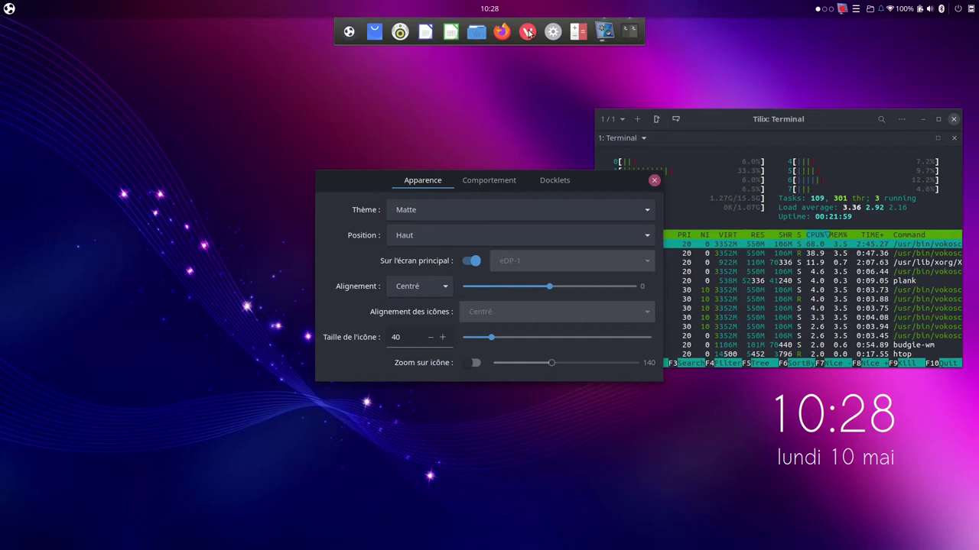
click(479, 363)
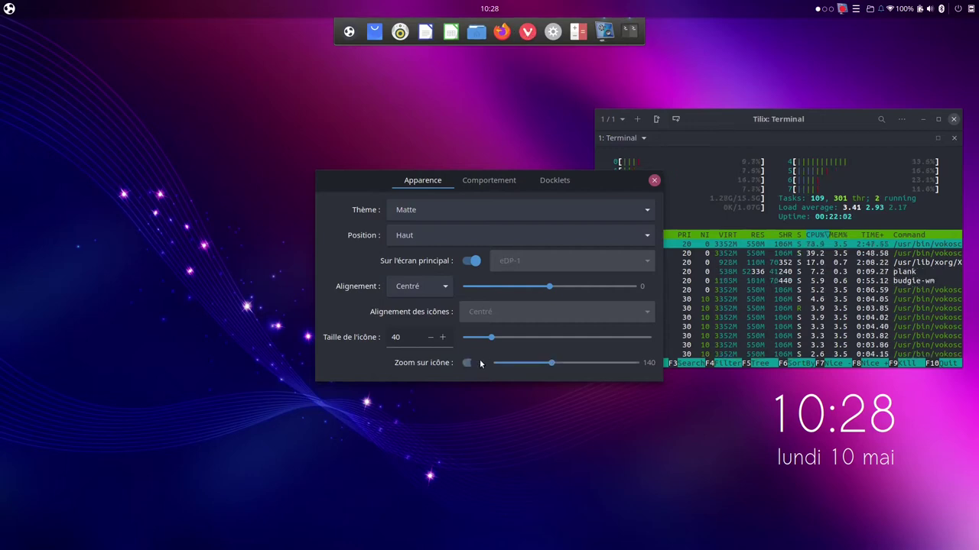
drag(551, 364, 647, 363)
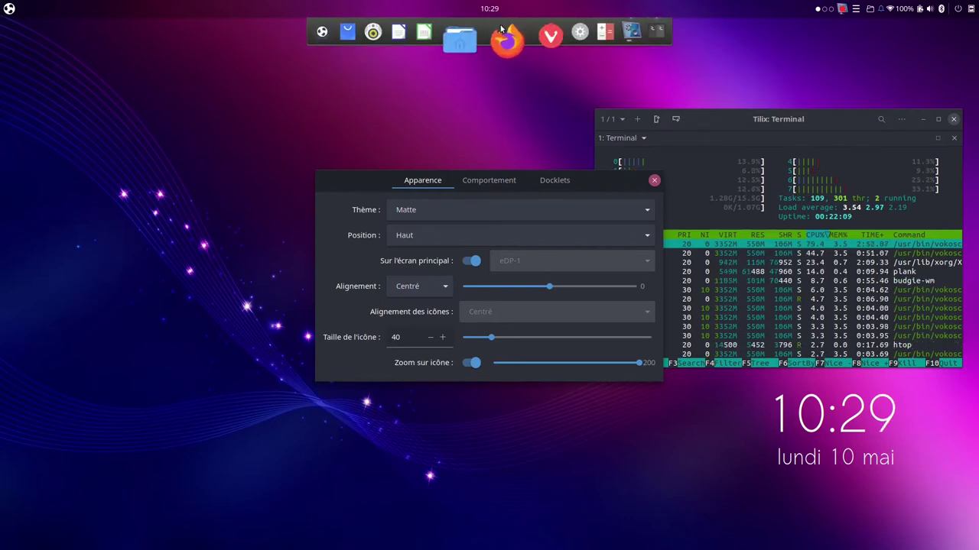
Try the dock alignments Fin and Début, and return the alignment to Centré.
click(431, 289)
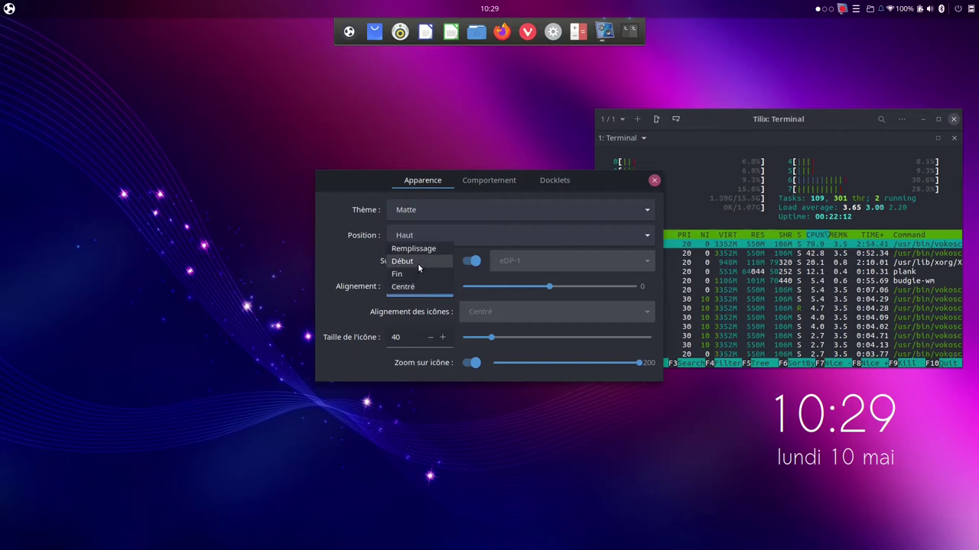
click(419, 273)
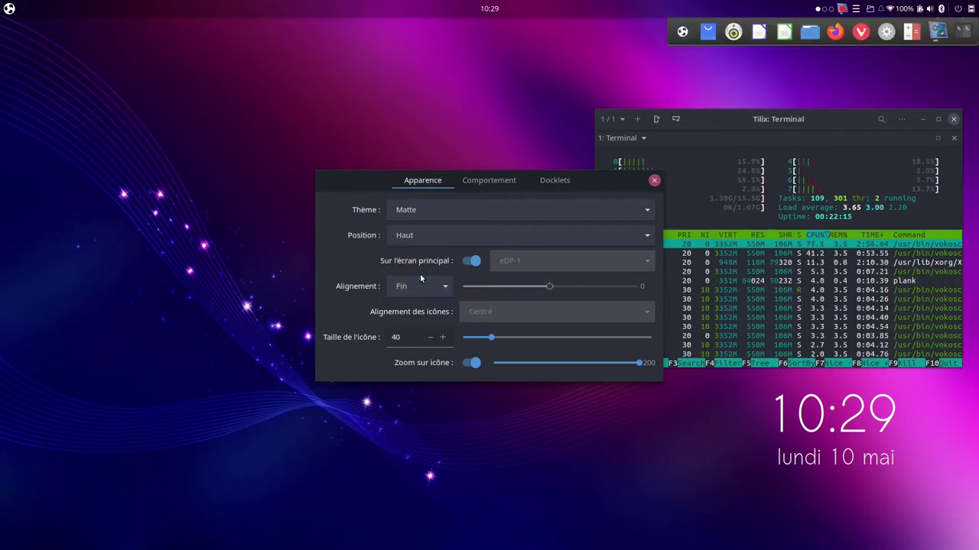
click(428, 284)
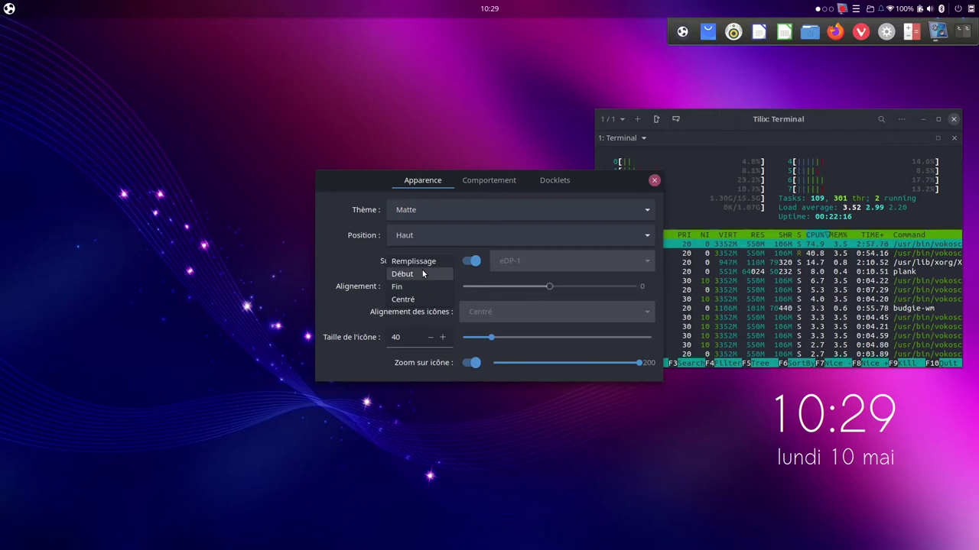
click(425, 273)
click(422, 289)
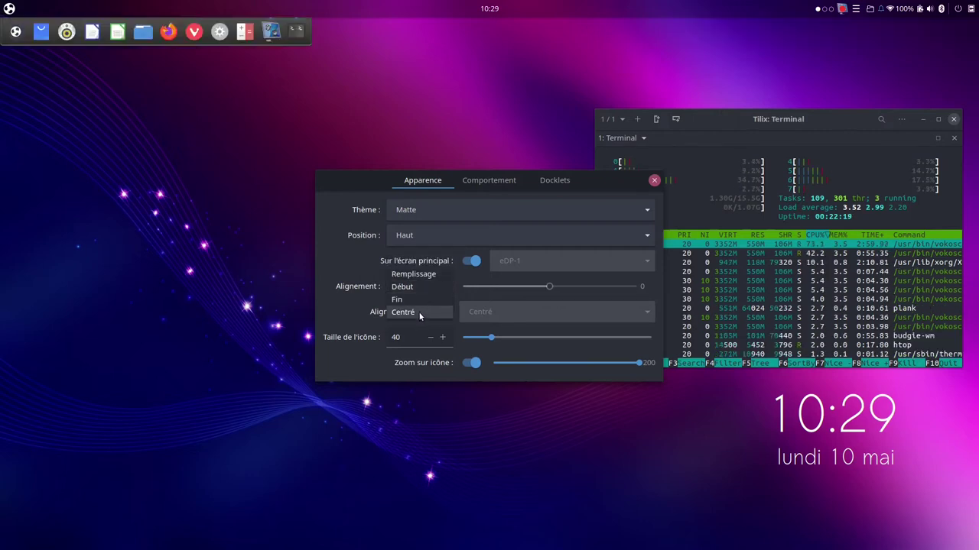
click(419, 313)
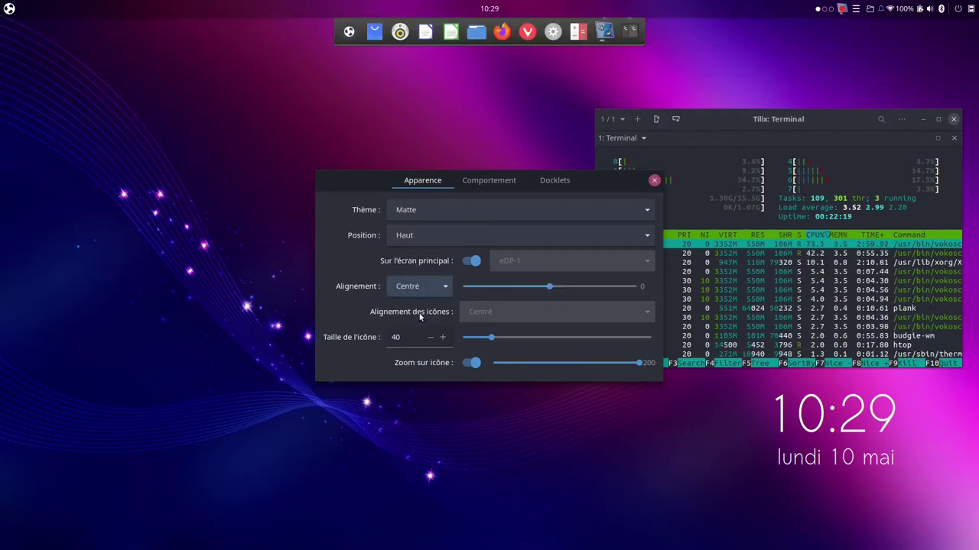
Lock the dock icons in the behaviour settings and try to move the Calculatrice icon.
click(480, 183)
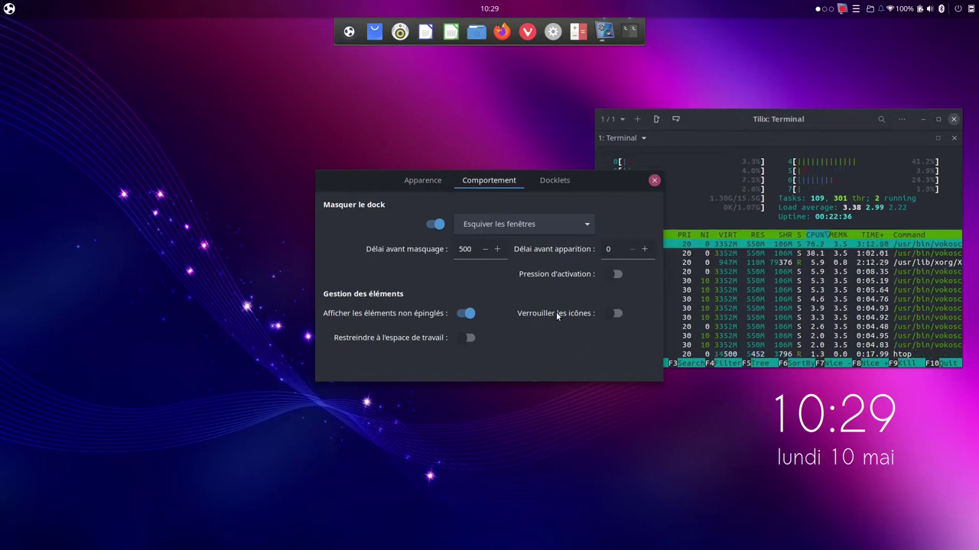
click(613, 315)
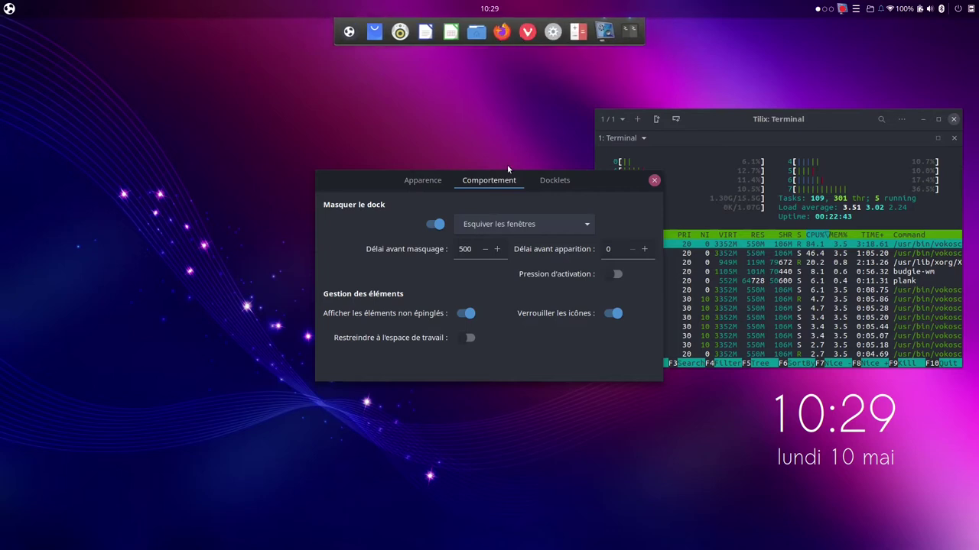
drag(581, 45, 579, 40)
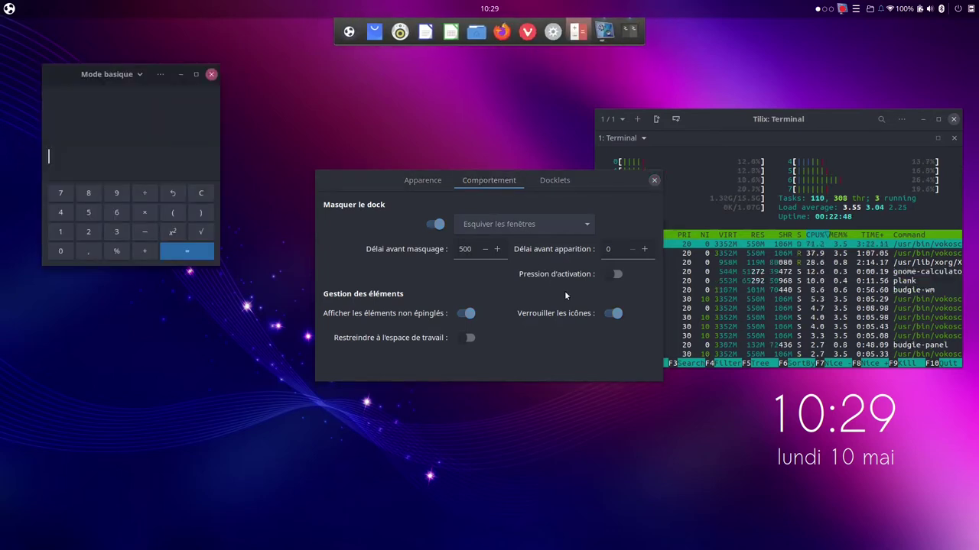
Unlock the dock icons, unpin Calculatrice from the dock and close the calculator window.
click(613, 313)
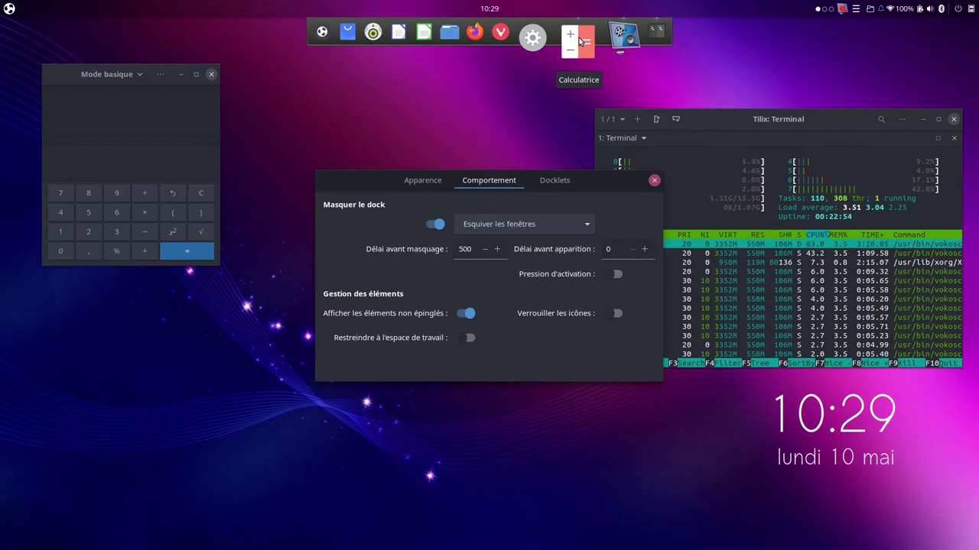
drag(579, 42, 526, 162)
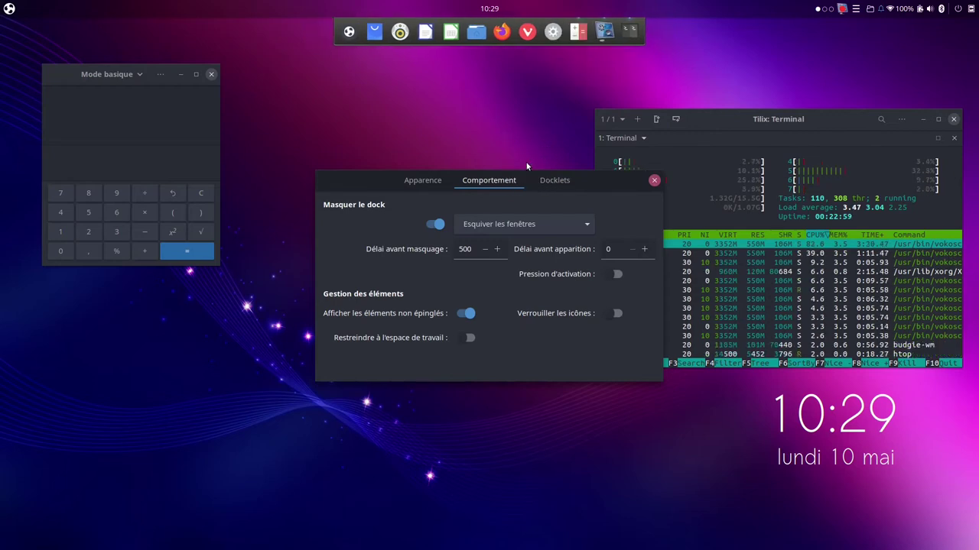
click(213, 75)
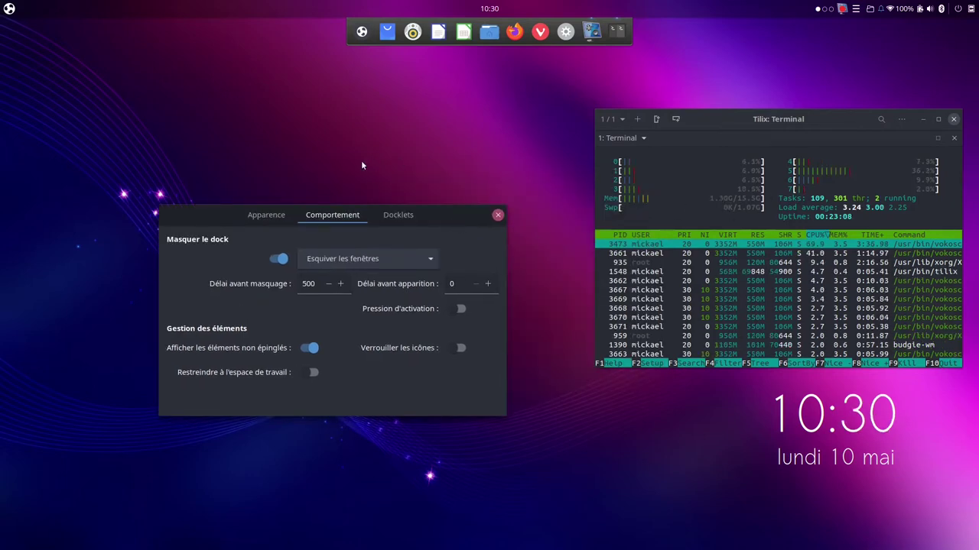
Add the Clock and Battery docklets to the dock.
click(395, 216)
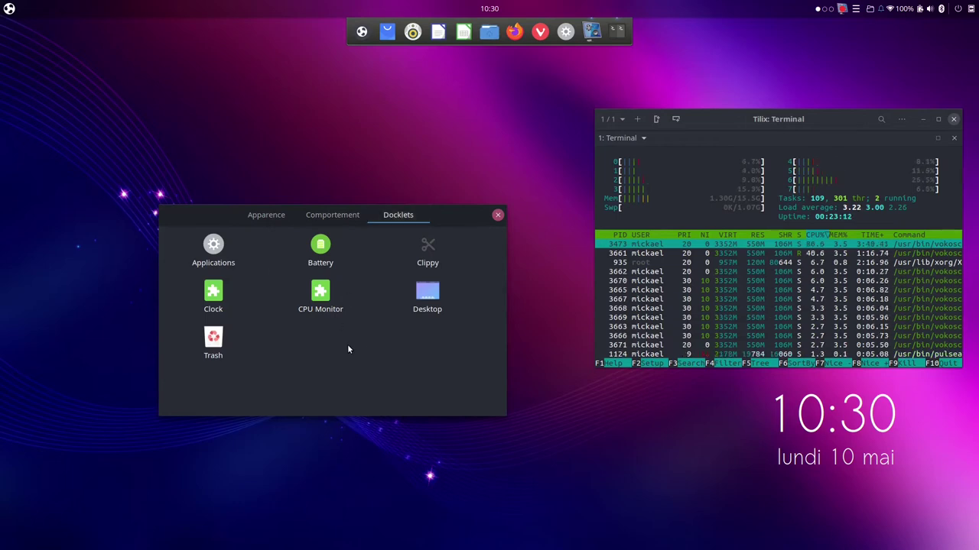
double_click(217, 294)
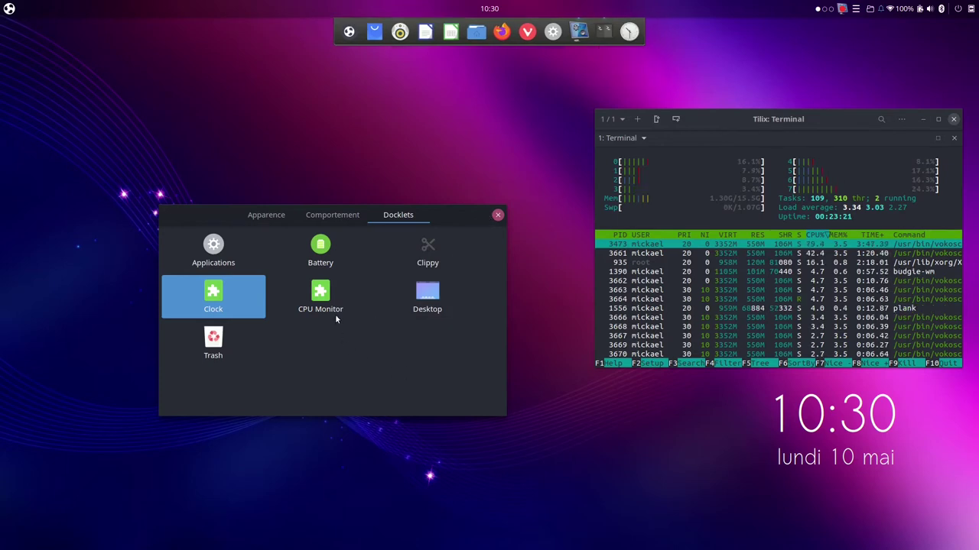
double_click(320, 251)
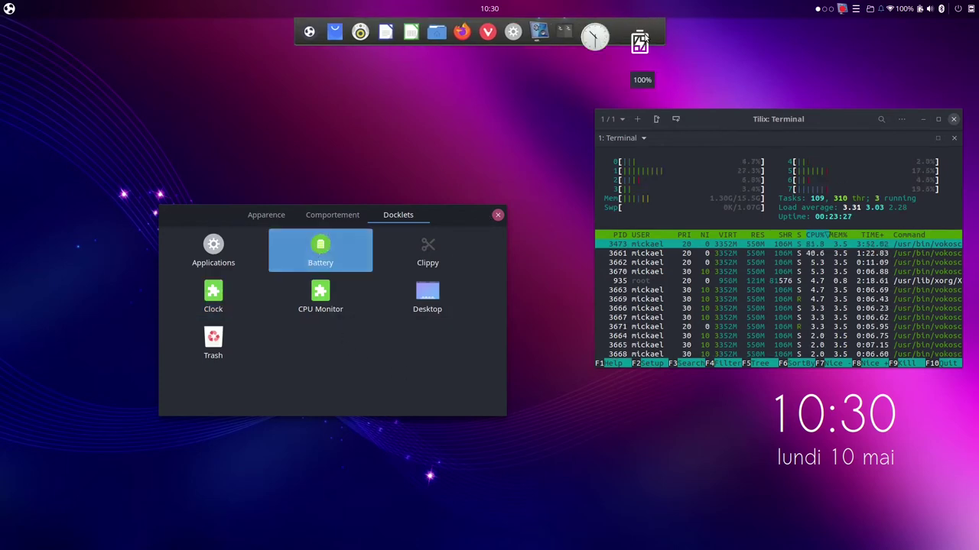
click(552, 85)
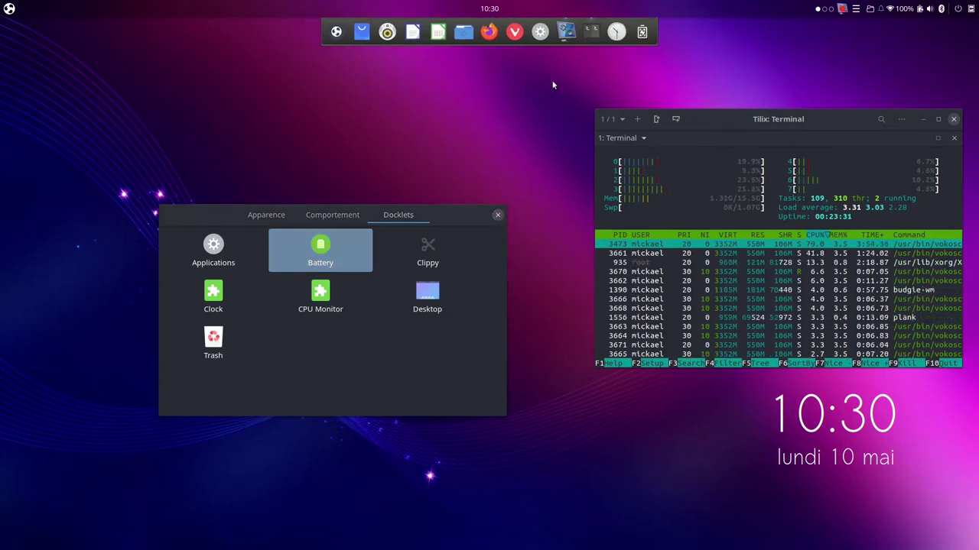
Set the dock position to Bas and close the Plank preferences.
click(266, 214)
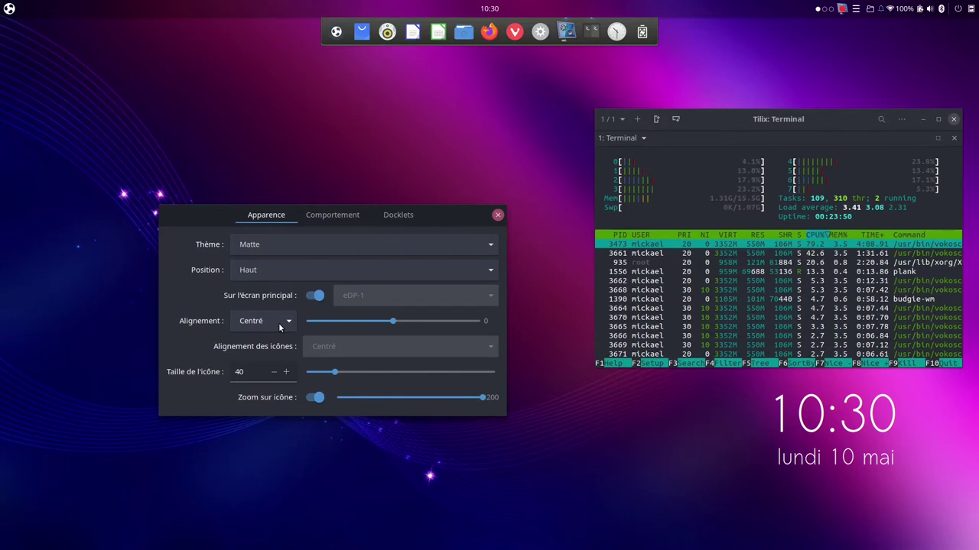
click(292, 273)
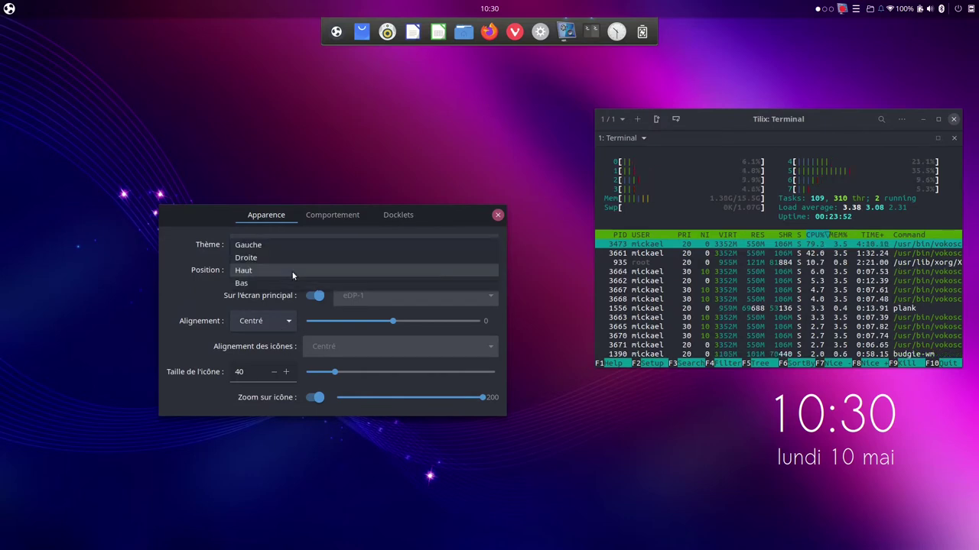
click(278, 283)
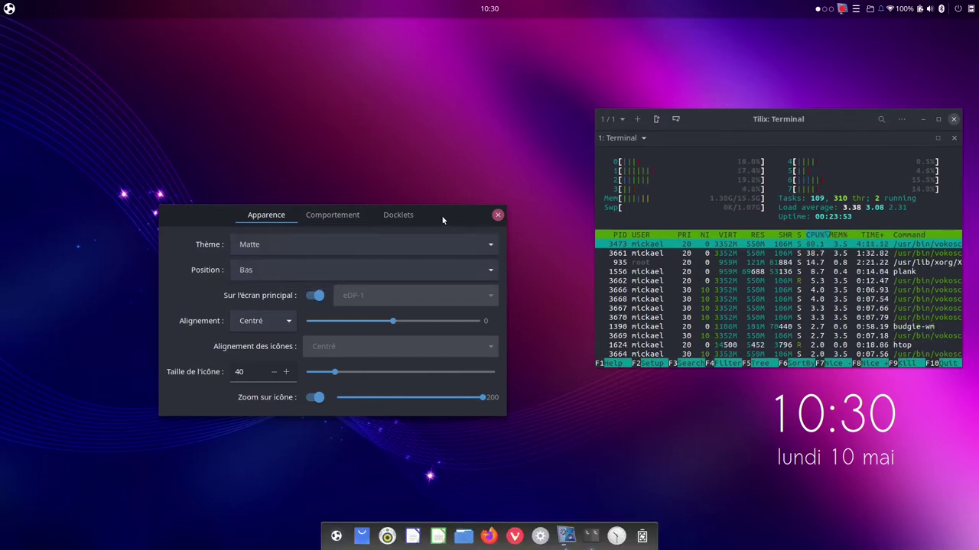
click(499, 214)
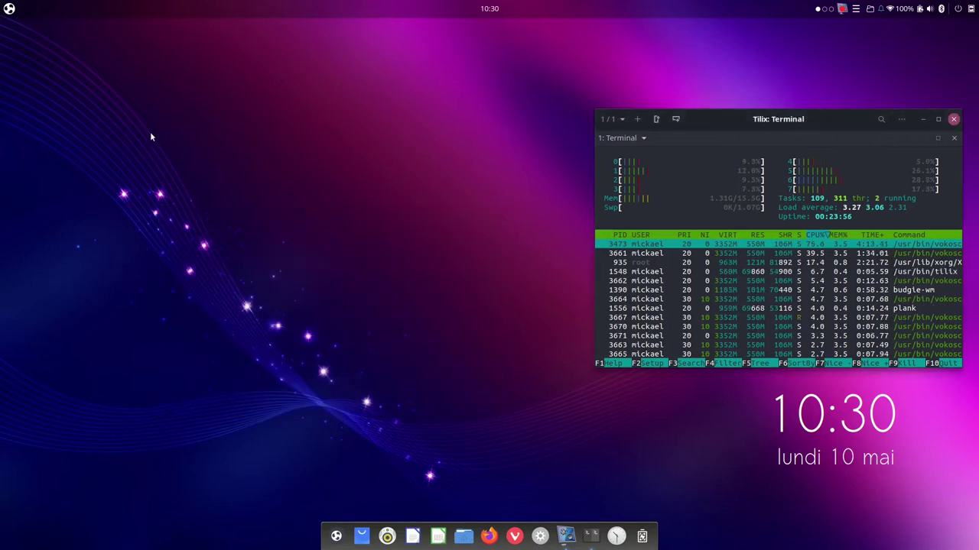
Open the Capture d'écran tool, choose the Sélection capture area and set the delay to 4 seconds.
click(9, 8)
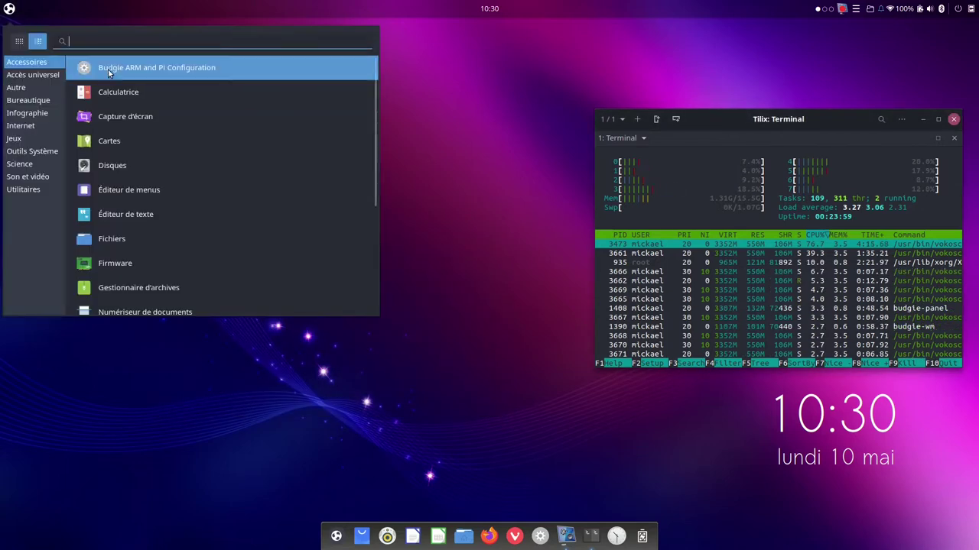
click(121, 121)
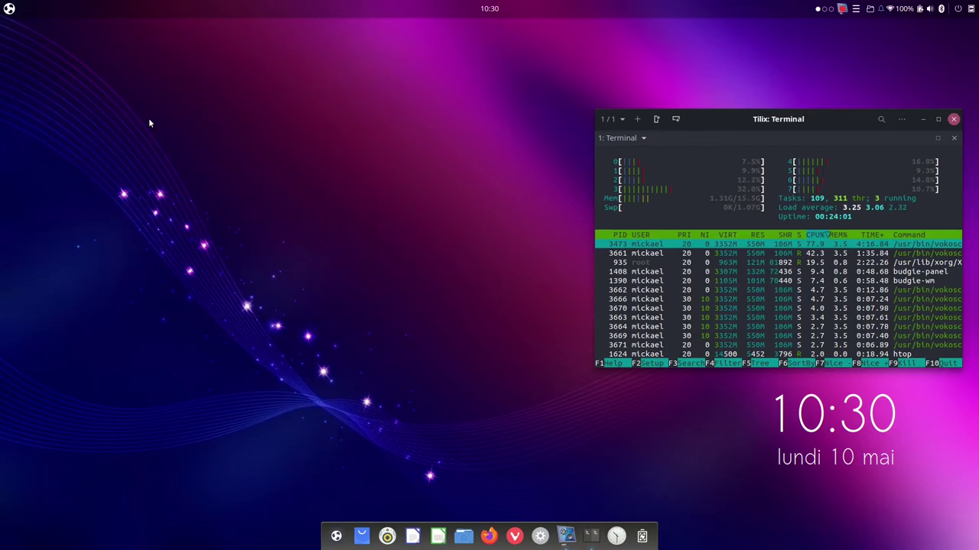
drag(520, 200, 383, 143)
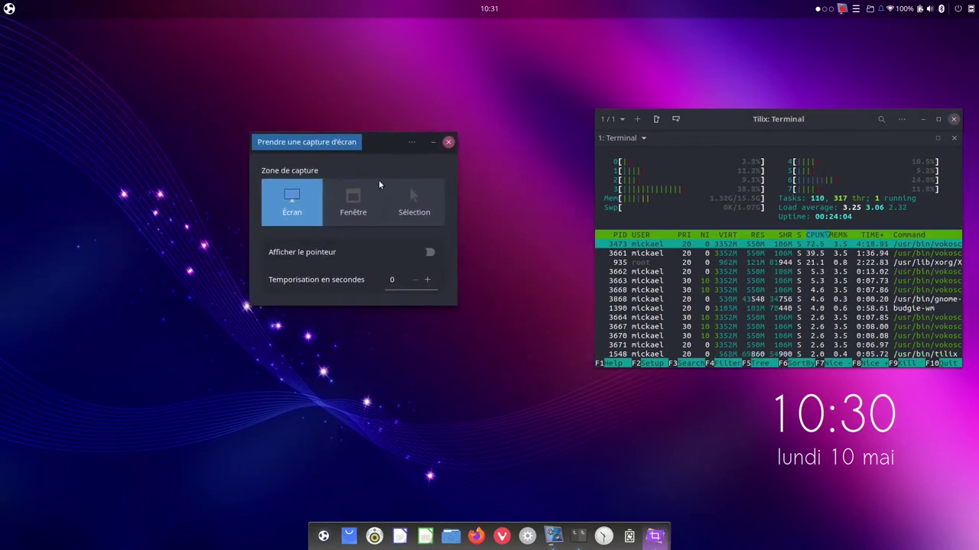
click(341, 219)
click(405, 210)
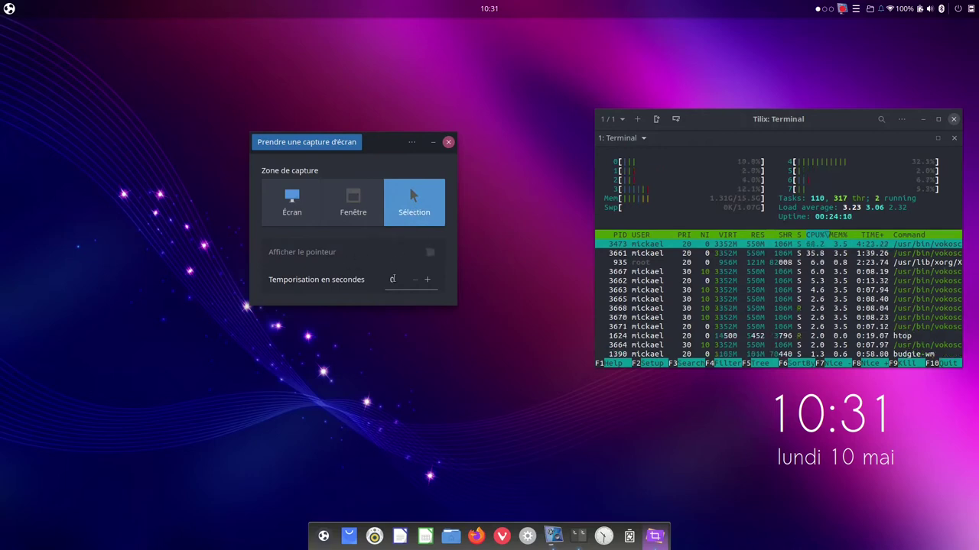
double_click(426, 280)
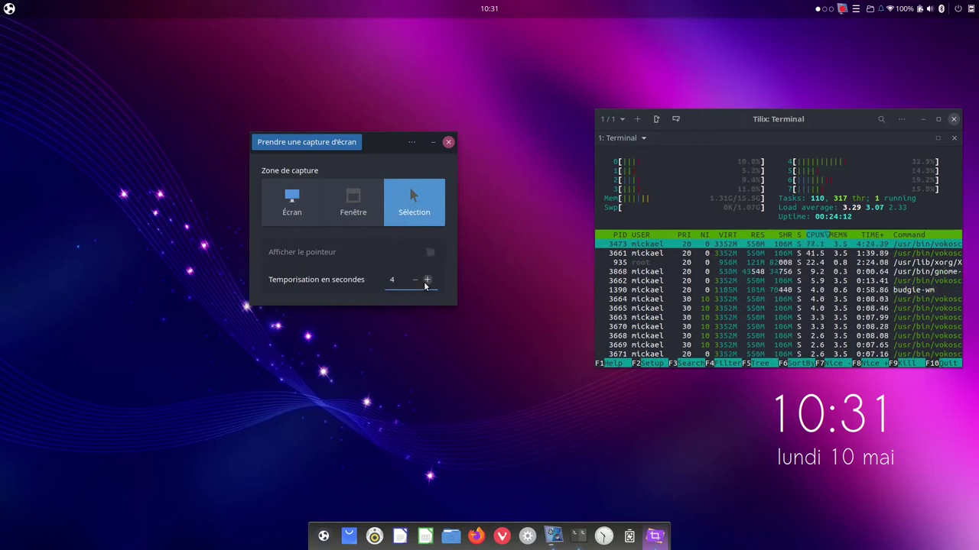
Take a capture of the whole Écran, discard it without saving and close the screenshot tool.
click(300, 220)
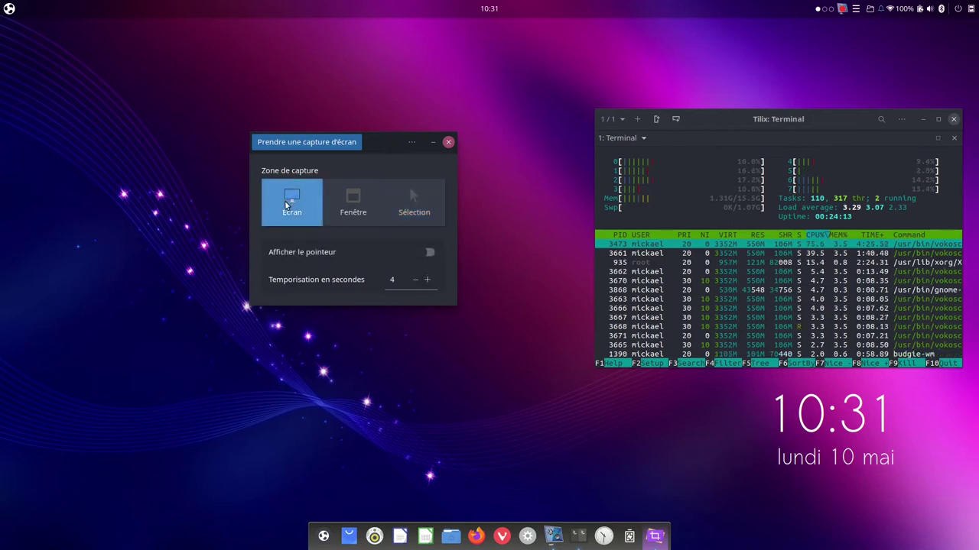
click(316, 145)
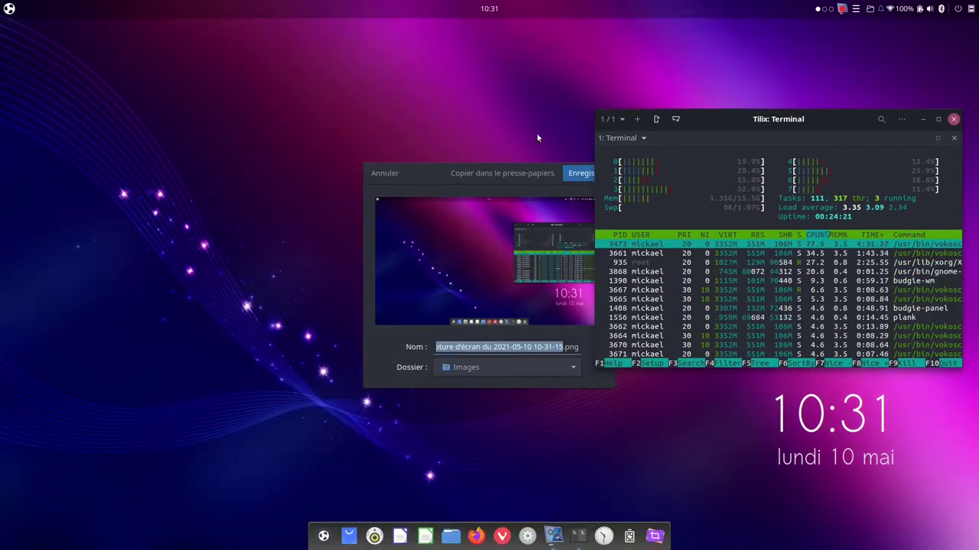
drag(424, 174, 326, 155)
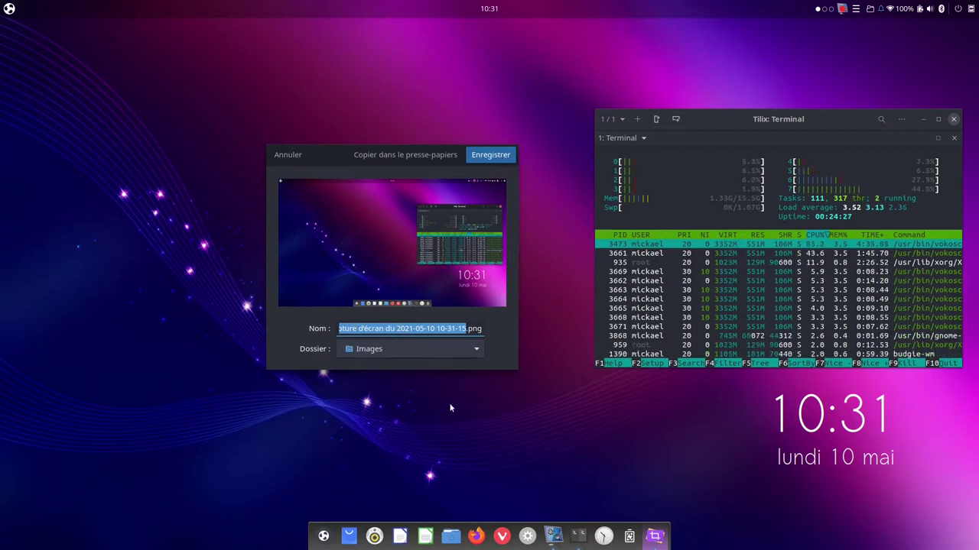
click(288, 154)
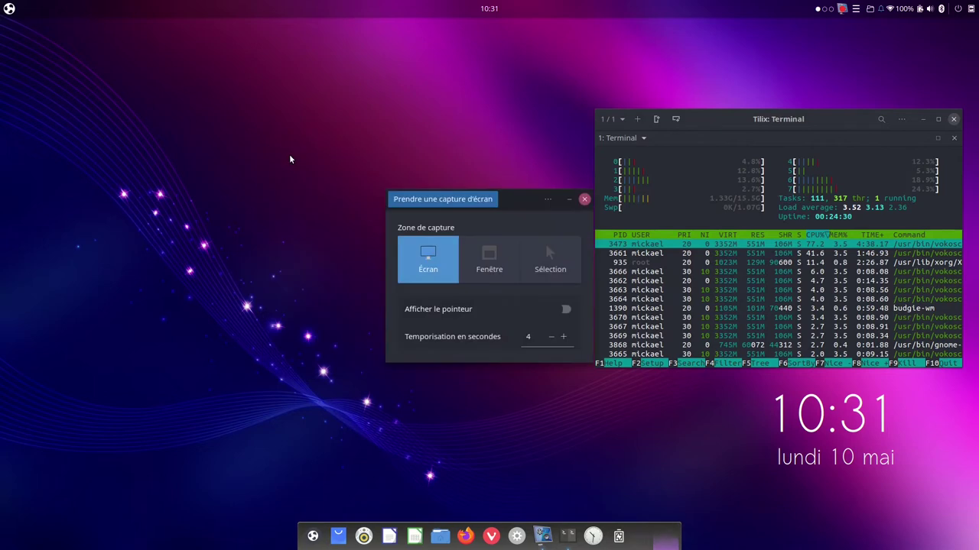
click(584, 199)
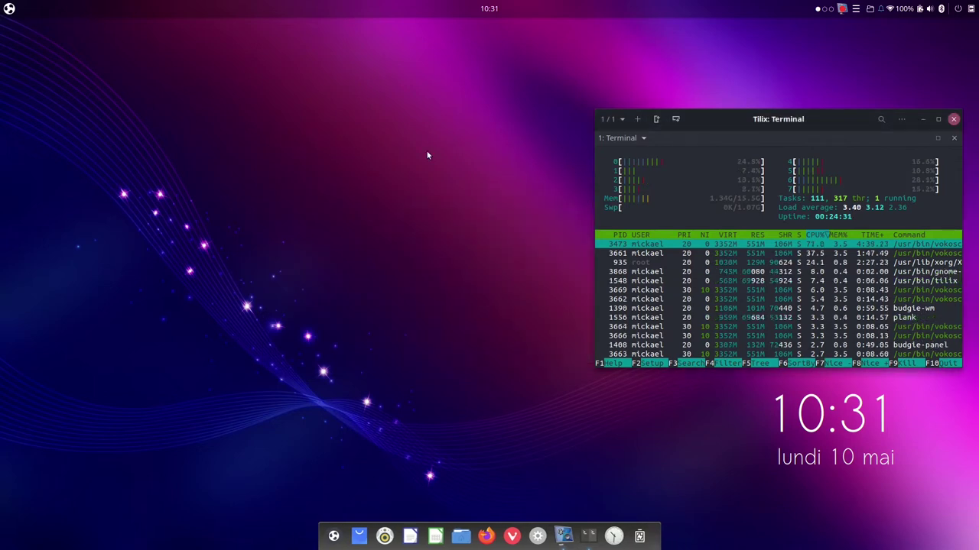
Open Disques, inspect Partition 4 on the Kingston disk and close the window.
click(9, 8)
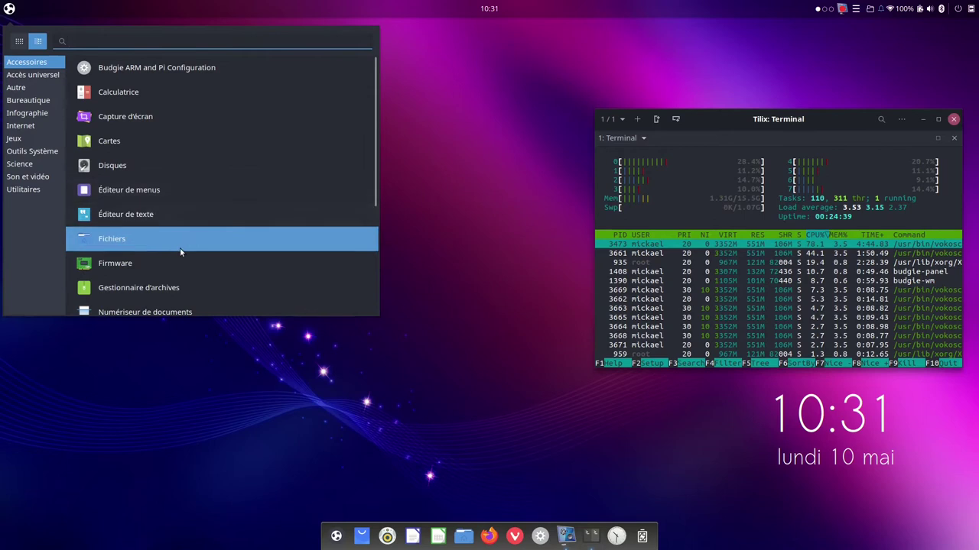
click(136, 165)
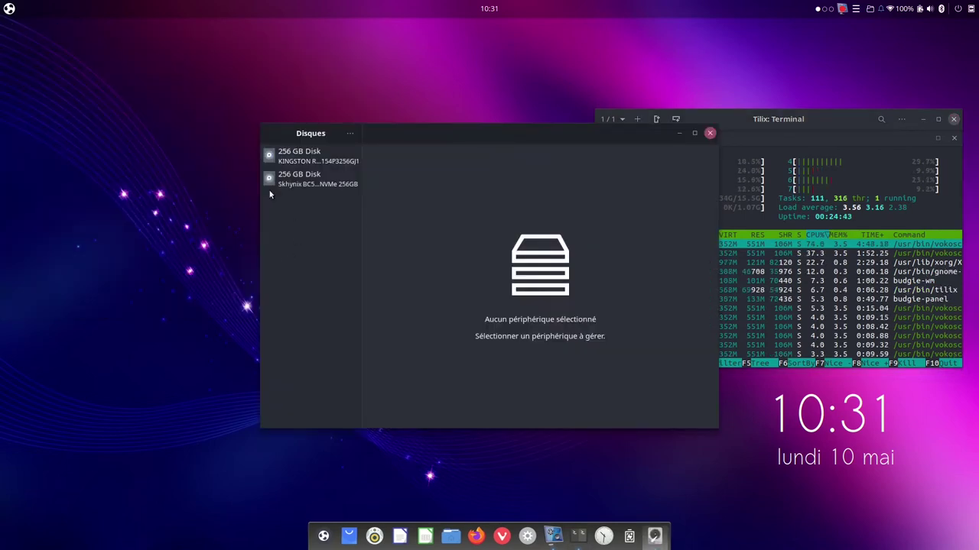
click(298, 162)
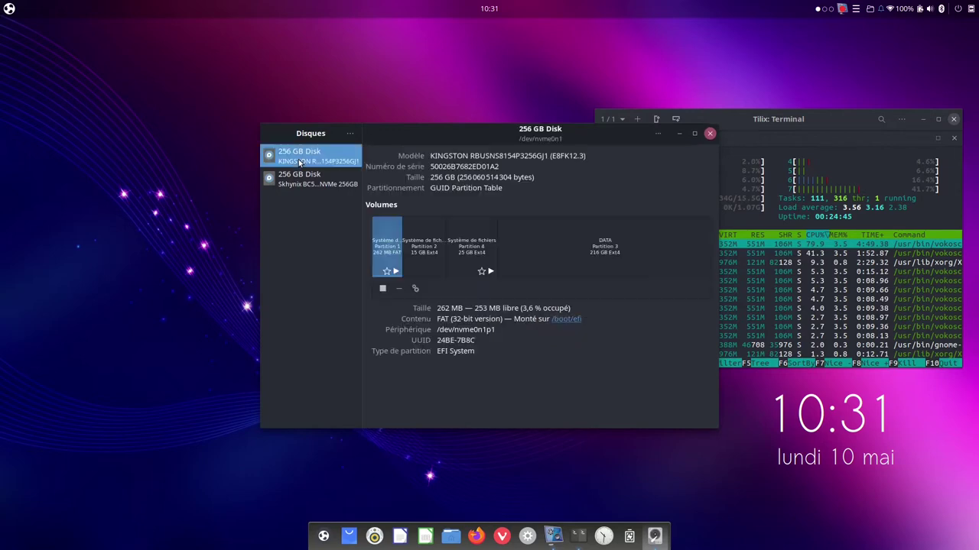
click(479, 258)
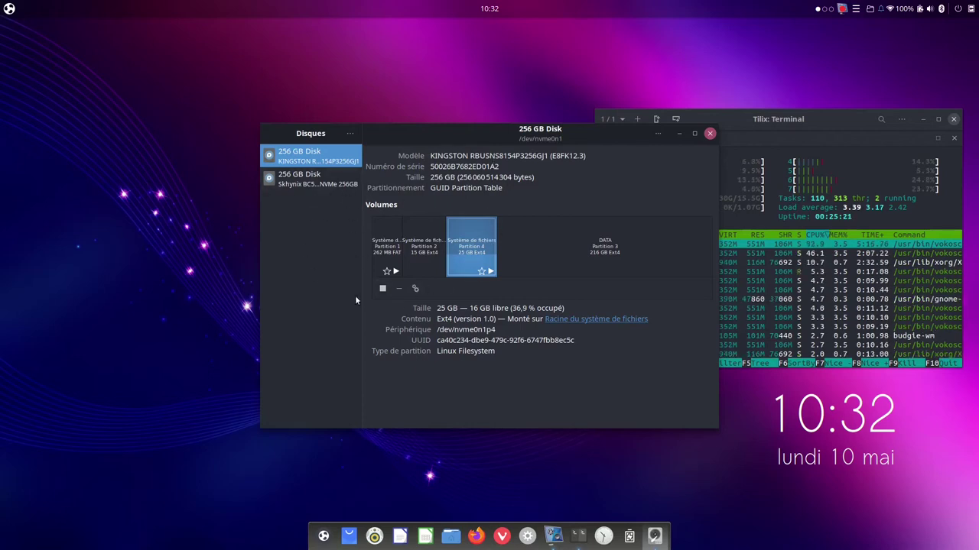
click(709, 134)
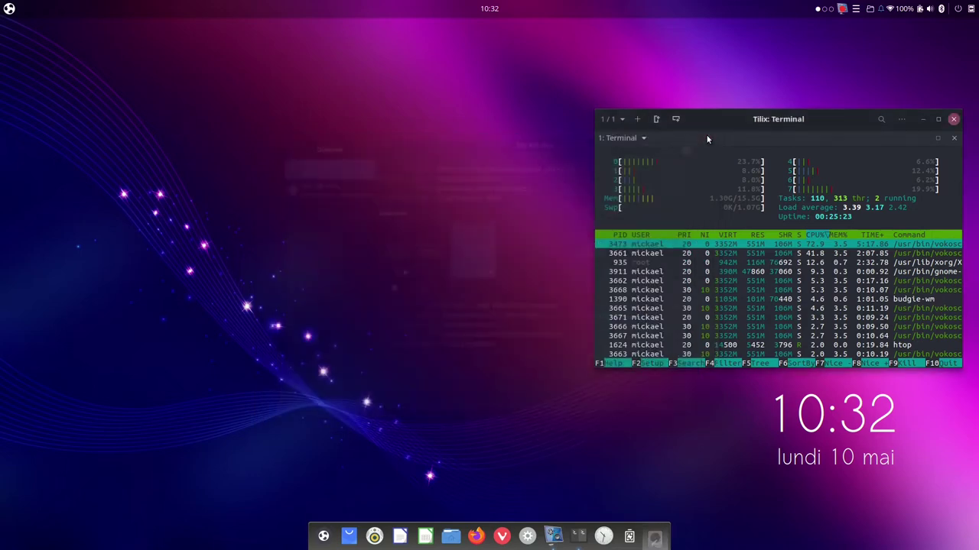
Open the Date et heure settings and move the window clear of the desktop's right side.
click(491, 8)
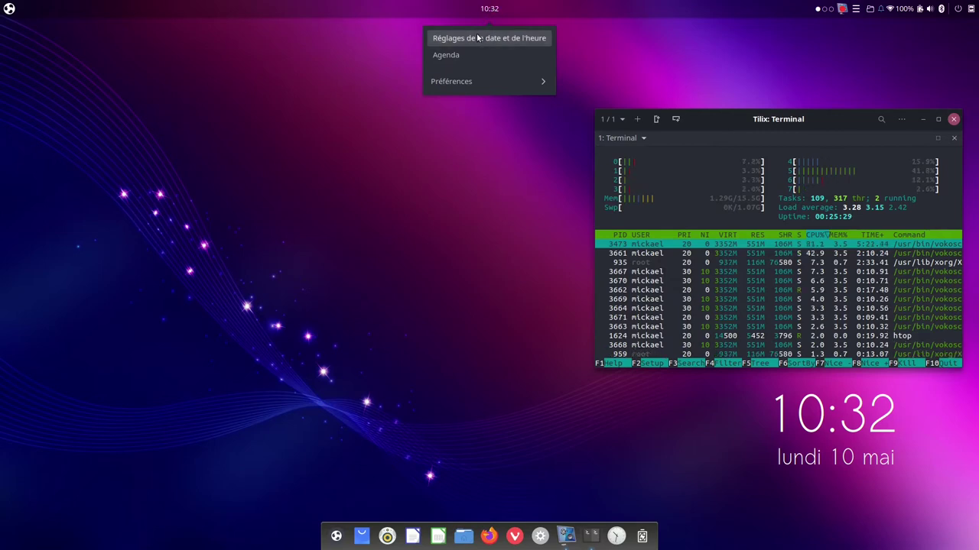
click(478, 39)
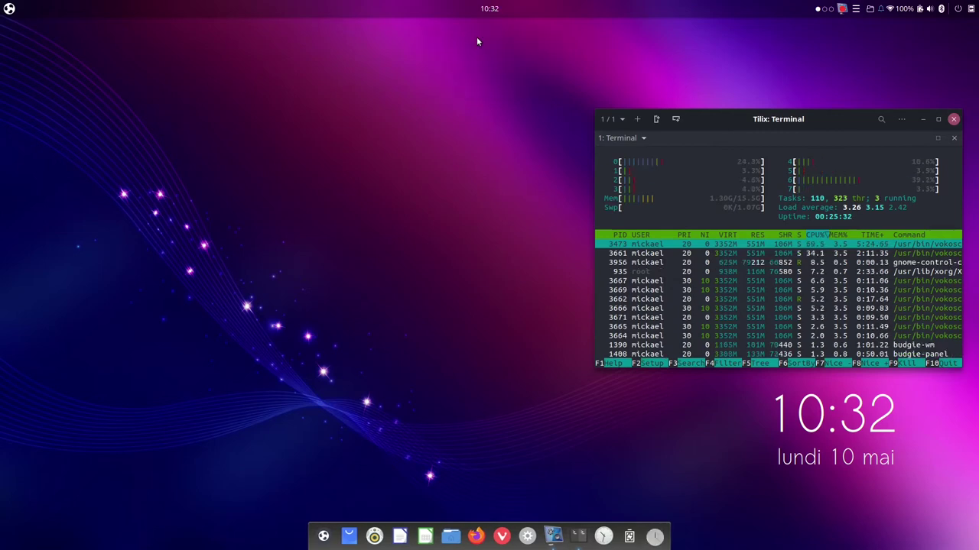
drag(471, 76, 362, 79)
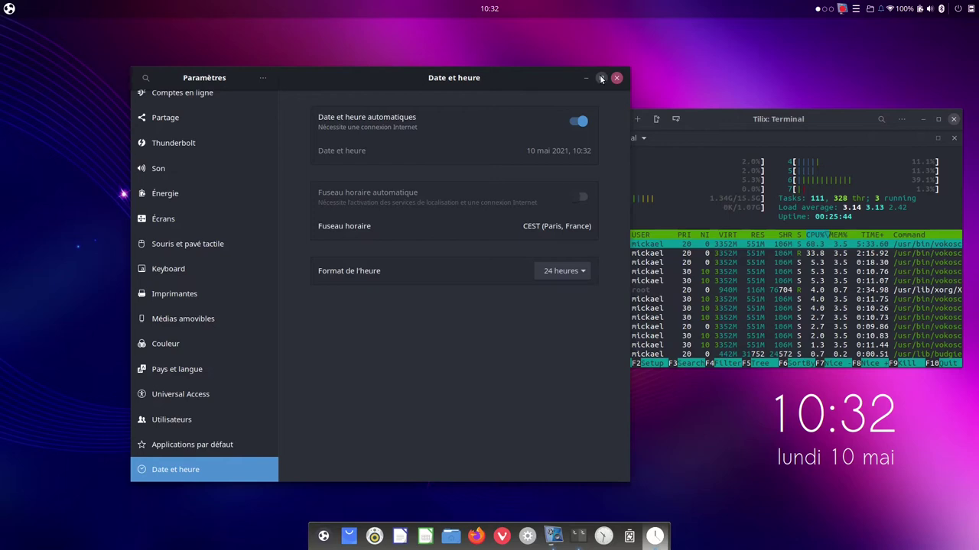
View the system details under À propos and close the settings window.
scroll(176, 271, down, 1)
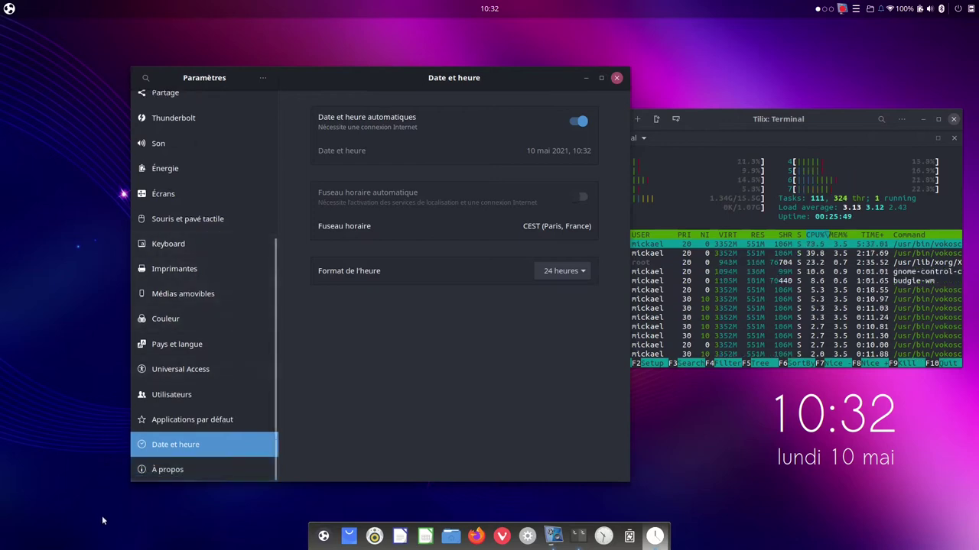
click(166, 473)
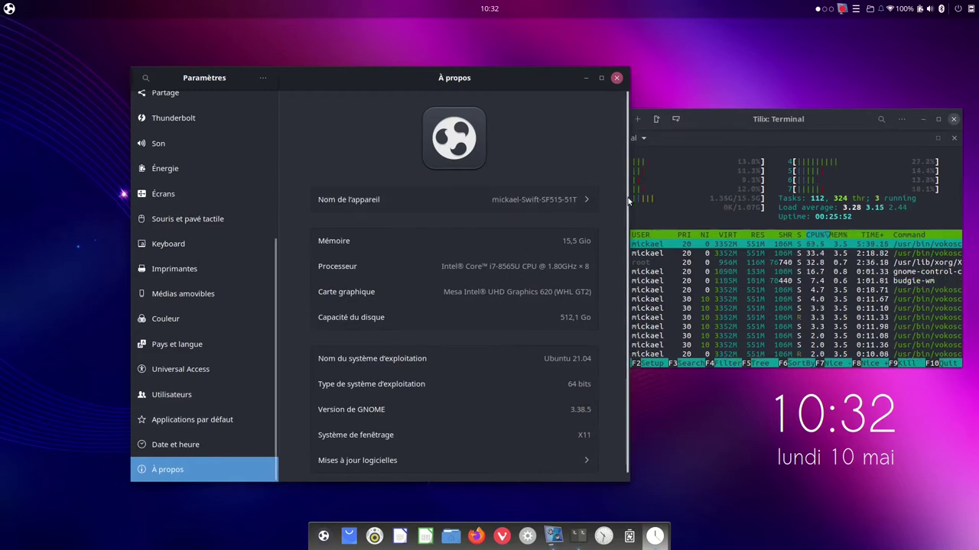
scroll(365, 265, down, 1)
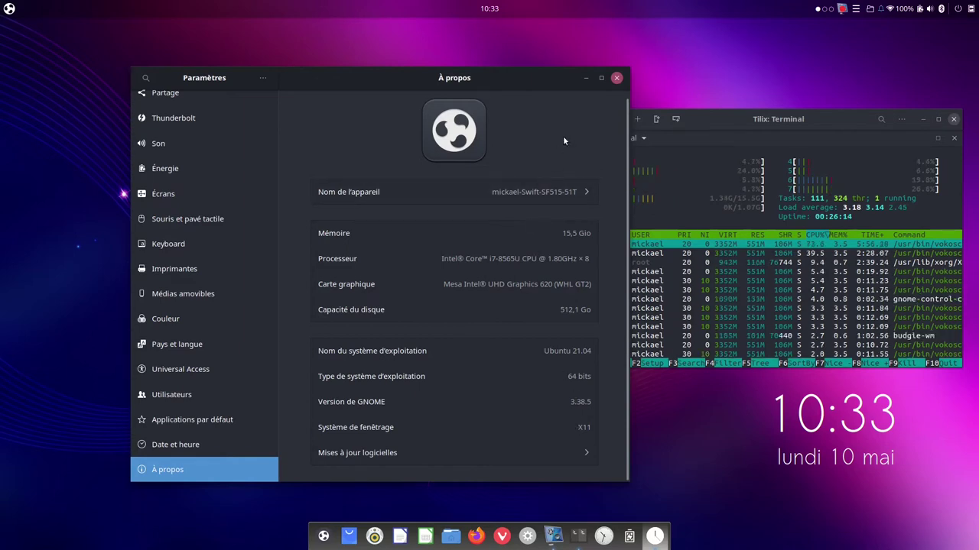
click(617, 78)
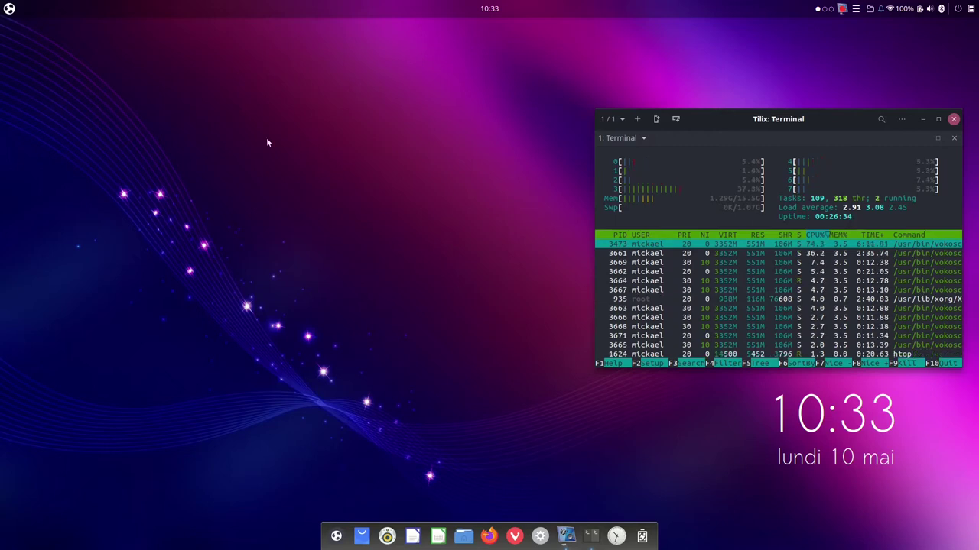
Find and open Plank Preferences, set the dock theme to Transparent and close the preferences.
click(10, 9)
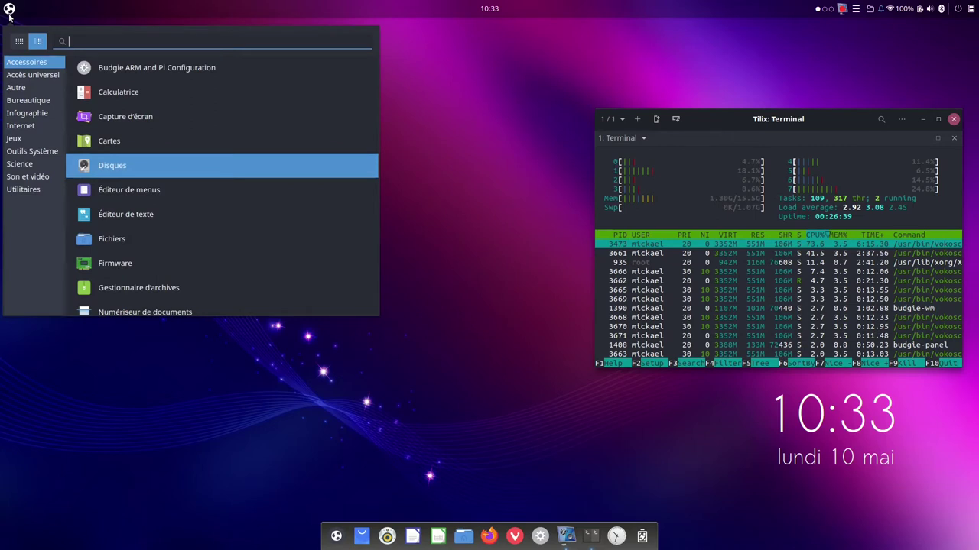
text(plan)
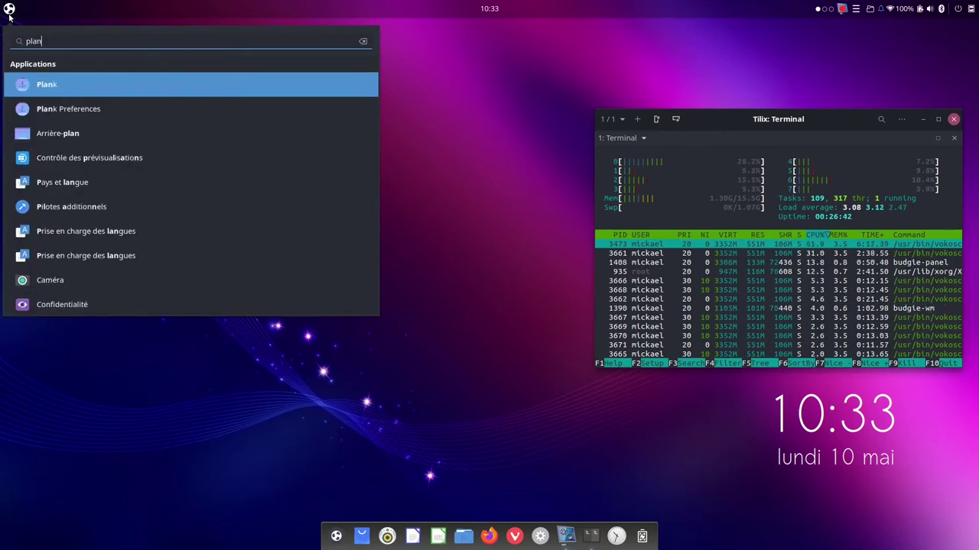
text(k)
key(Down)
key(Return)
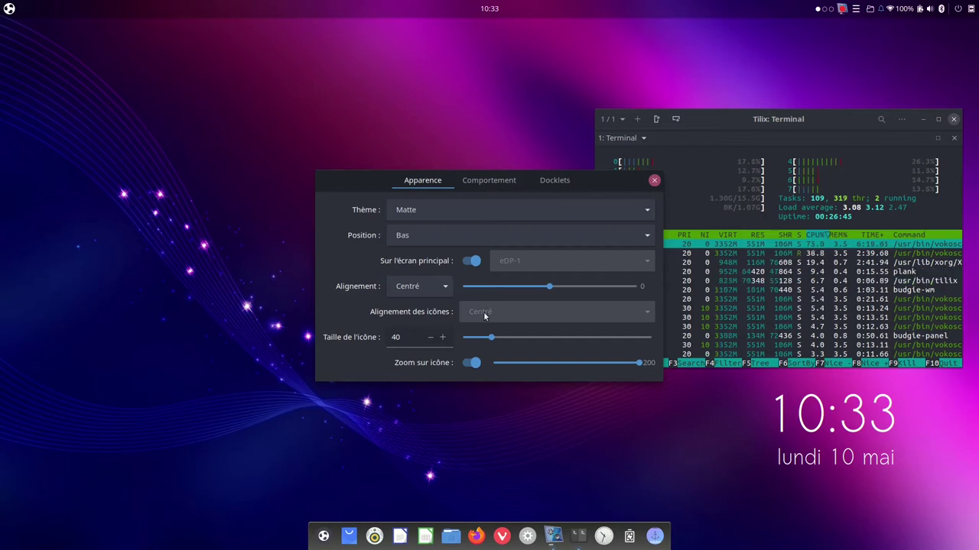
click(442, 211)
click(429, 222)
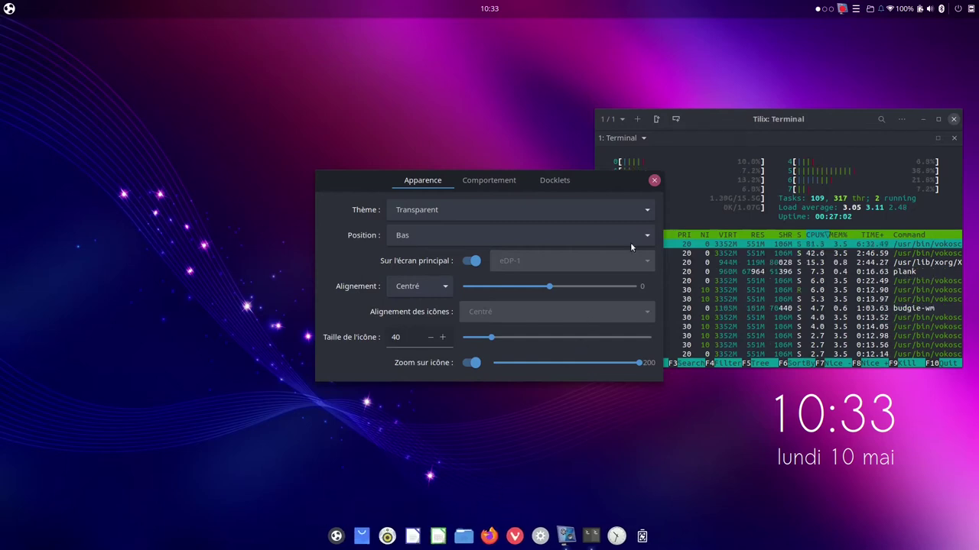
click(655, 181)
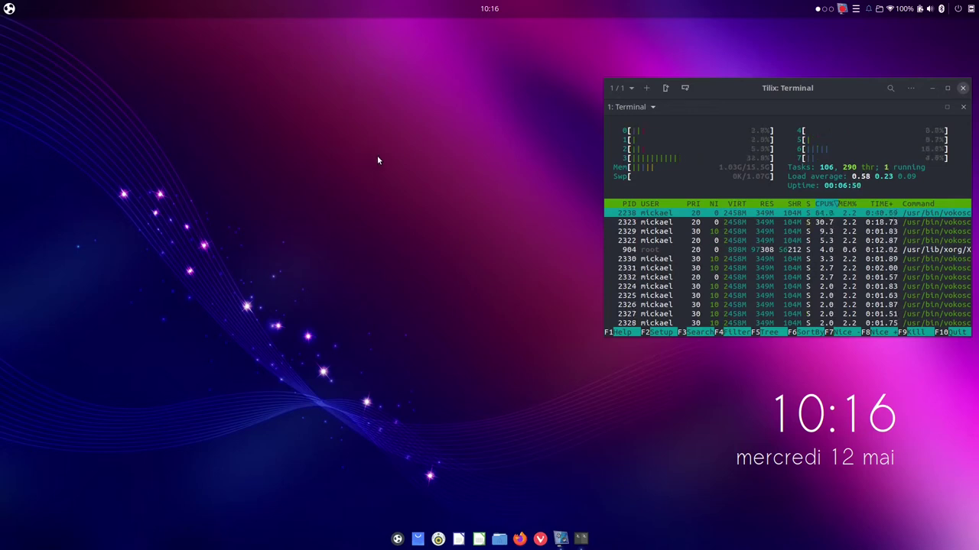
Create a new folder on the desktop with its default name and move it to the trash.
right_click(378, 160)
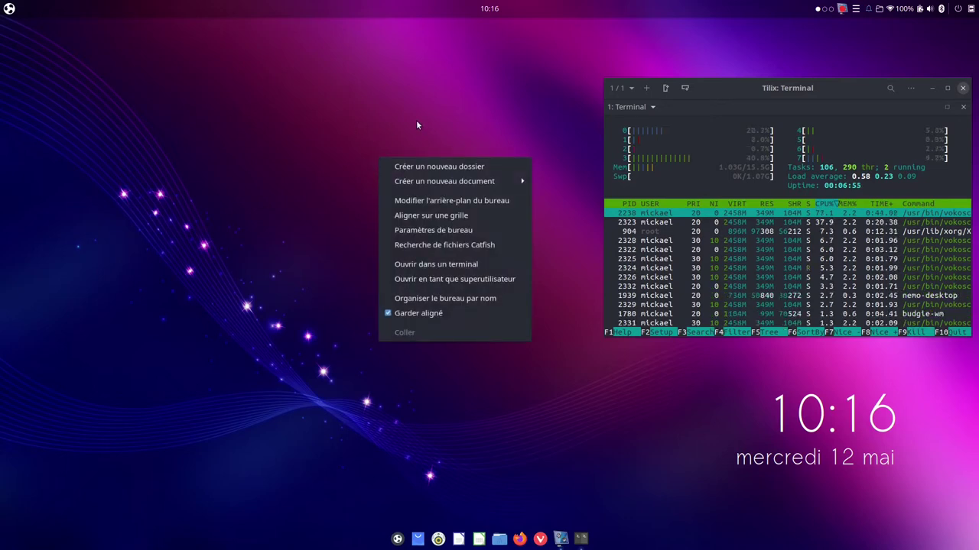
click(427, 167)
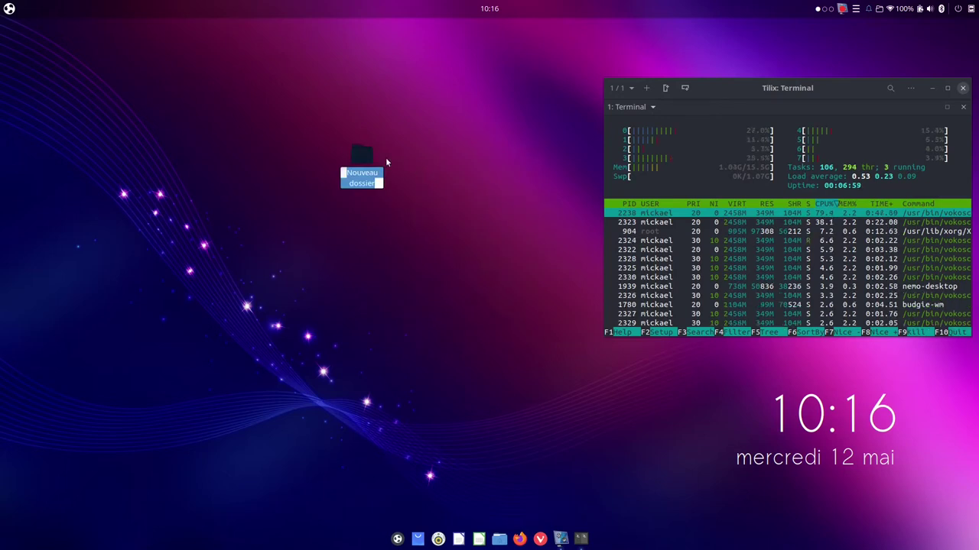
key(Return)
click(364, 159)
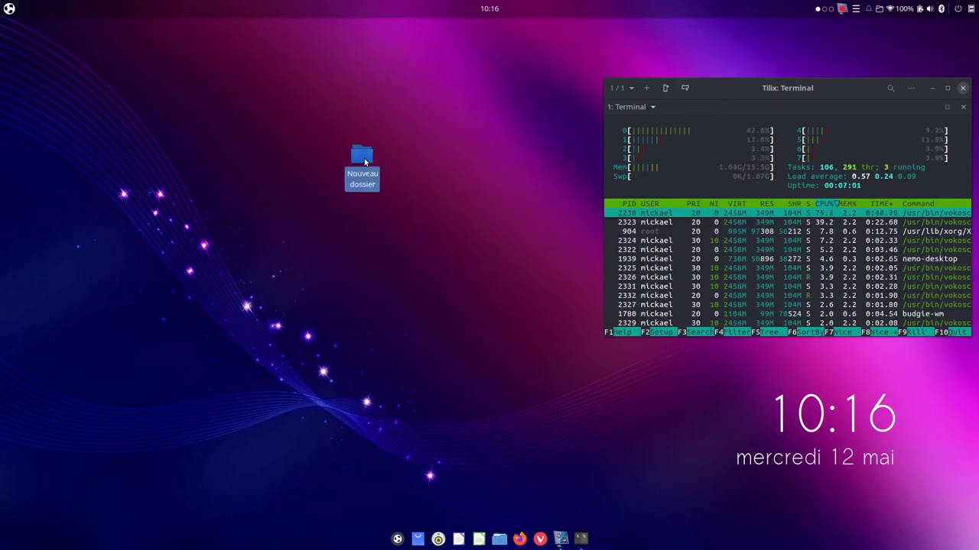
key(Delete)
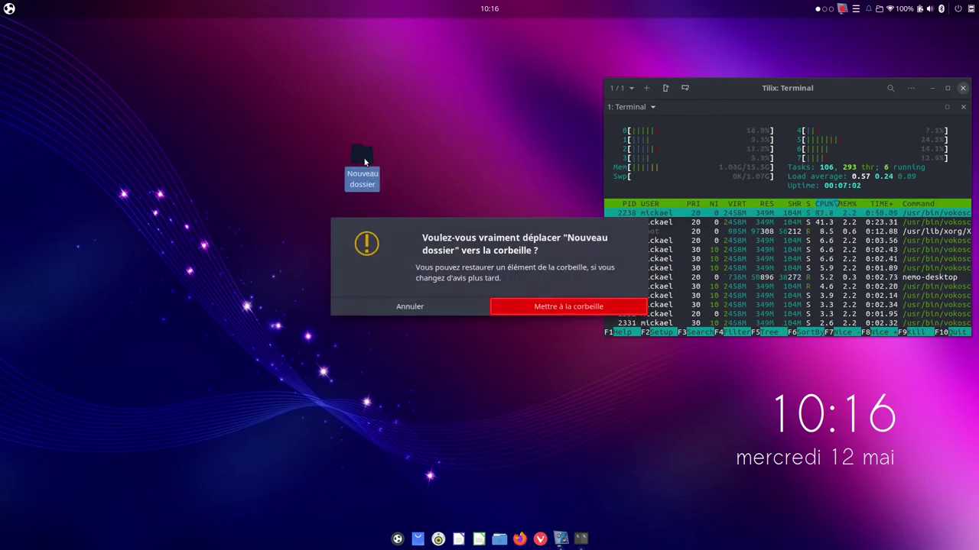
click(538, 307)
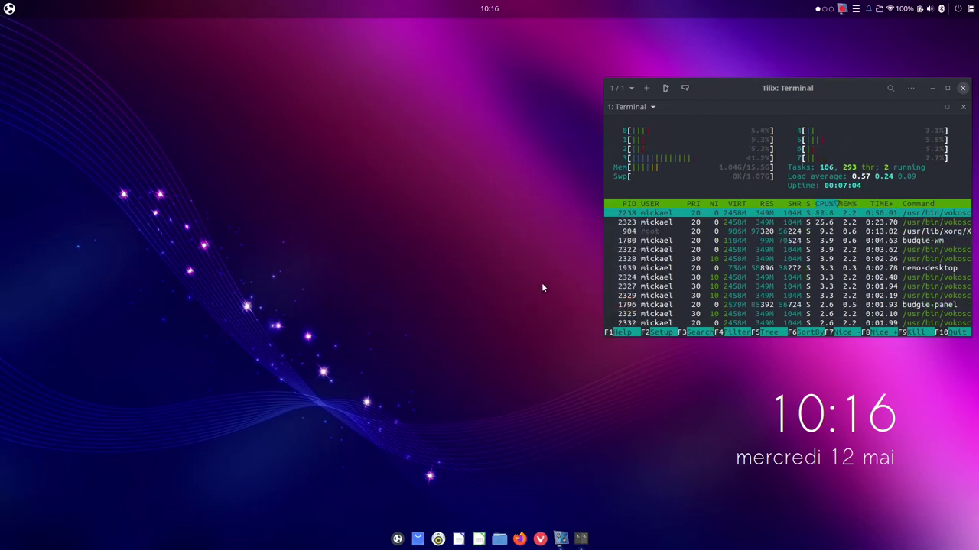
Open the personal folder in the file manager and turn on the display of hidden files.
click(499, 535)
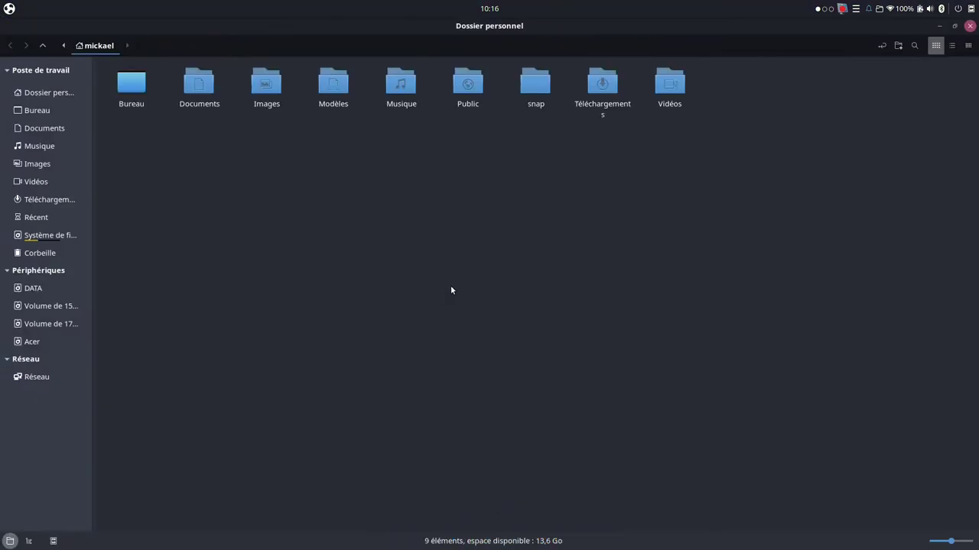
right_click(457, 260)
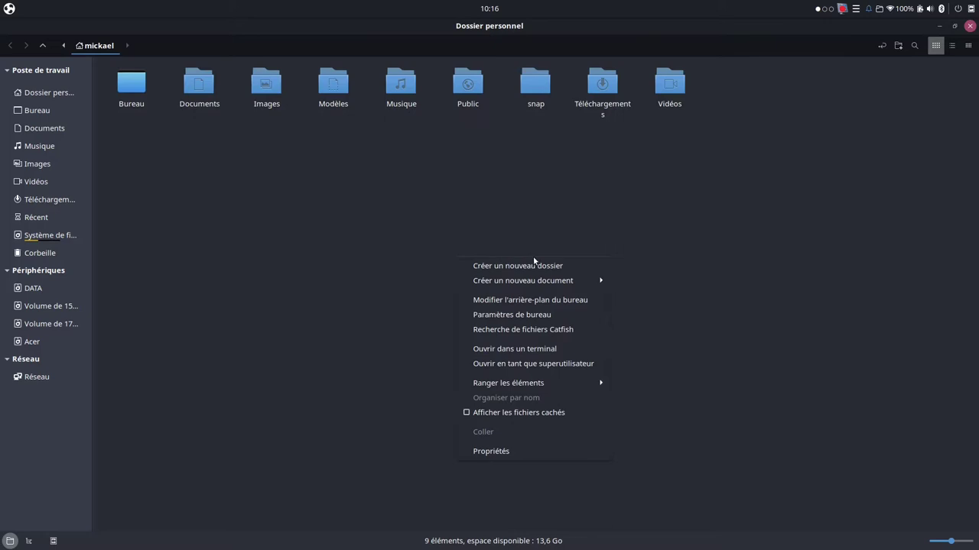
click(467, 414)
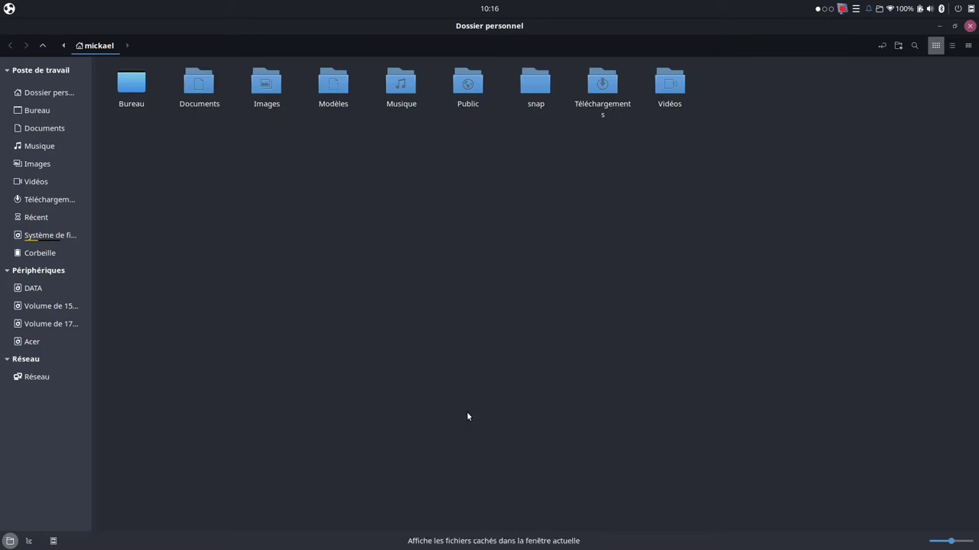
Turn off the display of hidden files, and switch the sidebar to the tree view and back to the places list.
right_click(519, 307)
click(539, 463)
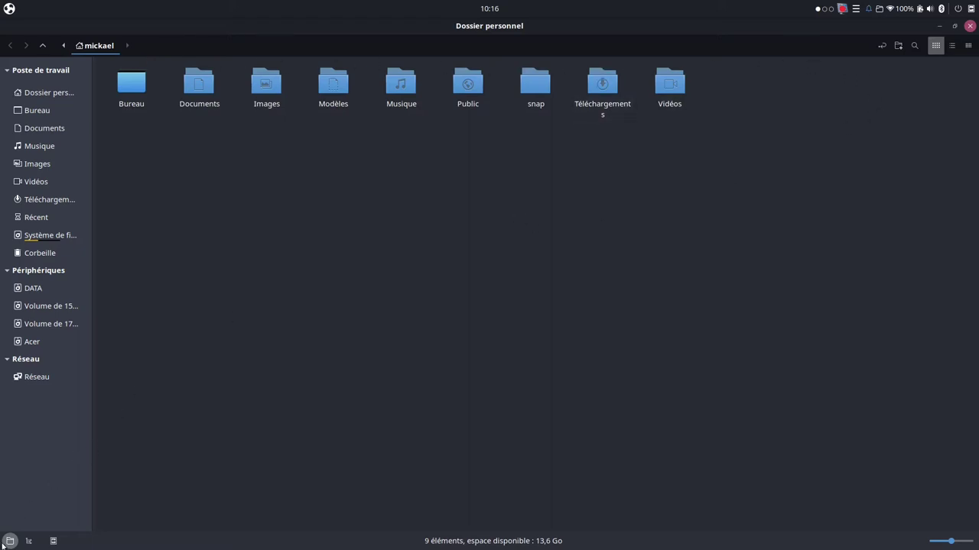
click(28, 541)
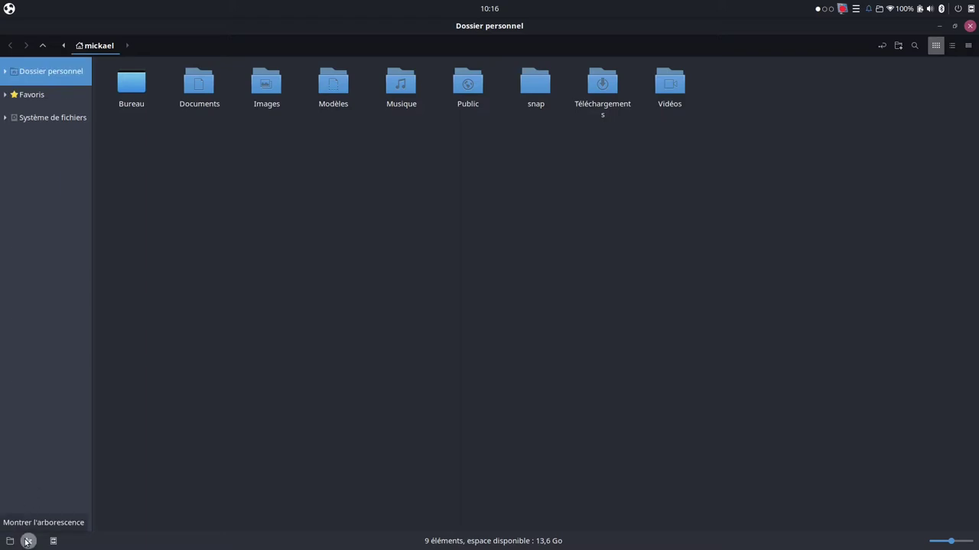
click(10, 542)
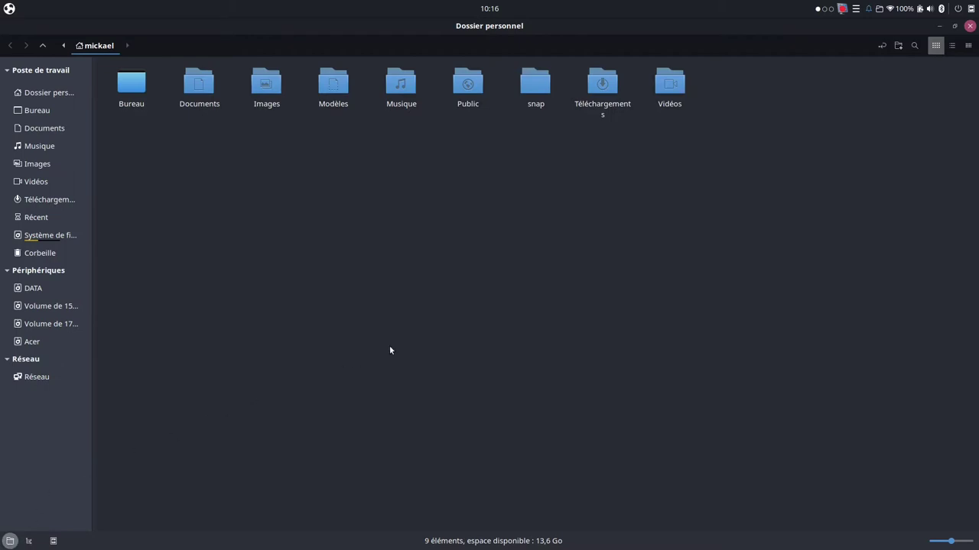
Look over the folder's sorting options and examine its general properties and permissions, closing the properties dialog when done.
right_click(415, 338)
mouse_move(458, 363)
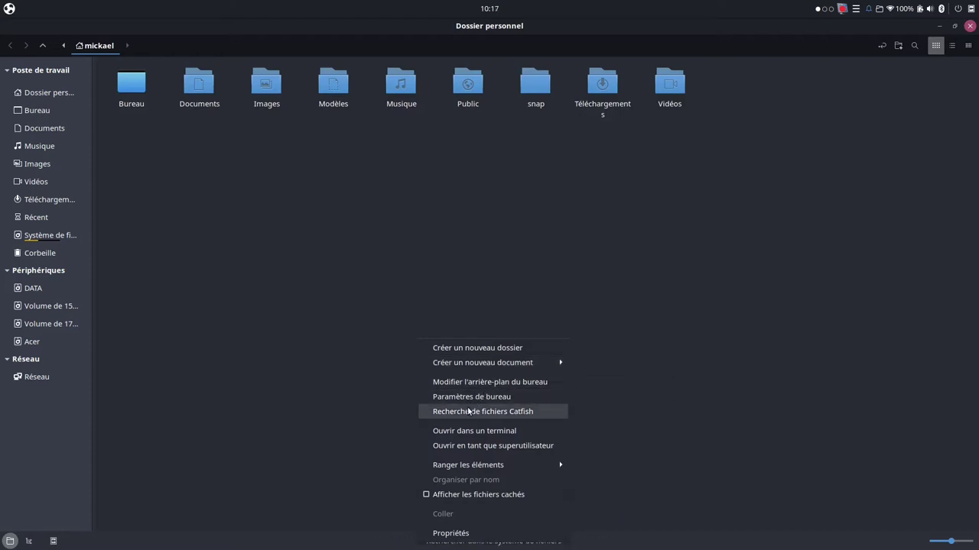
mouse_move(491, 466)
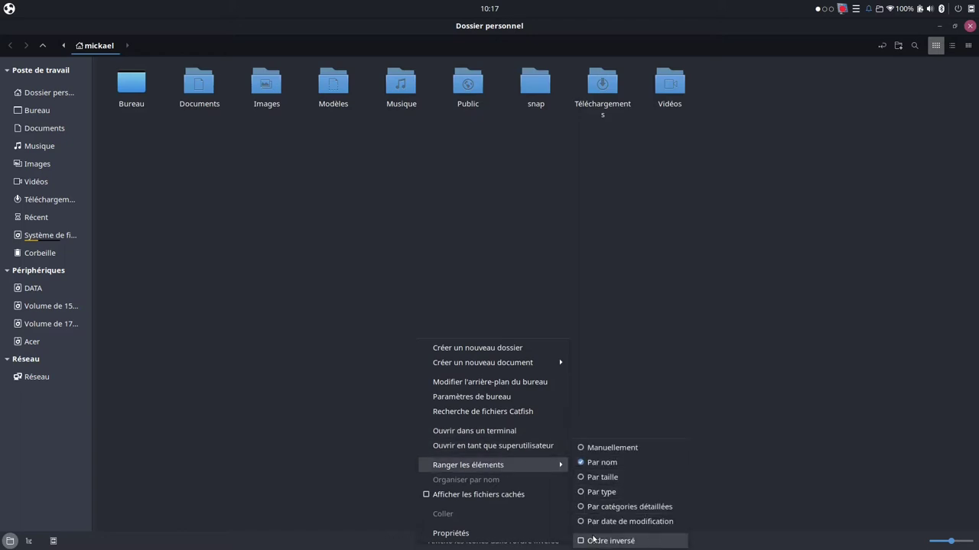
click(461, 534)
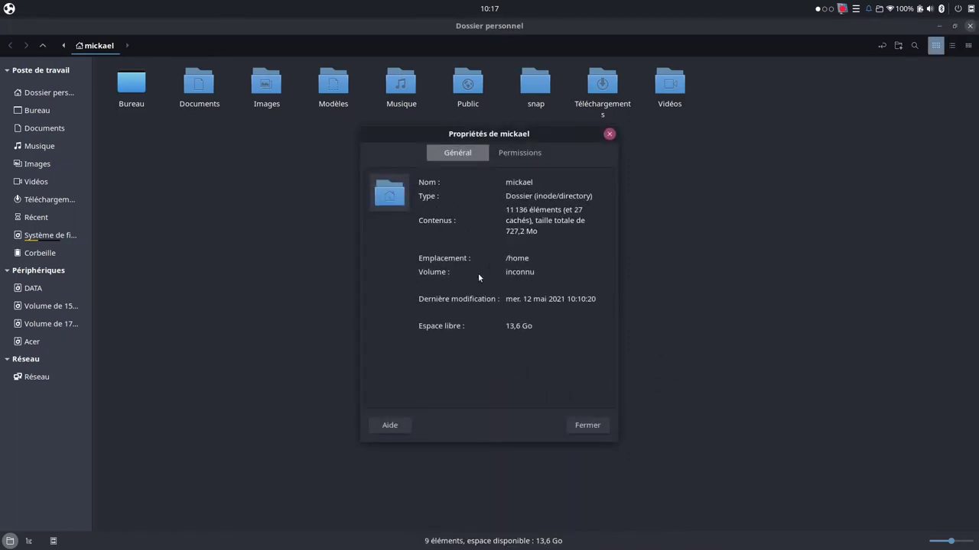
click(519, 152)
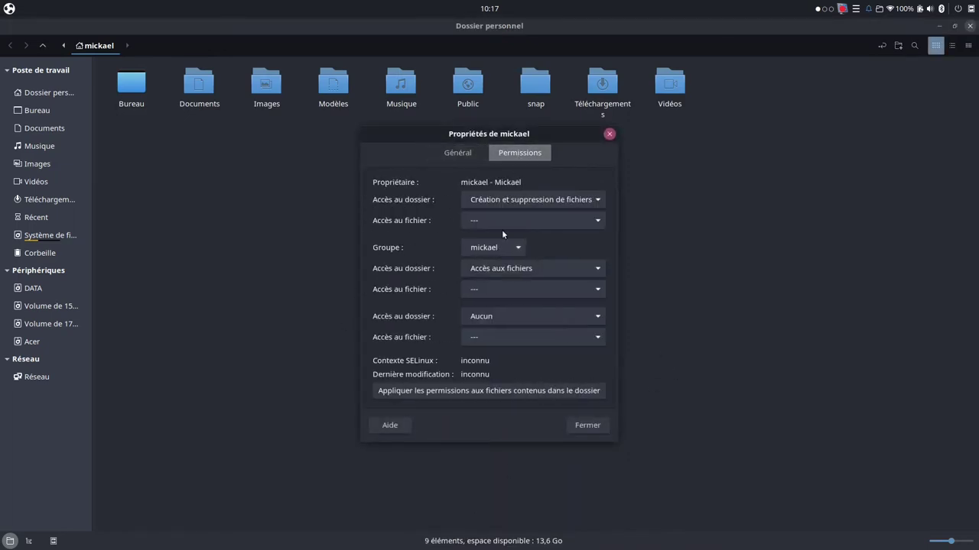
click(587, 426)
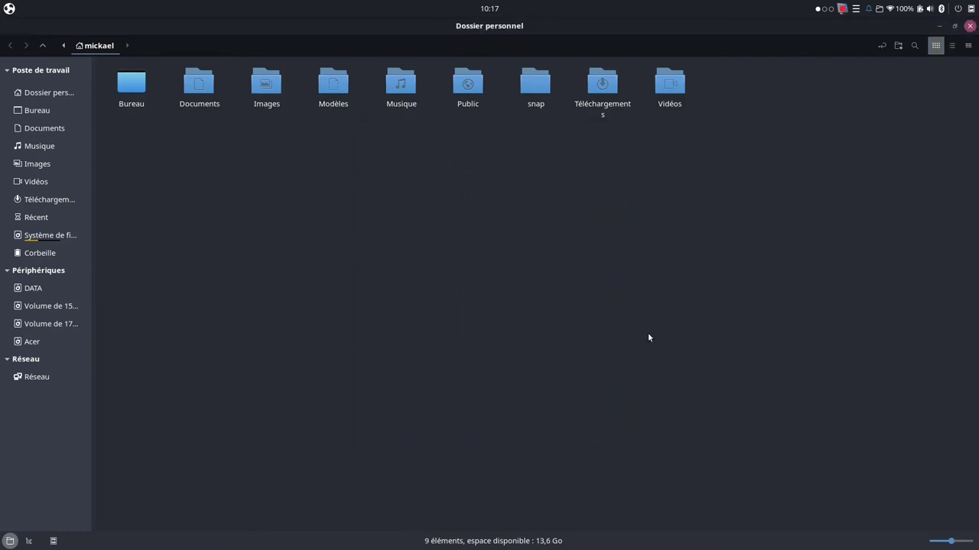
Preview the personal folder in list view and compact view, and return it to icon view.
click(952, 46)
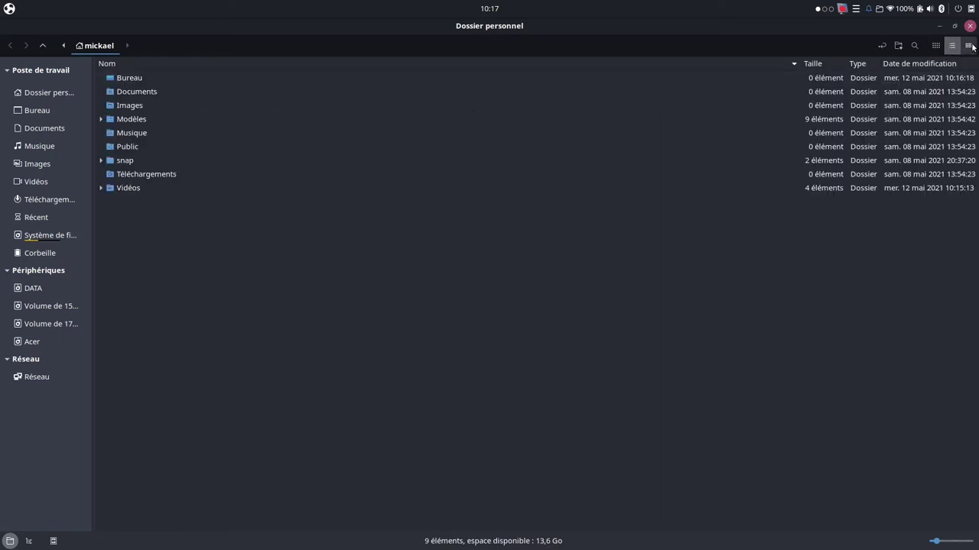
click(968, 46)
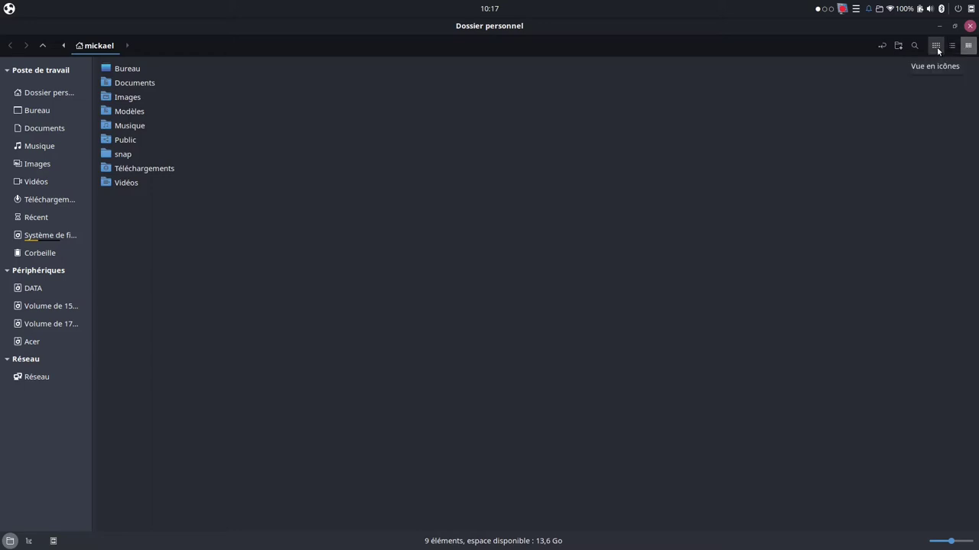
click(935, 45)
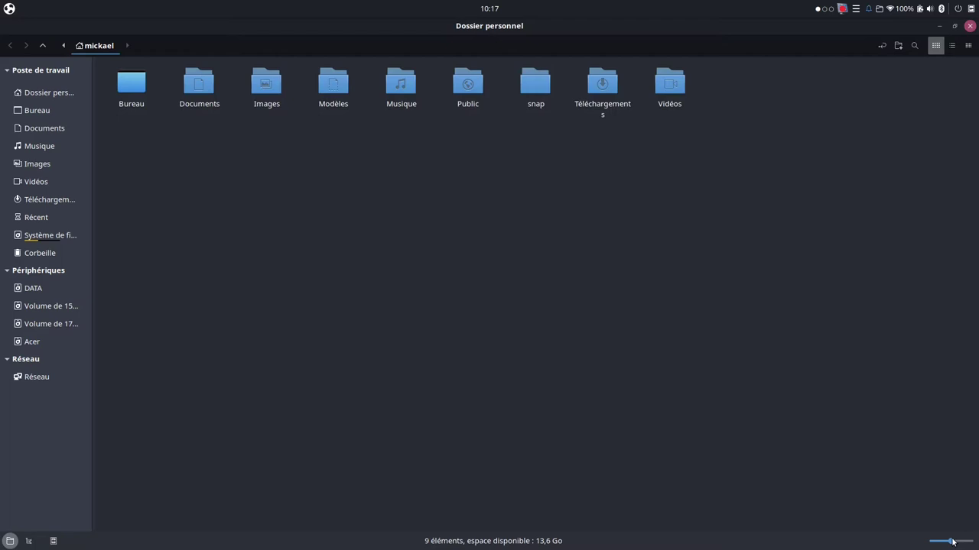
mouse_move(952, 541)
mouse_down()
mouse_move(933, 544)
mouse_move(970, 542)
mouse_move(952, 541)
mouse_up()
right_click(535, 266)
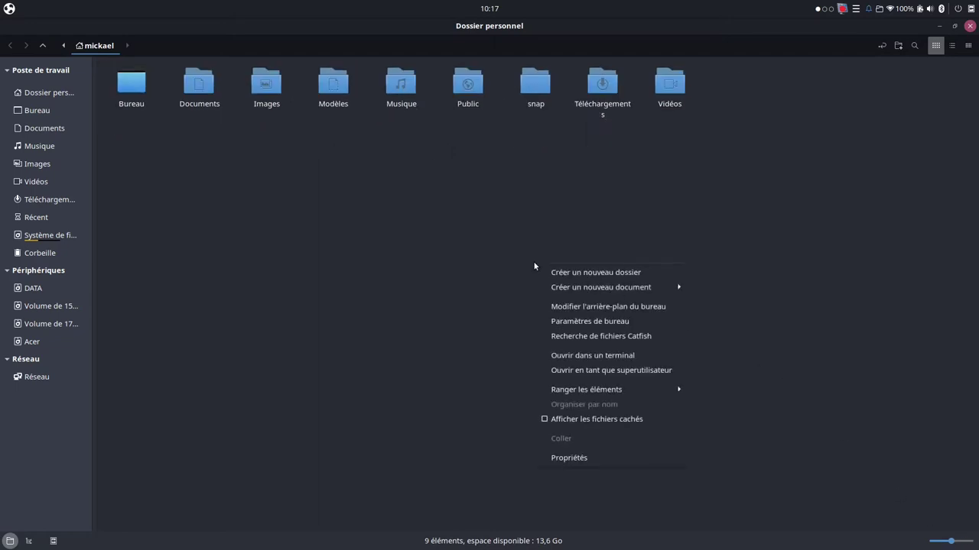
click(508, 257)
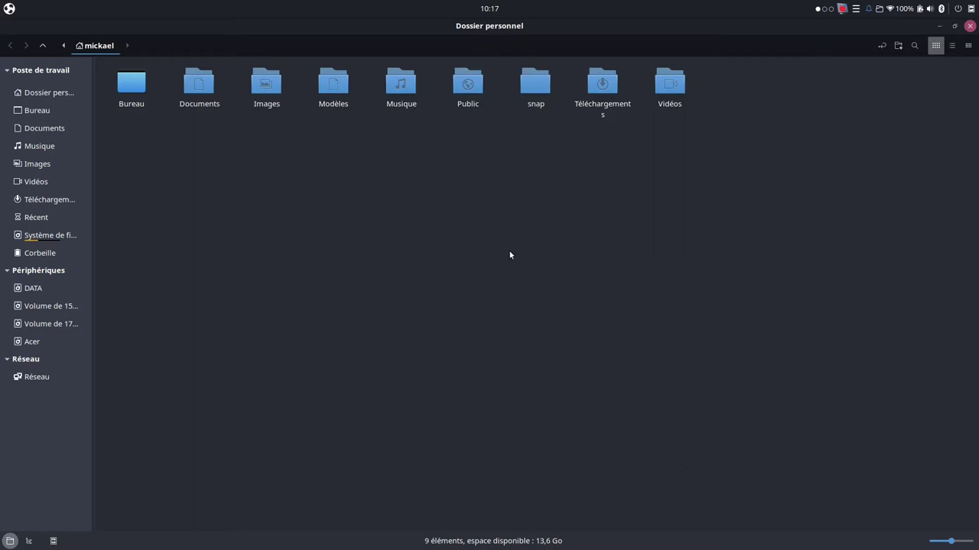
Review the date and time settings and the mouse and touchpad settings, and close the settings and file manager windows.
click(488, 9)
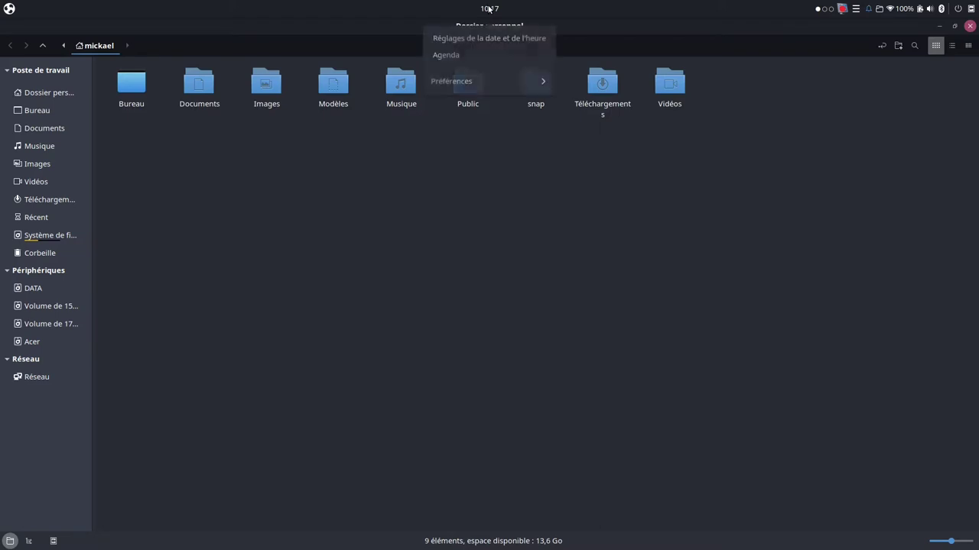
click(477, 40)
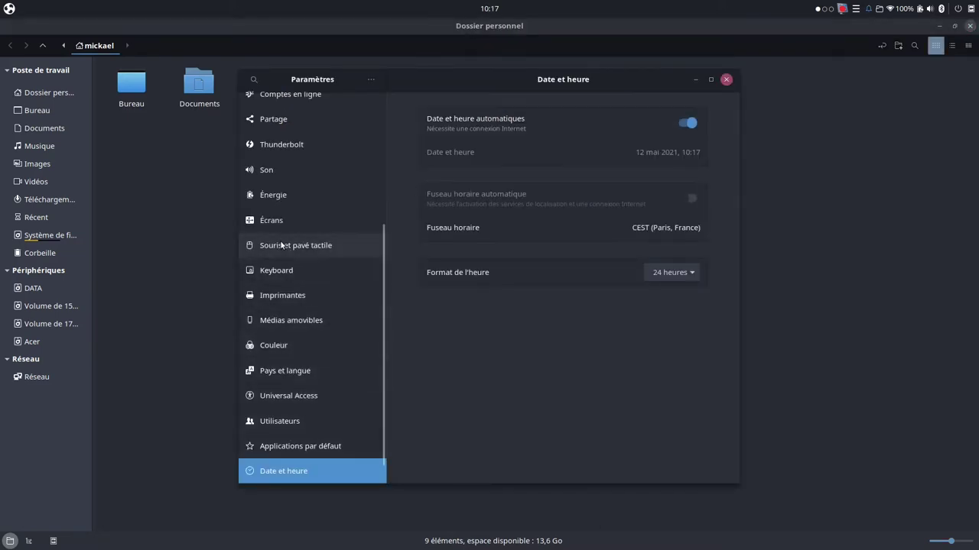
click(331, 246)
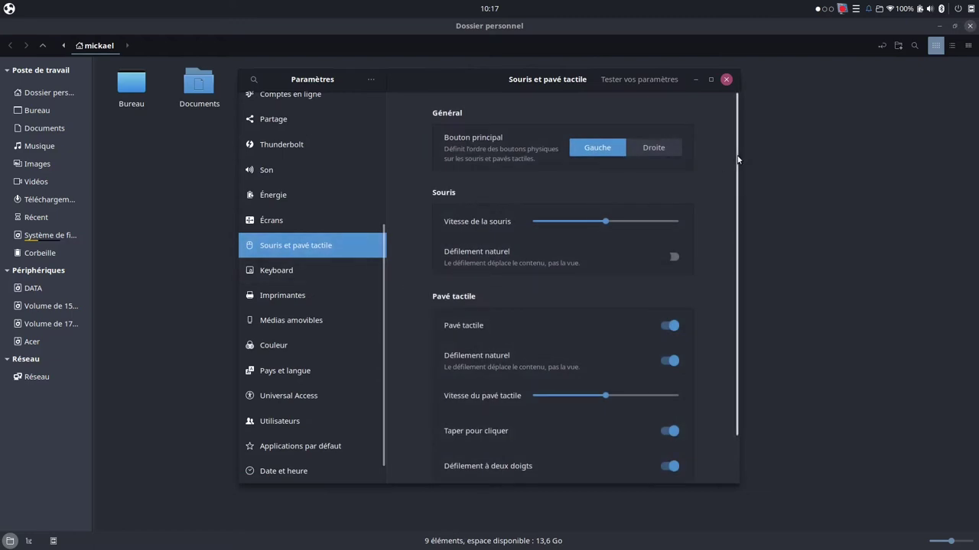
scroll(741, 164, down, 2)
scroll(738, 184, up, 2)
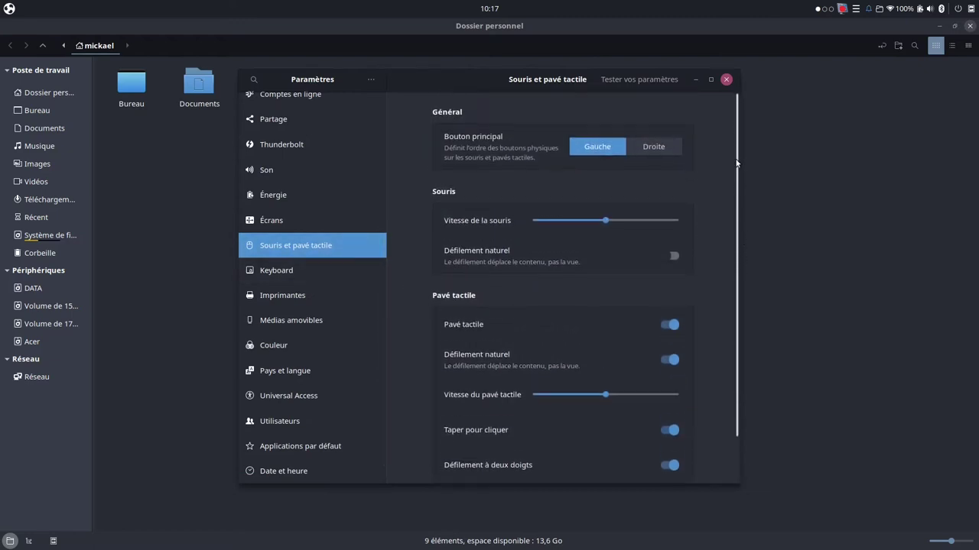
scroll(735, 306, down, 3)
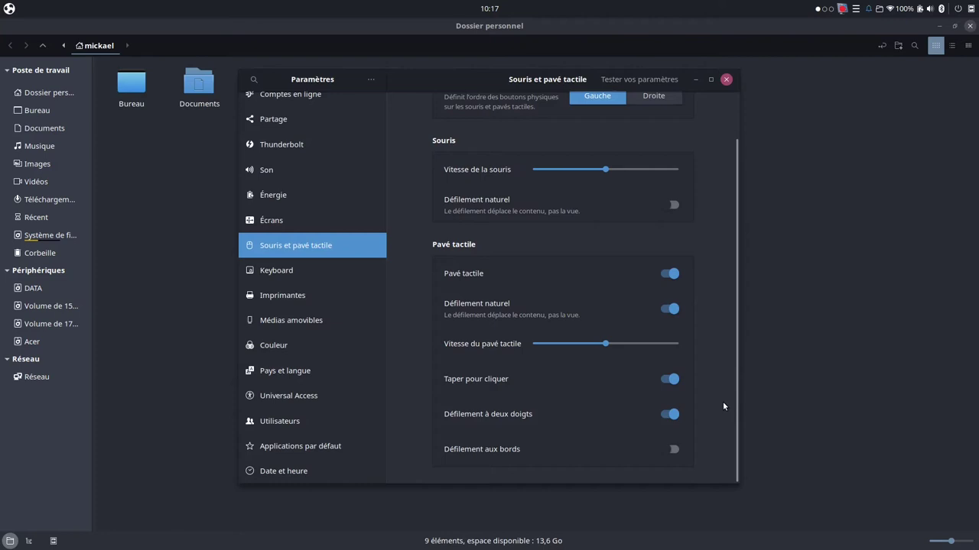
click(727, 80)
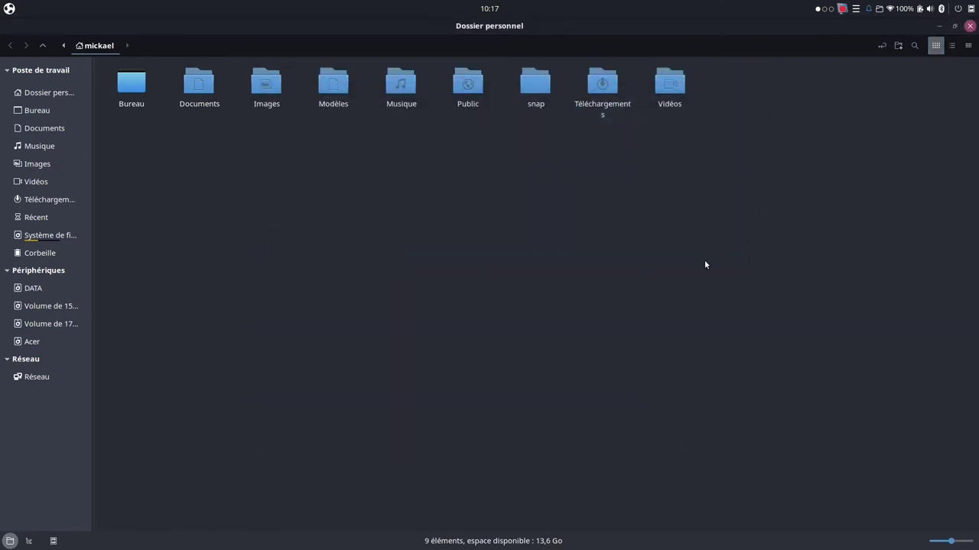
click(969, 26)
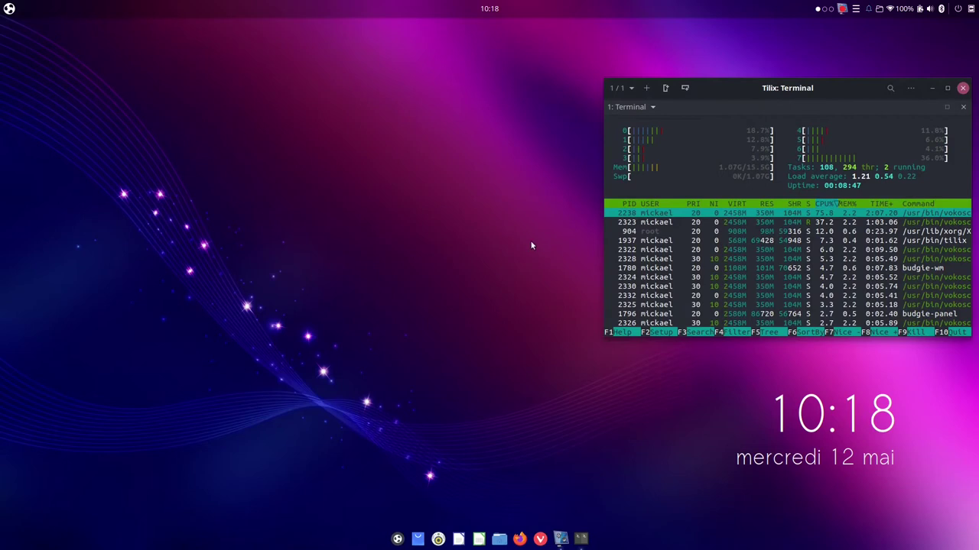
Set the Tilix terminal window to always stay on top of other windows.
right_click(838, 90)
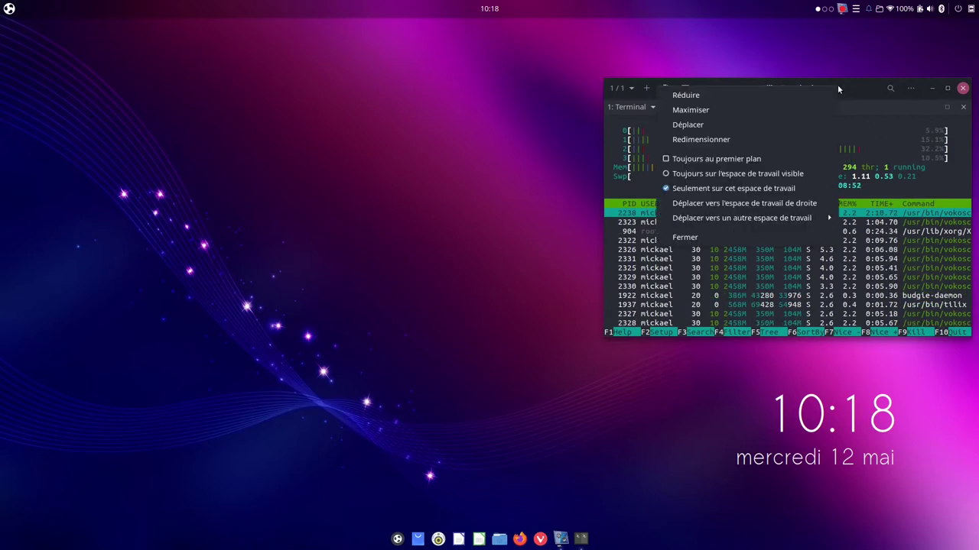
click(863, 87)
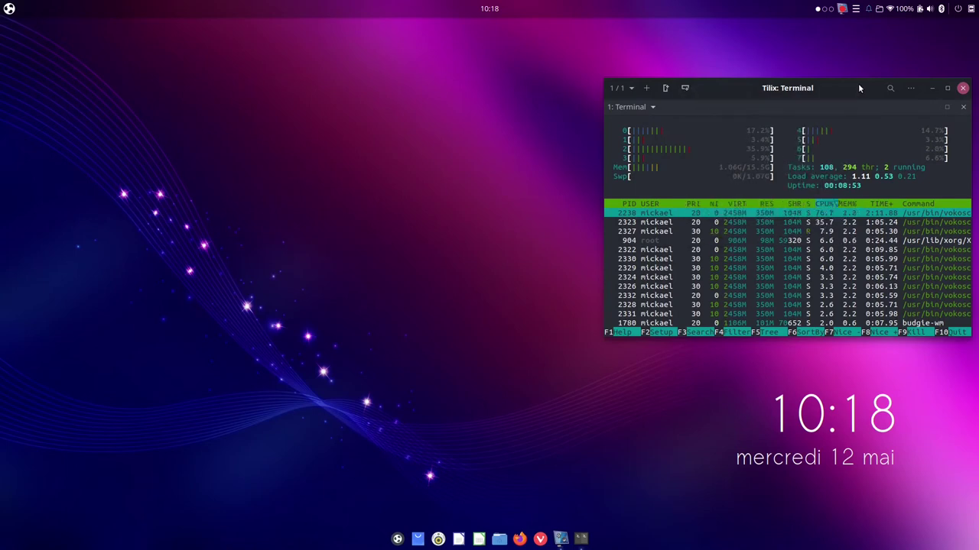
right_click(870, 88)
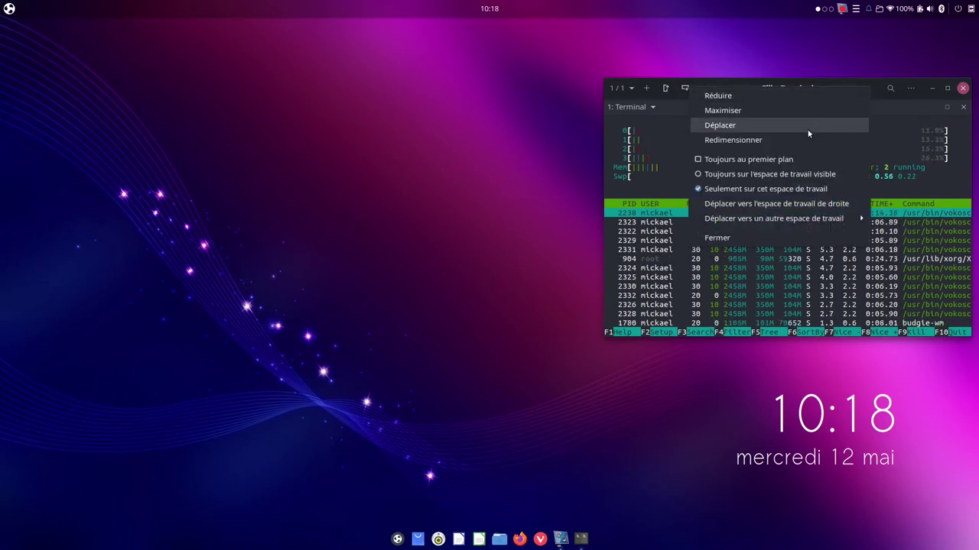
click(714, 161)
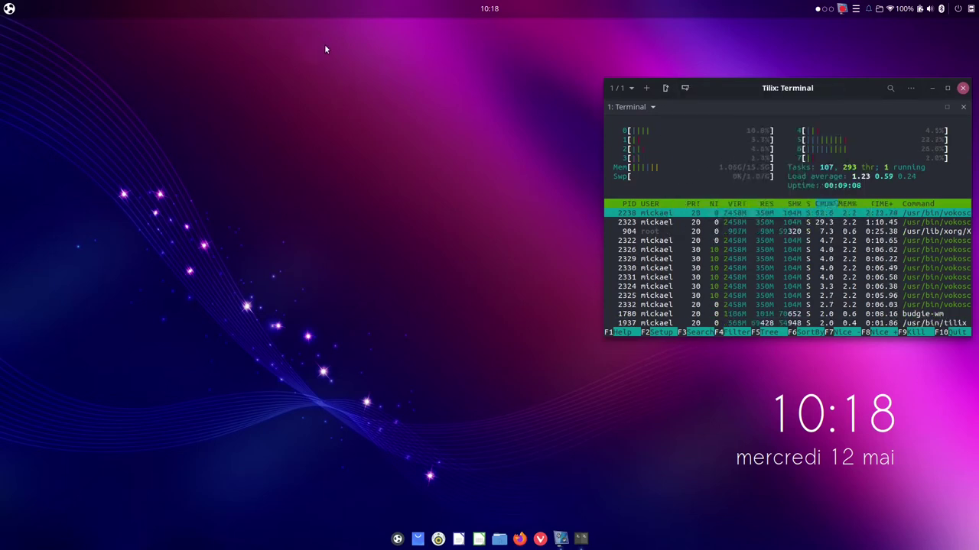
right_click(719, 88)
click(715, 86)
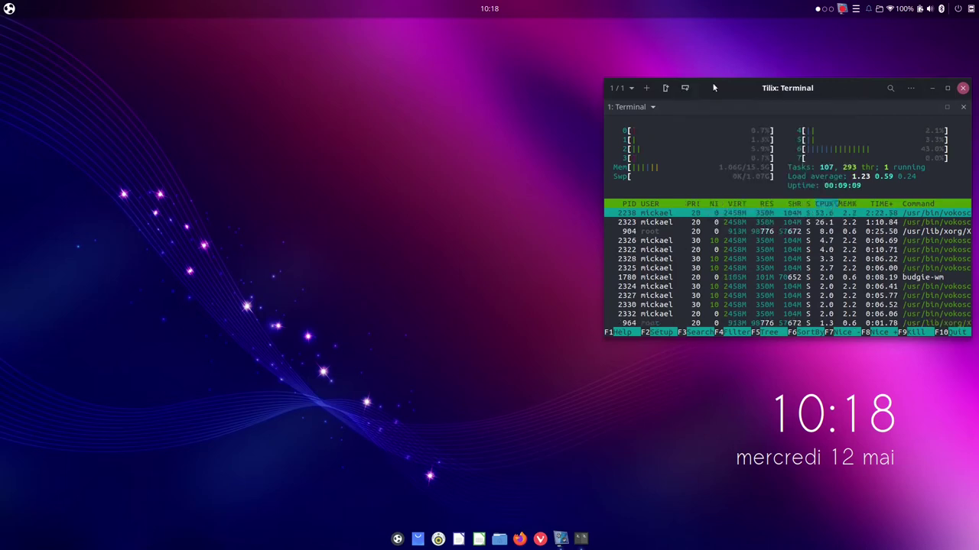
Open the Fichiers file manager behind the terminal and move the terminal window slightly lower over it.
click(9, 8)
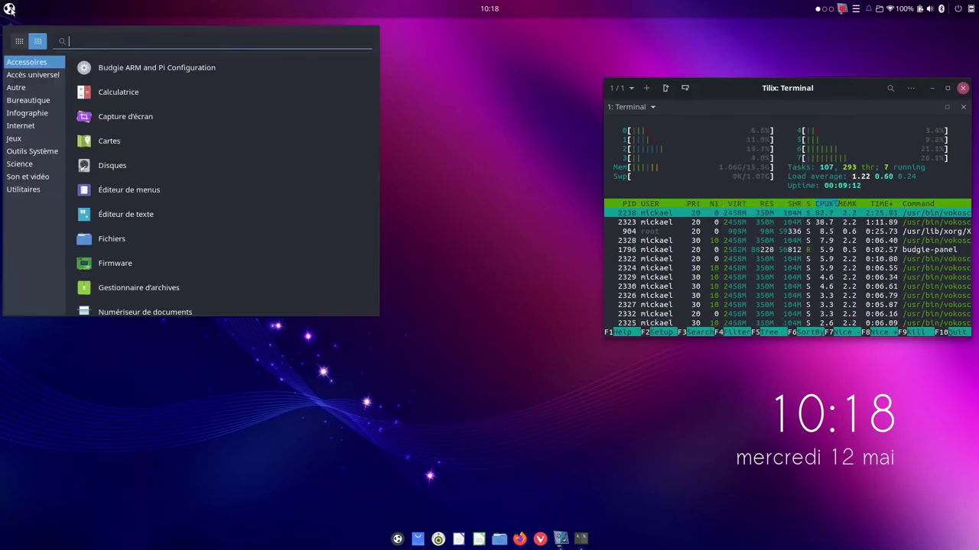
click(100, 241)
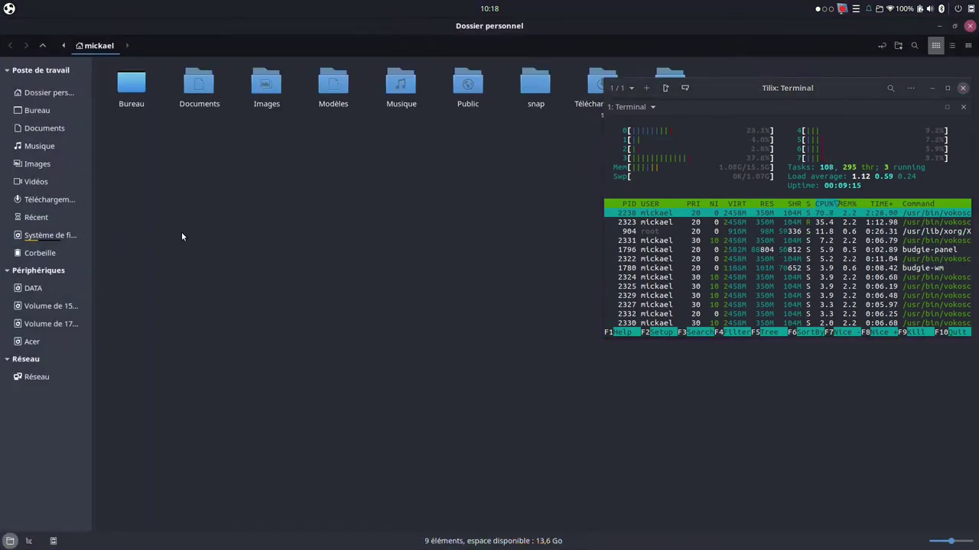
drag(857, 89, 826, 135)
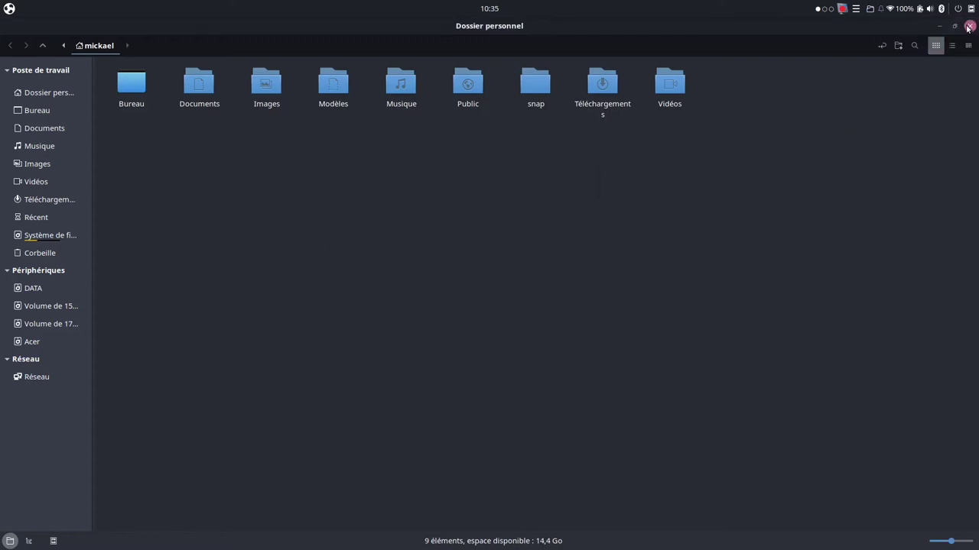
Close the file manager and remove the clock and battery items from the dock.
click(968, 26)
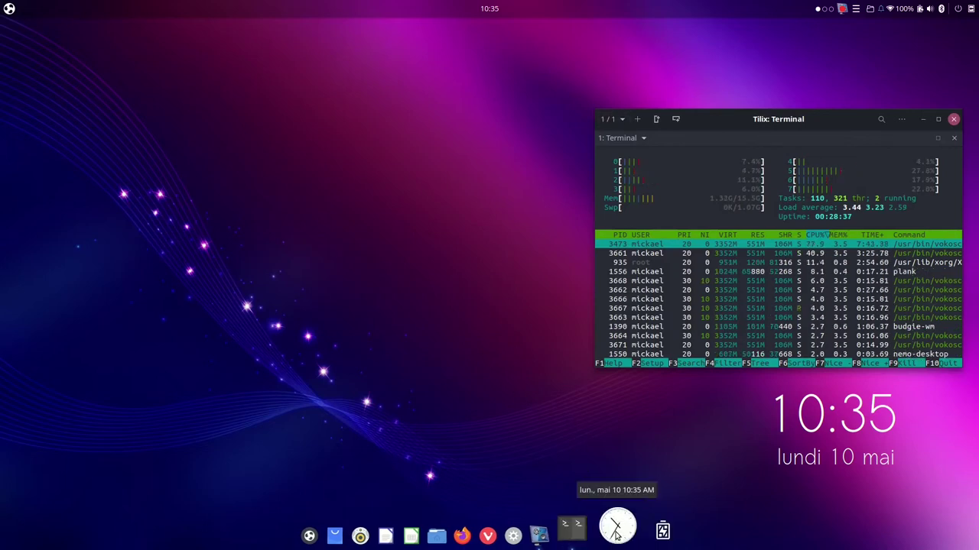
drag(617, 535, 507, 395)
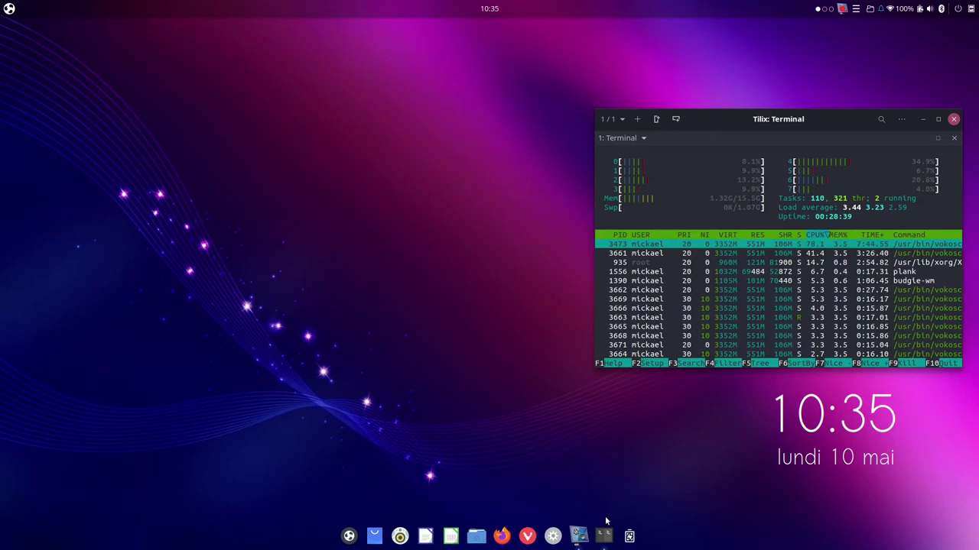
drag(625, 540, 459, 356)
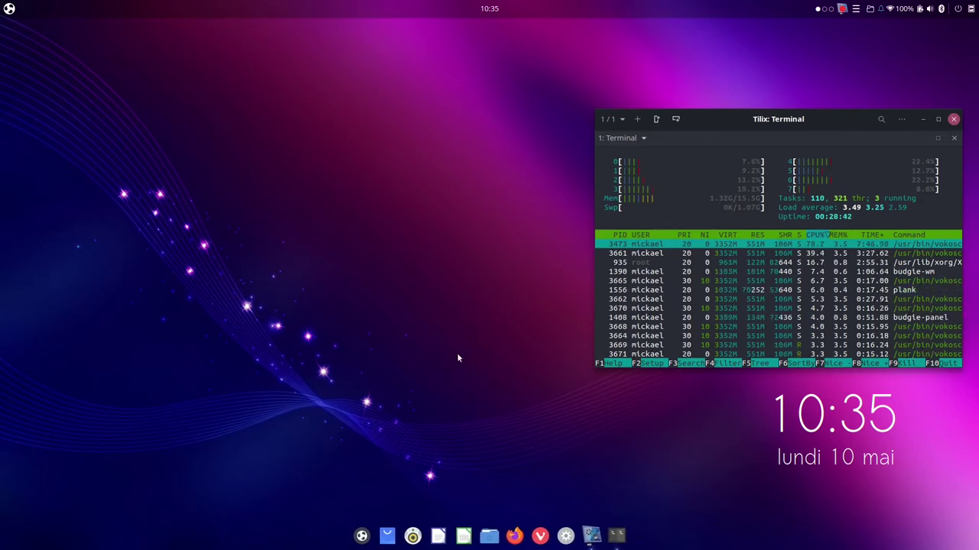
Open the Firmware application from the accessories and view the System Firmware details.
click(9, 8)
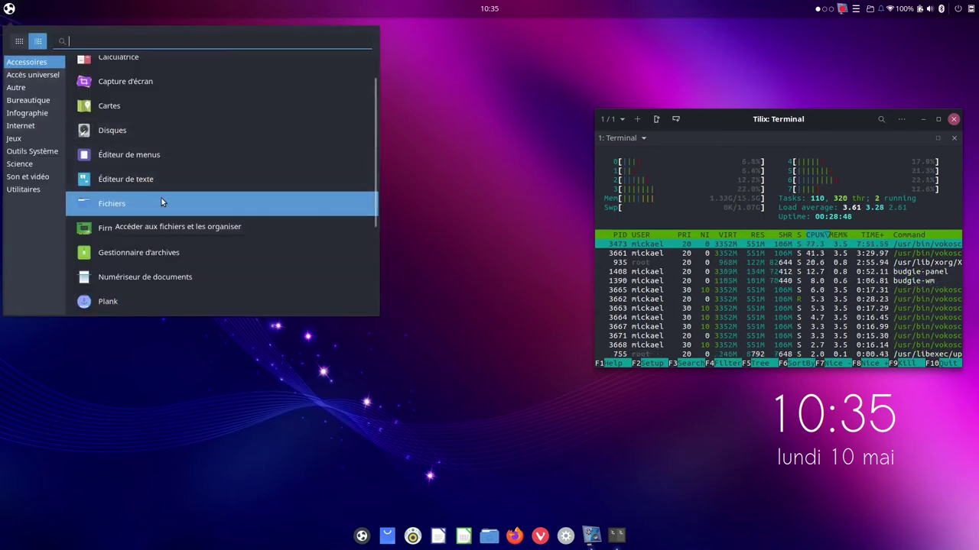
scroll(162, 198, down, 2)
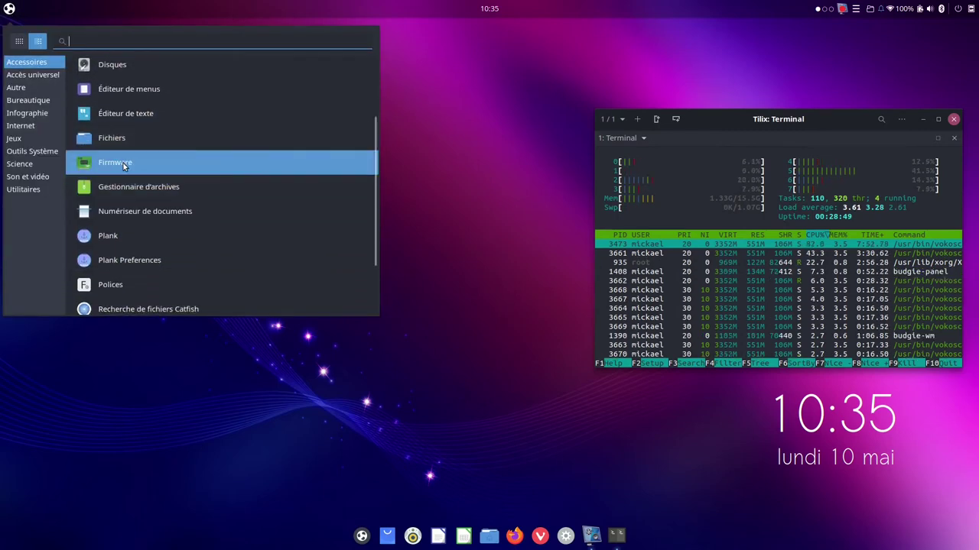
click(123, 163)
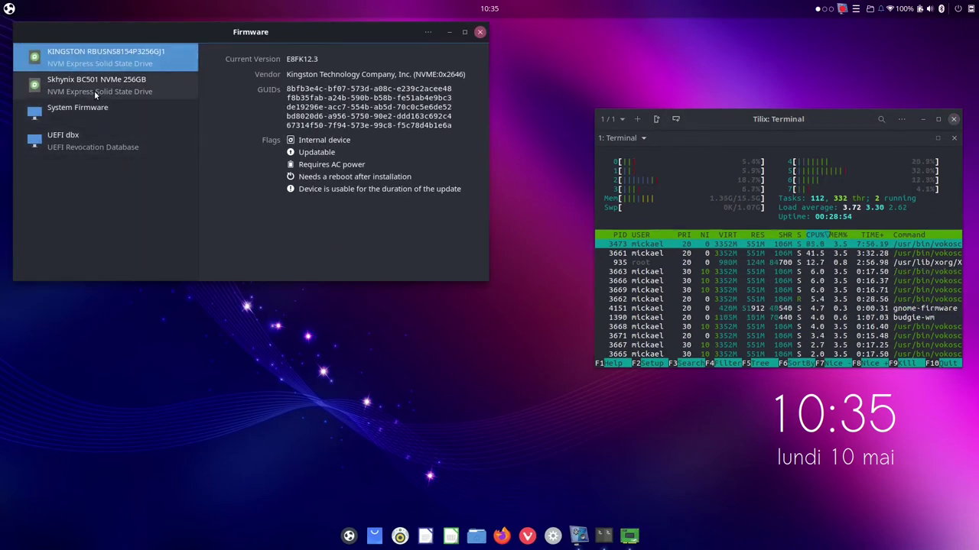
click(97, 111)
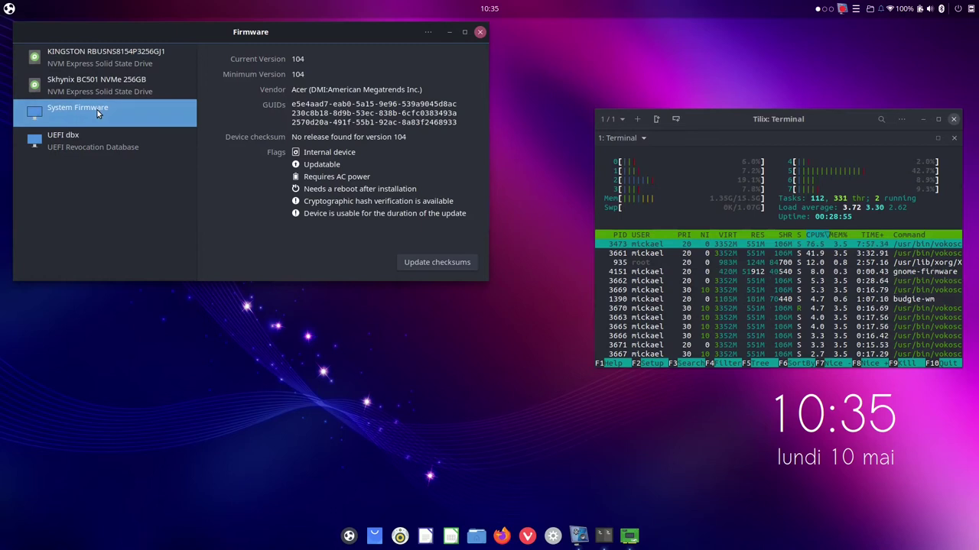
View the UEFI dbx entry's firmware details and close the Firmware window.
click(94, 141)
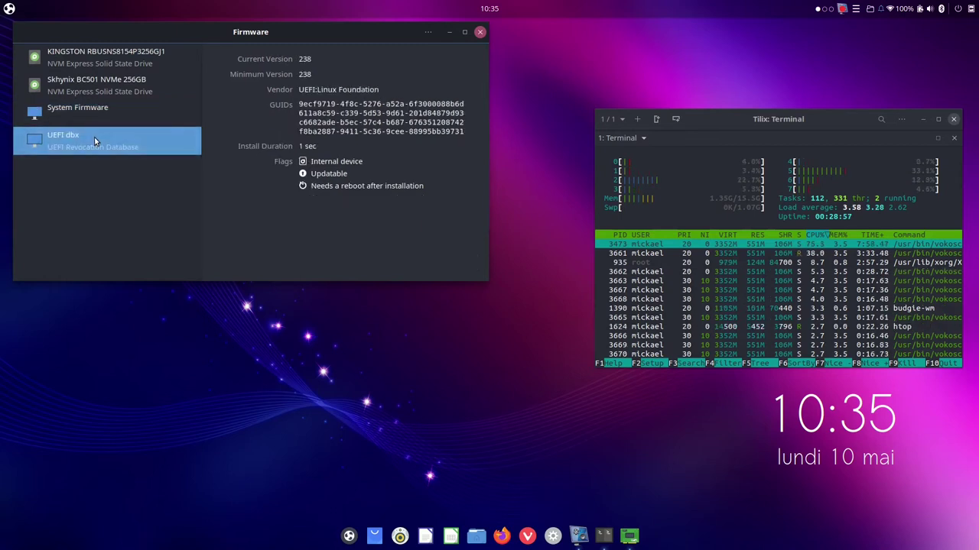
click(479, 32)
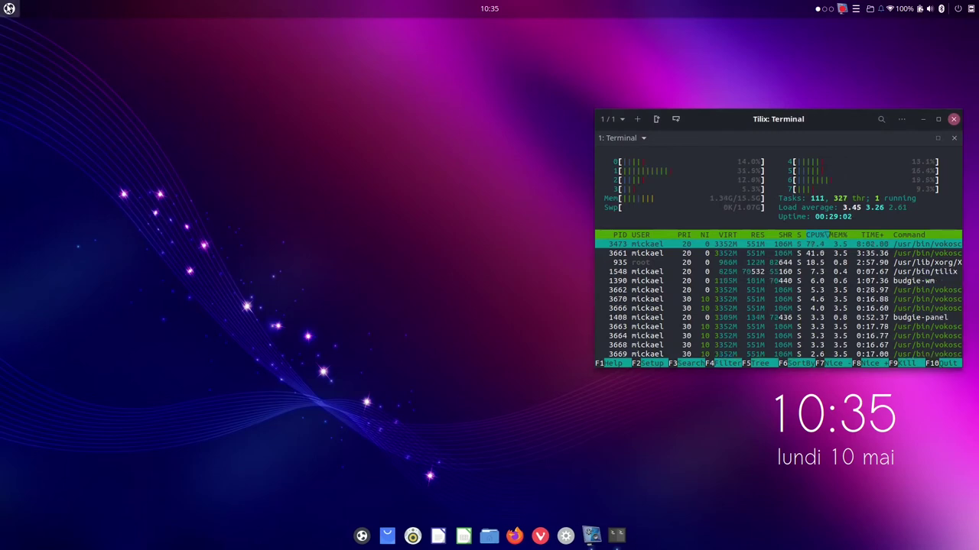
Open Sauvegardes from the accessories, view the folder selection for a first backup, and close it without creating one.
click(9, 8)
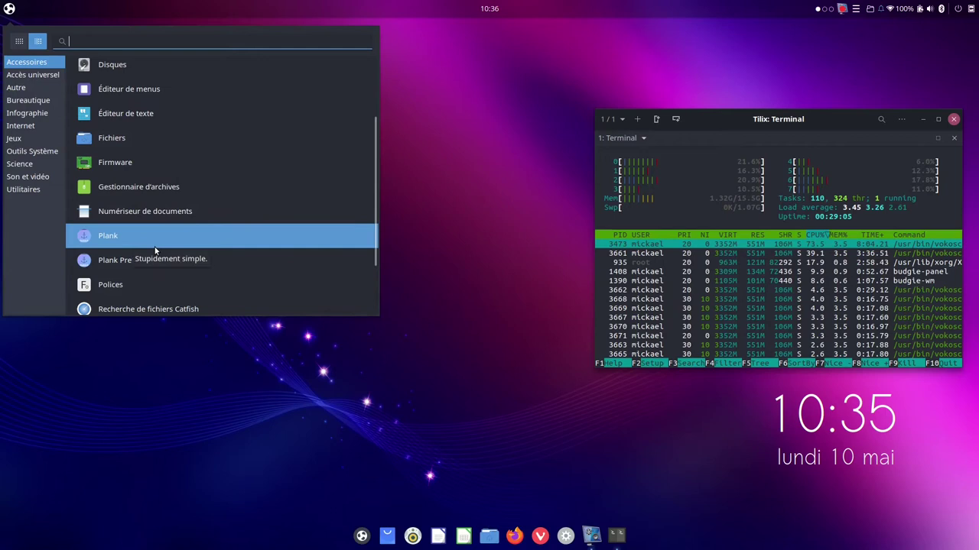
scroll(154, 250, down, 3)
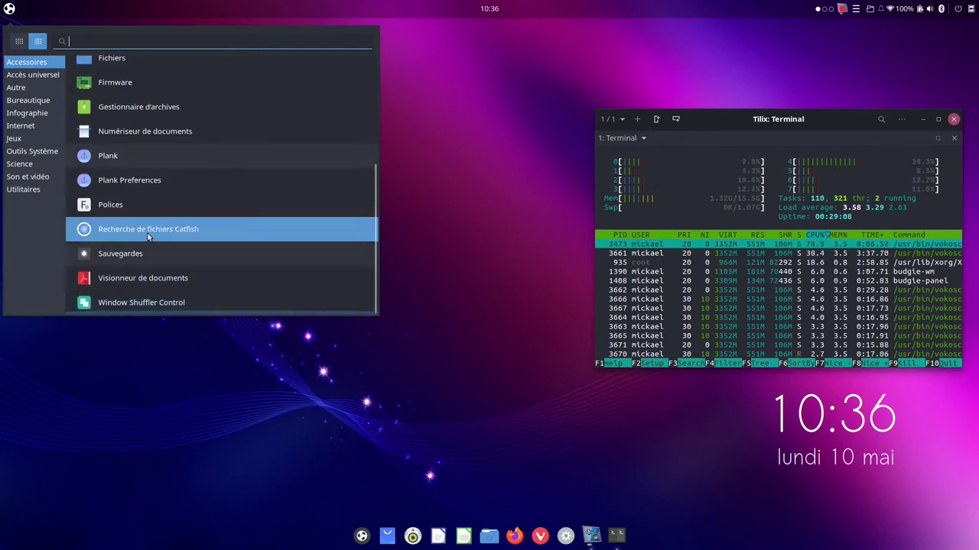
click(124, 253)
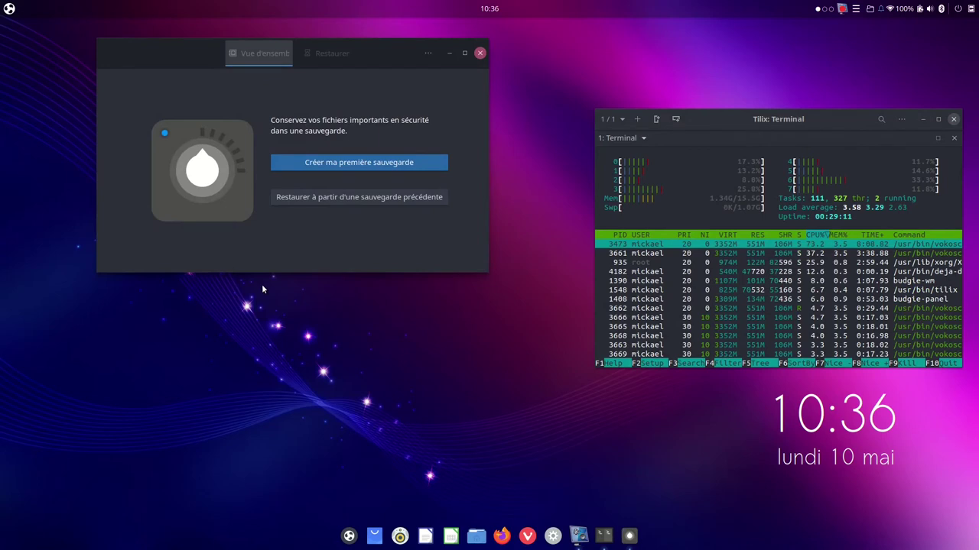
click(373, 159)
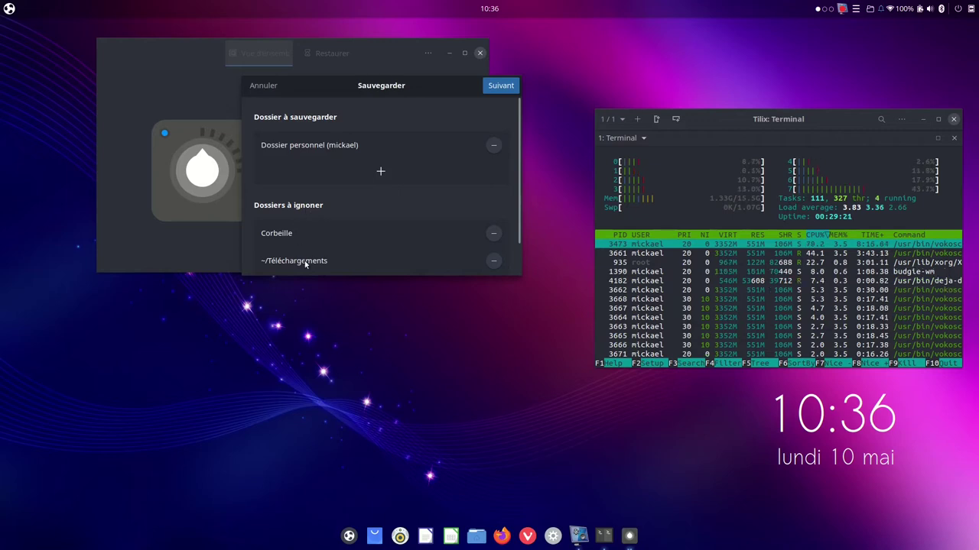
click(264, 86)
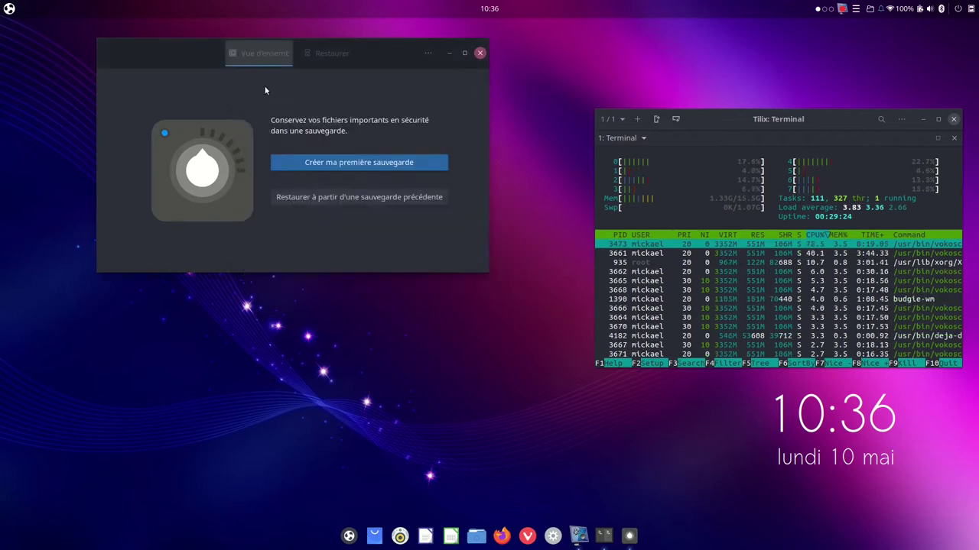
click(480, 53)
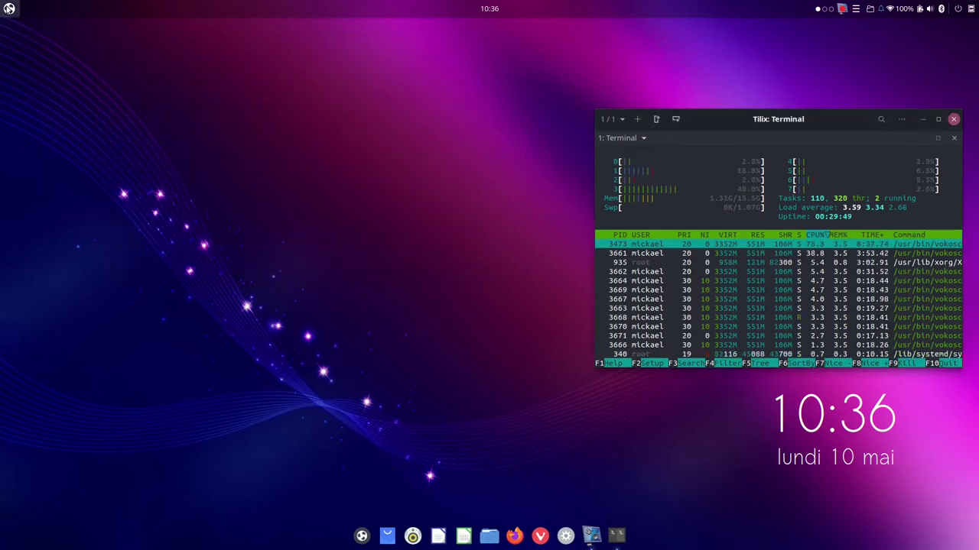
Open Window Shuffler Control and review its Marges, Tiling & Layouts, Déplacer et redimensionner and Grille pages, and close it.
click(9, 9)
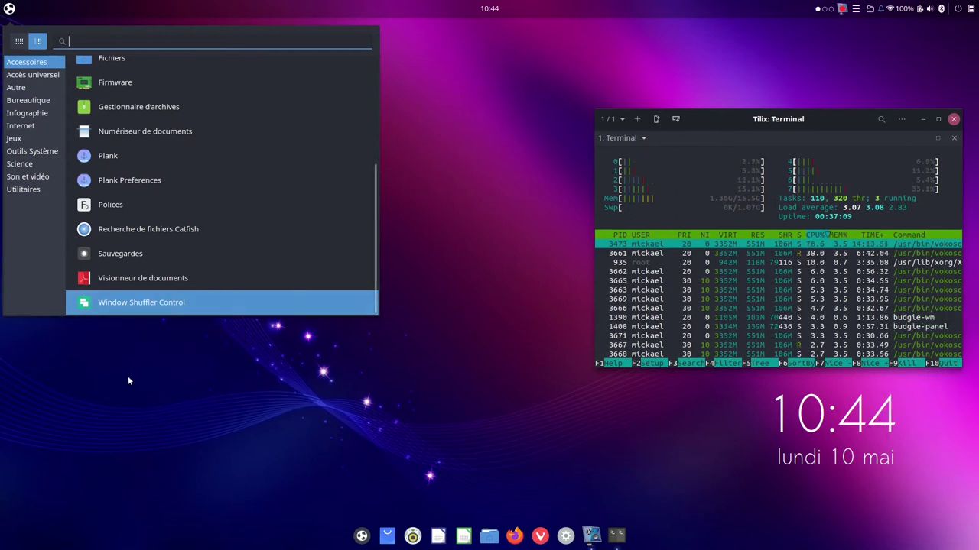
click(215, 306)
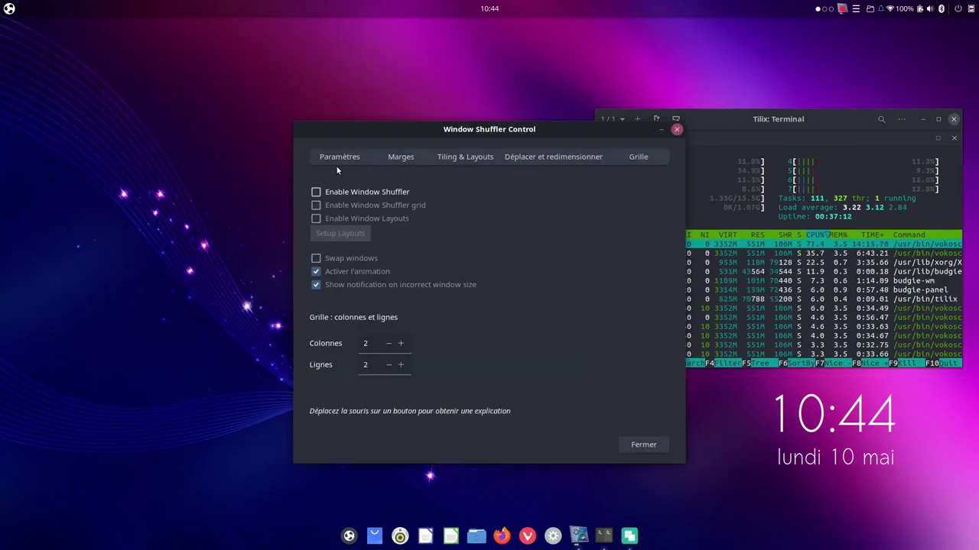
click(400, 156)
click(457, 157)
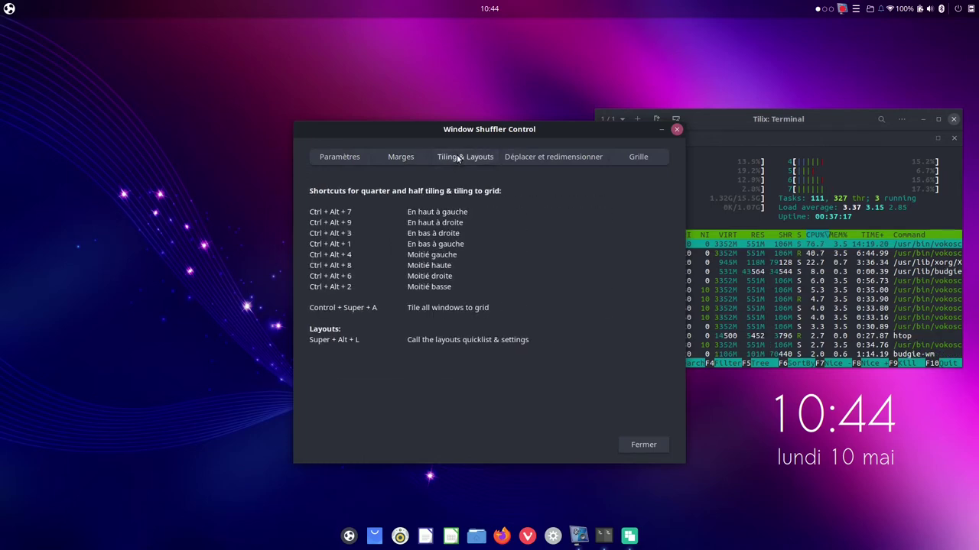
click(529, 158)
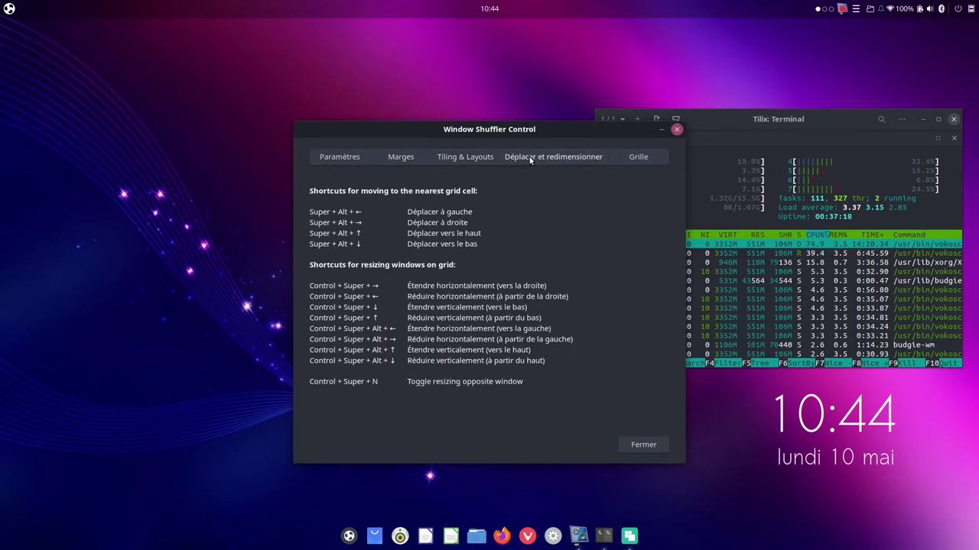
click(638, 158)
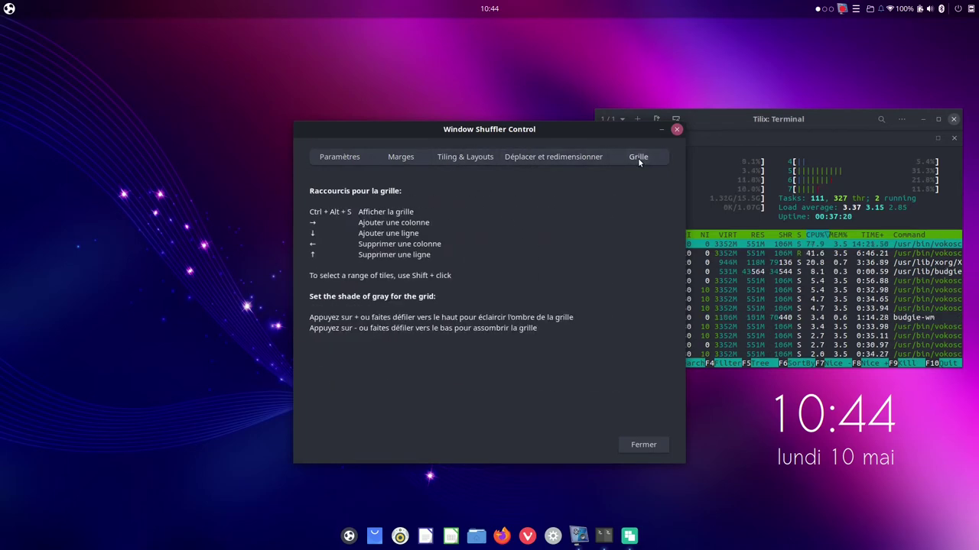
click(676, 130)
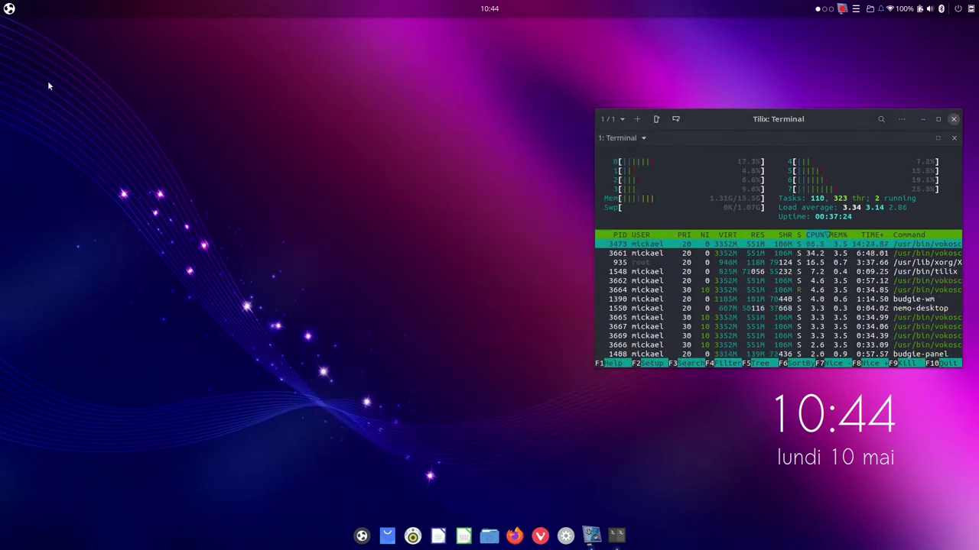
Browse the applications listed under Accès universel, Autre and Bureautique.
click(9, 9)
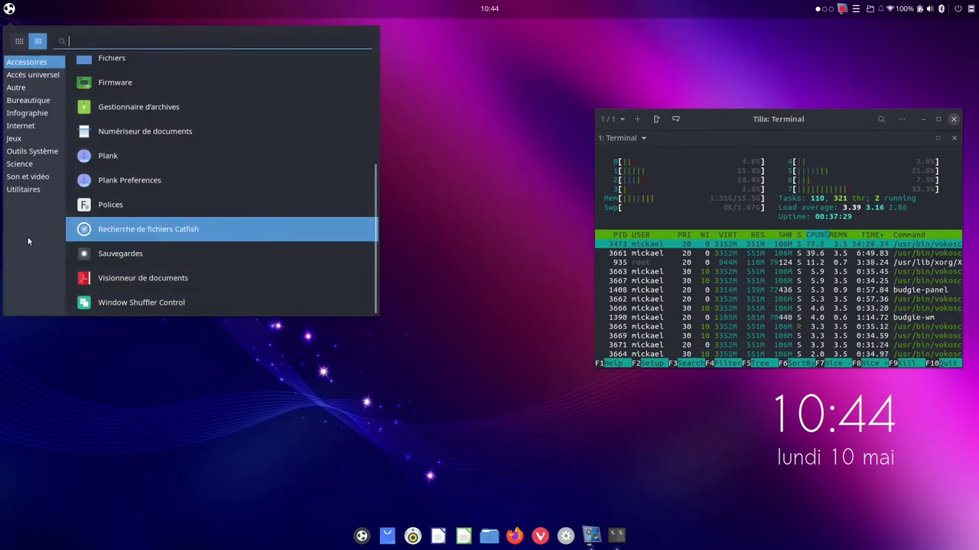
click(37, 78)
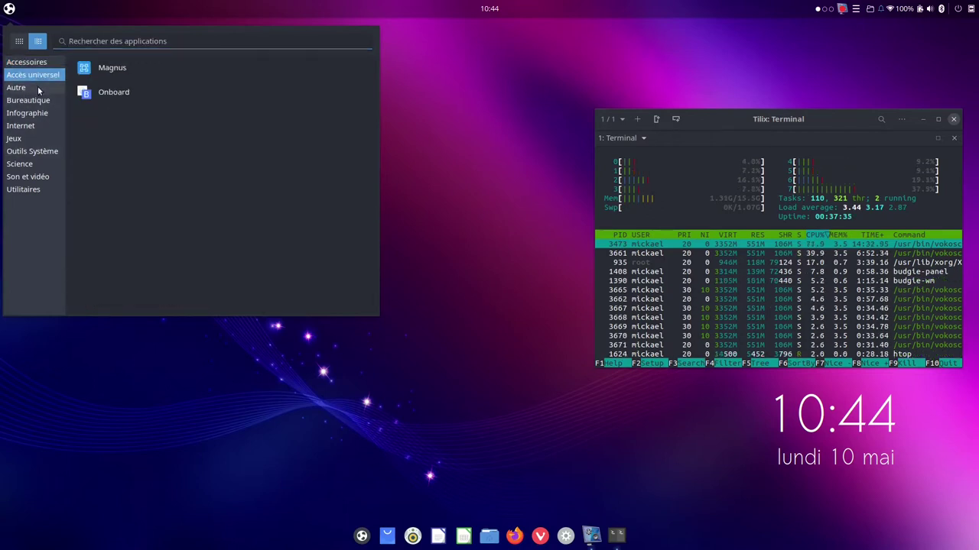
click(38, 89)
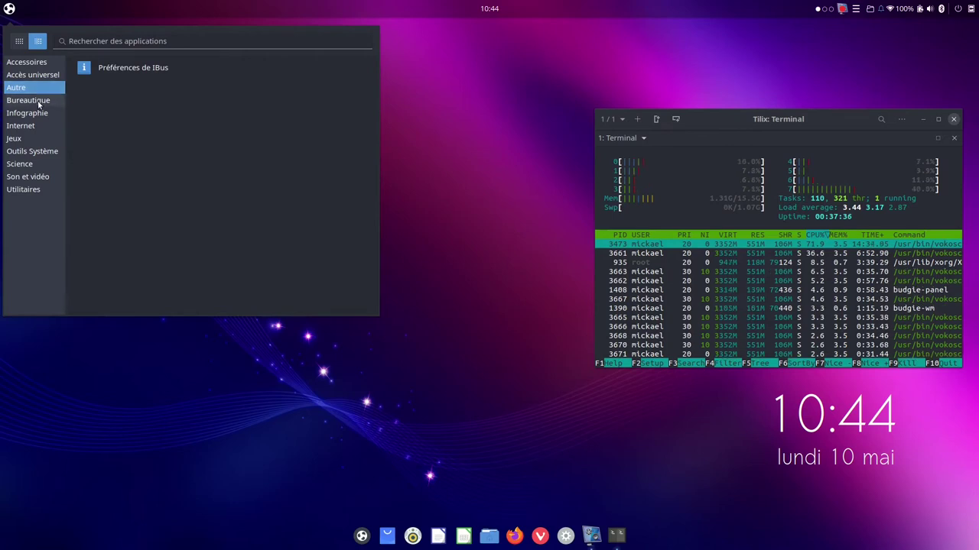
click(36, 100)
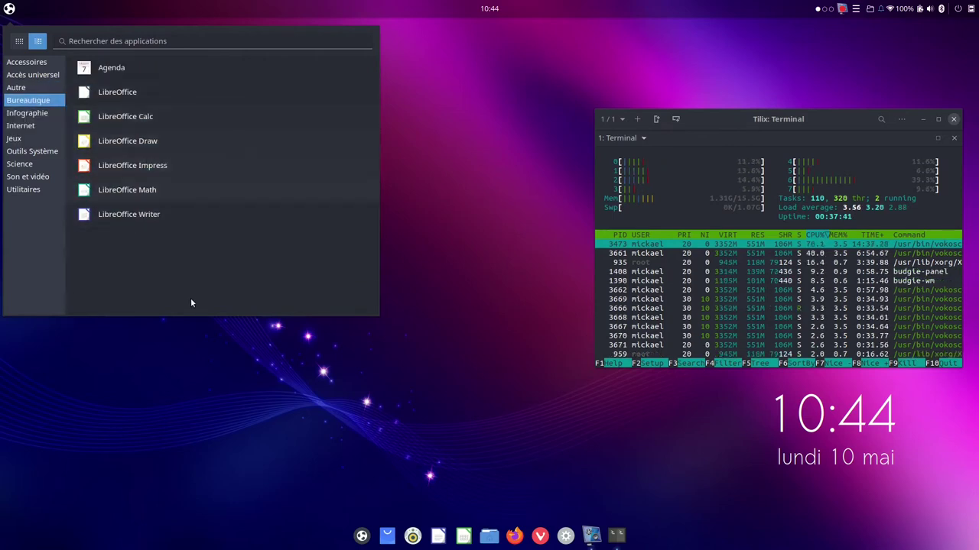
Launch LibreOffice Writer, dismissing its tip of the day, and view the LibreOffice version information.
click(438, 538)
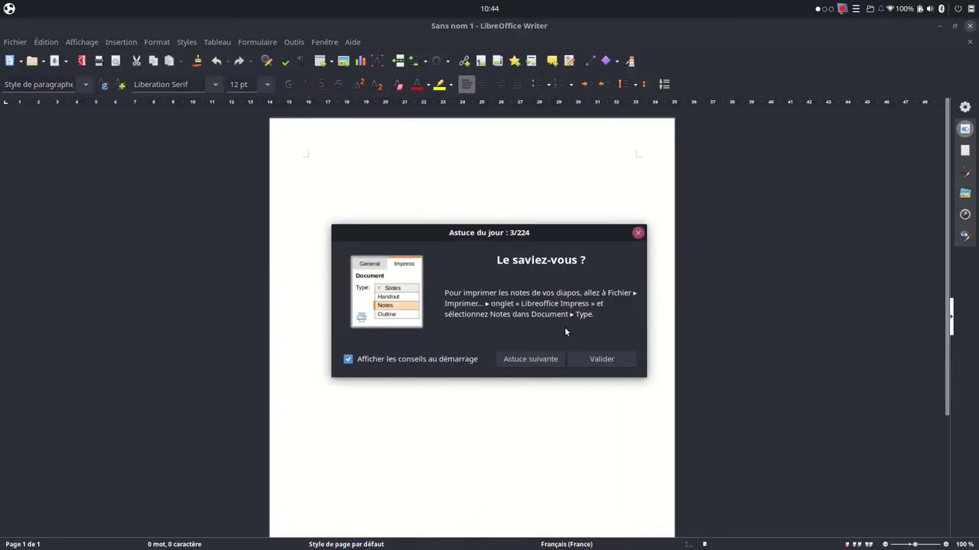
click(601, 359)
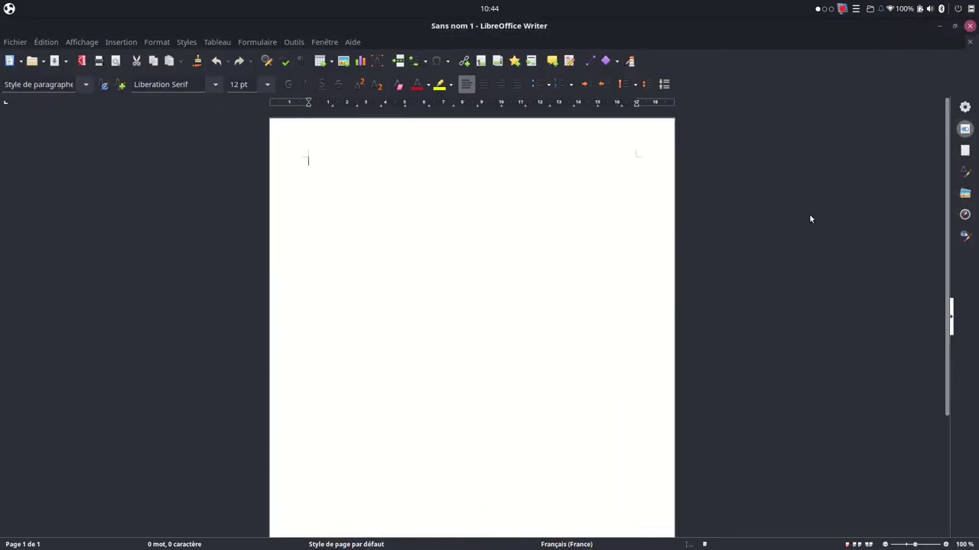
click(353, 42)
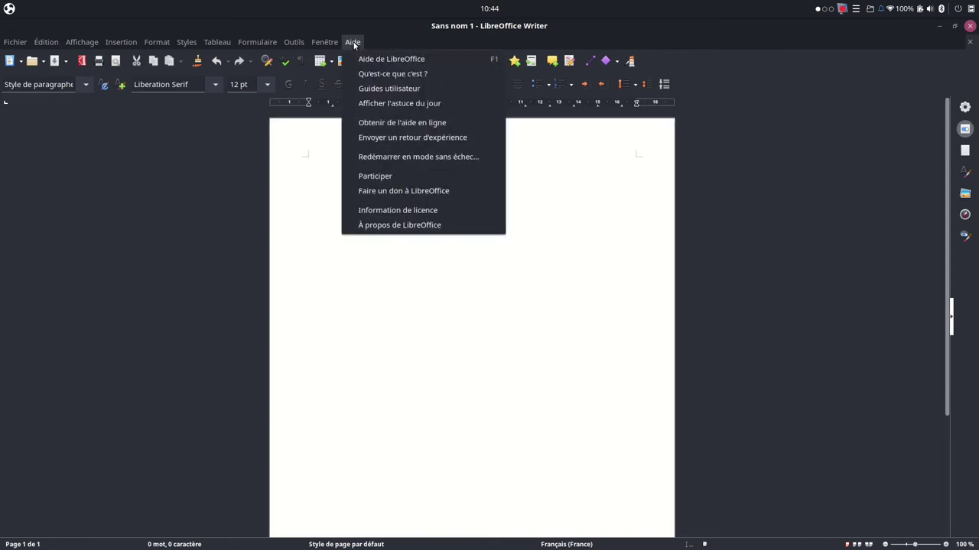
click(424, 227)
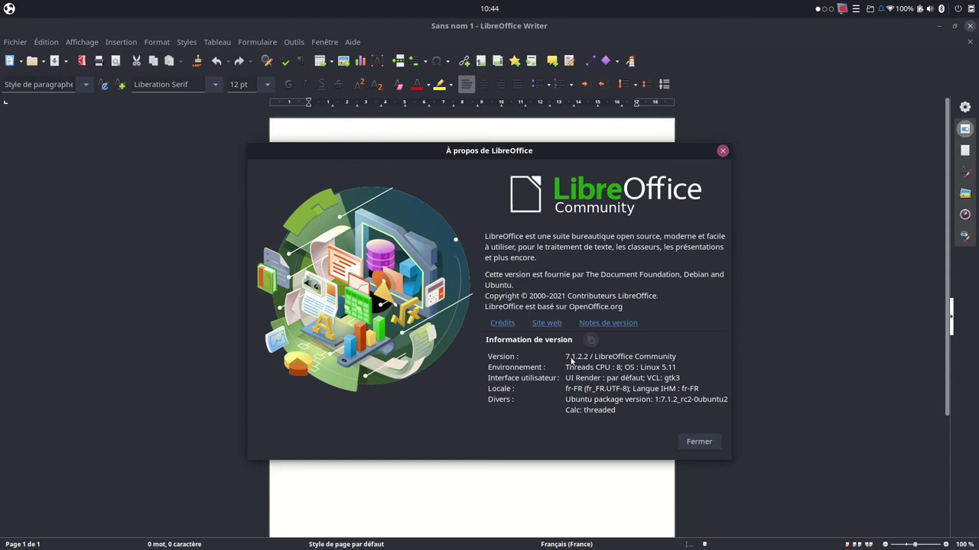
click(723, 152)
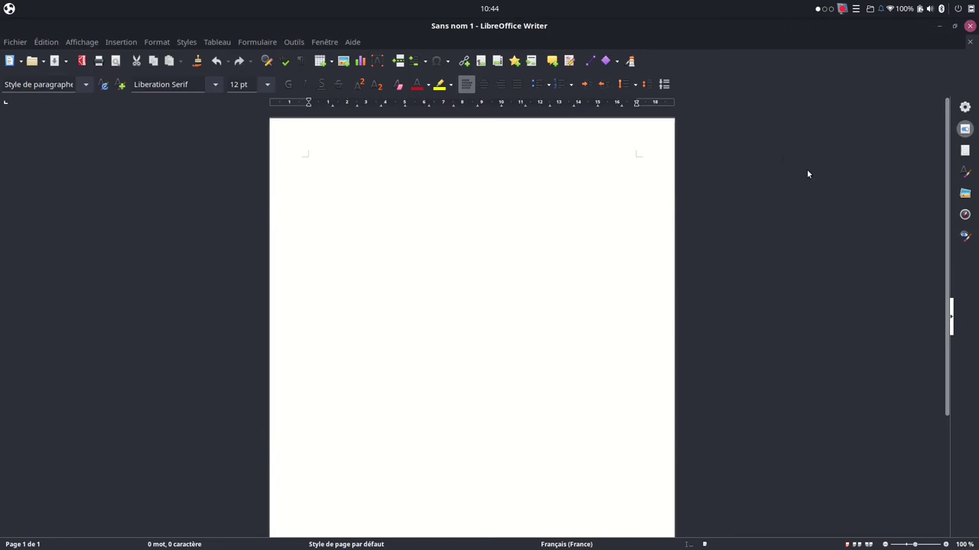
Try raising and lowering the number of workspaces, leaving it at 3, and bring the Tilix terminal window to the front.
click(826, 10)
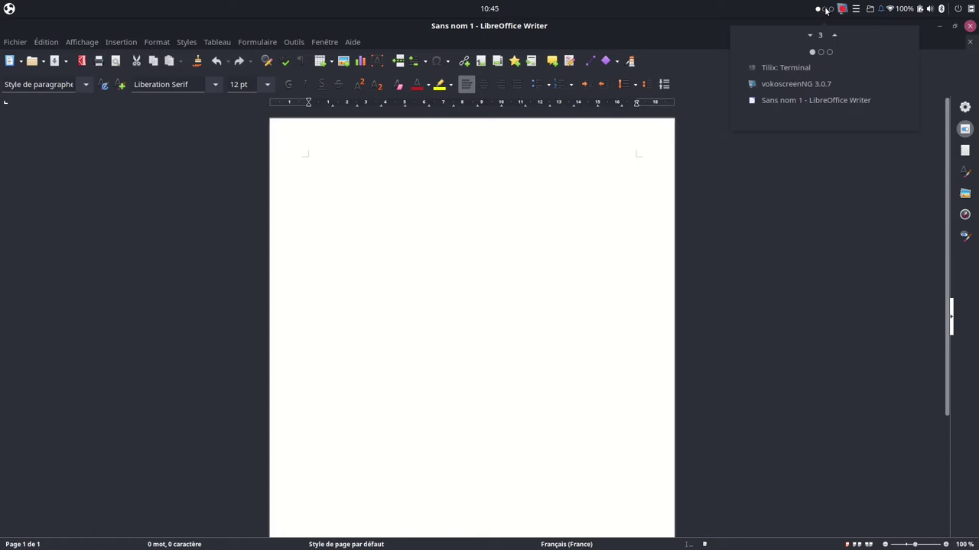
click(834, 35)
click(809, 36)
click(809, 36)
click(809, 36)
click(833, 35)
click(832, 38)
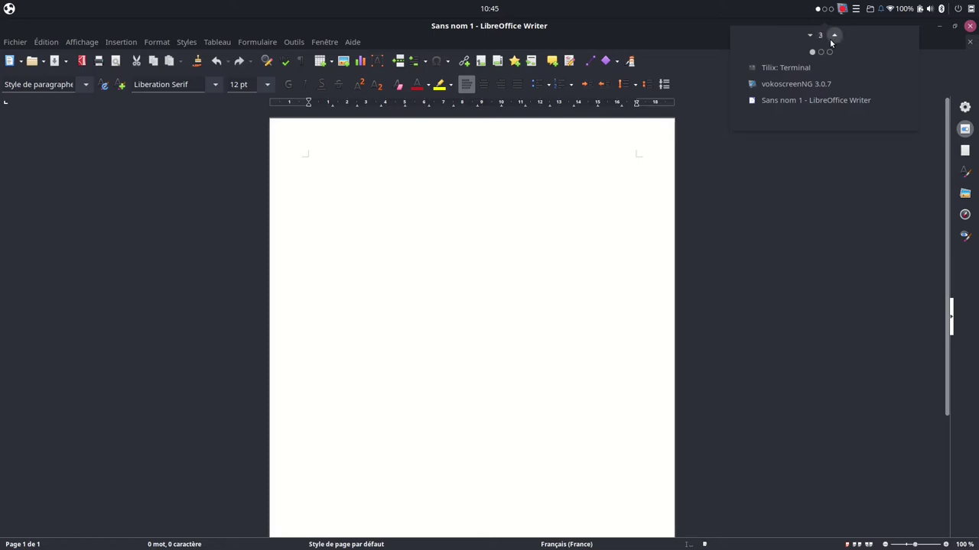
click(775, 69)
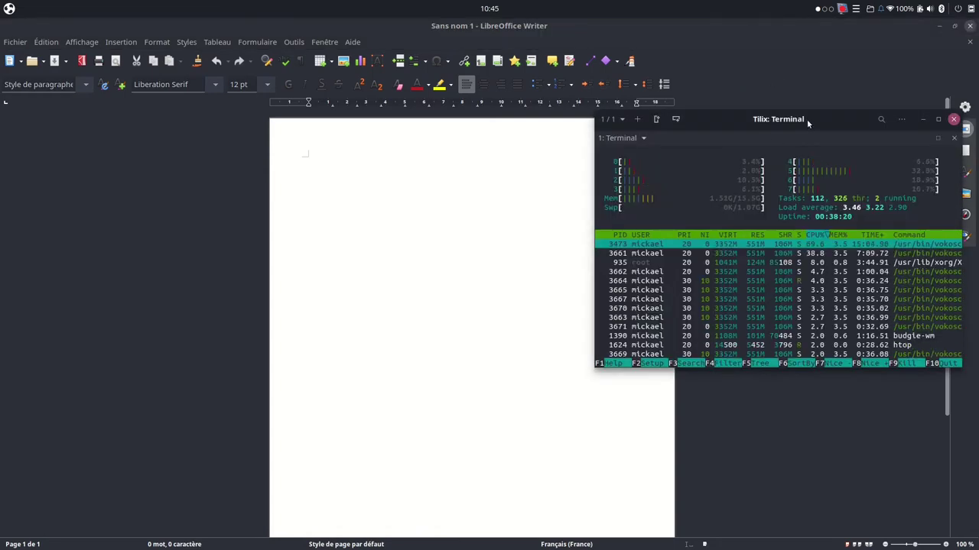
Switch to the second workspace and launch LibreOffice Calc there.
click(826, 11)
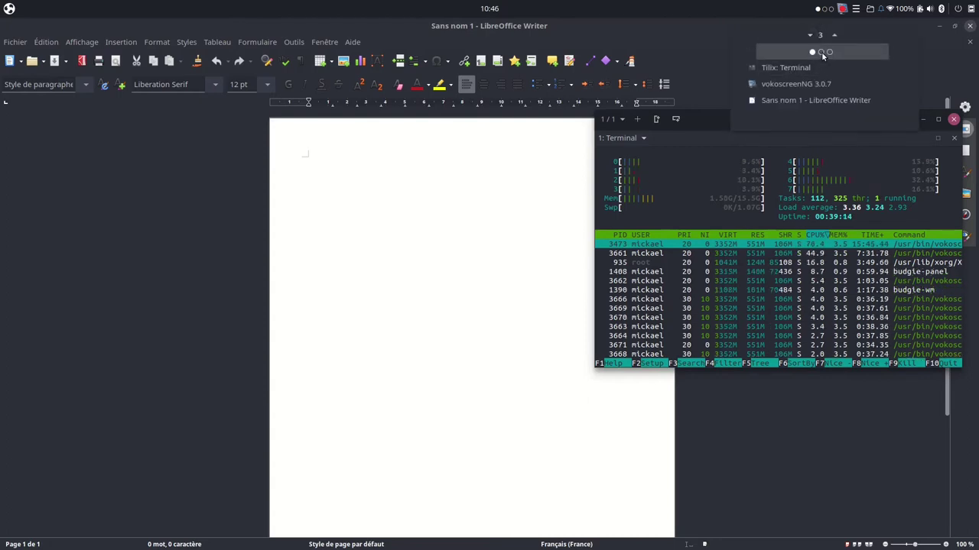
key(Escape)
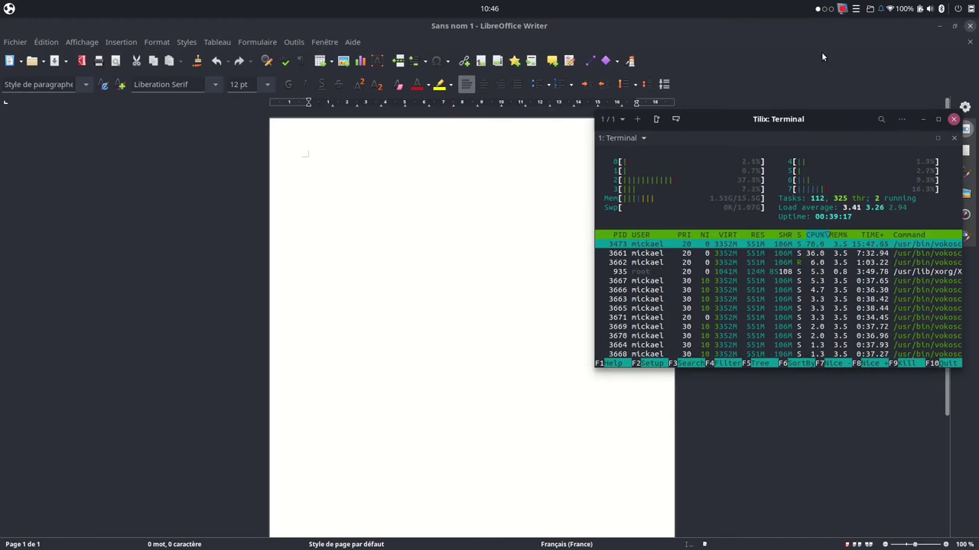
click(825, 9)
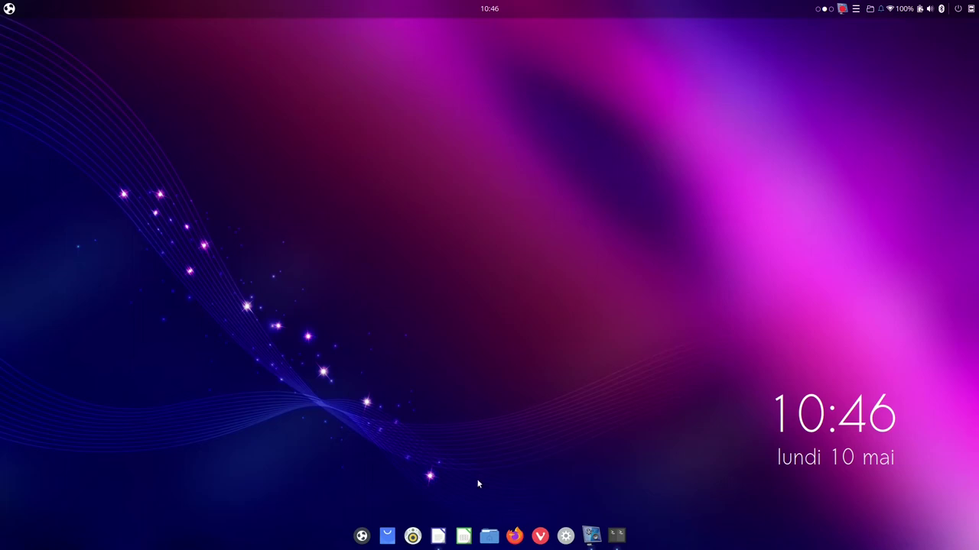
click(463, 538)
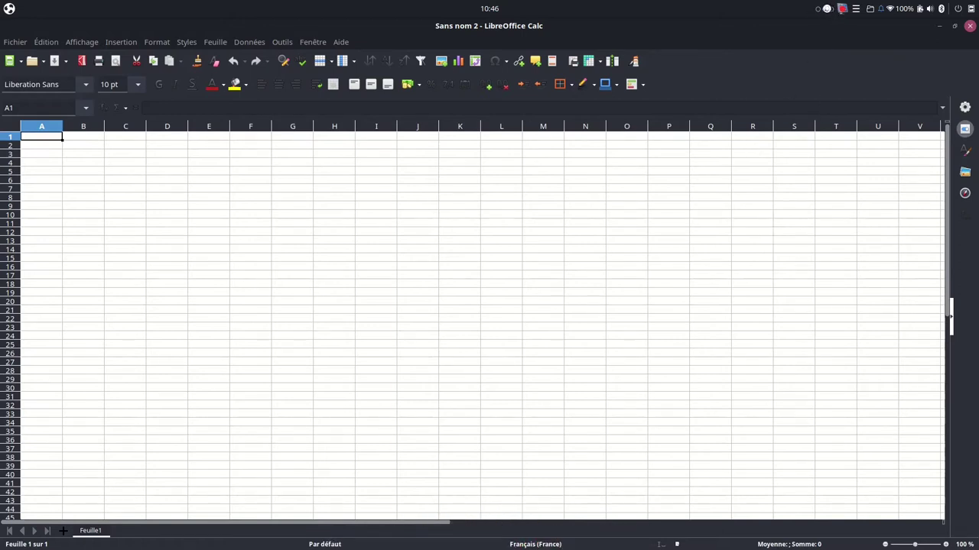
Switch to the first workspace to view its windows and return to the second workspace with LibreOffice Calc.
click(826, 7)
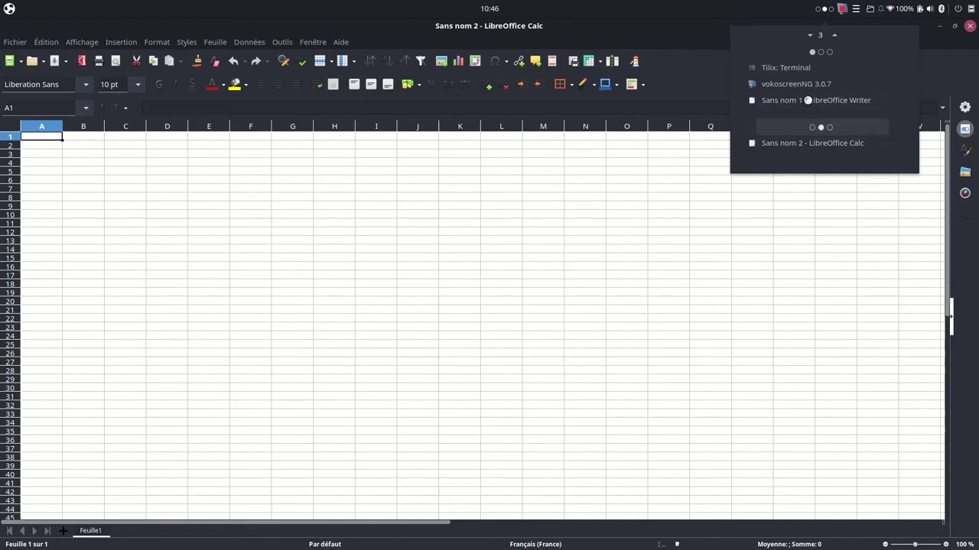
click(821, 53)
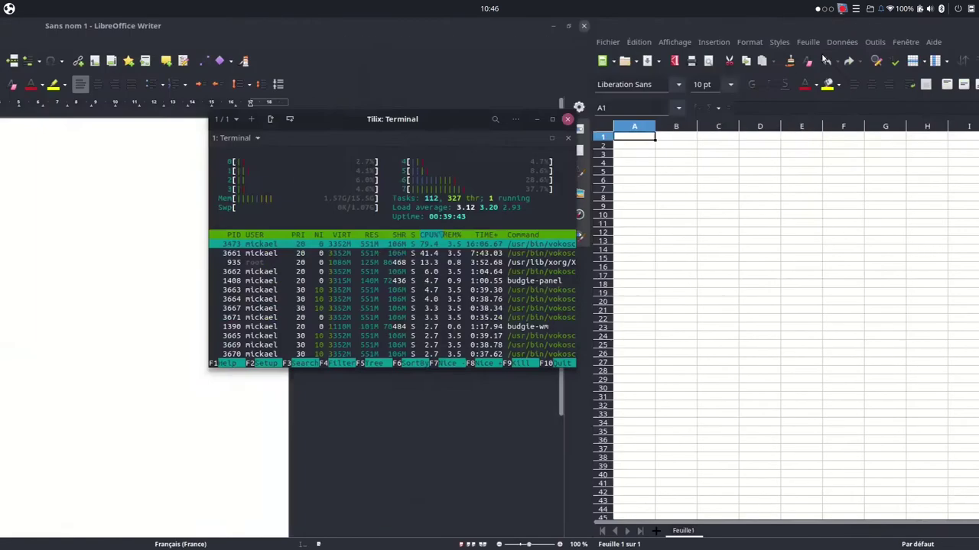
click(828, 8)
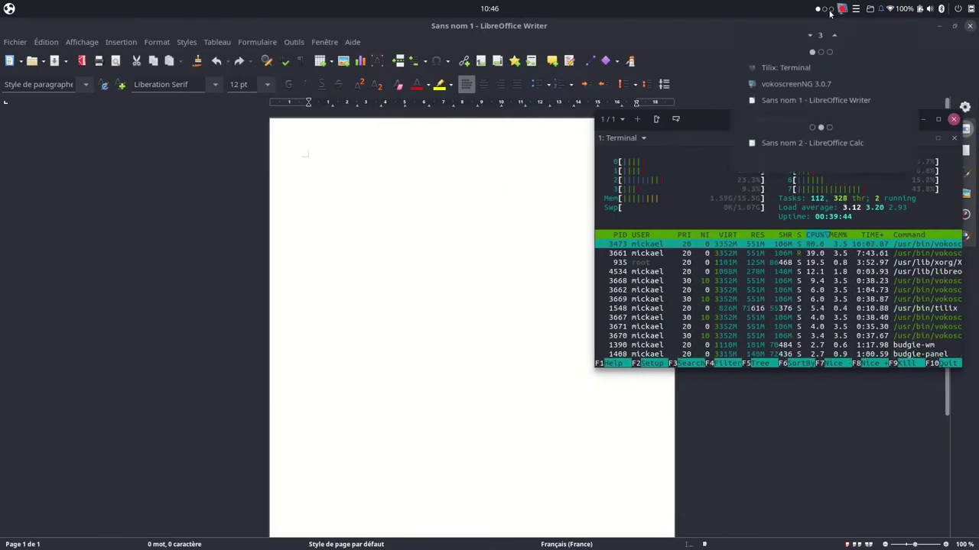
click(826, 127)
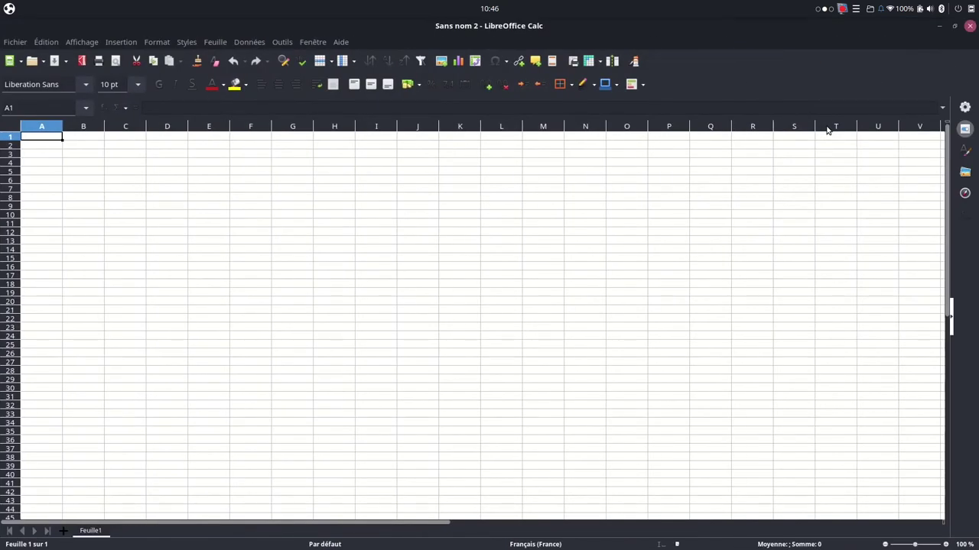
Open the home folder in the file manager, and use the workspace window list to visit vokoscreenNG and return to Dossier personnel.
mouse_move(497, 539)
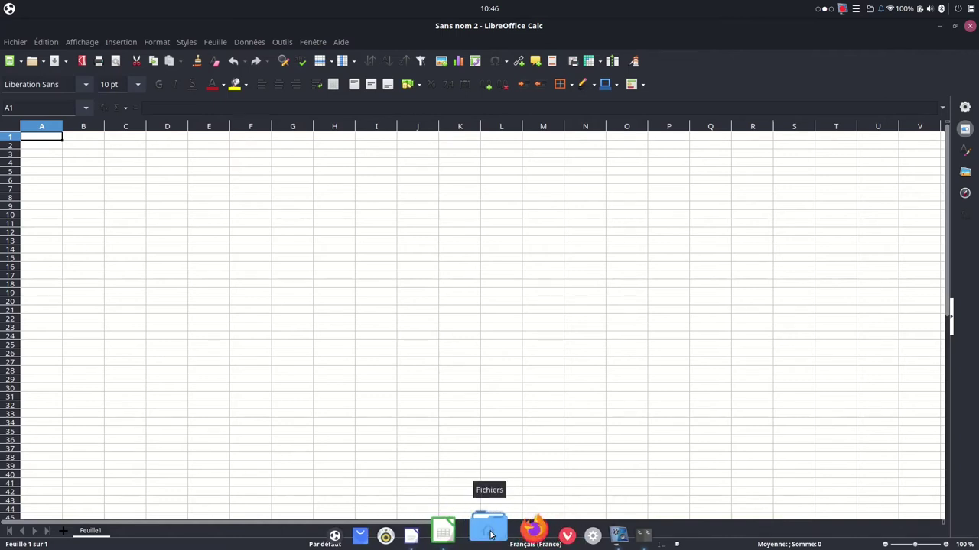
click(492, 535)
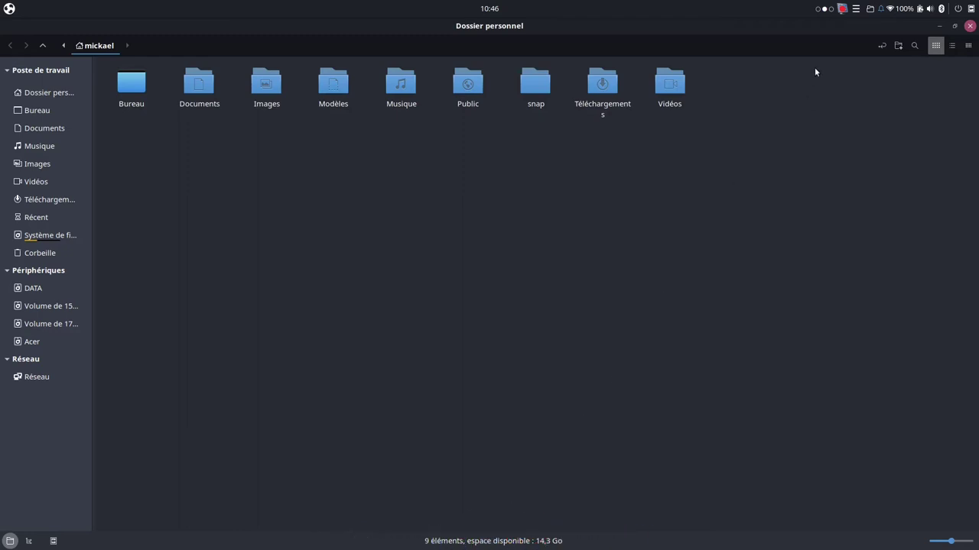
click(824, 9)
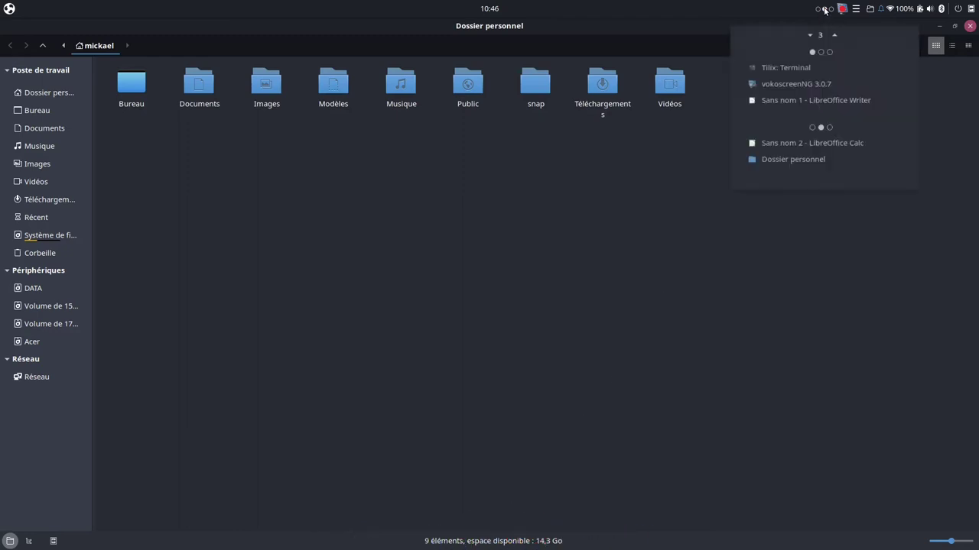
click(791, 86)
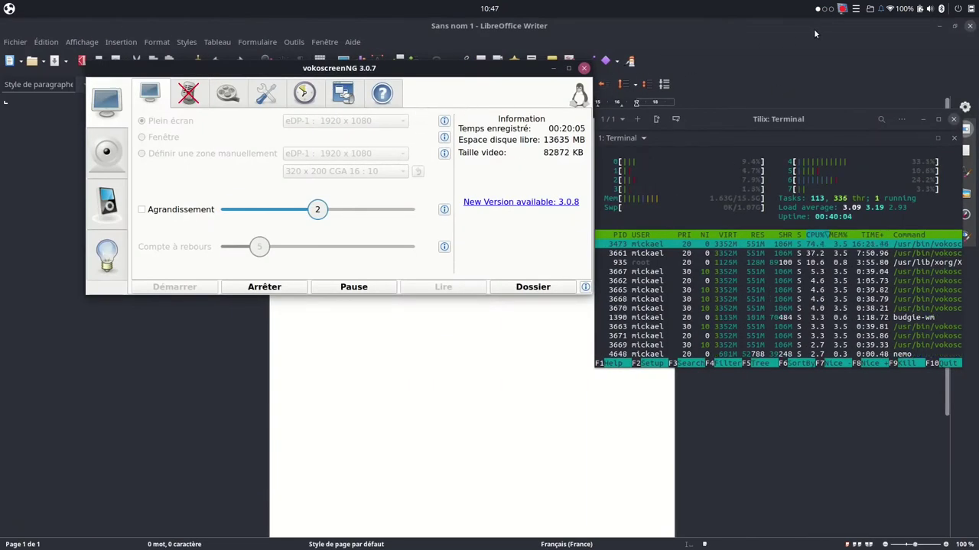
click(826, 9)
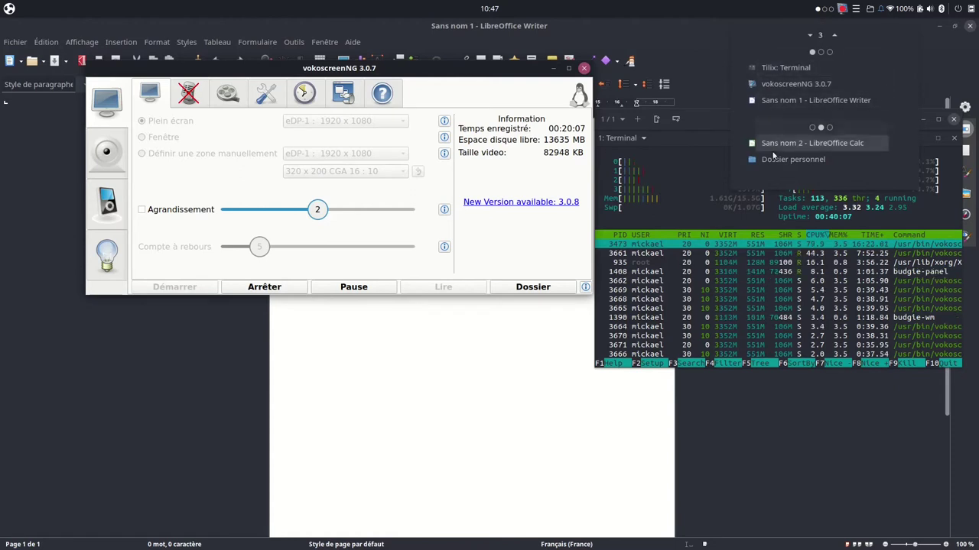
click(796, 160)
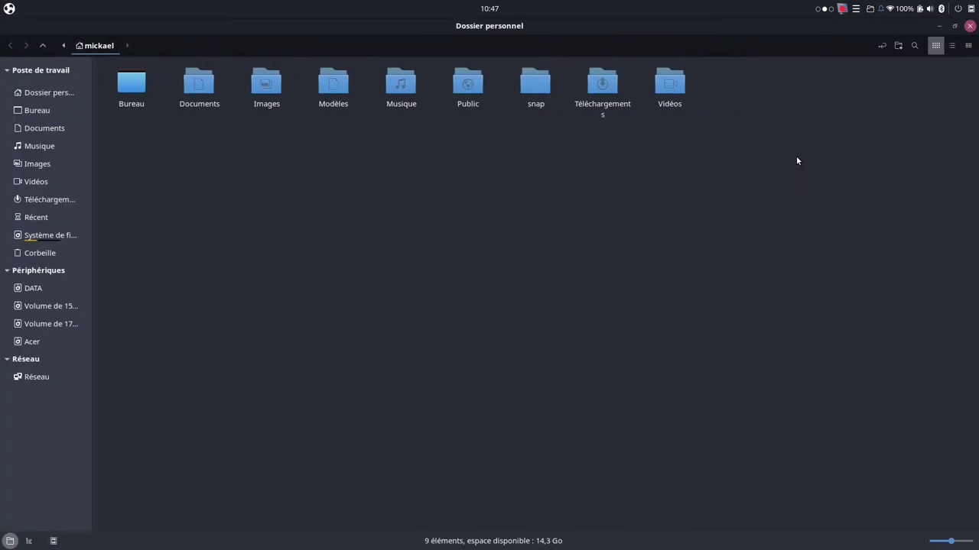
click(825, 9)
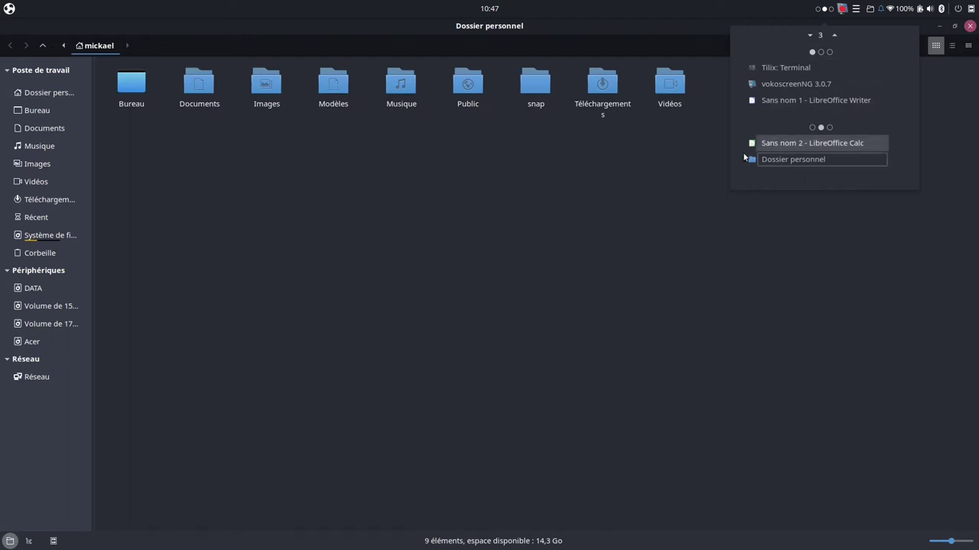
click(772, 159)
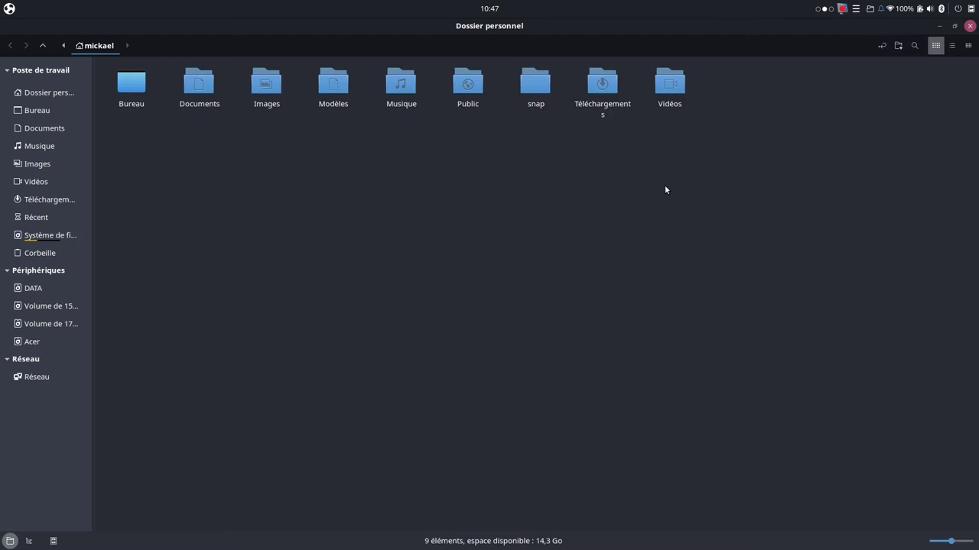
Switch to the third workspace and launch the Firefox and Vivaldi browsers there, dismissing Firefox's address bar tip.
key(ctrl+alt+Right)
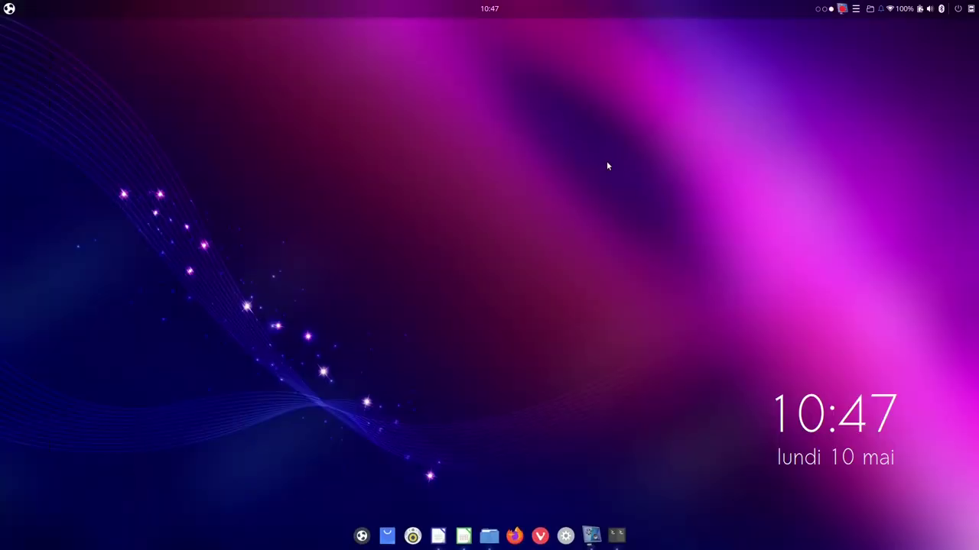
click(513, 535)
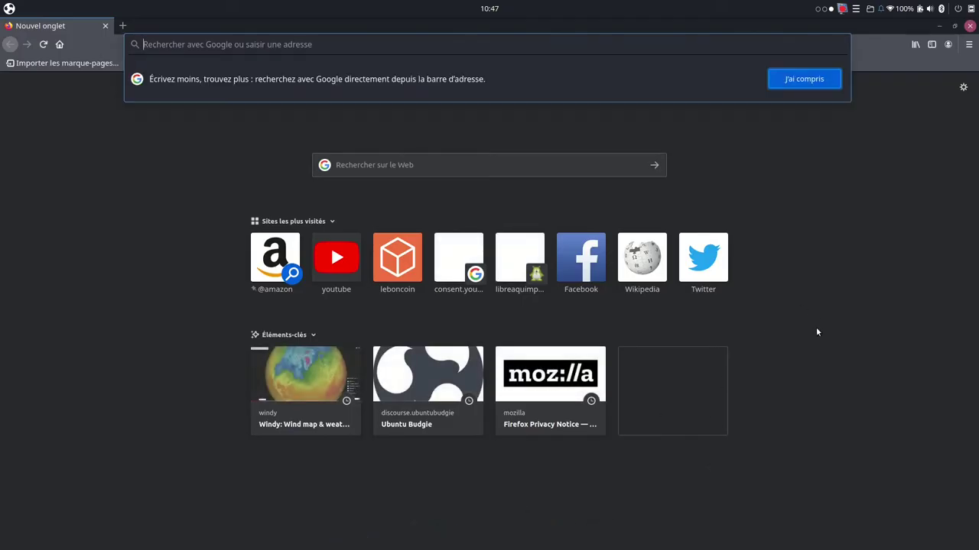
click(575, 478)
mouse_move(528, 544)
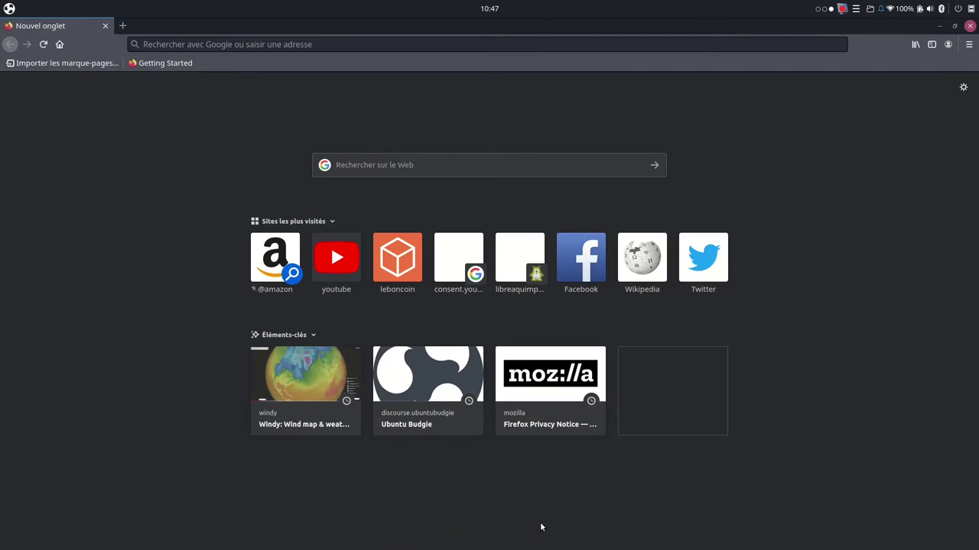
click(540, 533)
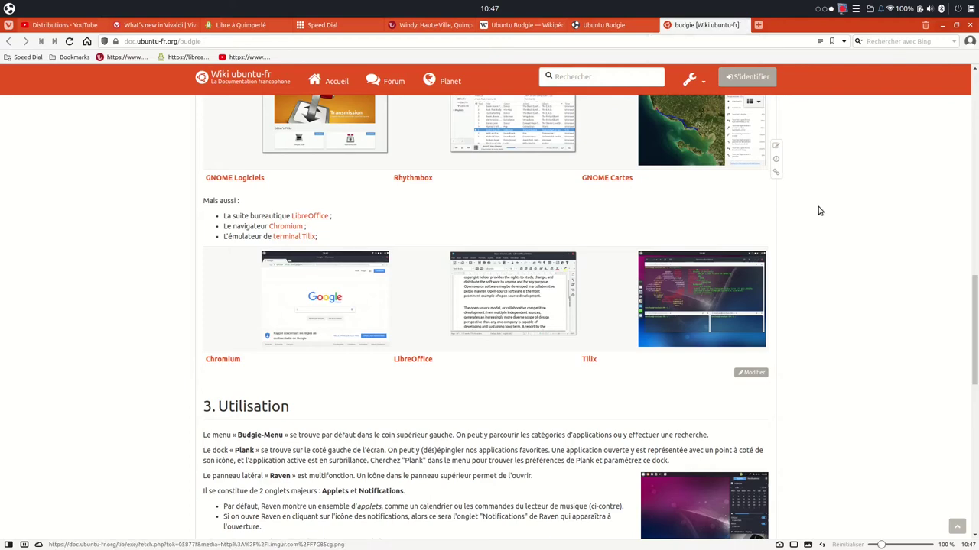
Tile the Wikipedia and Wiki ubuntu-fr pages about Ubuntu Budgie vertically, side by side, in Vivaldi.
scroll(818, 210, down, 3)
scroll(818, 211, up, 7)
scroll(818, 210, up, 9)
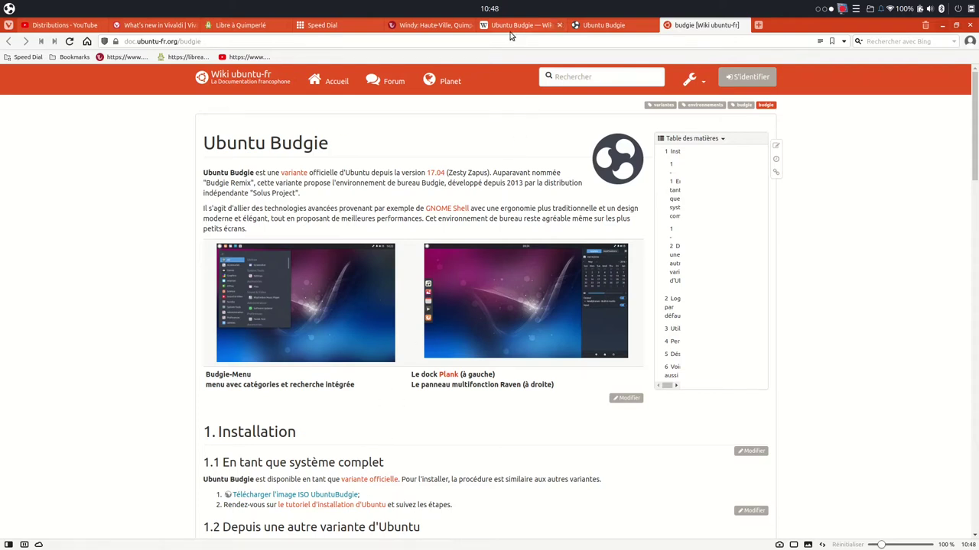
mouse_move(512, 31)
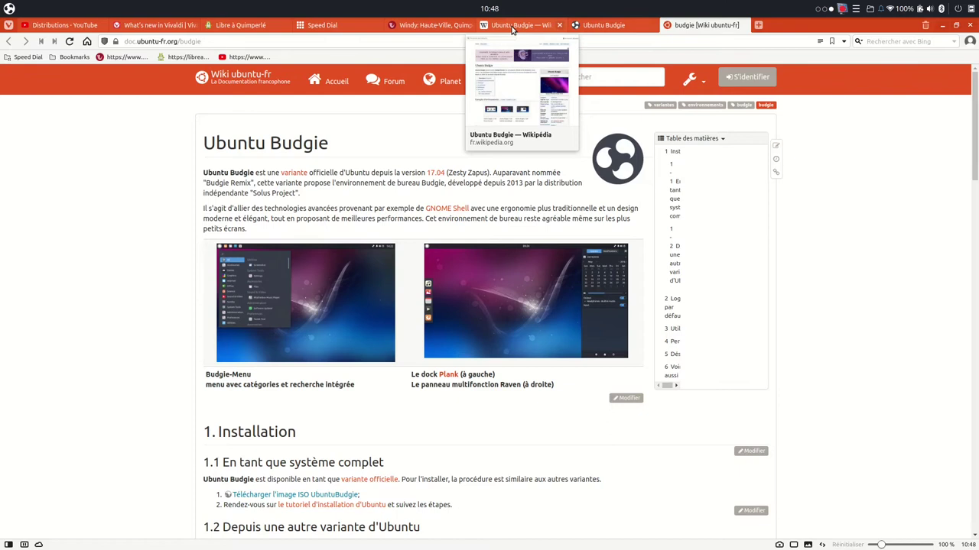
click(511, 25)
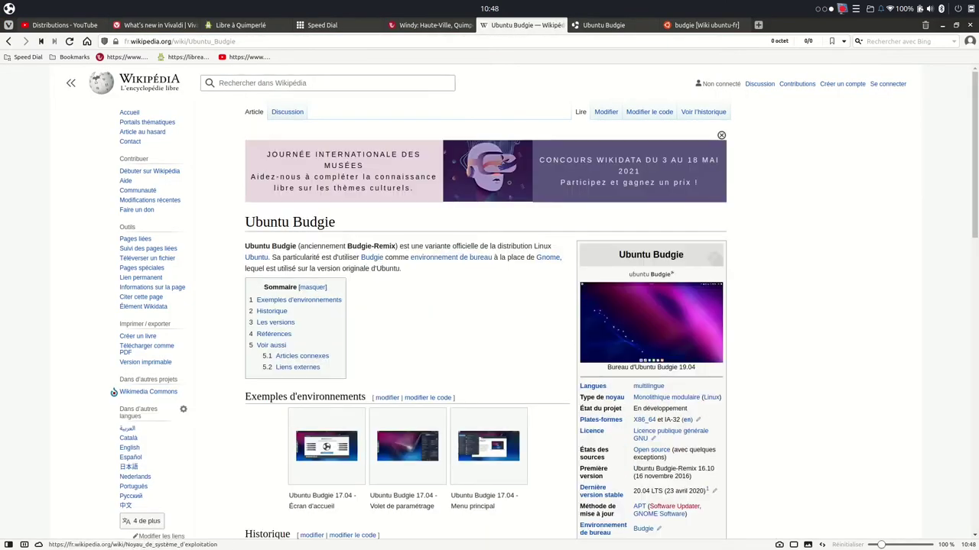
click(795, 545)
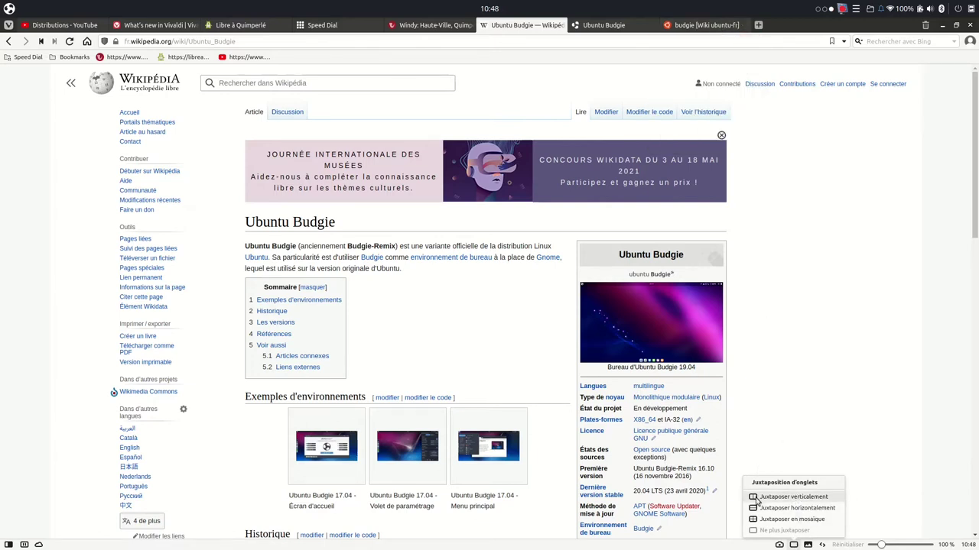
click(792, 497)
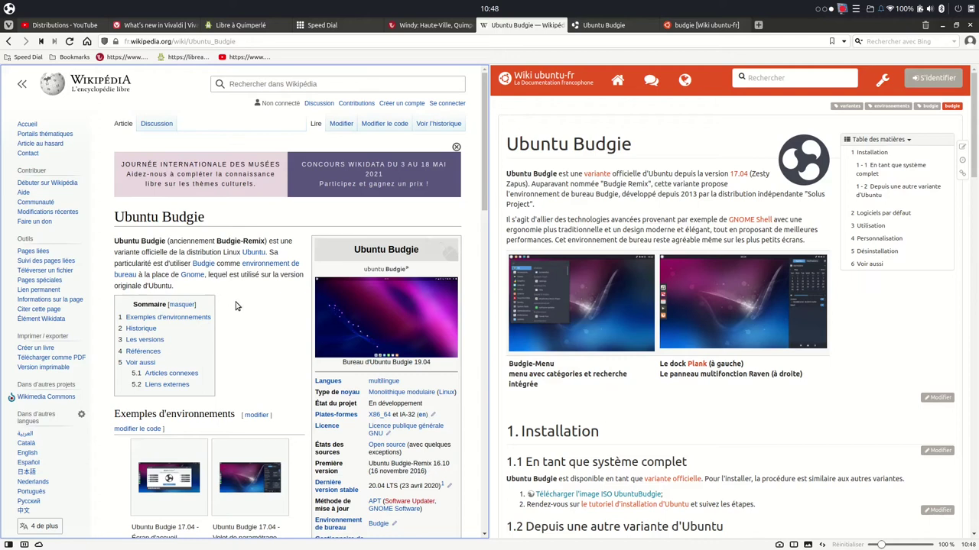
Read the preview of the Budgie desktop environment link in the Wikipedia article's infobox.
scroll(253, 339, down, 2)
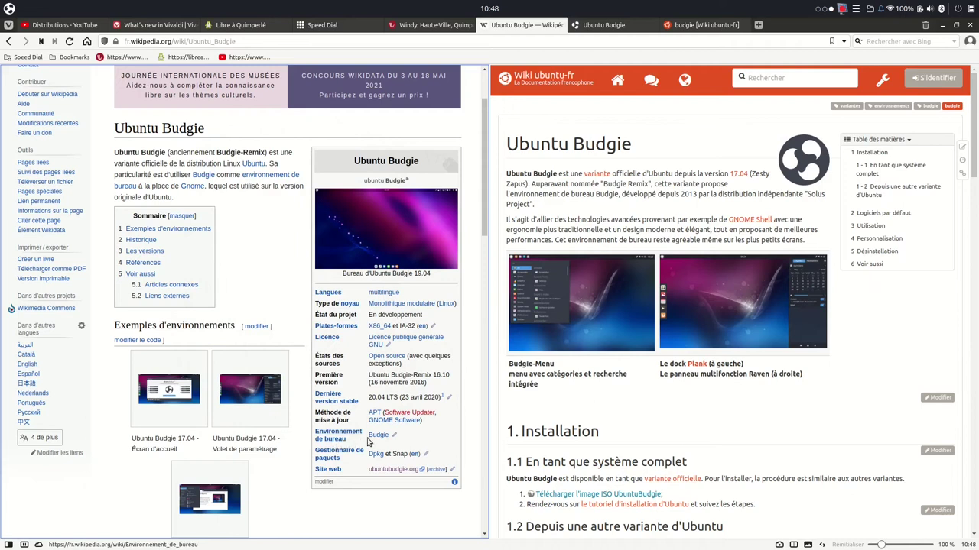
mouse_move(376, 442)
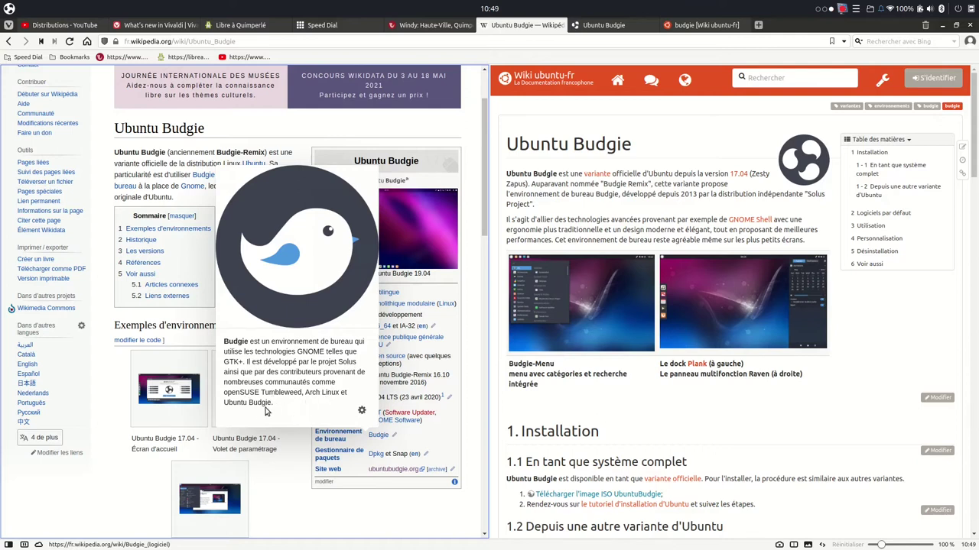
key(ctrl+a)
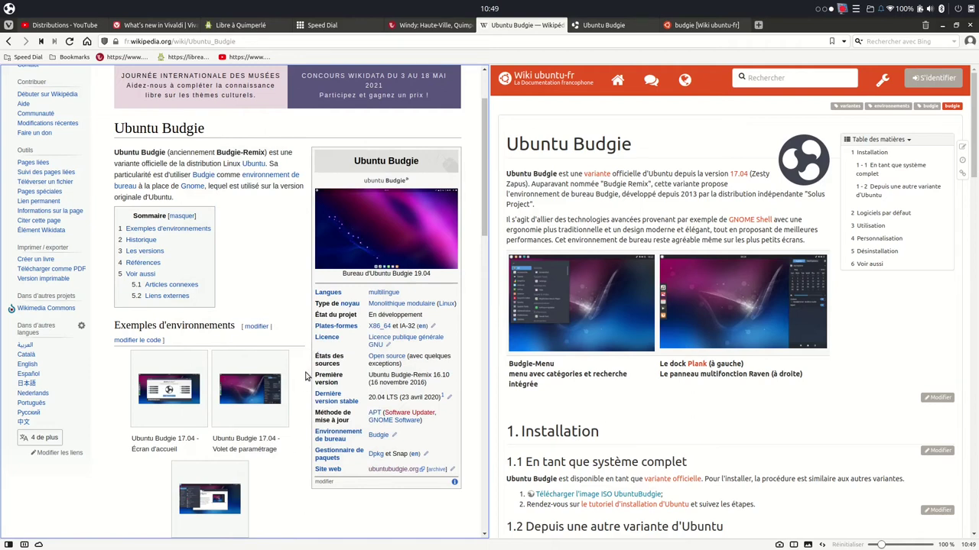
Examine the windows listed under each of the three workspaces in the workspace window list, and close the list.
click(824, 11)
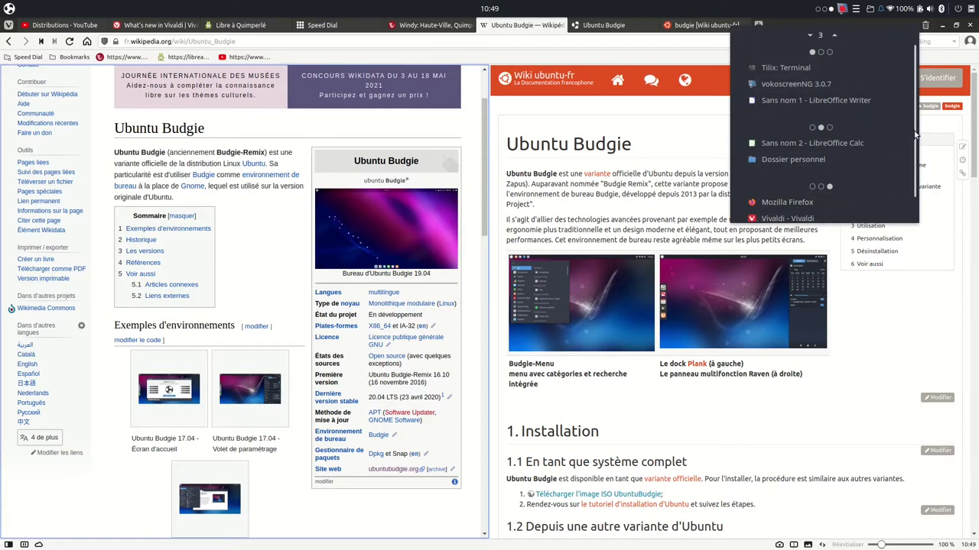
drag(915, 135, 920, 169)
drag(921, 188, 920, 83)
scroll(913, 110, down, 1)
scroll(913, 99, up, 1)
scroll(912, 113, down, 1)
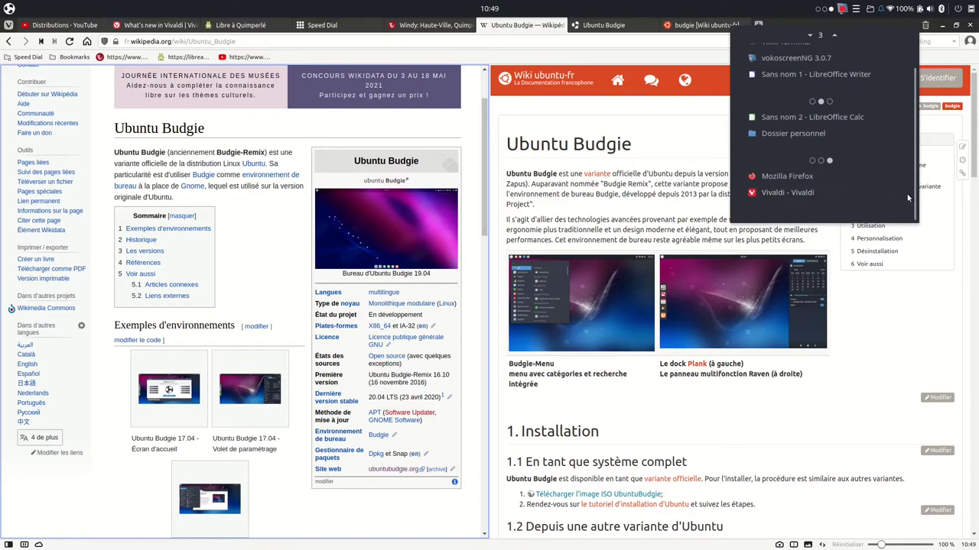
scroll(913, 168, up, 1)
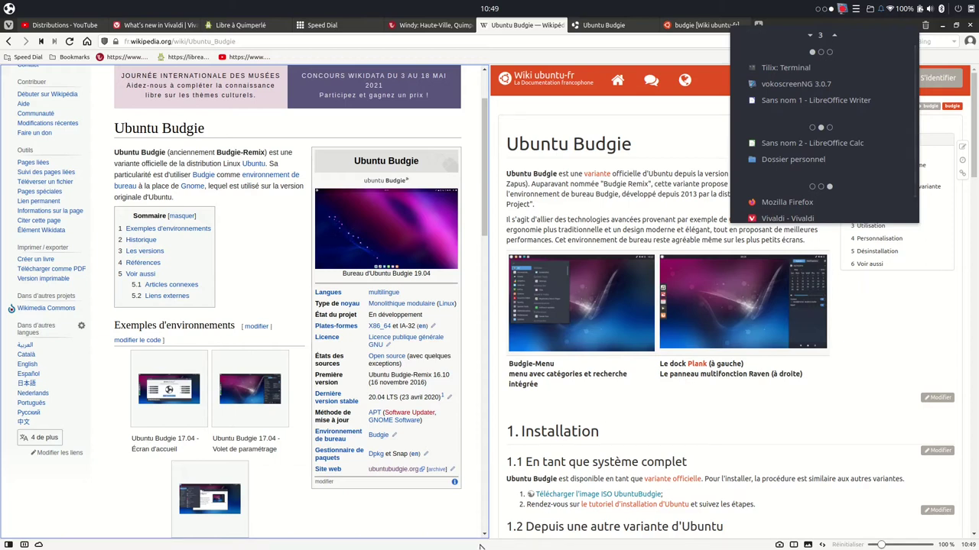
click(463, 522)
Launch the Midori browser, maximize its window, and view its main menu options.
mouse_move(465, 535)
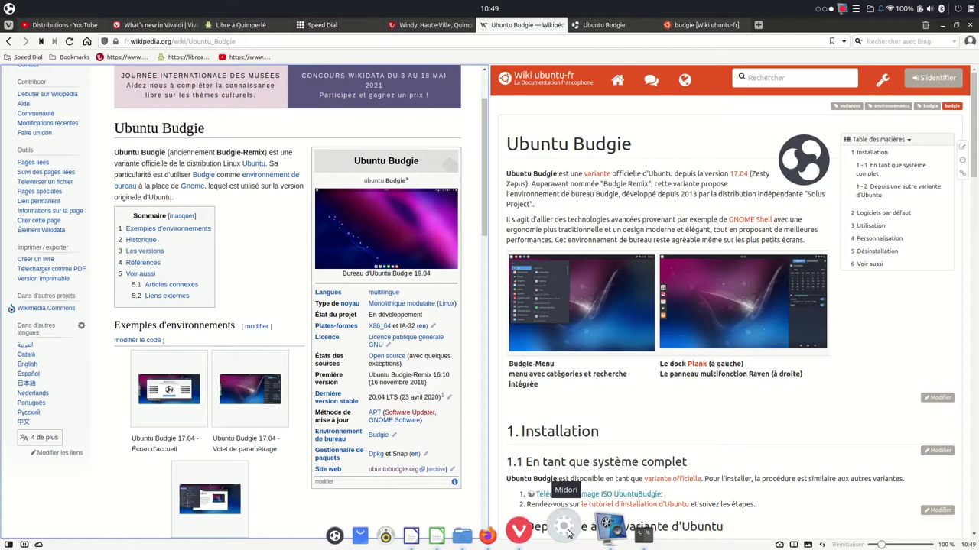
click(568, 533)
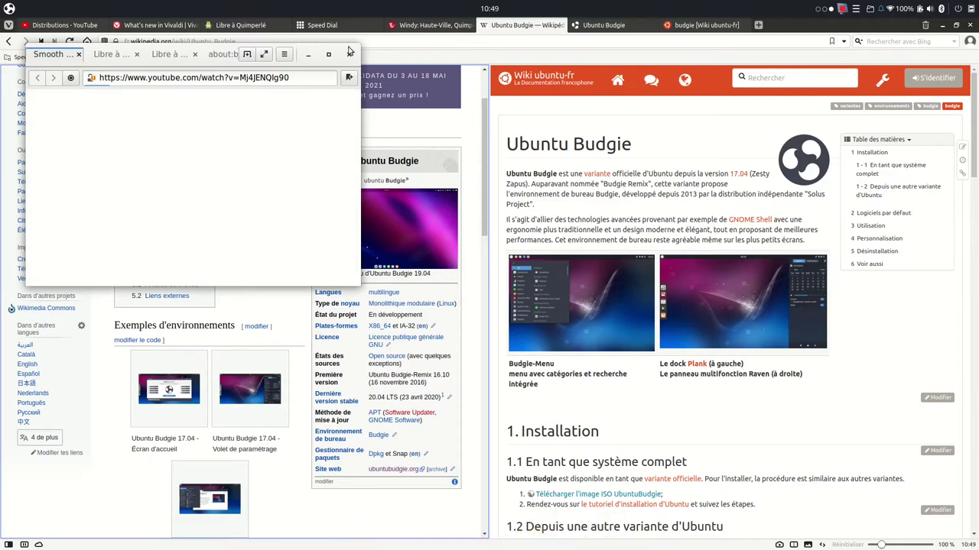
click(328, 53)
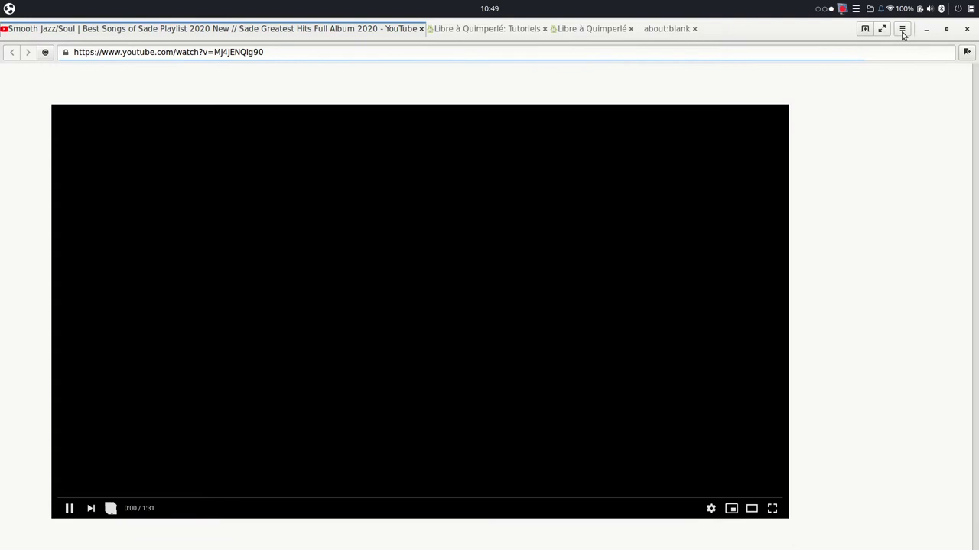
click(903, 31)
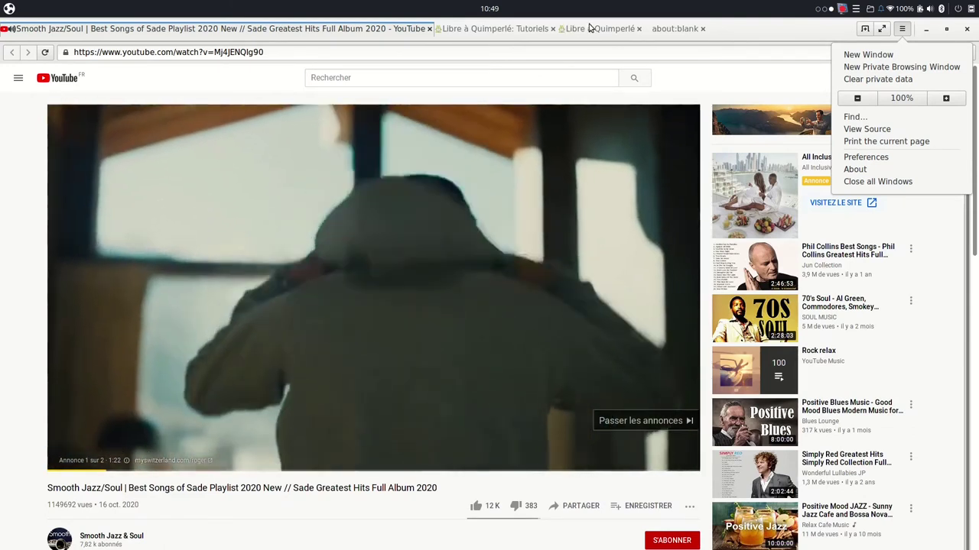
click(589, 29)
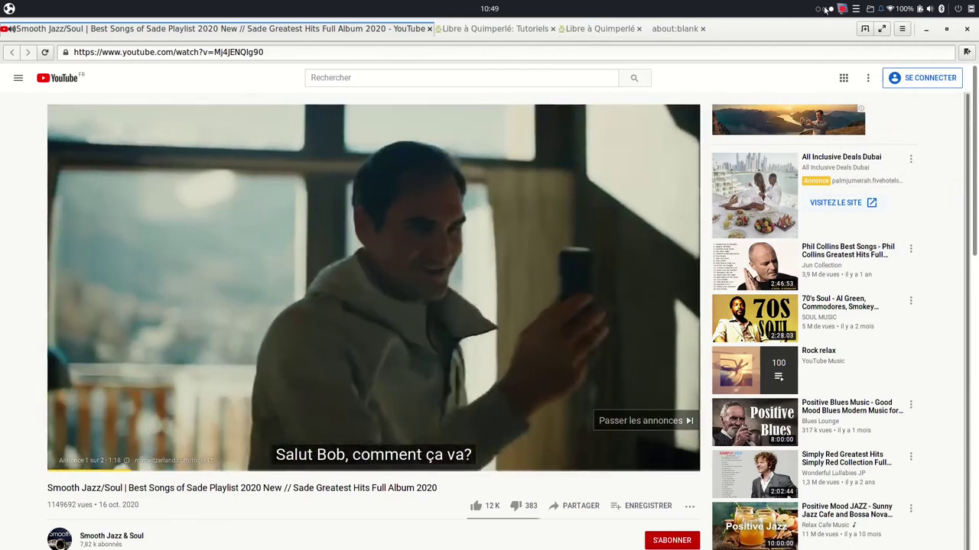
Use the workspace window list to visit the Tilix terminal on the first workspace and return to Midori on the third.
click(825, 9)
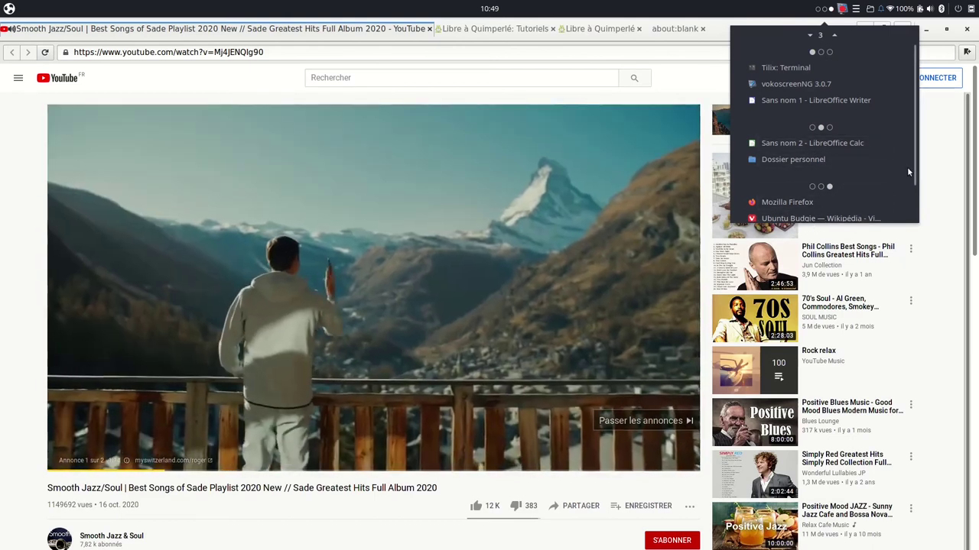
scroll(910, 164, down, 1)
scroll(914, 153, up, 1)
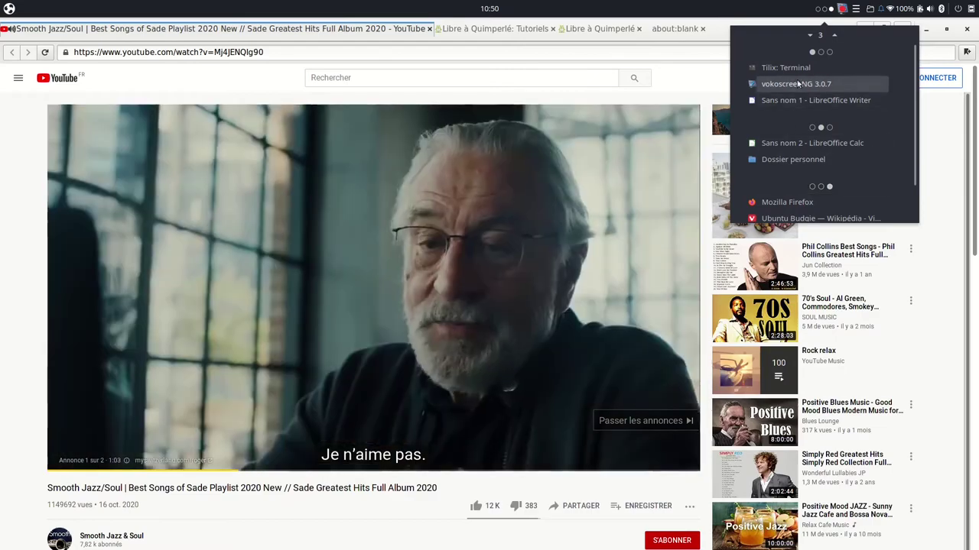
click(795, 69)
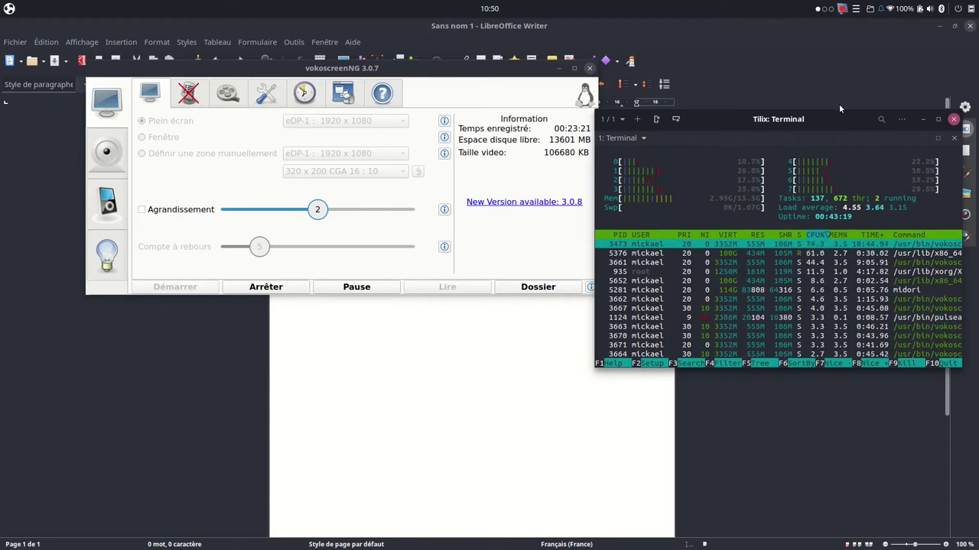
click(827, 10)
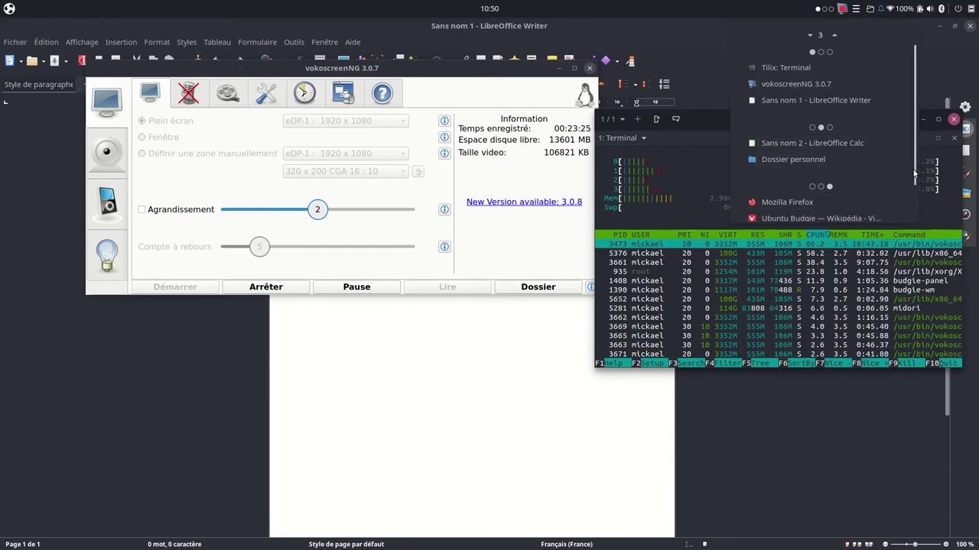
scroll(914, 174, down, 2)
click(817, 191)
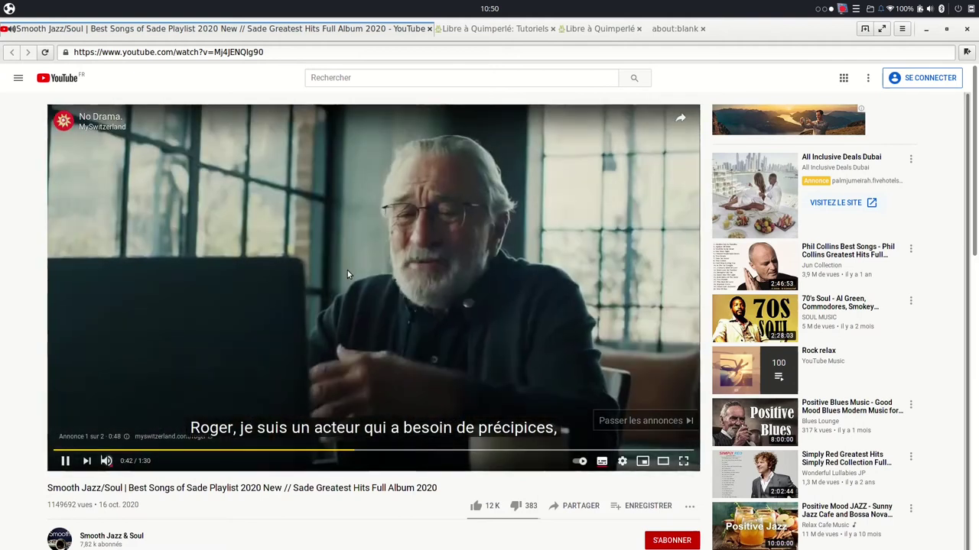
Pause the YouTube video and close the Midori browser.
click(423, 328)
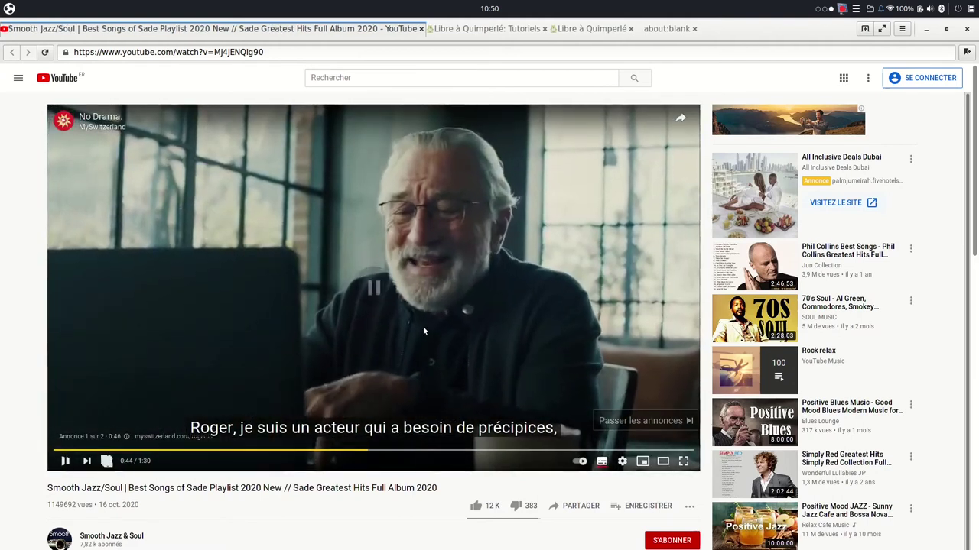
click(967, 26)
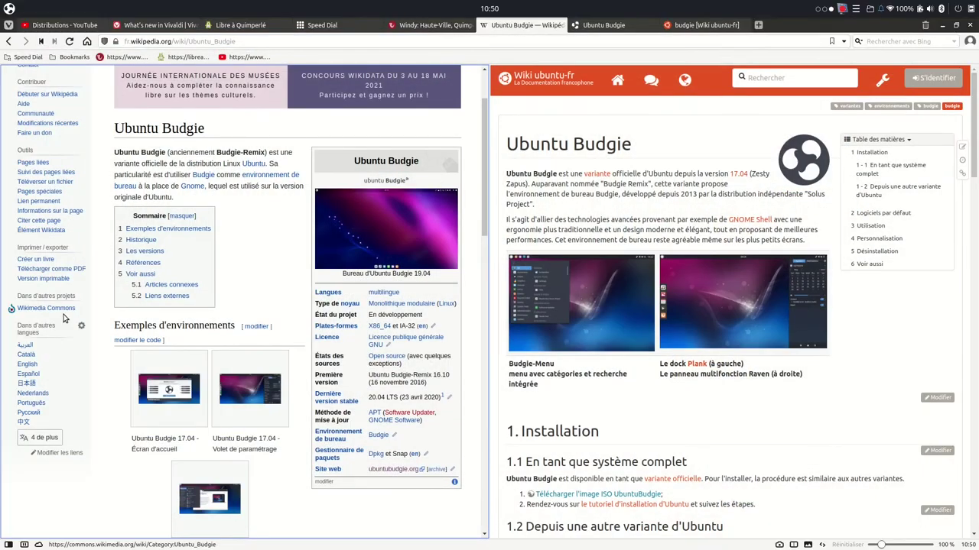
Launch gThumb Image Viewer from the Infographie category, view its empty Images folder window, and close it.
click(9, 9)
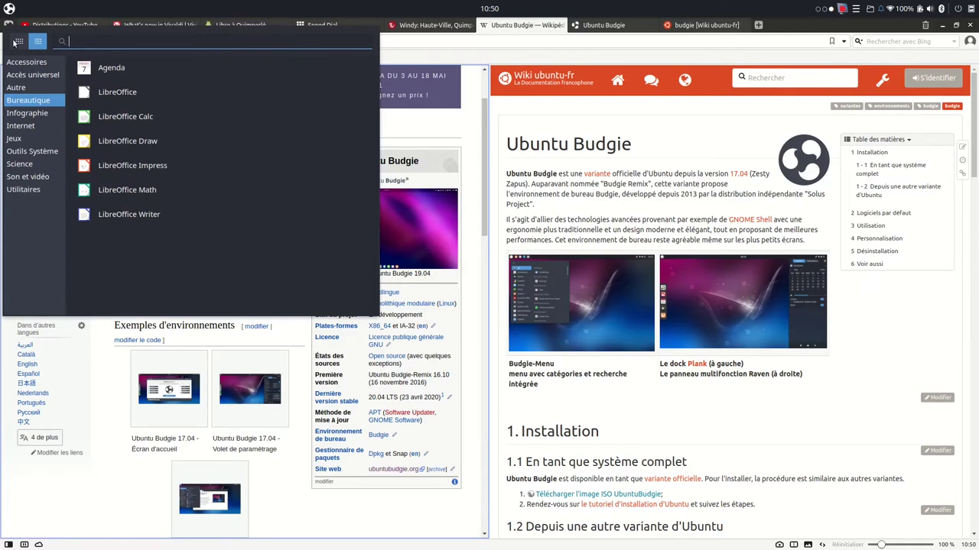
click(25, 113)
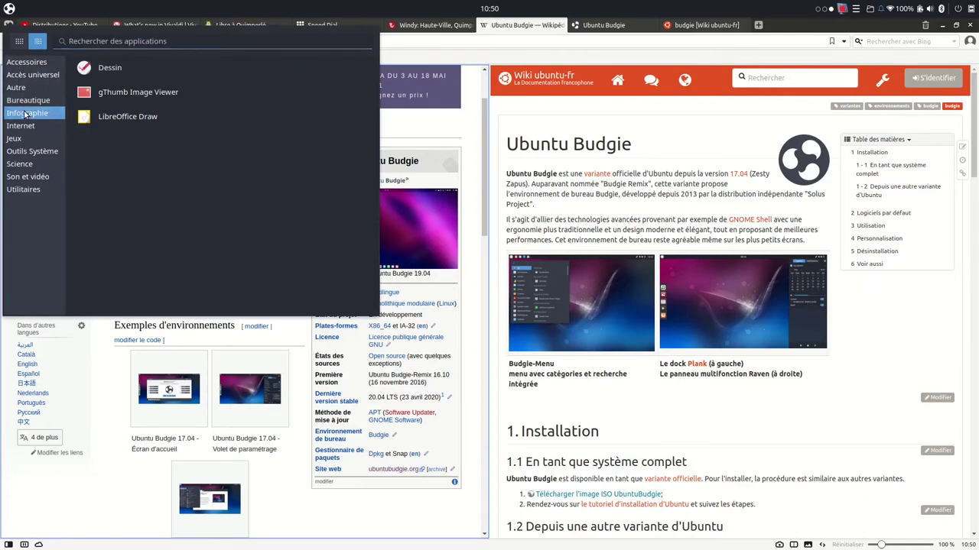
click(131, 93)
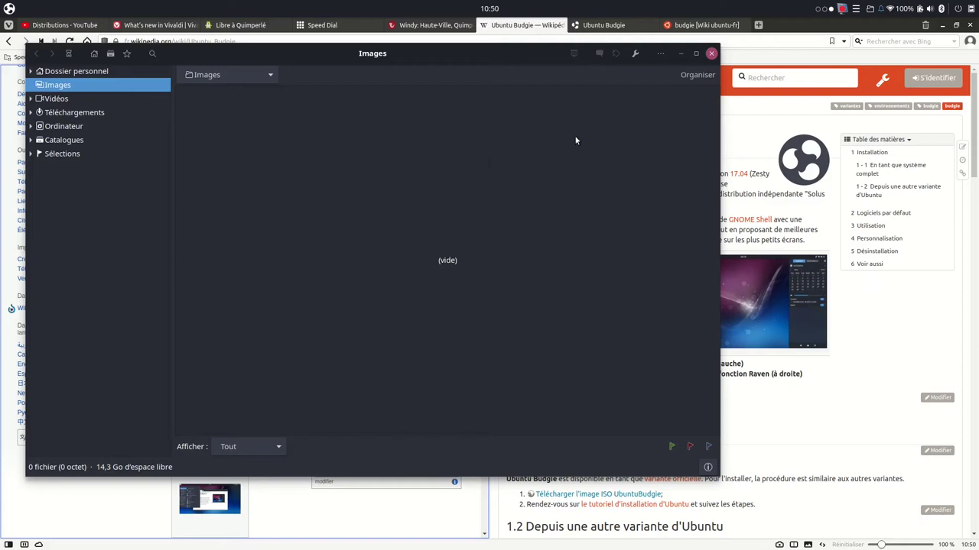
click(711, 55)
Browse the Internet and Outils Système application categories and launch Budgie Bienvenue.
click(8, 8)
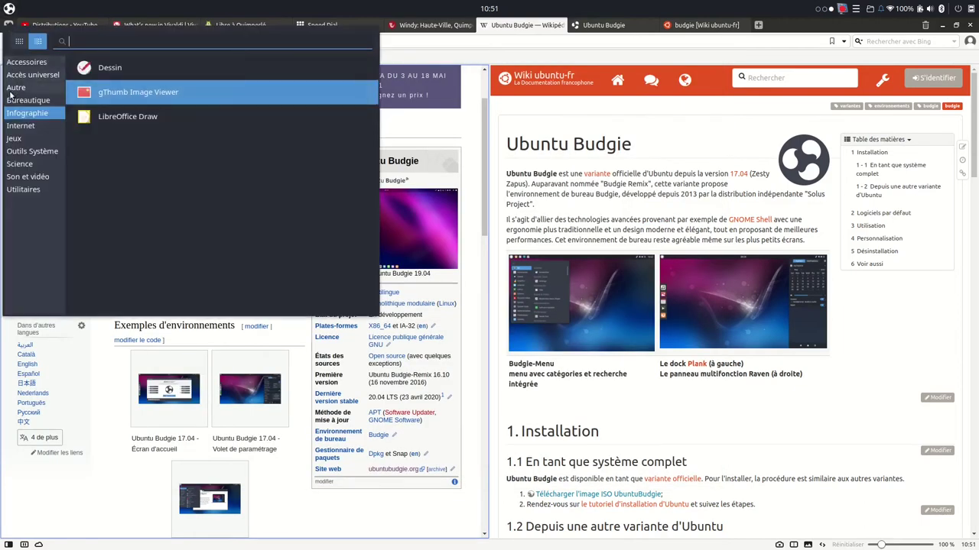
click(20, 125)
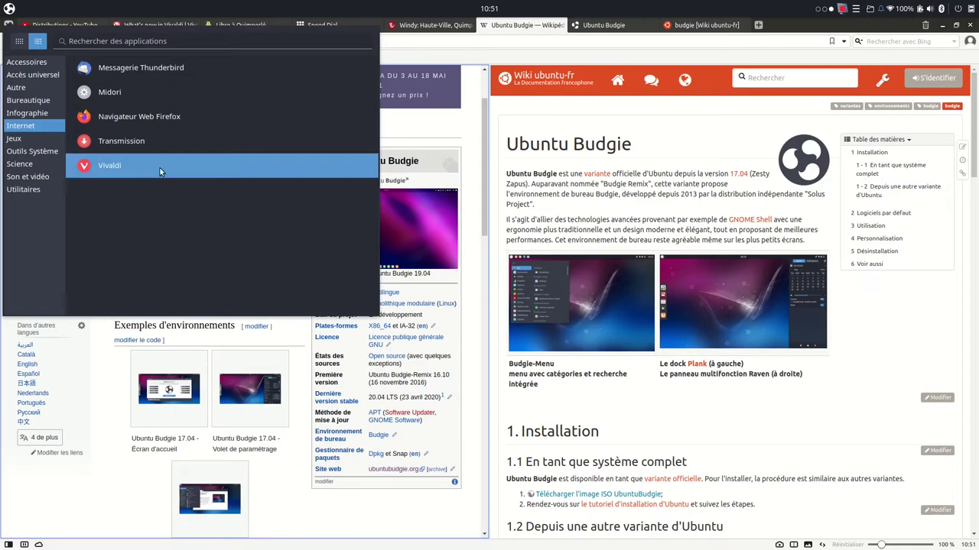
click(32, 152)
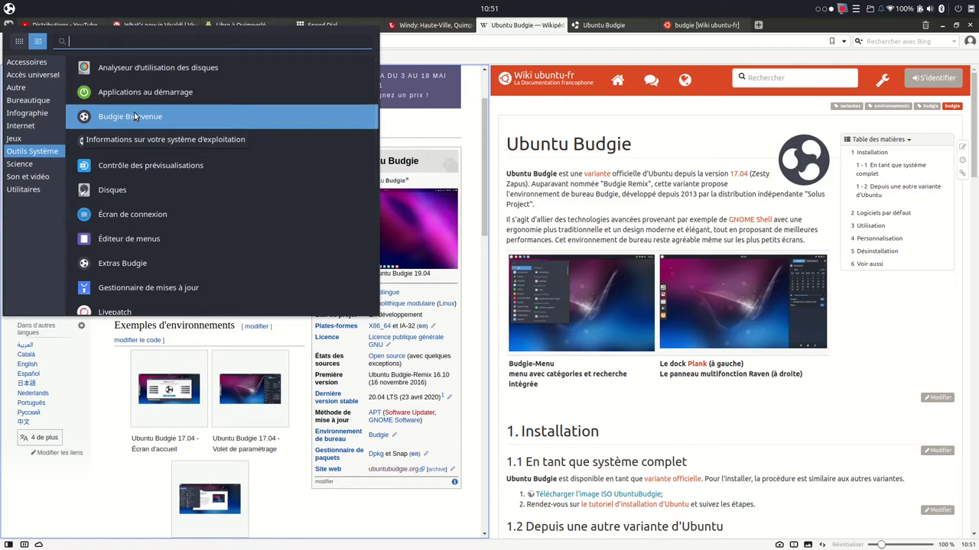
click(134, 116)
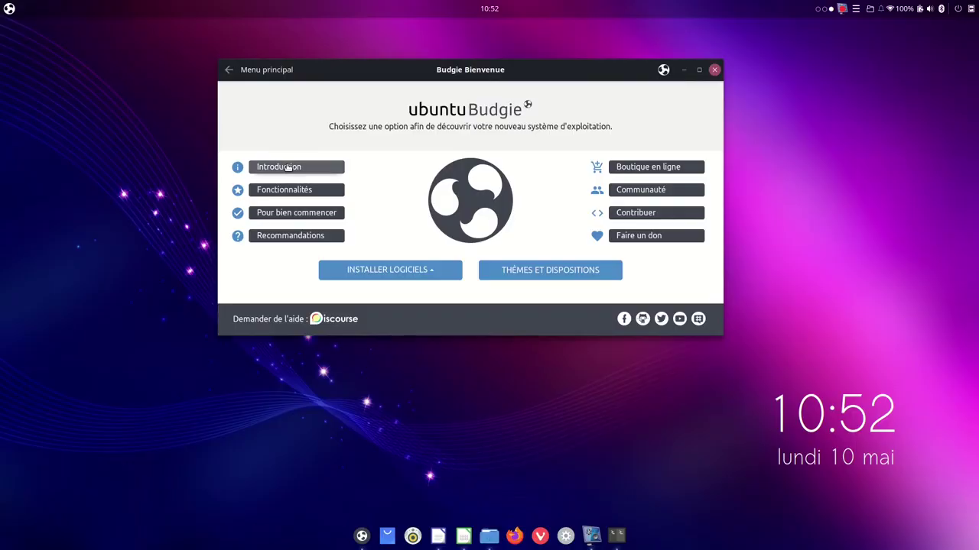
Read through the Introduction page of Budgie Bienvenue in a maximized window and return to the main menu.
click(288, 167)
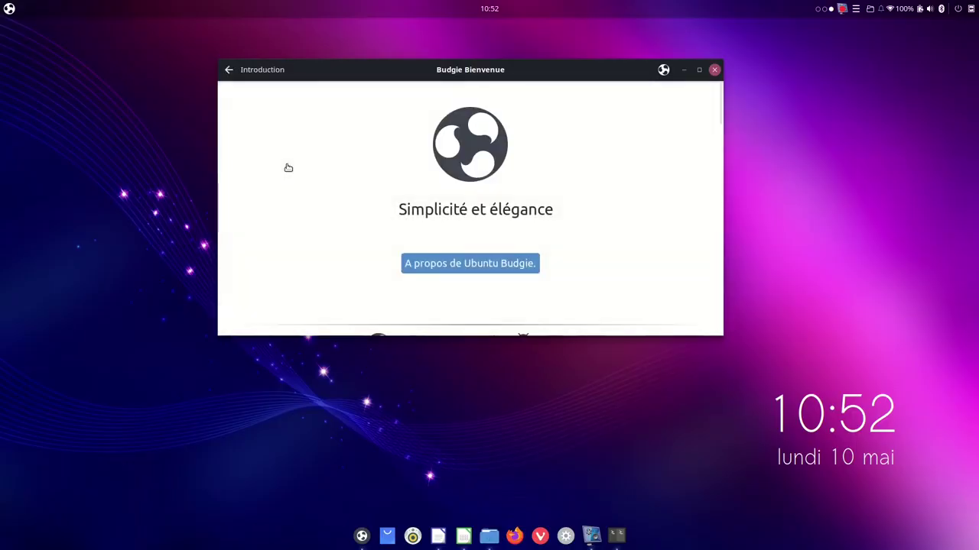
click(698, 69)
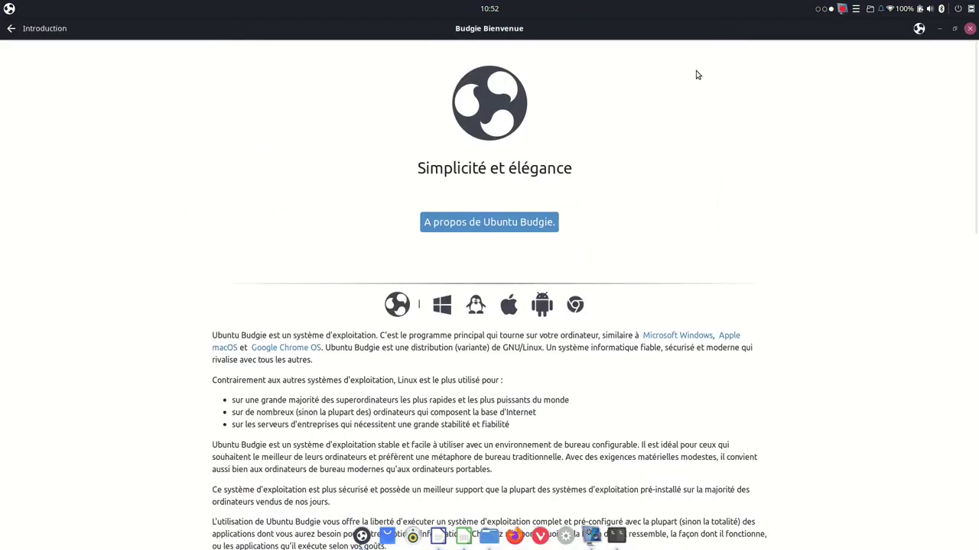
scroll(534, 182, down, 10)
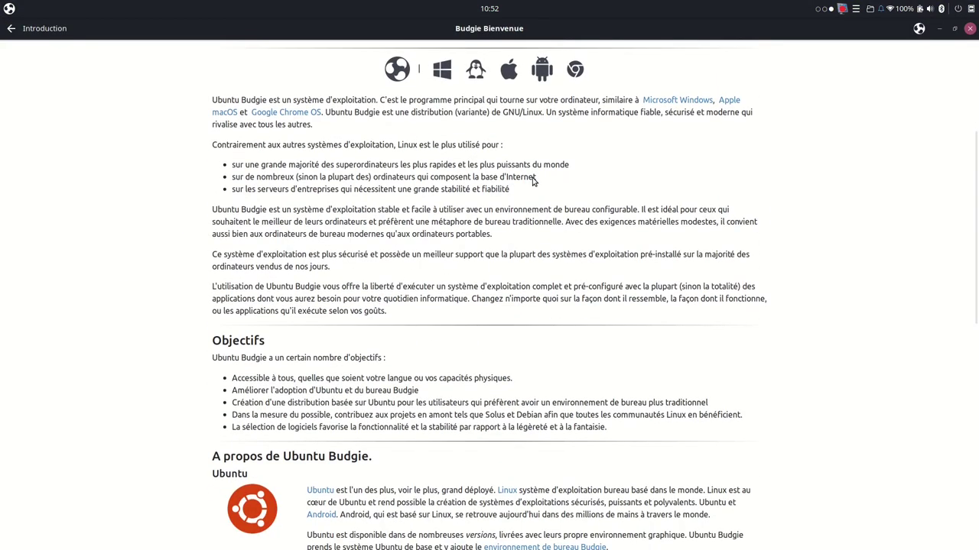
scroll(533, 181, down, 5)
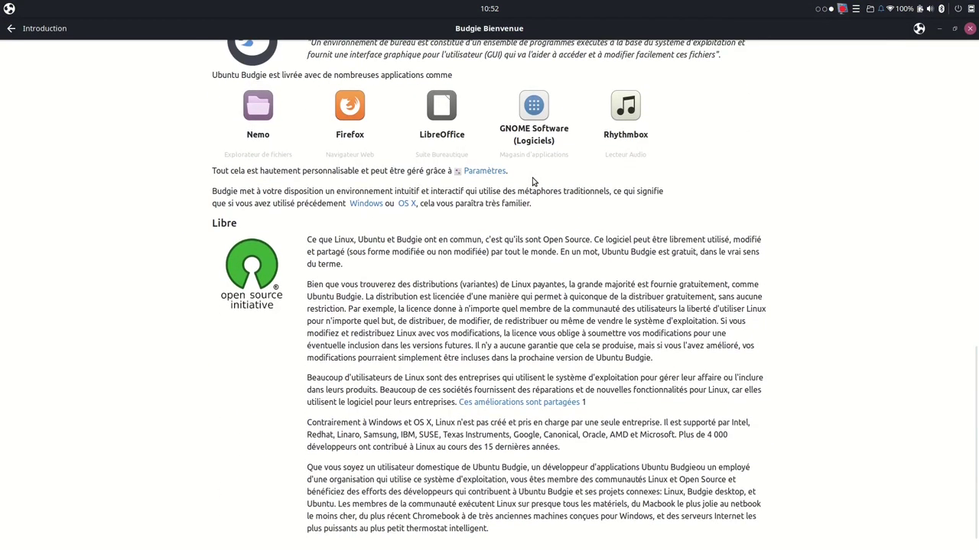
scroll(533, 182, up, 1)
scroll(534, 181, up, 6)
scroll(534, 182, up, 10)
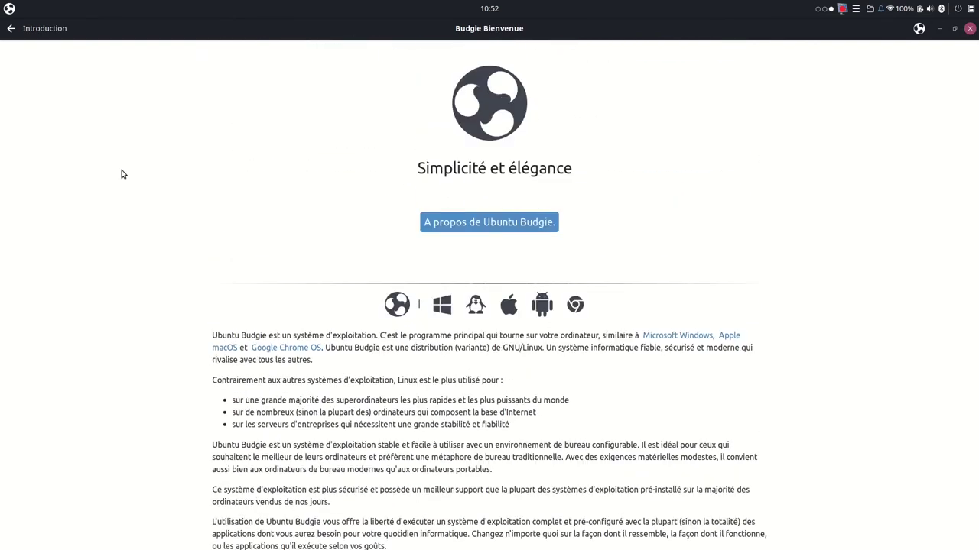
click(10, 29)
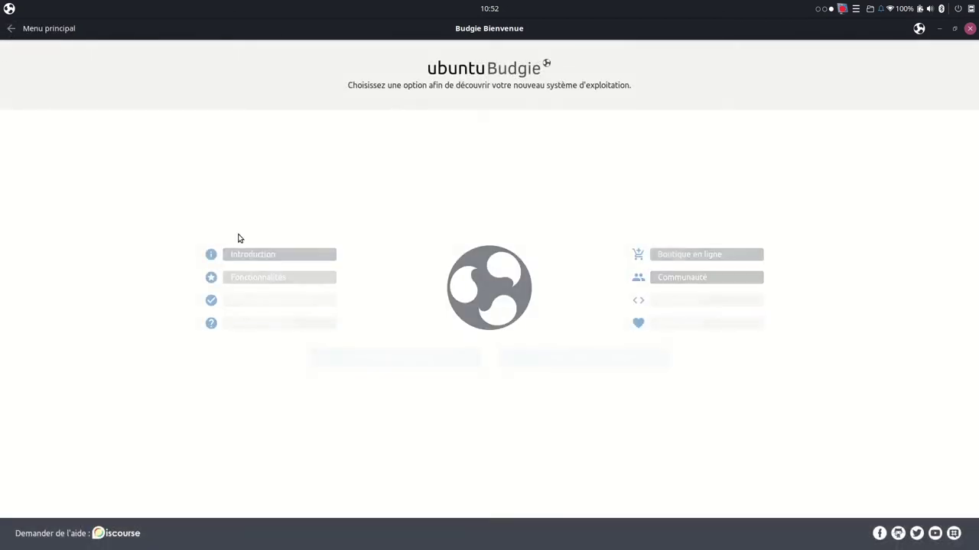
Read through the Fonctionnalités page on security and bundled applications, and return to the main menu.
click(274, 278)
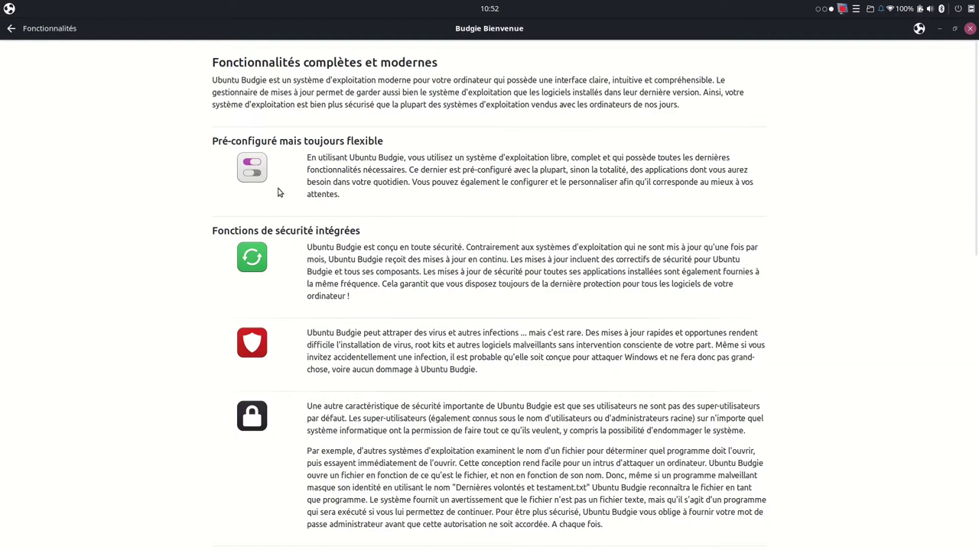
scroll(272, 298, down, 10)
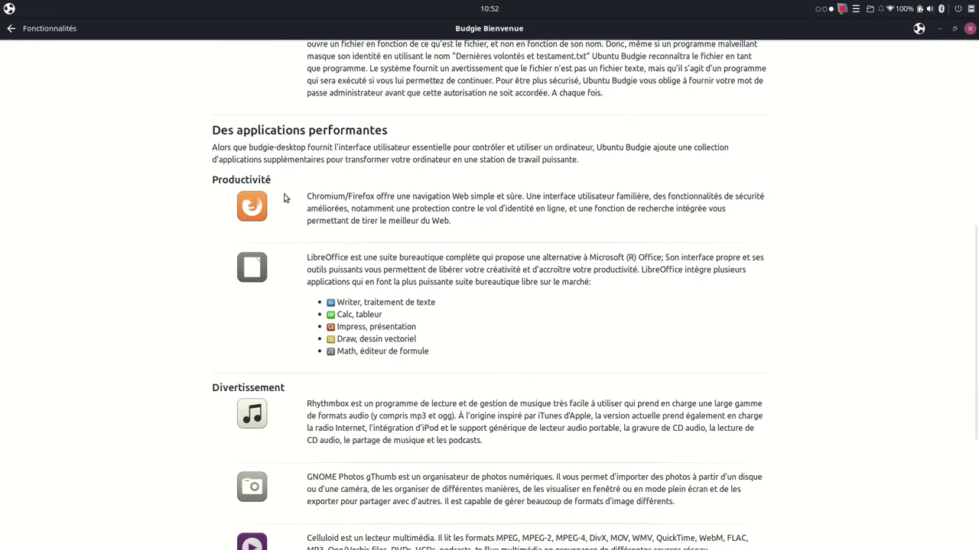
scroll(258, 349, down, 6)
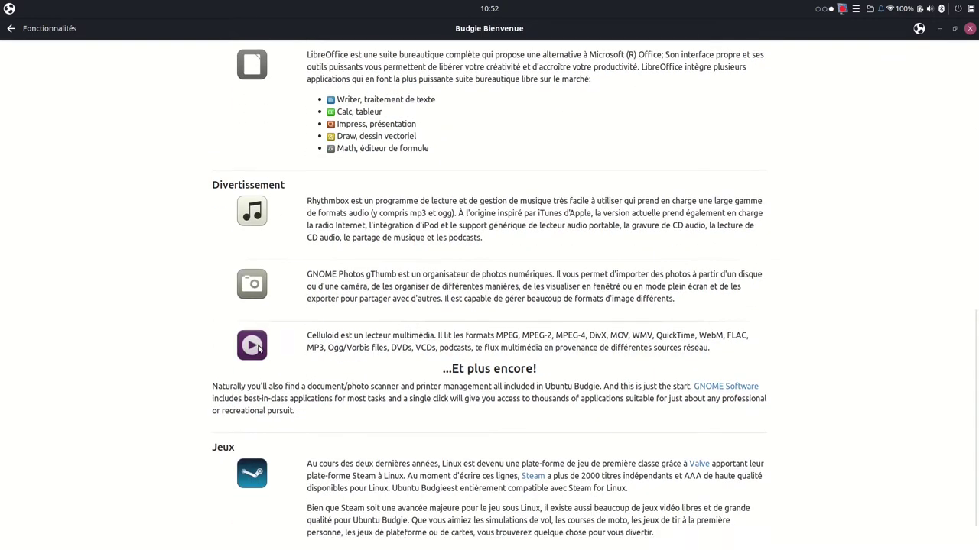
scroll(258, 350, up, 10)
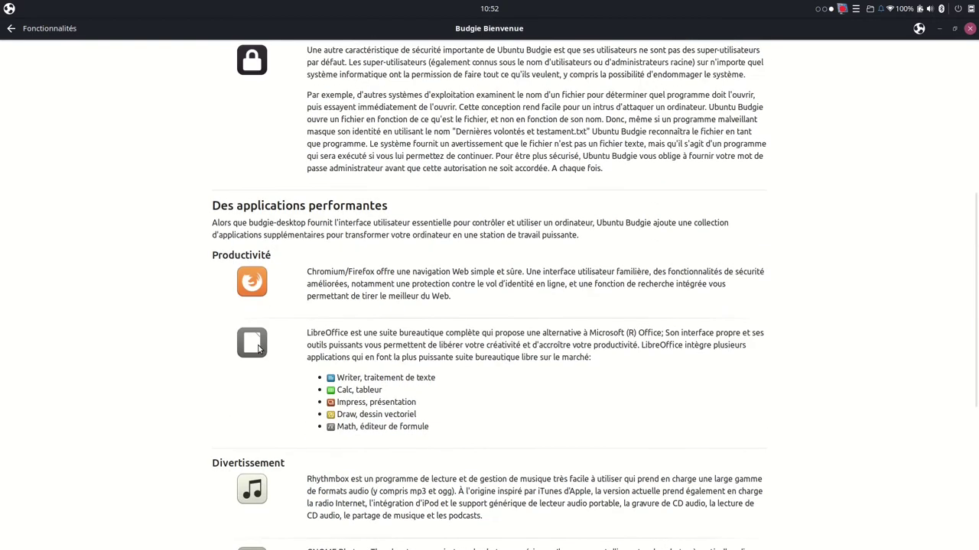
click(10, 29)
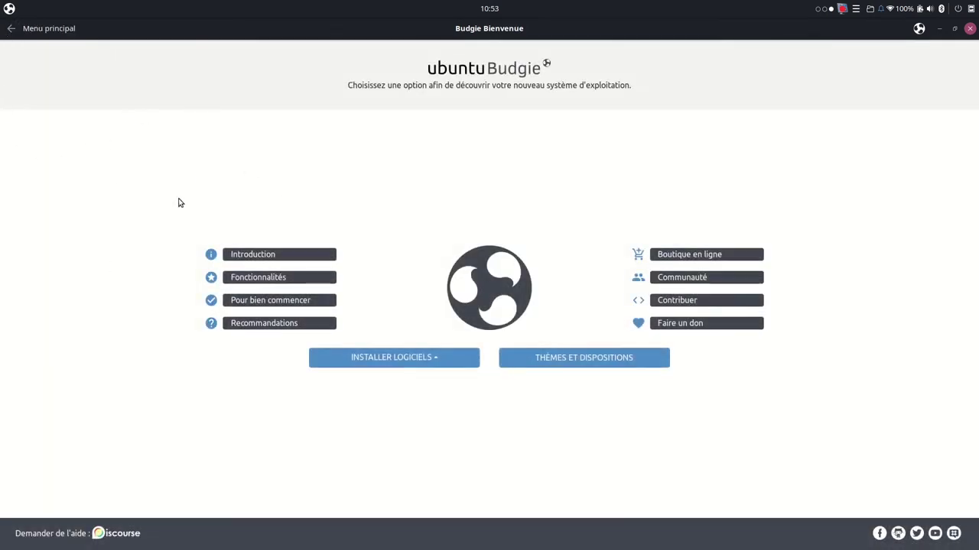
Open the Choix du navigateur topic under Pour bien commencer and review the browsers offered for installation or removal.
click(286, 303)
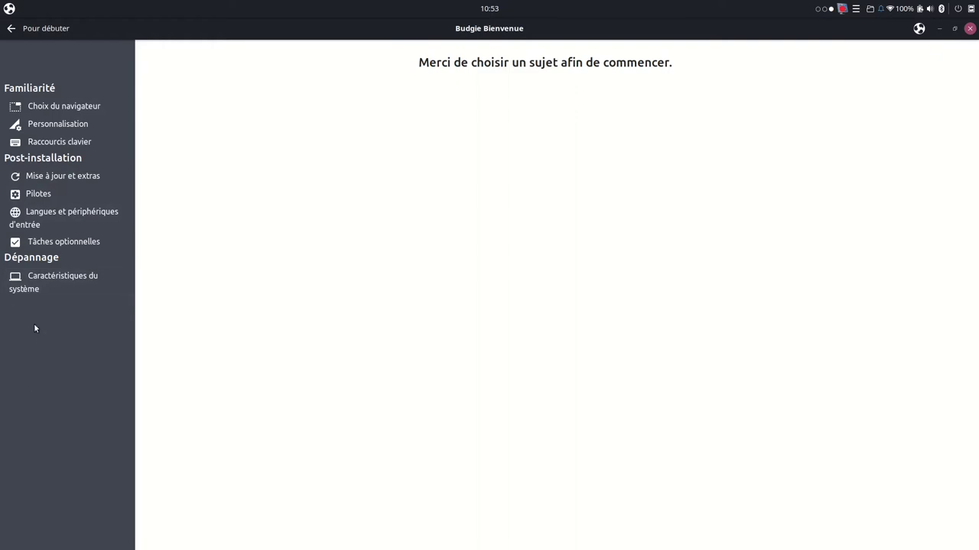
click(54, 106)
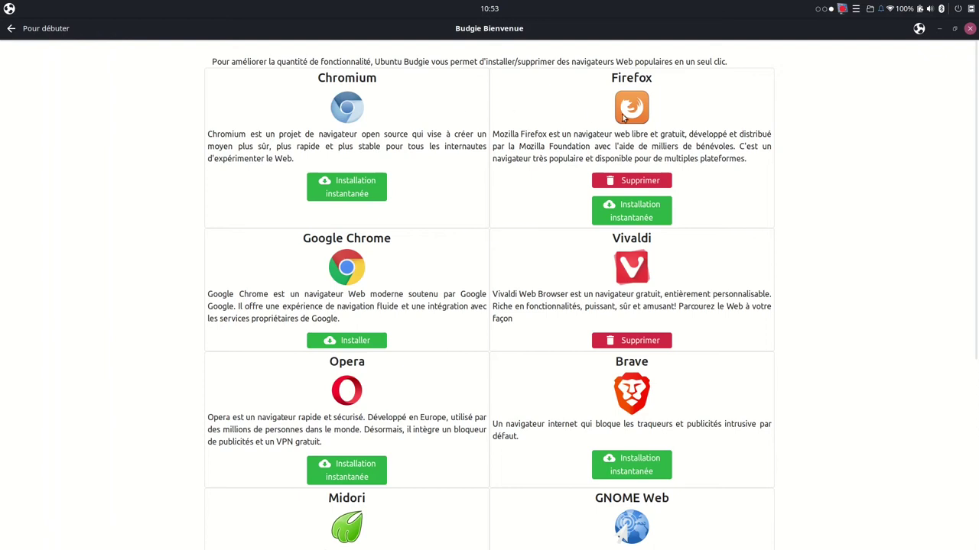
scroll(657, 115, down, 3)
scroll(638, 107, up, 3)
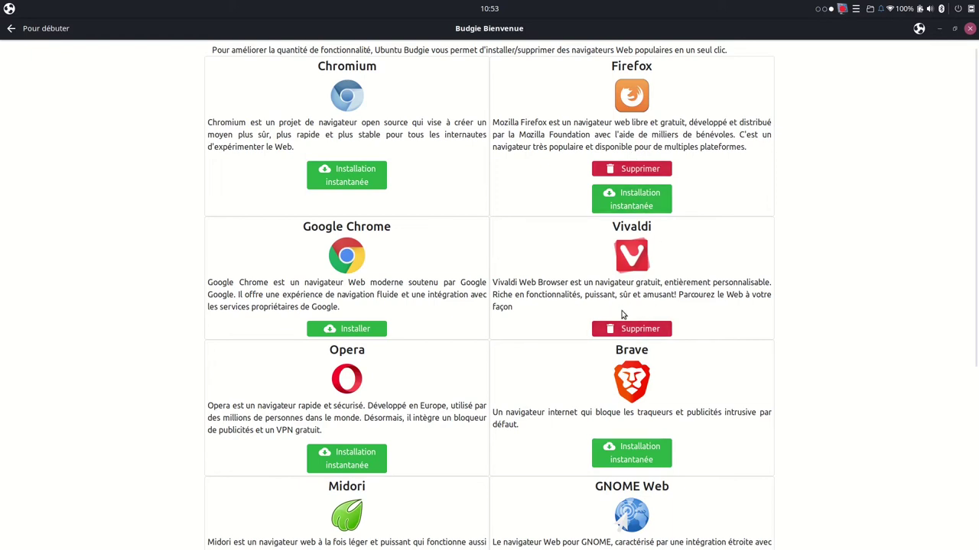
scroll(623, 315, down, 5)
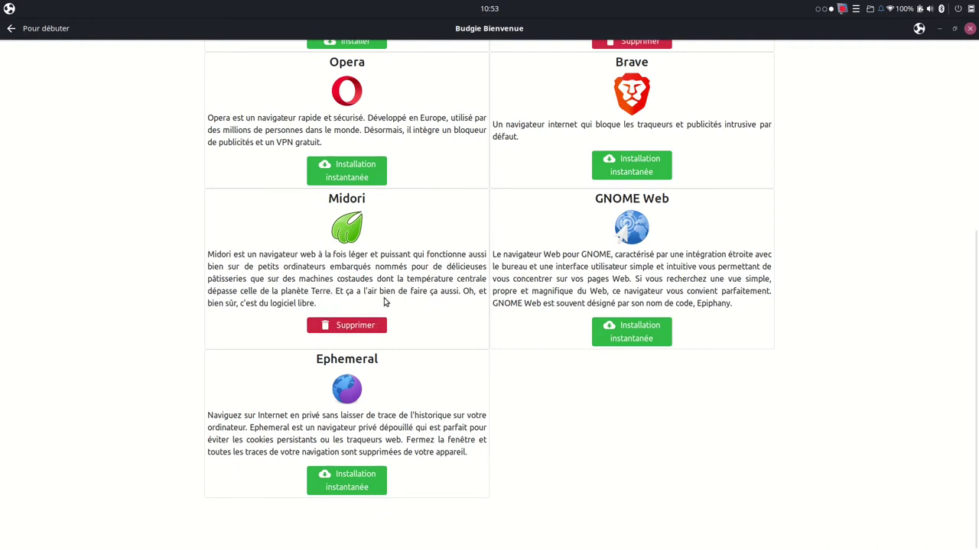
Install Google Chrome from the browser list, approving the addition of its third-party repository.
scroll(386, 302, up, 5)
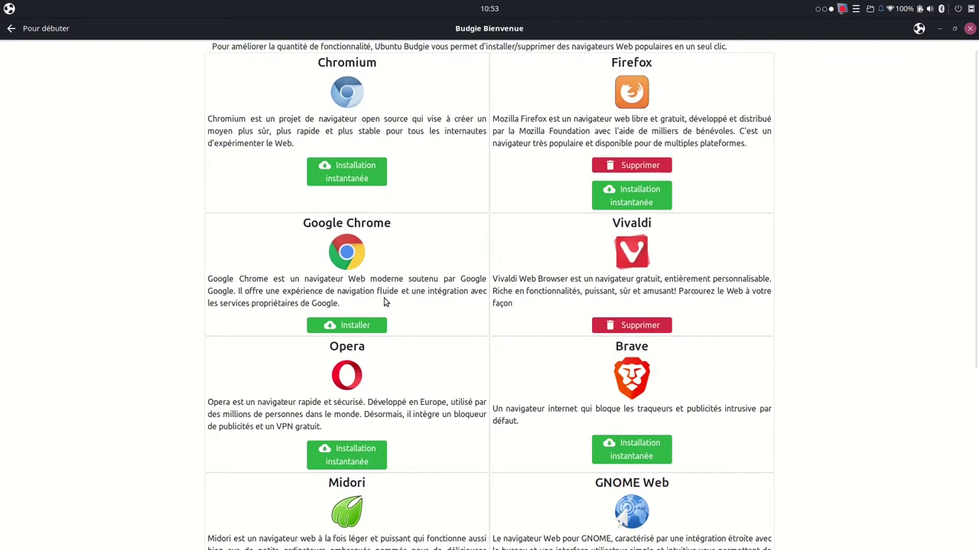
click(354, 327)
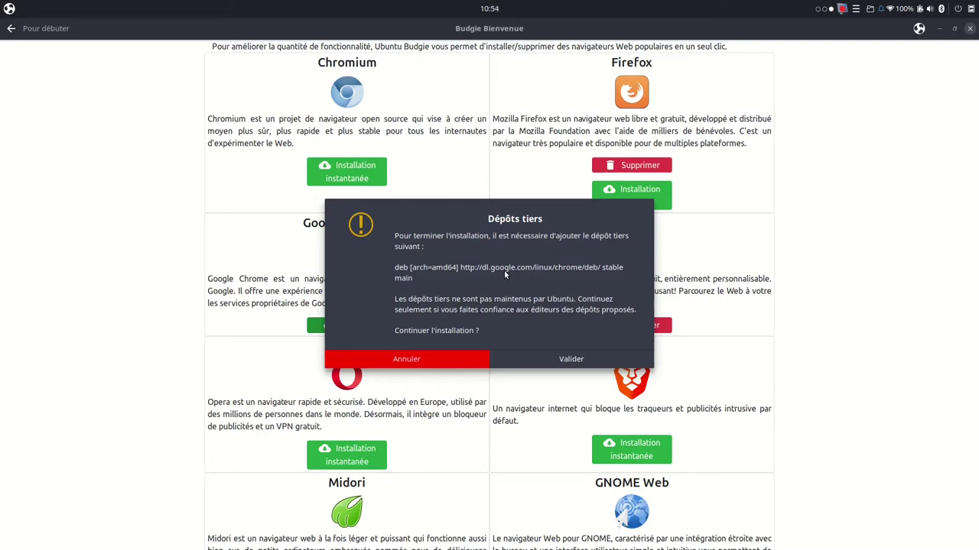
click(537, 357)
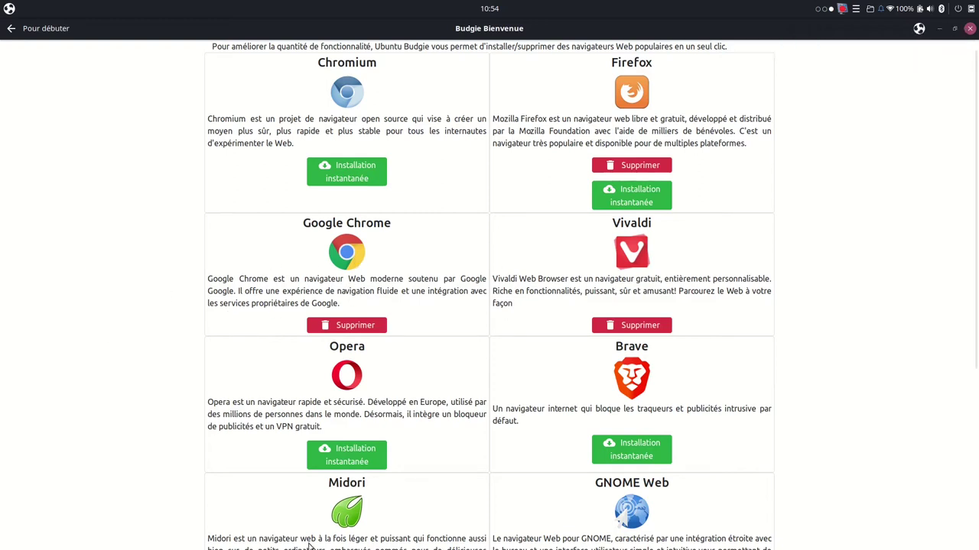
Launch Google Chrome from the Internet category with default browser and usage statistics reporting both turned off, and maximize its window.
click(9, 9)
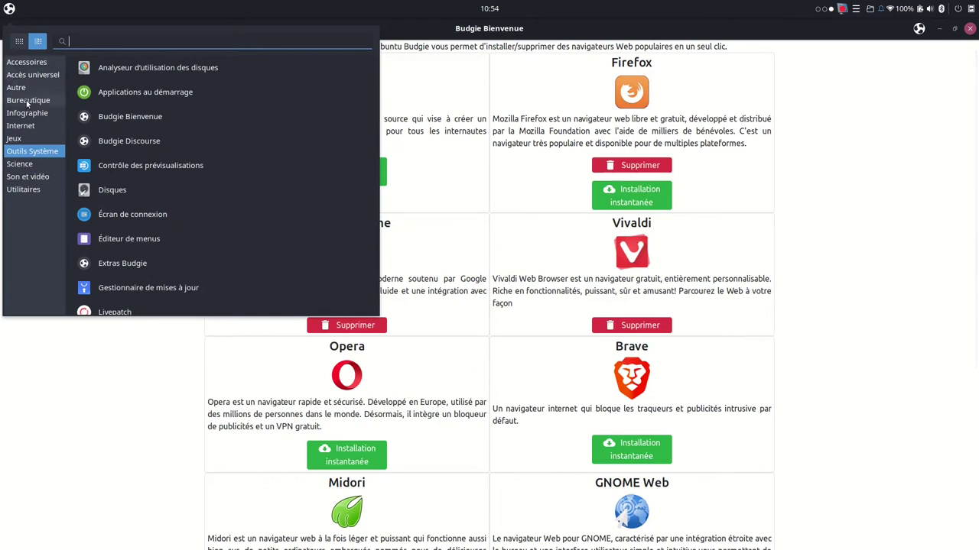
click(31, 129)
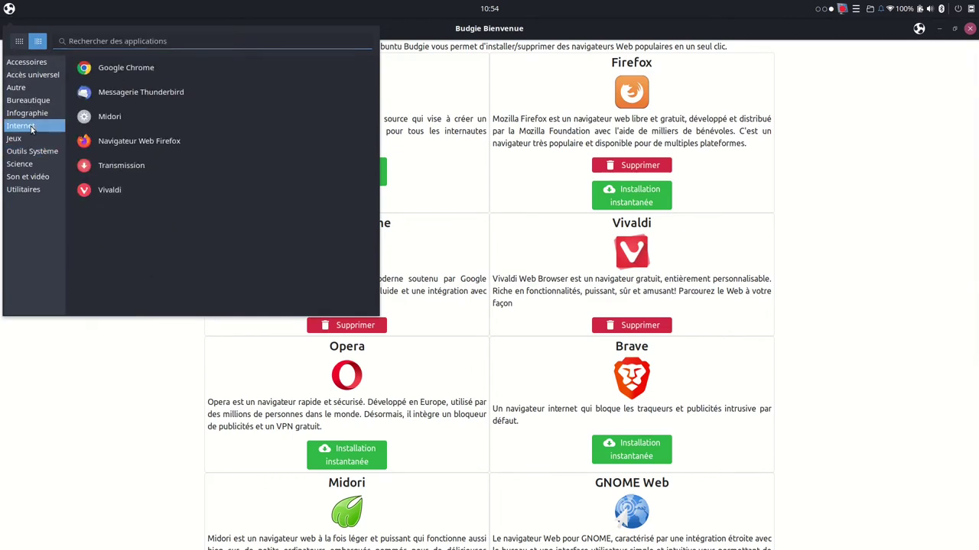
click(130, 72)
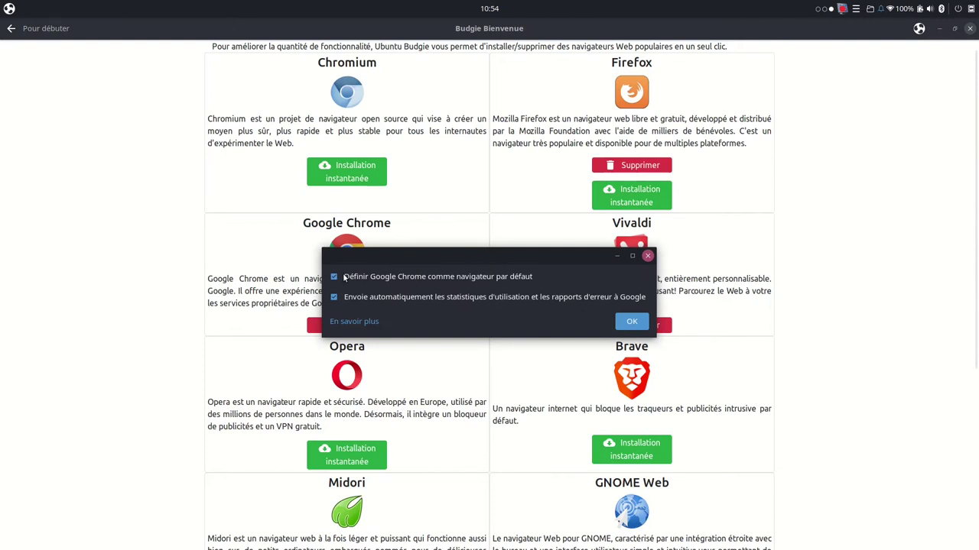
click(334, 278)
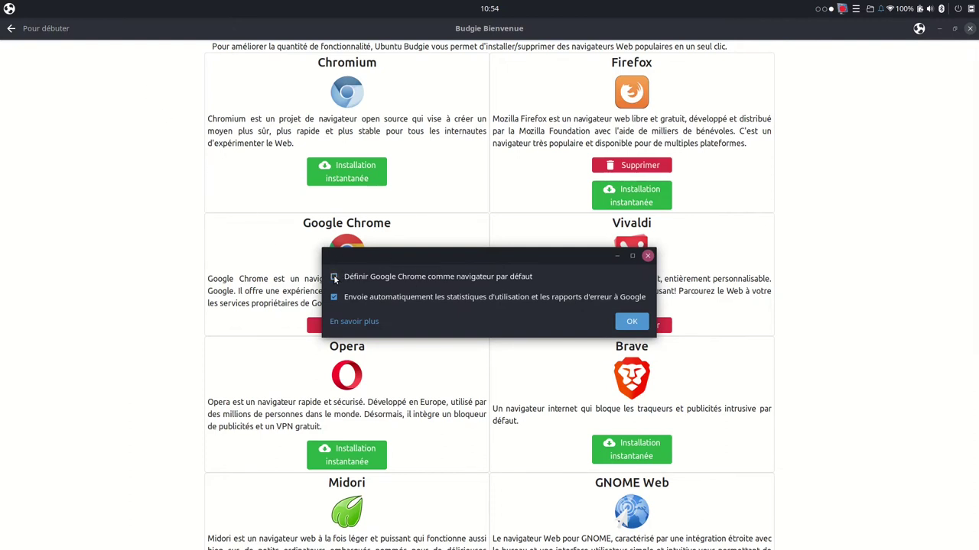
click(335, 297)
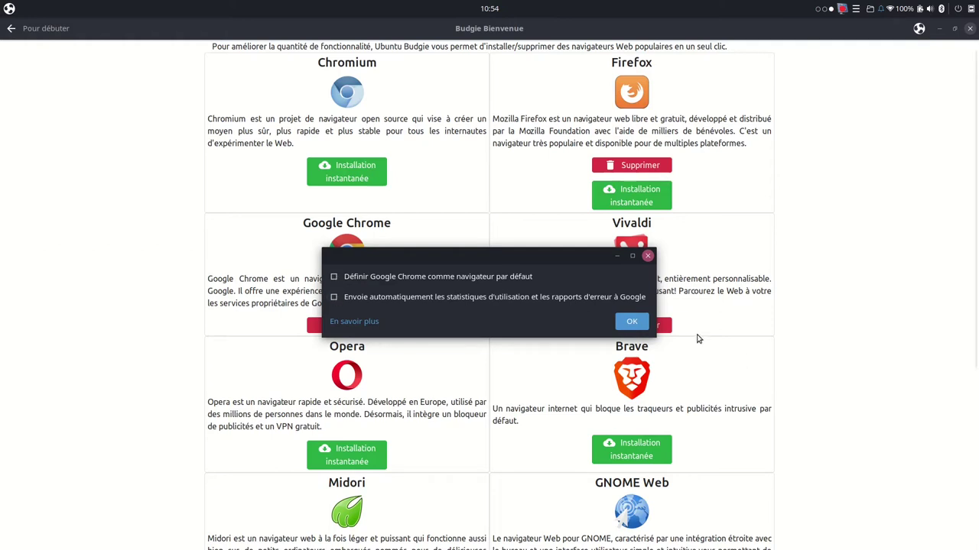
click(633, 322)
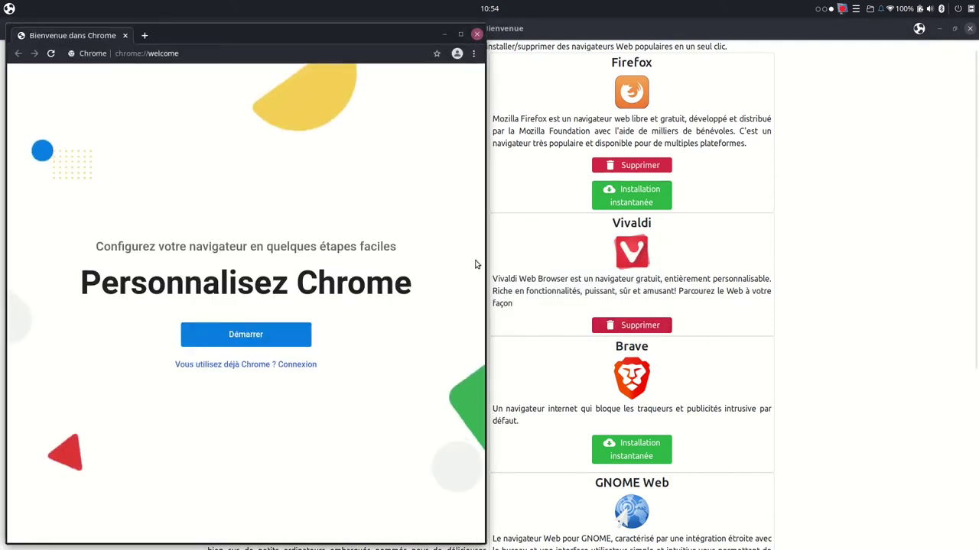
click(460, 34)
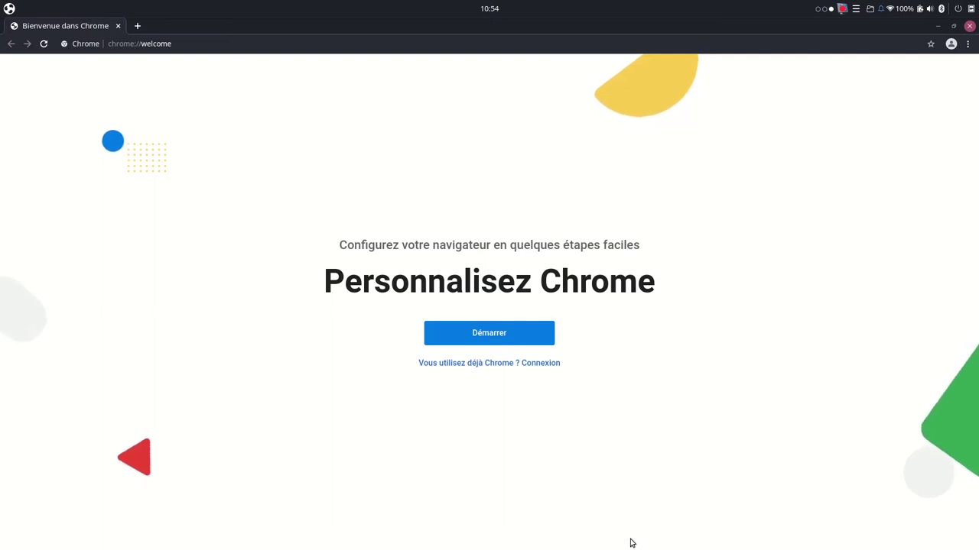
Place the Google Chrome icon between Firefox and Vivaldi in the dock, and use it to minimize and restore the Chrome window.
mouse_move(628, 537)
drag(627, 535, 520, 535)
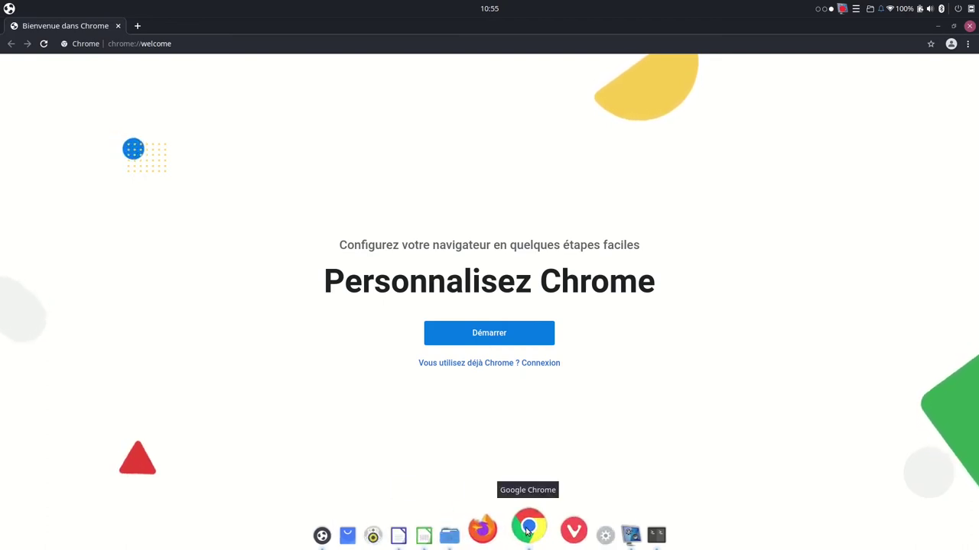
click(526, 532)
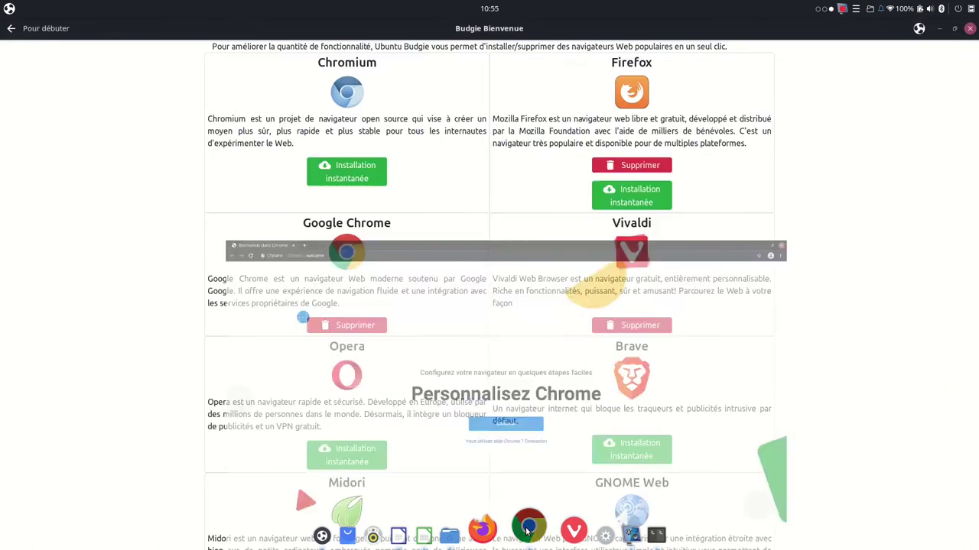
click(526, 532)
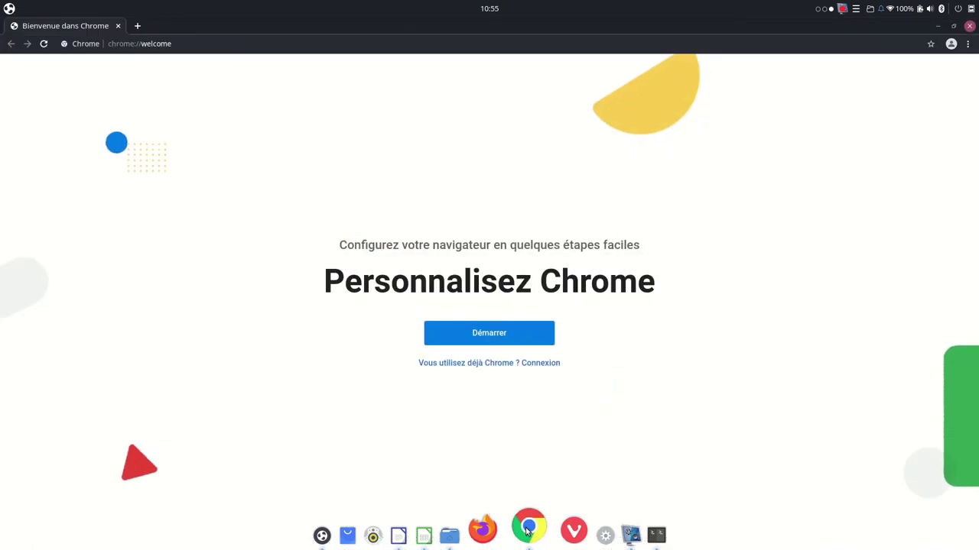
Remove the Midori icon from the dock and close the Chrome window.
mouse_move(511, 532)
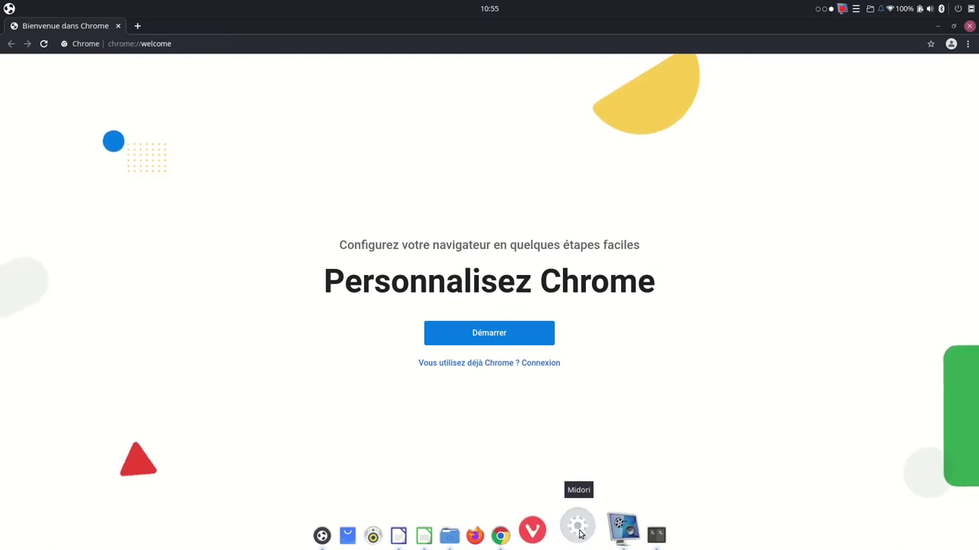
drag(579, 533, 582, 328)
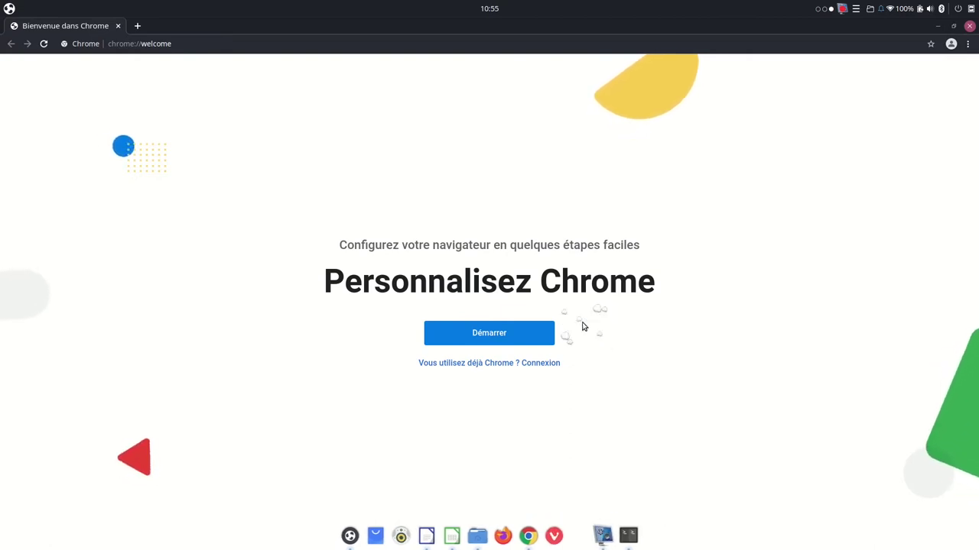
click(970, 27)
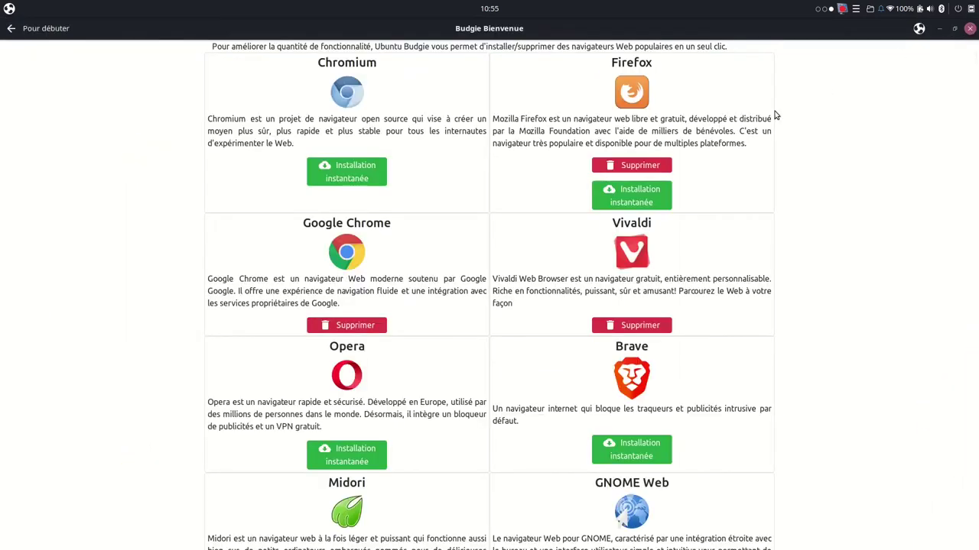
Try the date and seconds display options of the panel clock, switching each one on and back off.
click(490, 10)
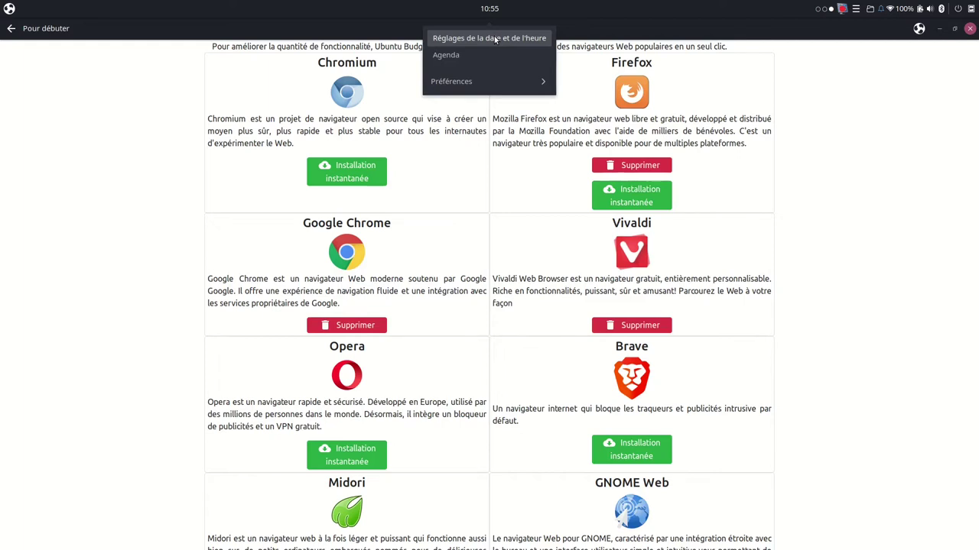
click(487, 82)
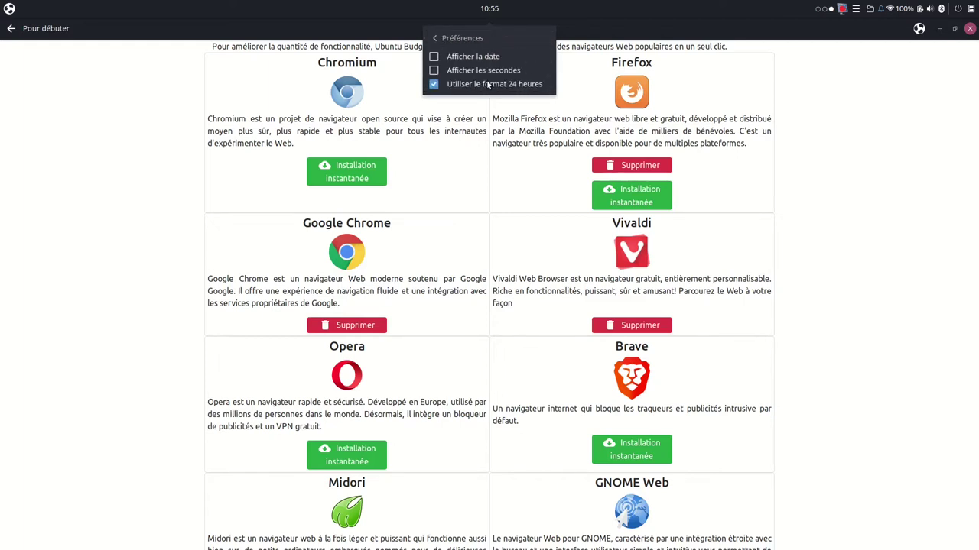
click(434, 58)
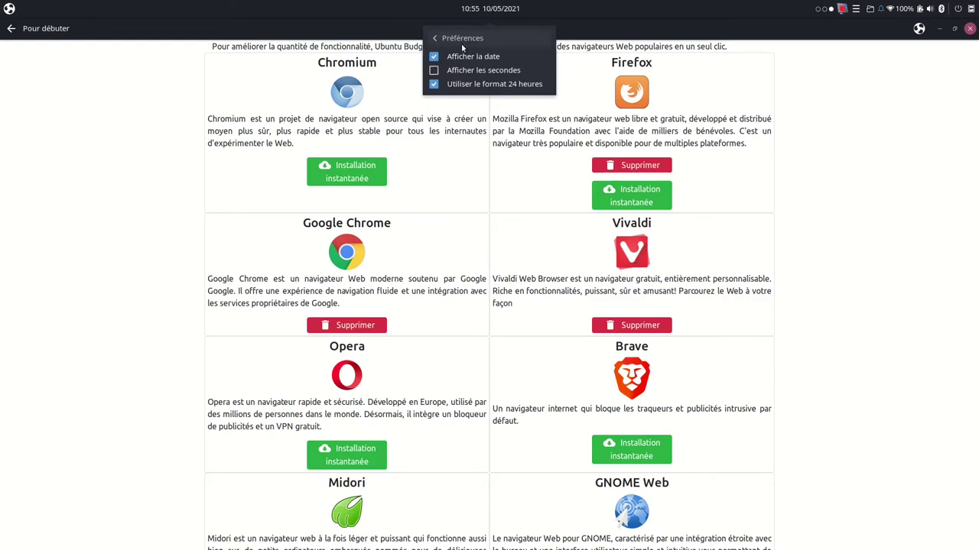
click(433, 58)
click(434, 71)
click(434, 71)
click(443, 40)
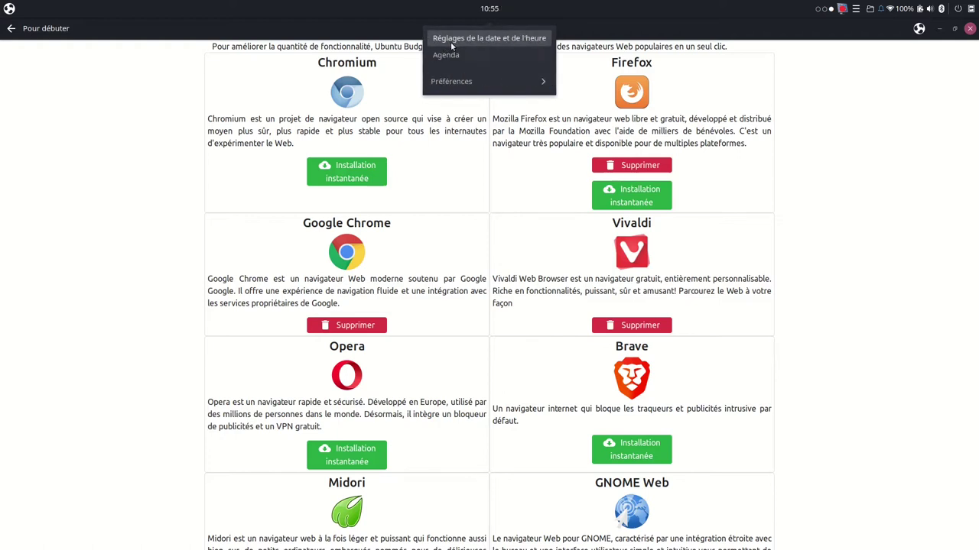
Open the date and time settings from the clock, and view the system information under À propos.
click(470, 39)
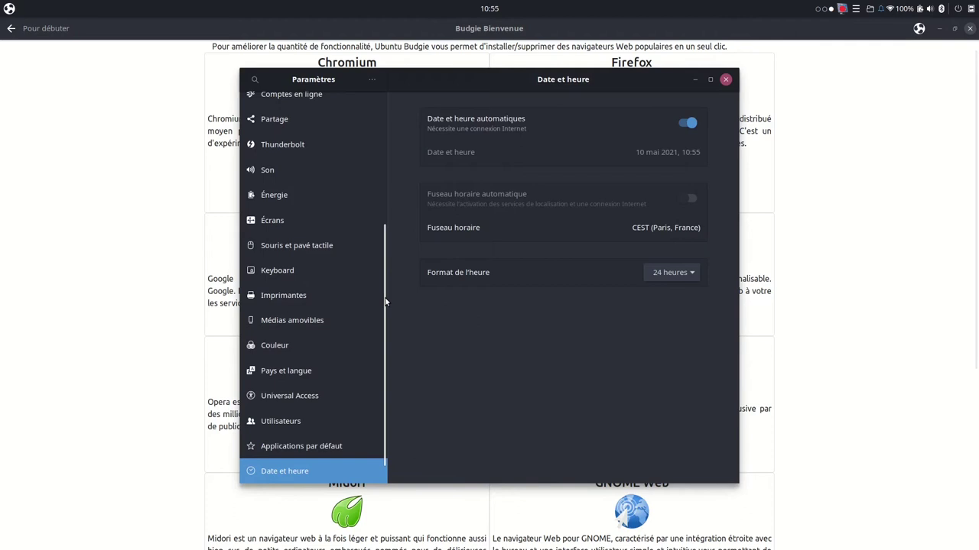
scroll(387, 321, down, 1)
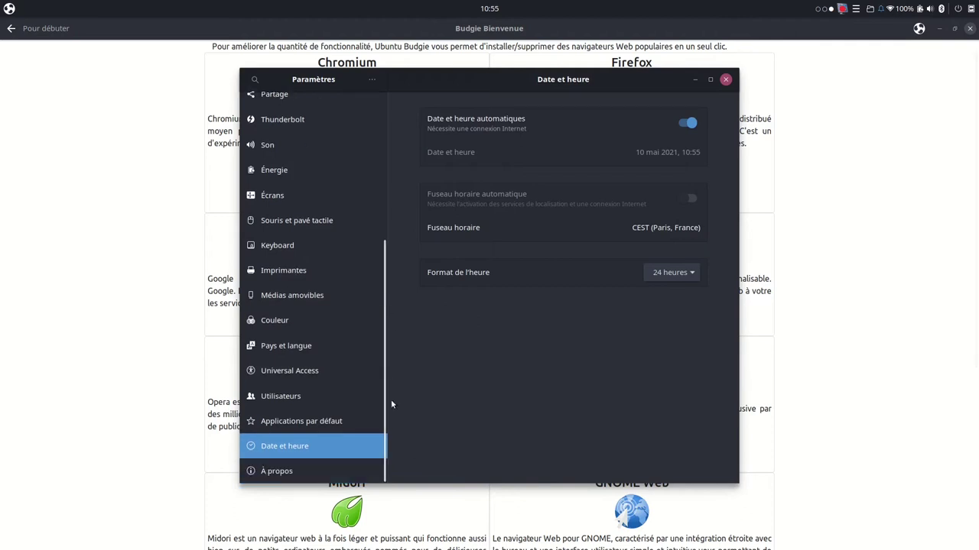
click(300, 471)
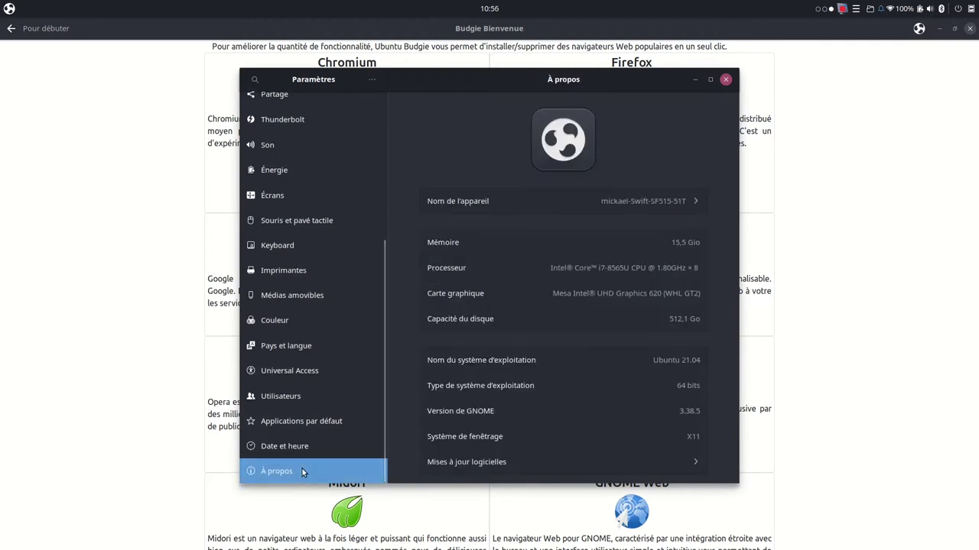
Review the repositories under Autres logiciels in the software update settings, and close both settings windows.
click(510, 459)
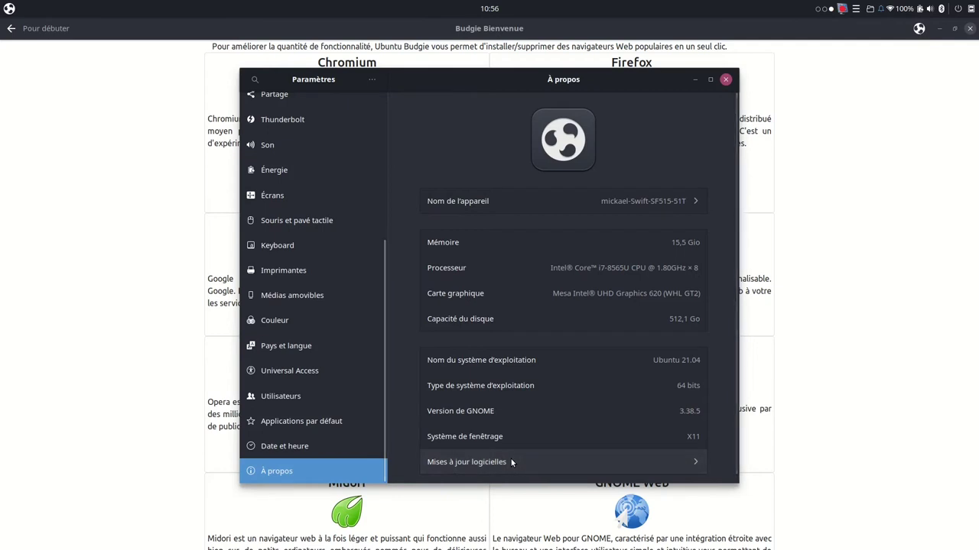
click(357, 221)
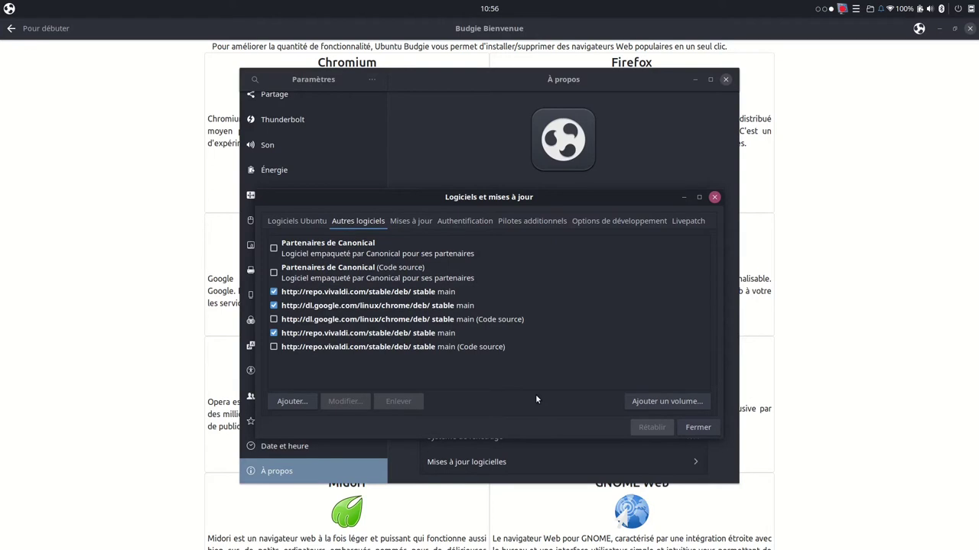
click(697, 427)
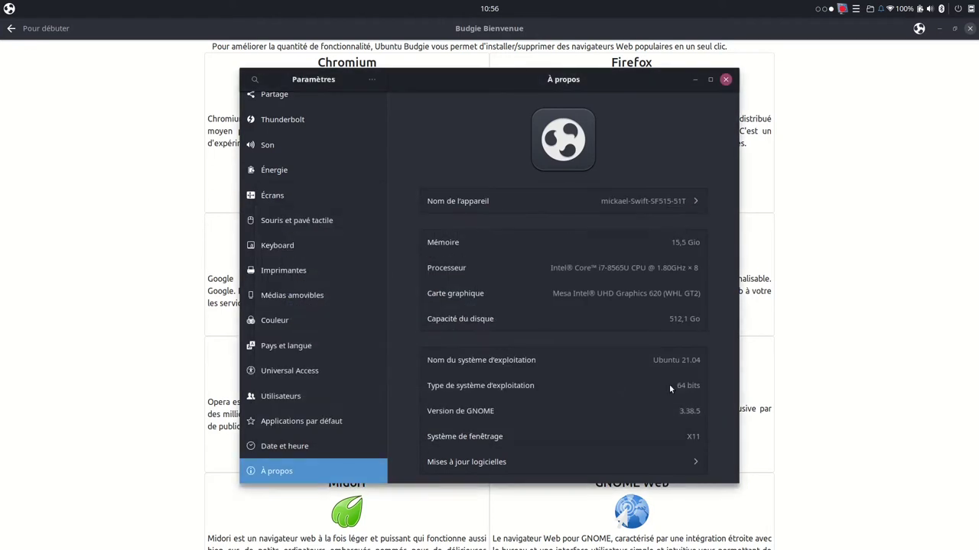
click(724, 81)
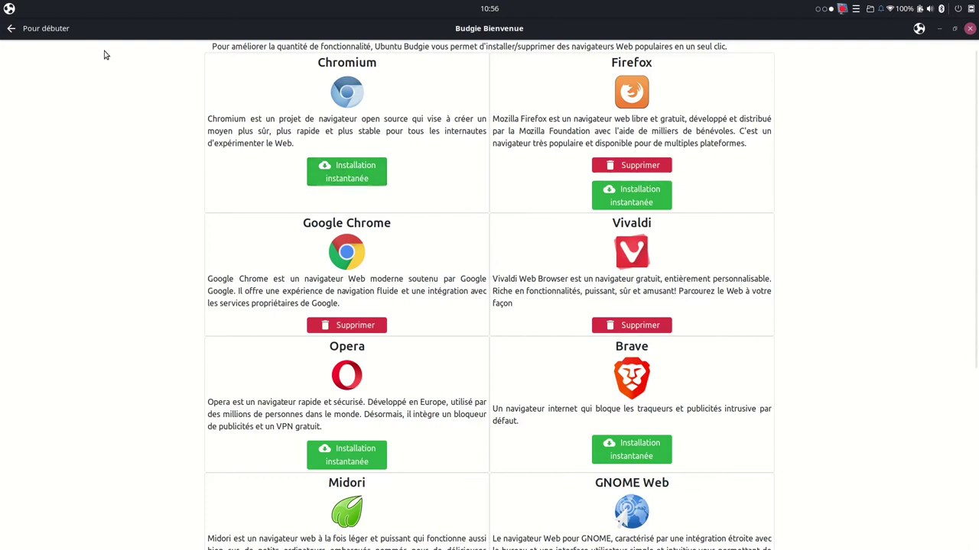
Open Paramètres du bureau Budgie from the Personnalisation topic of Budgie Bienvenue and move its window nearer the screen's centre.
scroll(308, 132, up, 1)
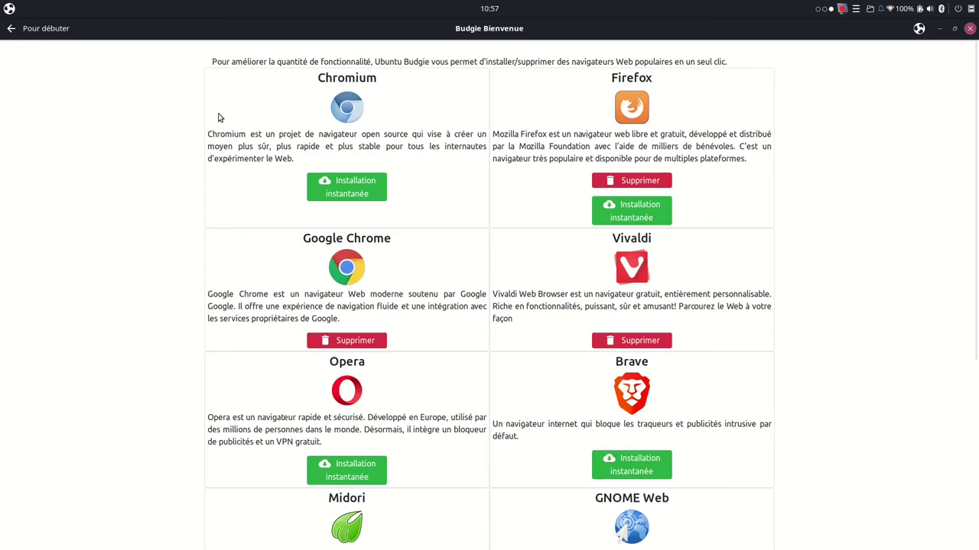
click(11, 29)
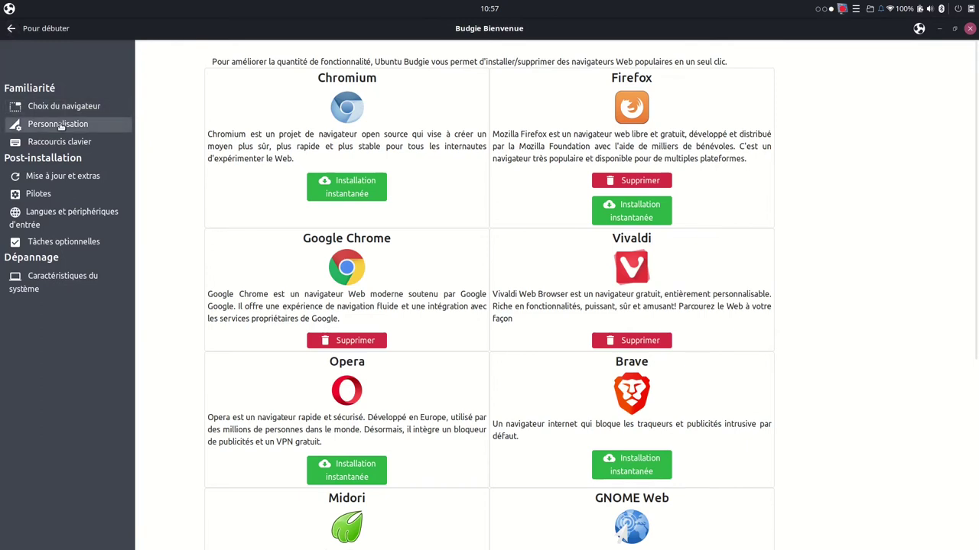
click(61, 126)
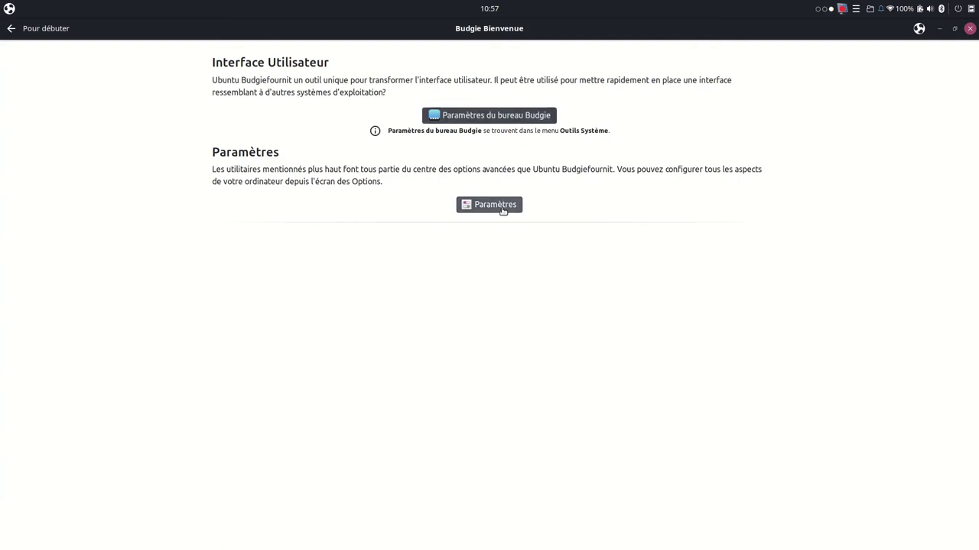
click(515, 120)
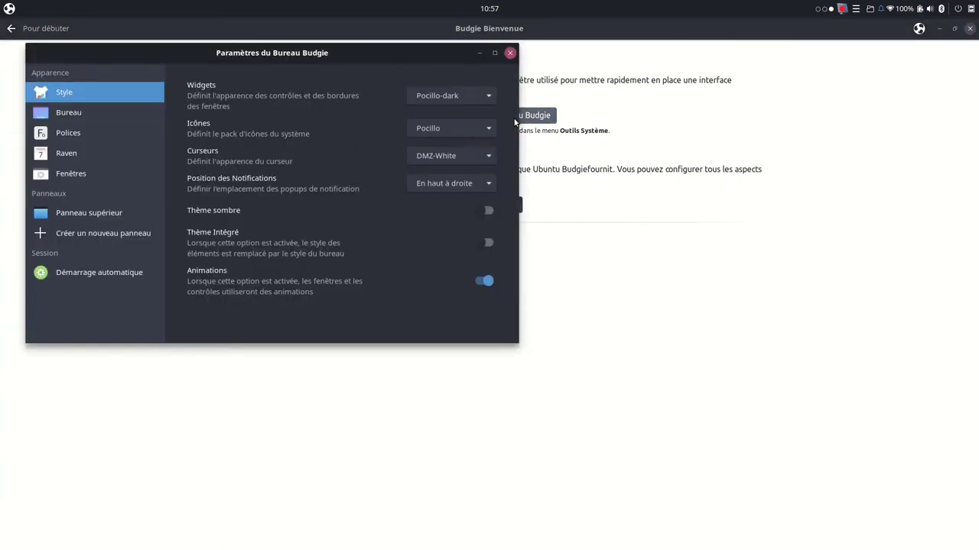
drag(349, 58, 478, 122)
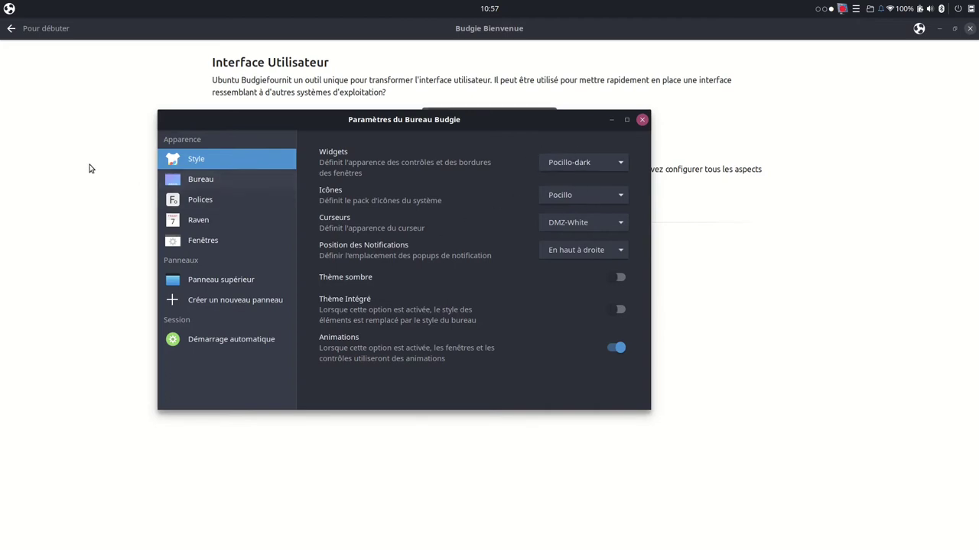
Review the Bureau, Polices and Raven options of the desktop settings.
click(204, 180)
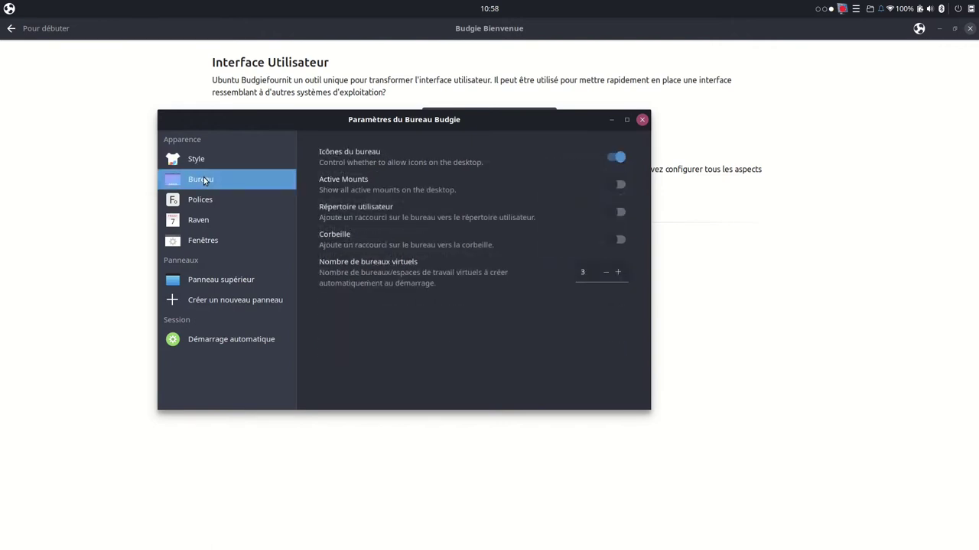
click(206, 196)
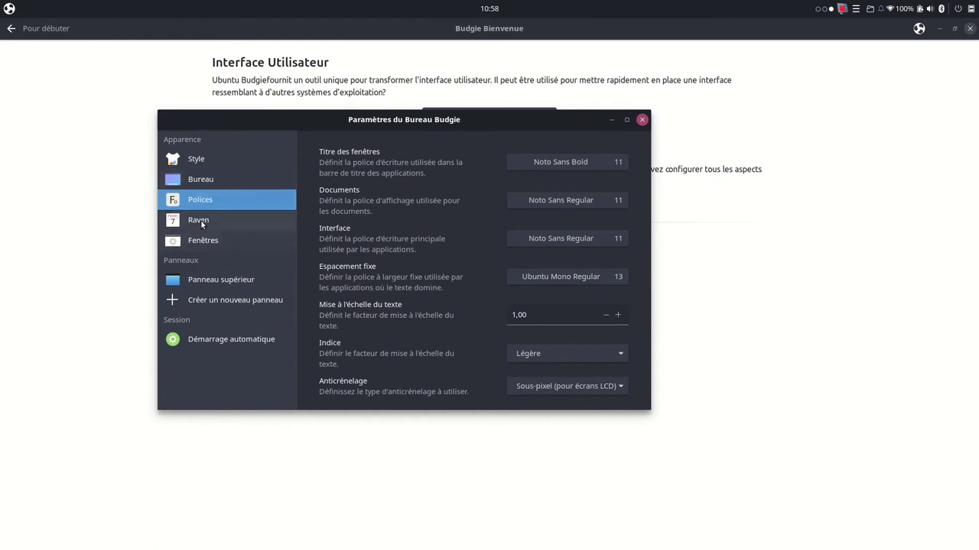
click(200, 220)
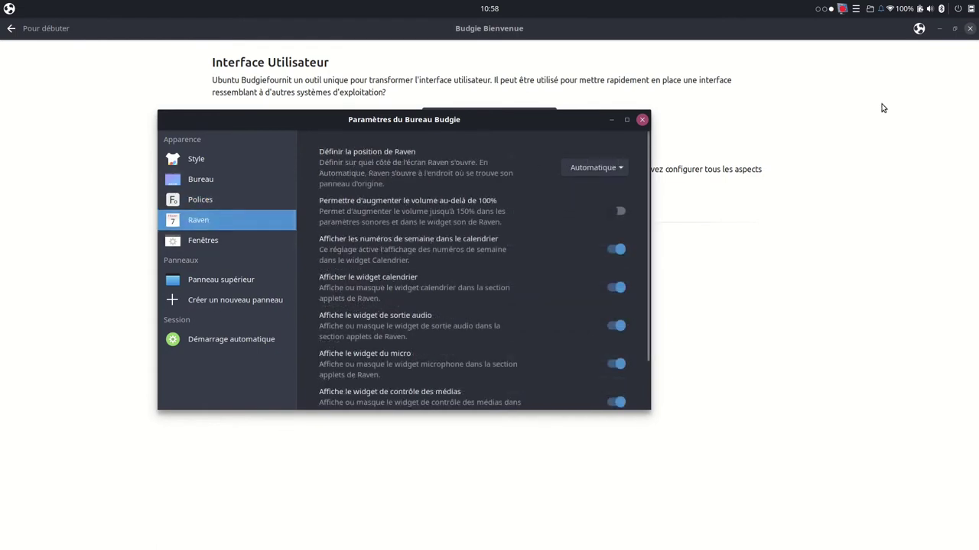
Examine the notifications, applets and audio sections of the Raven sidebar, and maximize the desktop settings window.
click(971, 9)
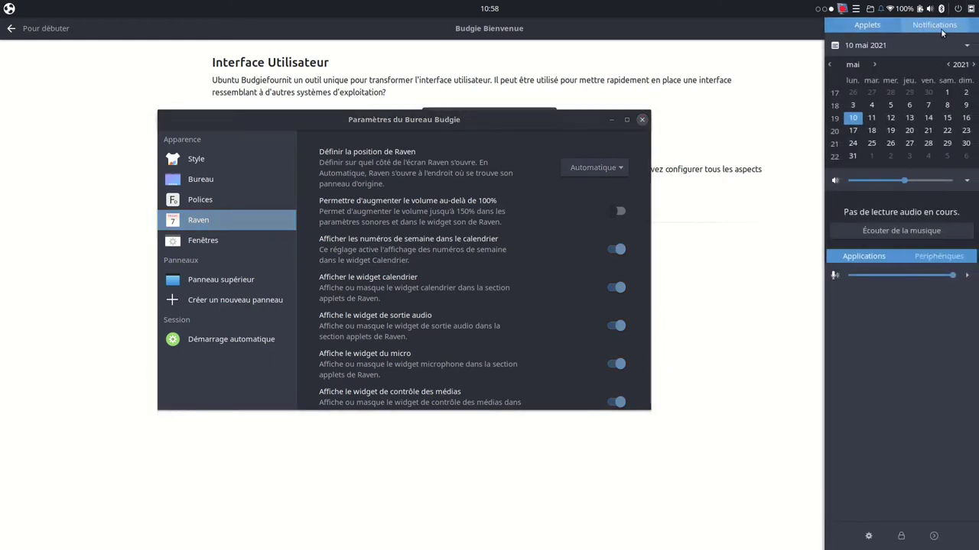
click(945, 26)
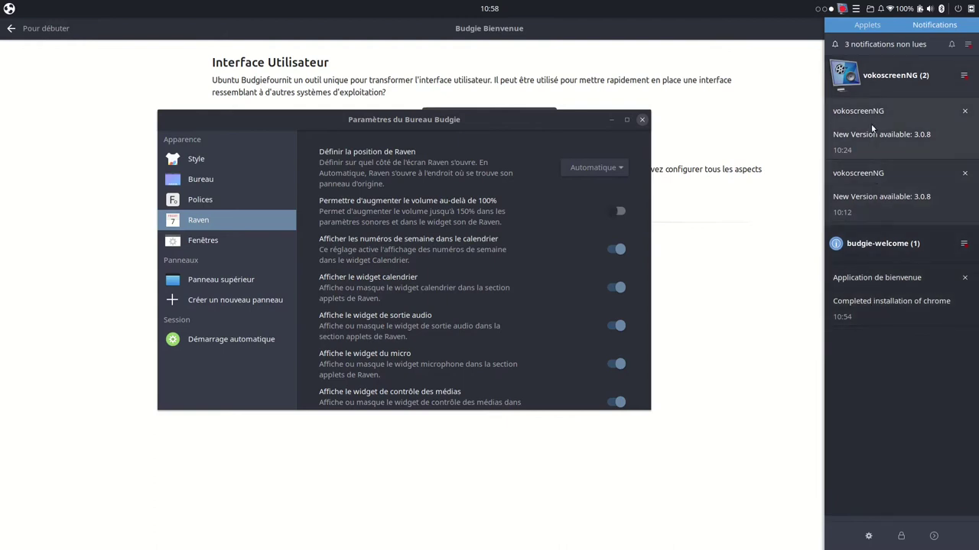
click(870, 26)
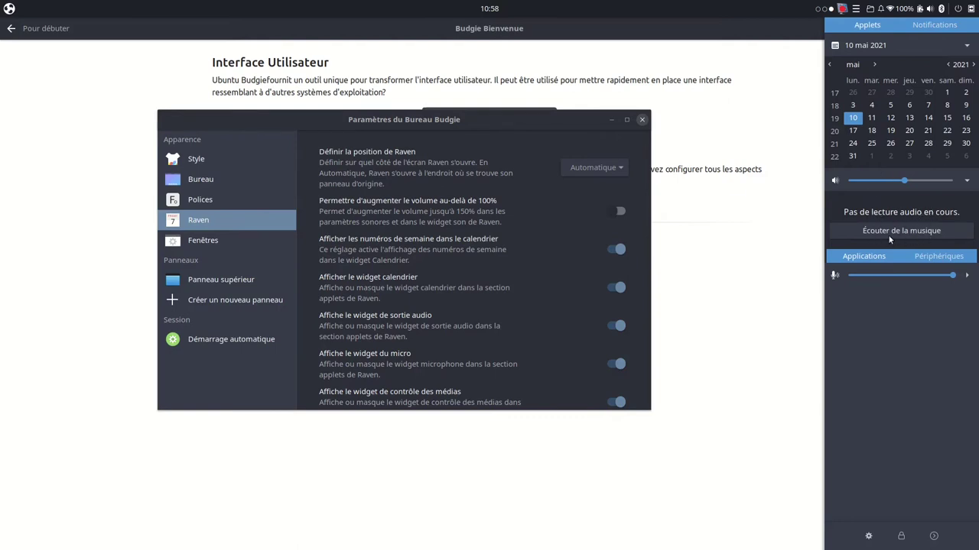
click(938, 256)
click(864, 258)
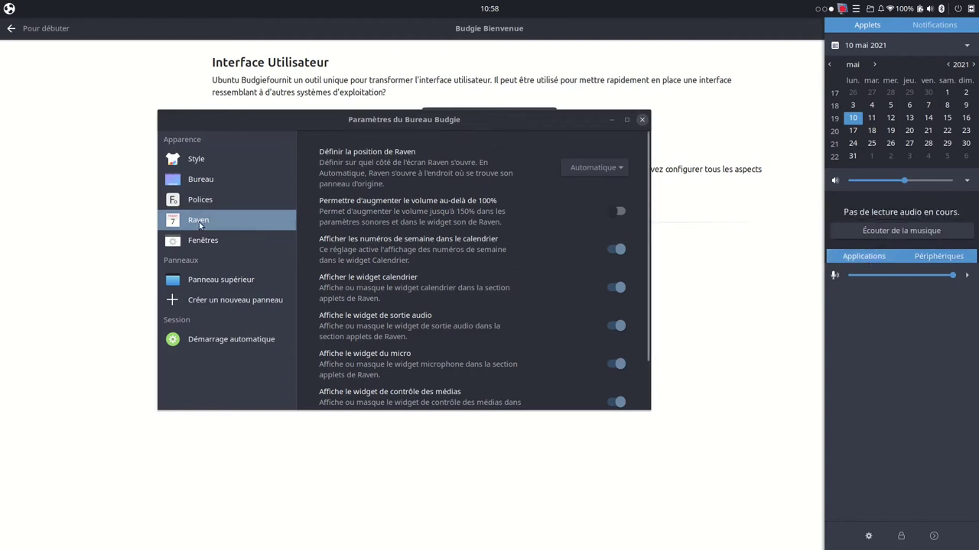
click(626, 120)
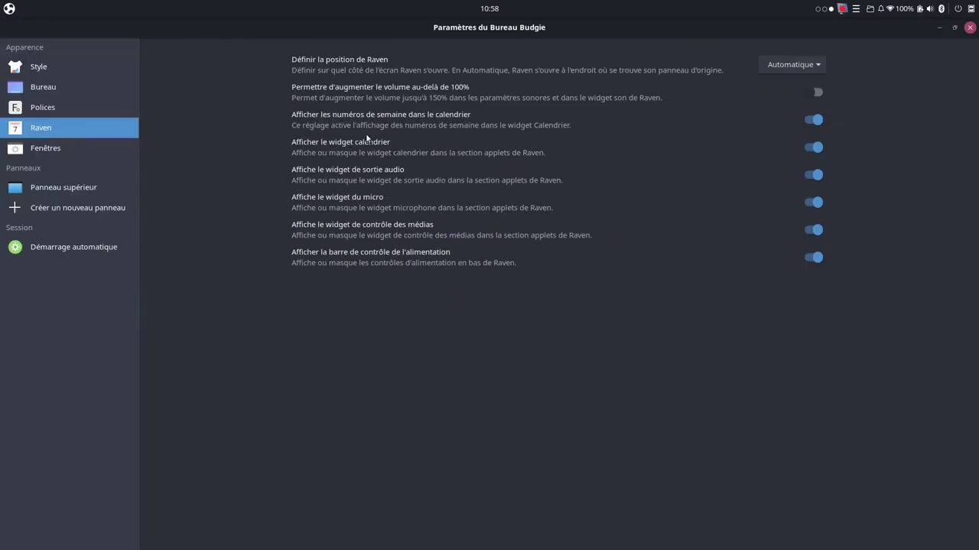
Switch the calendar week numbers off and back on in the Raven options, checking the sidebar calendar after each change.
click(813, 119)
click(972, 8)
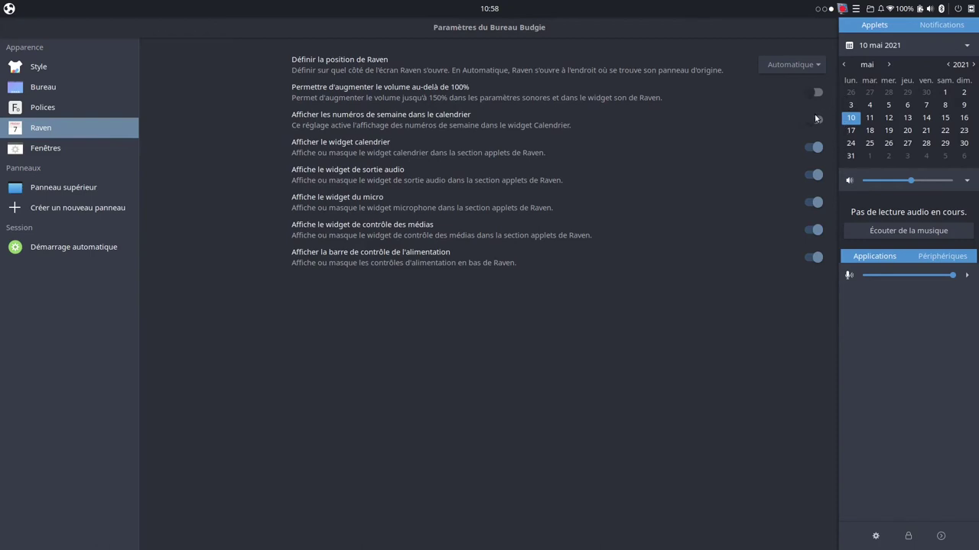
click(815, 116)
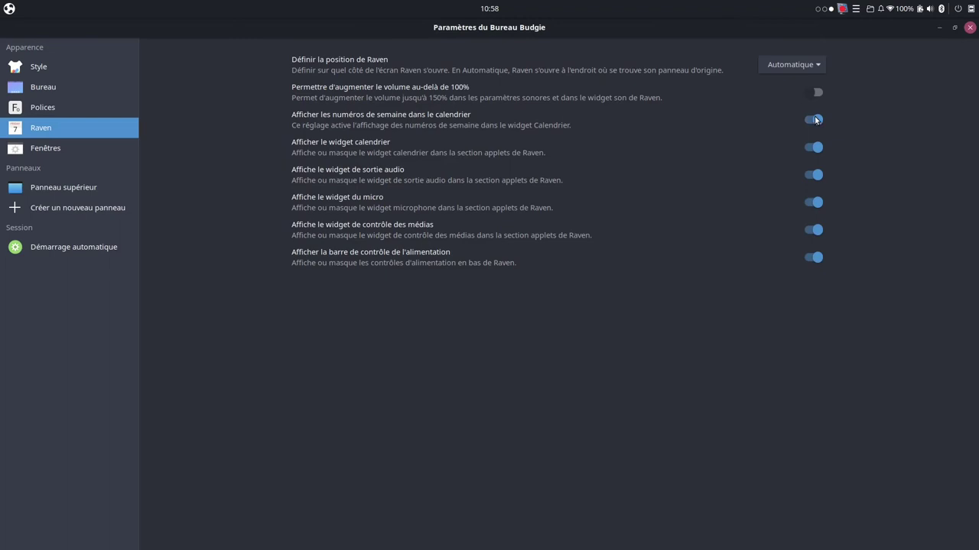
click(971, 9)
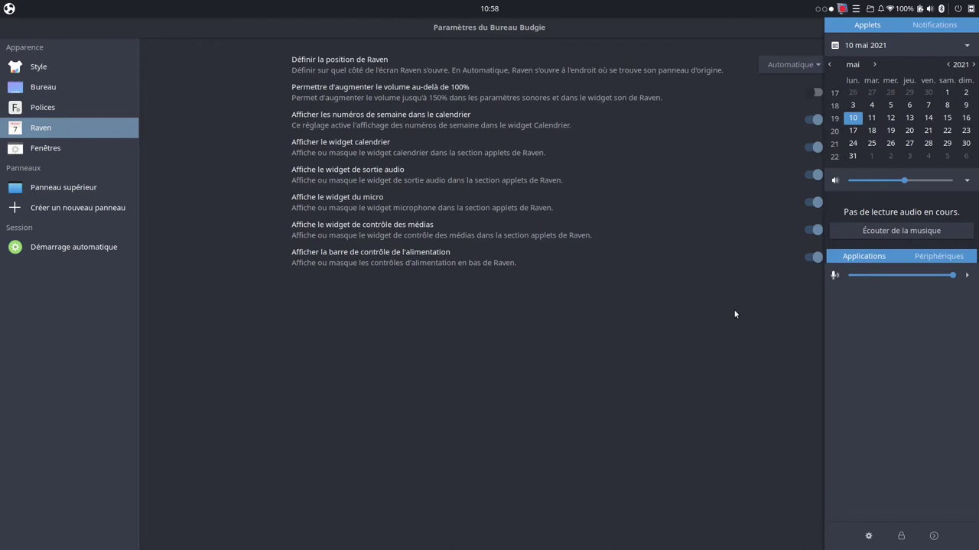
click(727, 365)
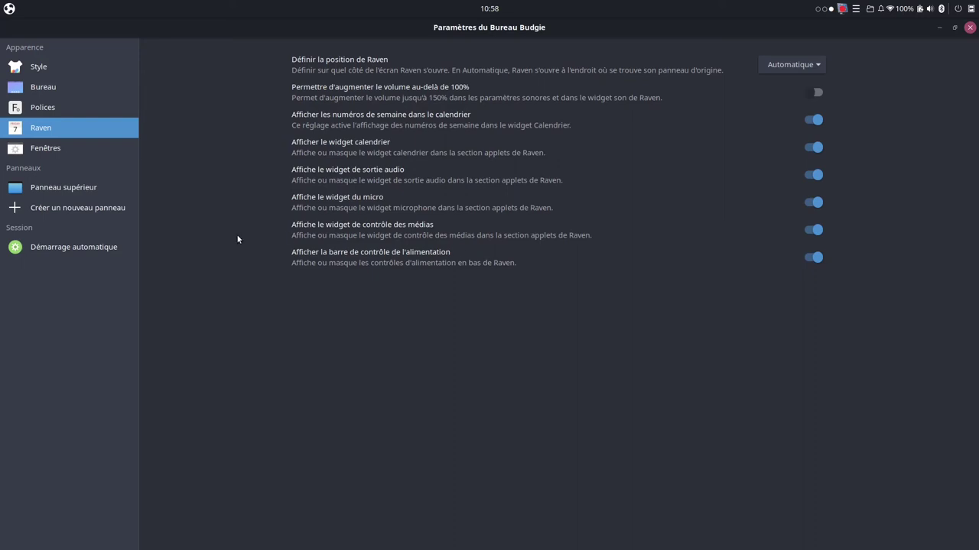
Review the Fenêtres options and the applet list of the Panneau supérieur in the desktop settings.
click(34, 151)
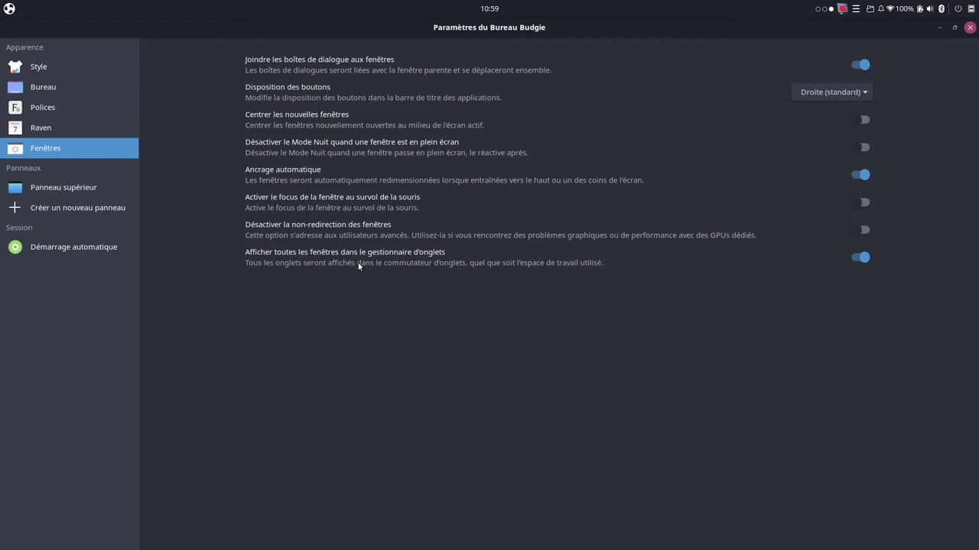
click(65, 190)
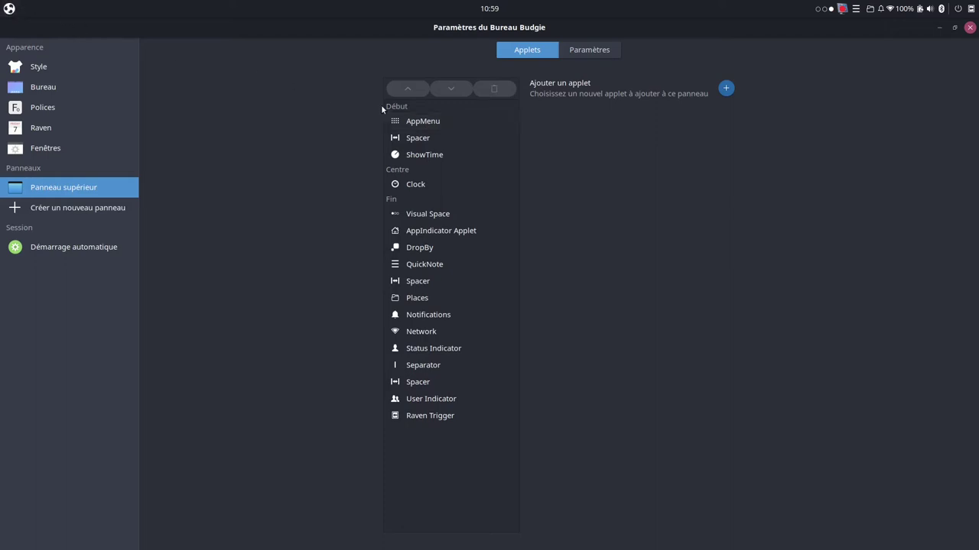
Add the WeatherShow applet to the Centre section of the Panneau supérieur, beneath Clock.
click(422, 189)
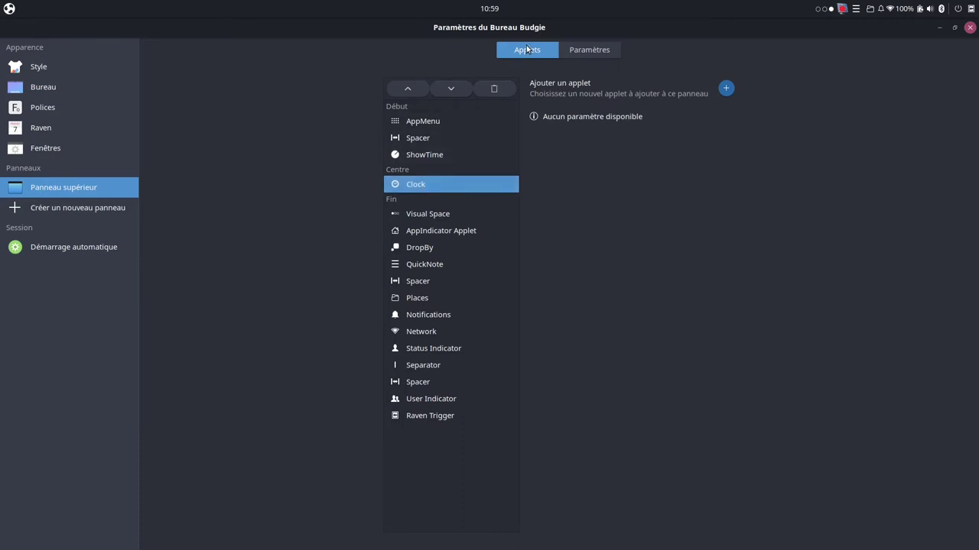
click(726, 89)
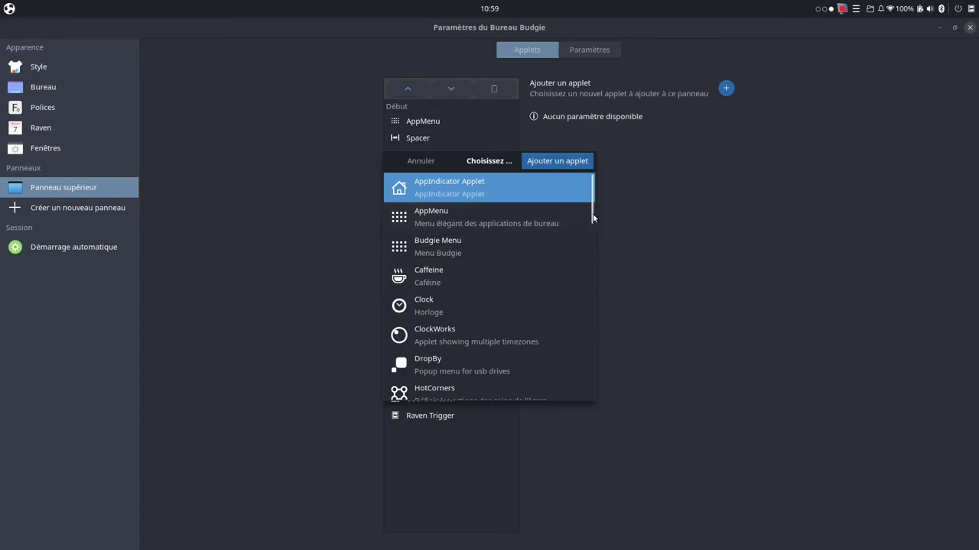
drag(593, 219, 604, 398)
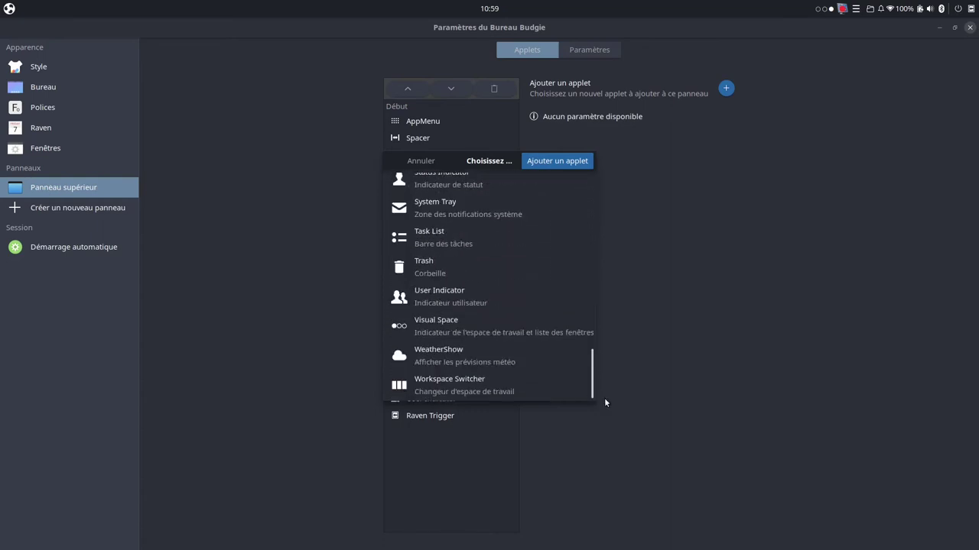
click(442, 360)
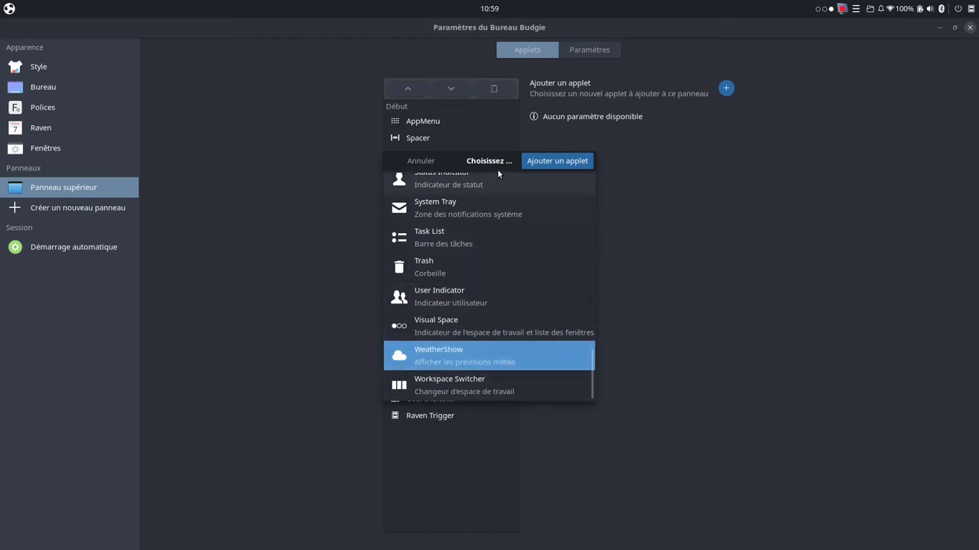
click(554, 161)
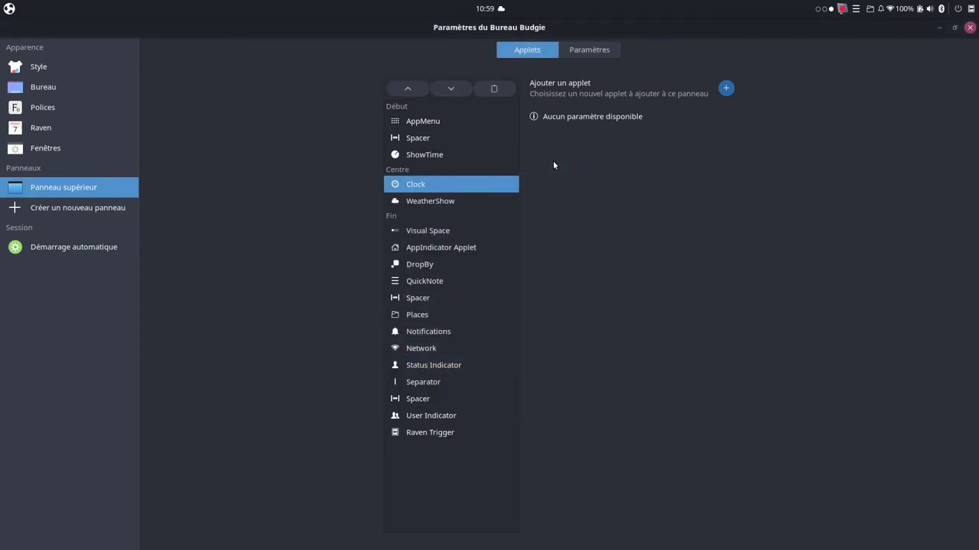
Enable WeatherShow's dynamic panel icon and popover forecasts, and check the forecast bubble from the top panel.
click(437, 204)
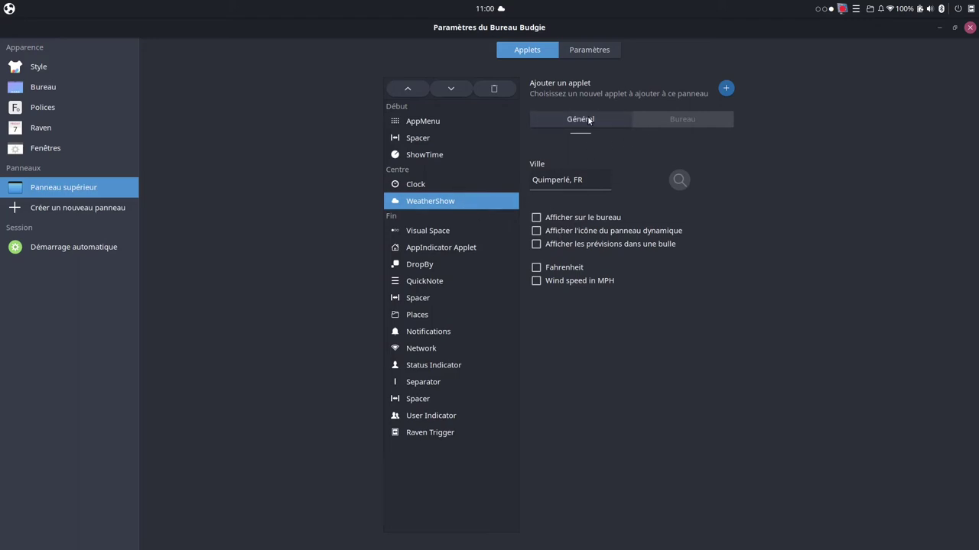
click(537, 230)
click(537, 231)
click(536, 231)
click(537, 244)
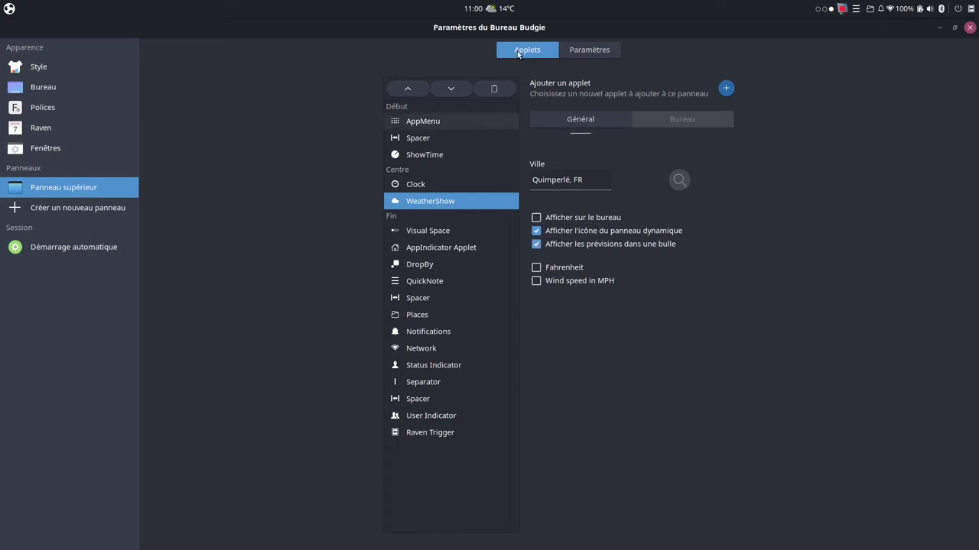
click(512, 8)
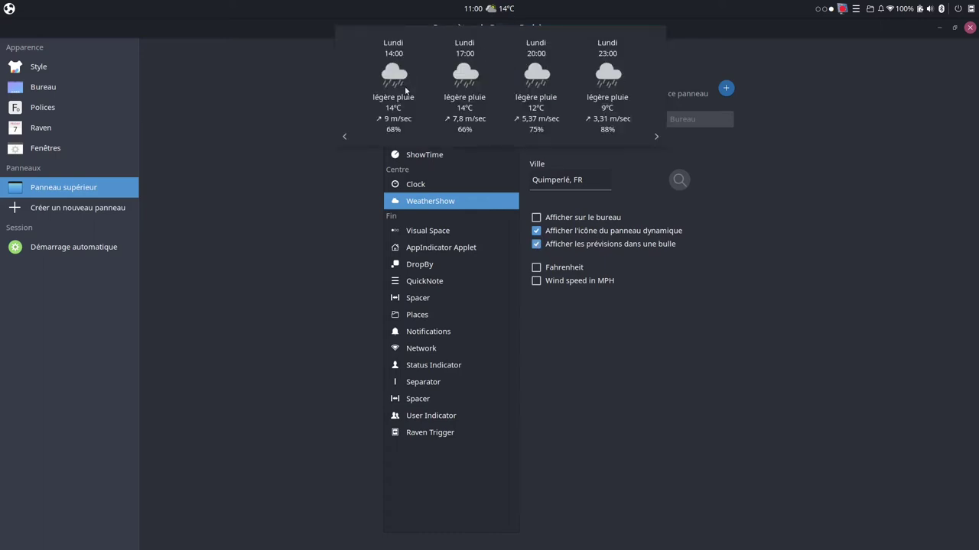
click(499, 10)
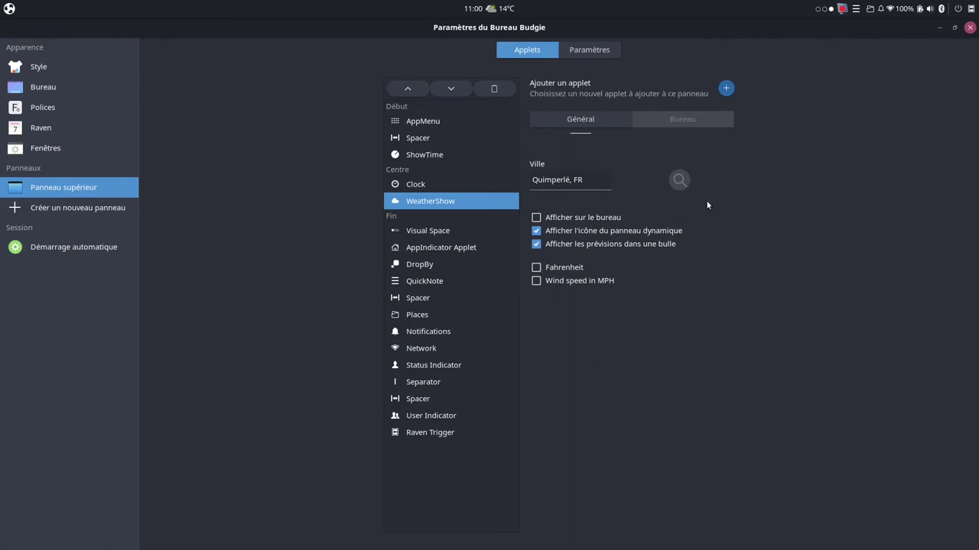
Minimize the desktop settings and Budgie Bienvenue to view the desktop, and bring the desktop settings back.
click(940, 29)
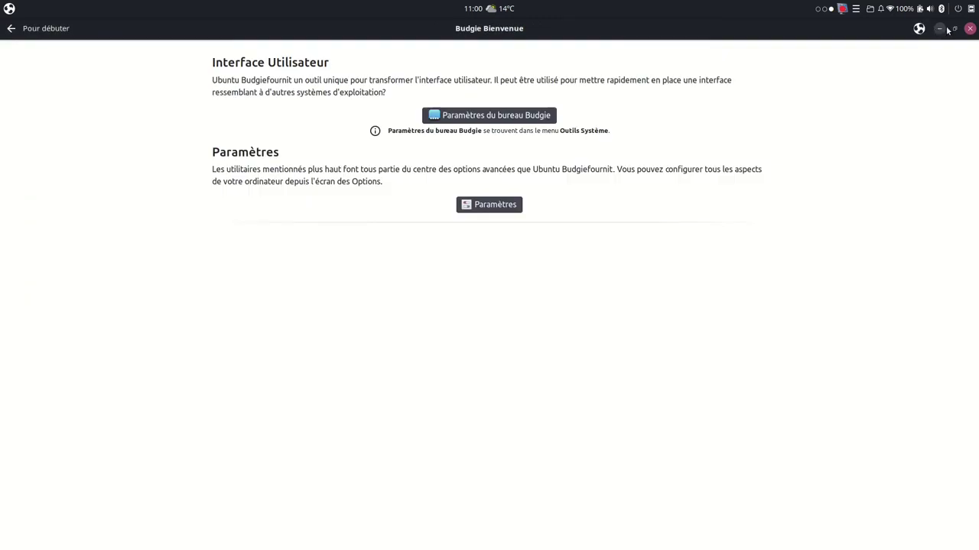
click(939, 29)
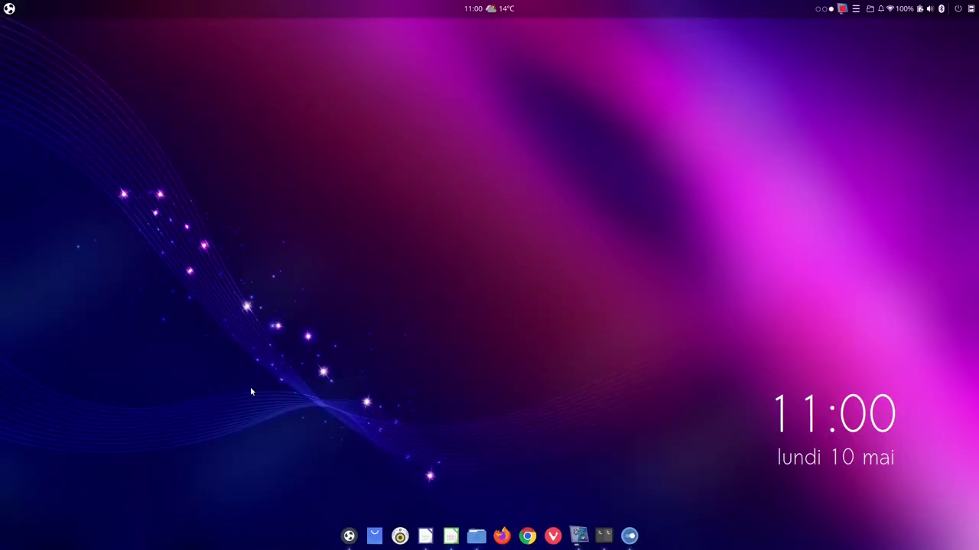
click(630, 529)
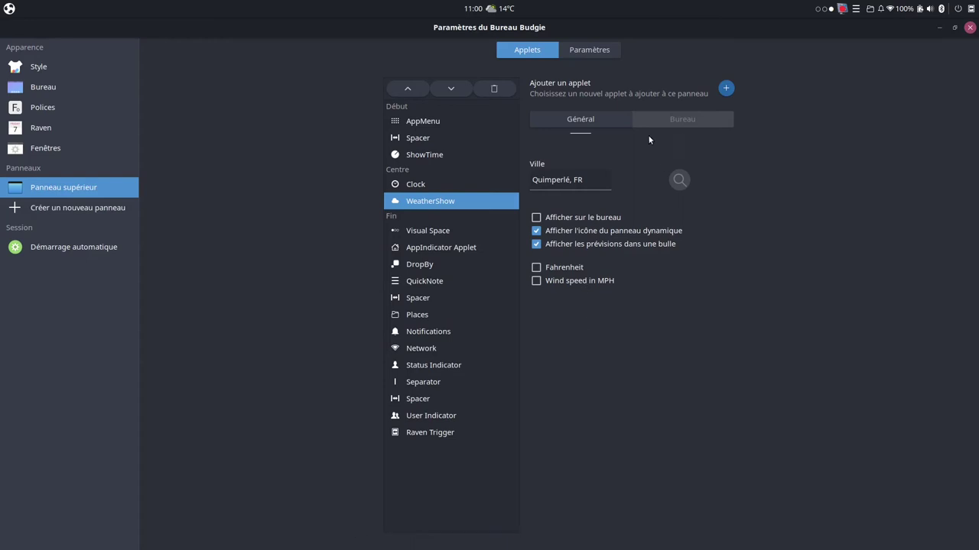
Show WeatherShow on the desktop, and unmaximize the settings window and move it clear of the weather widget.
click(536, 218)
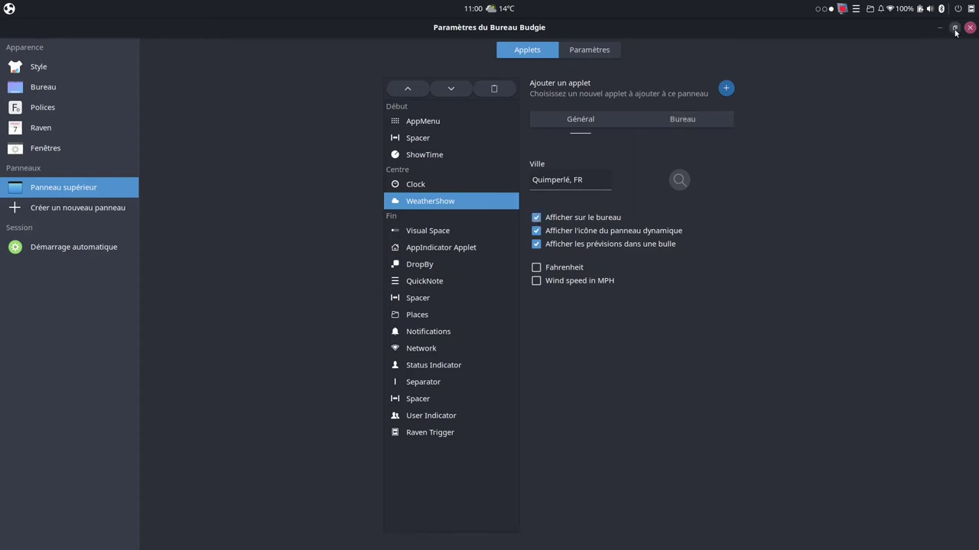
click(954, 29)
drag(567, 125, 721, 84)
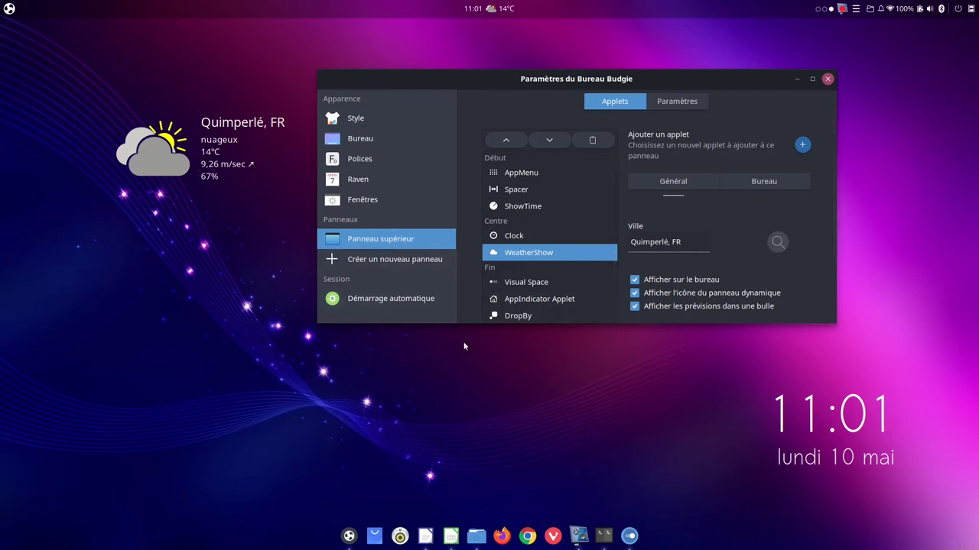
Set the transparency of the WeatherShow desktop widget to 0.
click(774, 184)
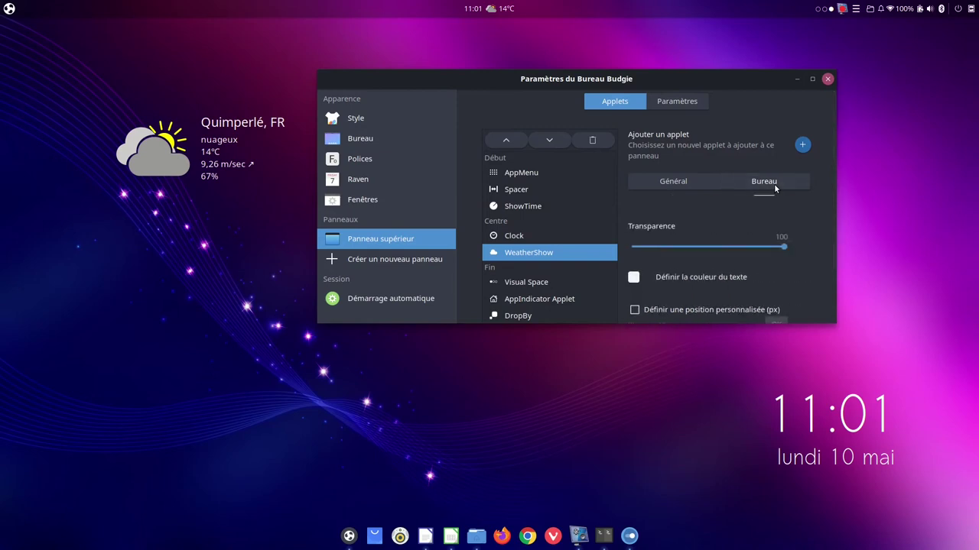
drag(784, 246, 620, 250)
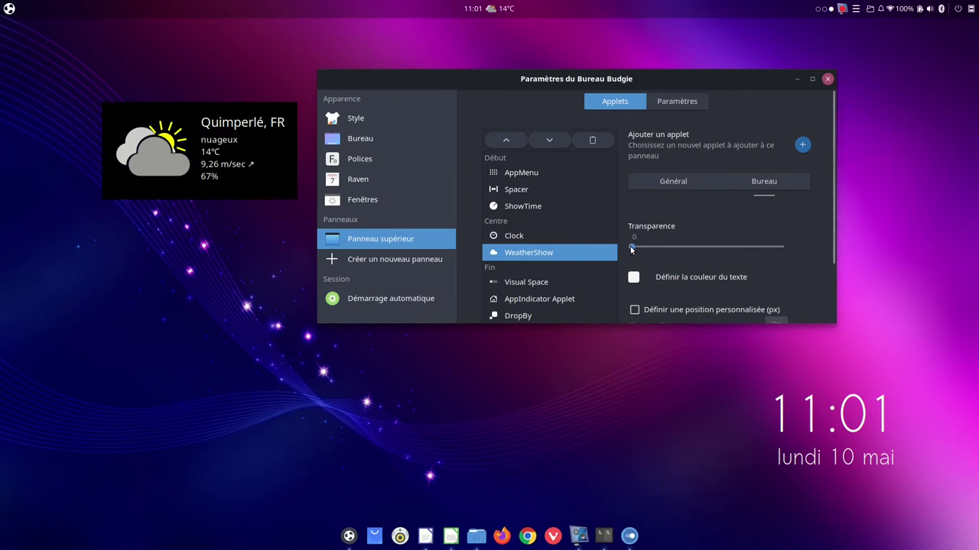
Set the text colour of the WeatherShow desktop widget to red #E30D0D.
click(633, 278)
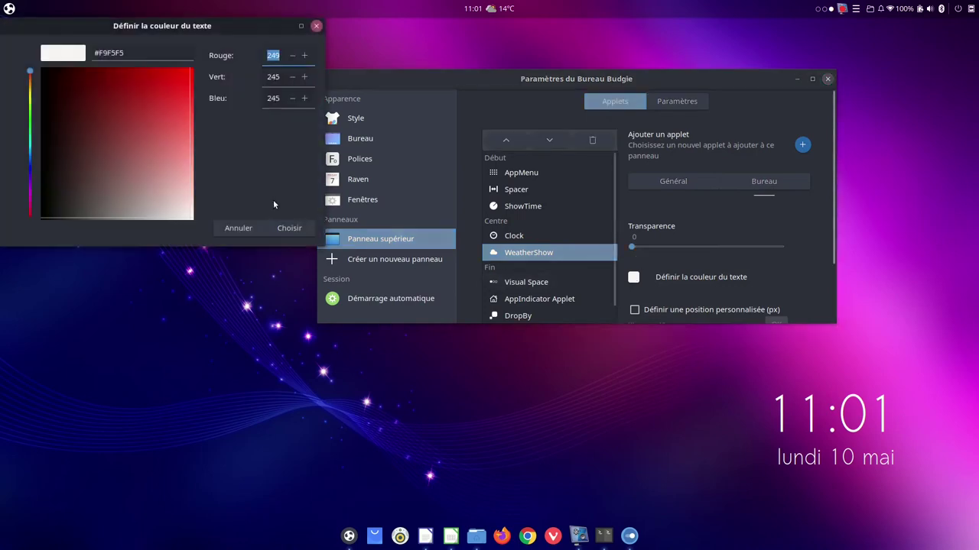
click(176, 74)
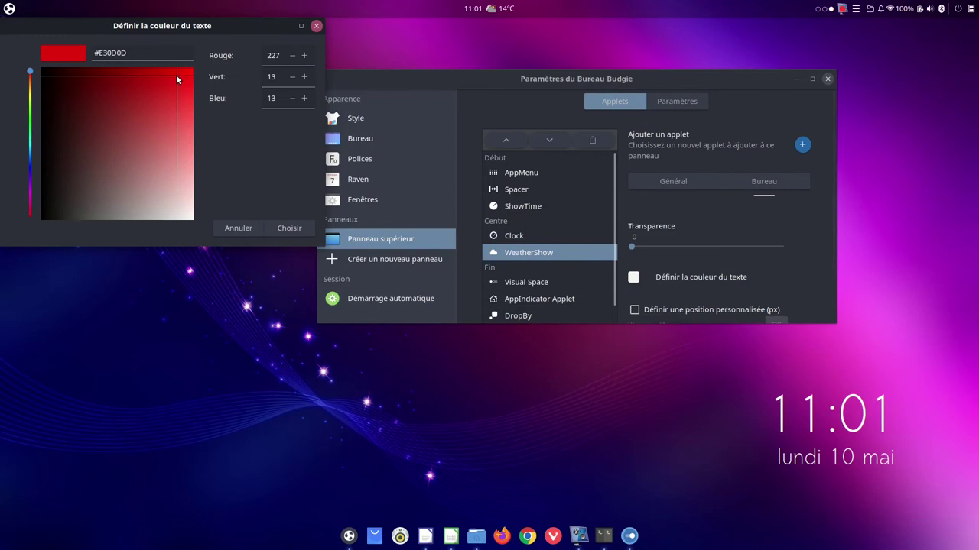
click(288, 225)
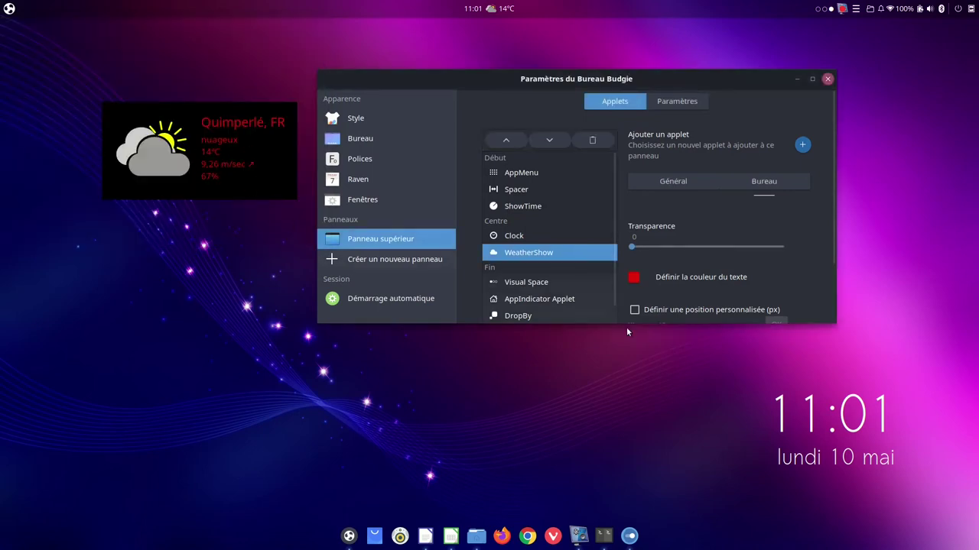
Set the WeatherShow desktop widget's text colour back to white.
click(633, 278)
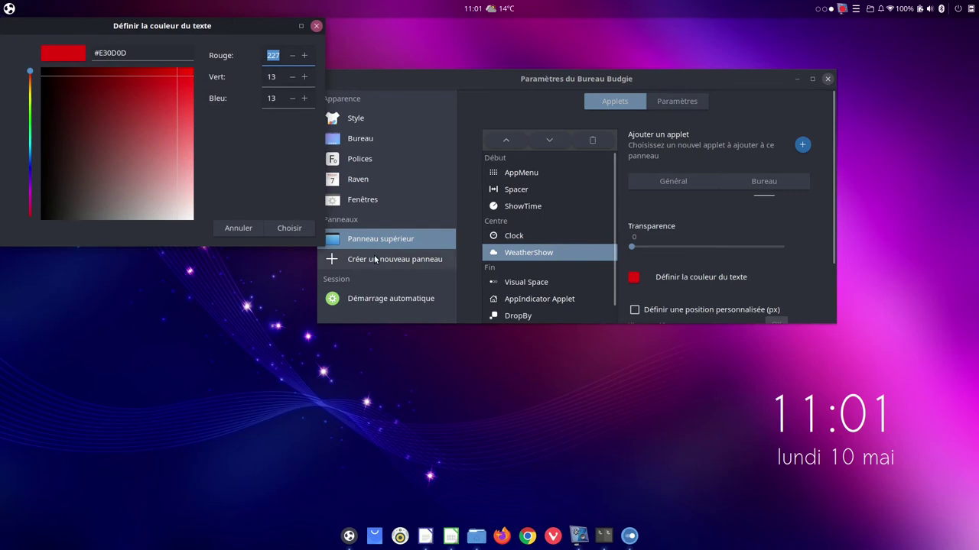
click(191, 218)
click(269, 228)
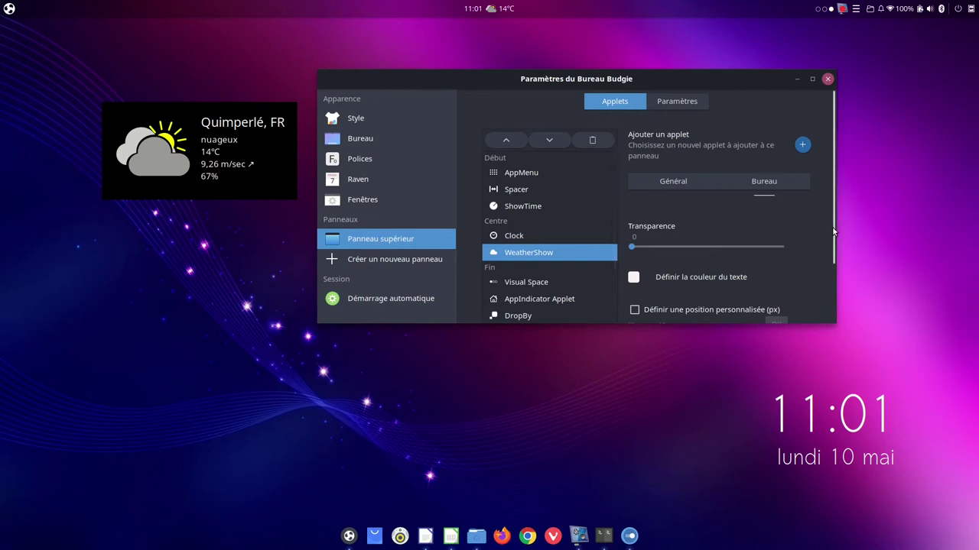
Look over WeatherShow's custom position and custom location name options for the desktop widget.
drag(832, 227, 837, 293)
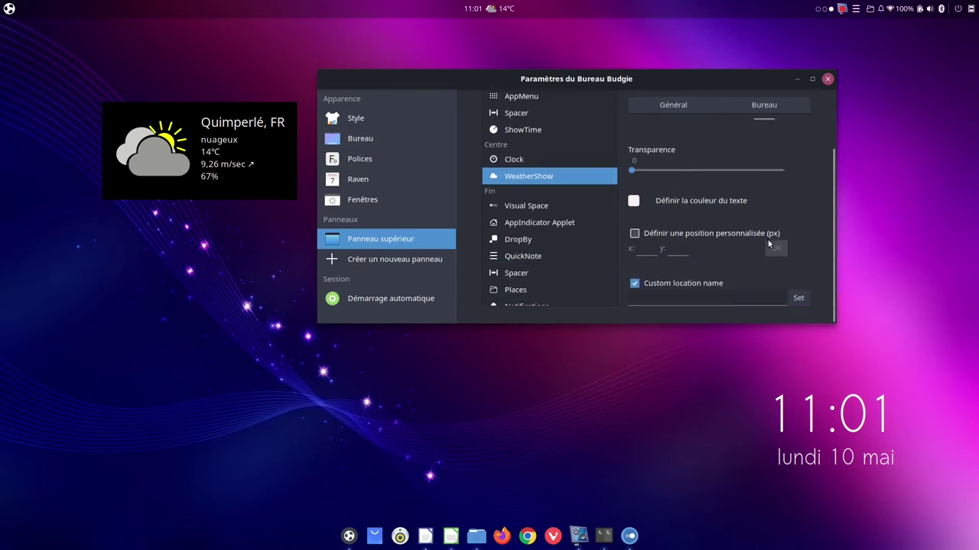
Try a custom desktop position of x 70, y 400 for the WeatherShow widget, and disable the custom position again.
click(635, 234)
click(645, 250)
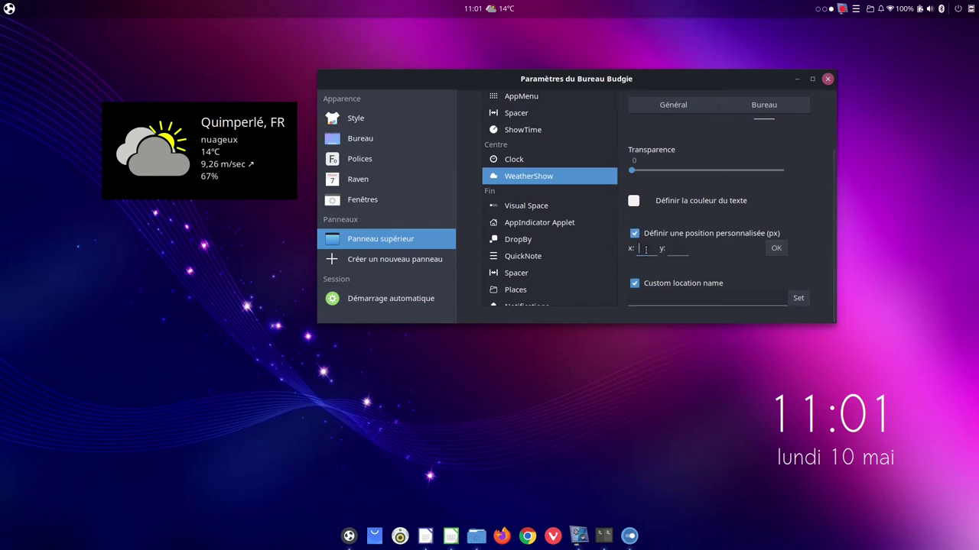
click(685, 247)
text(400)
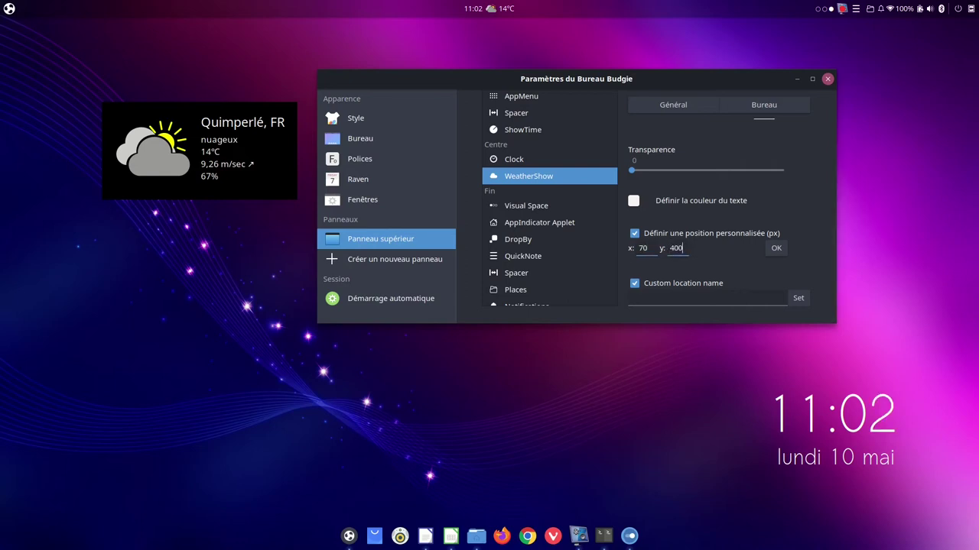
click(777, 251)
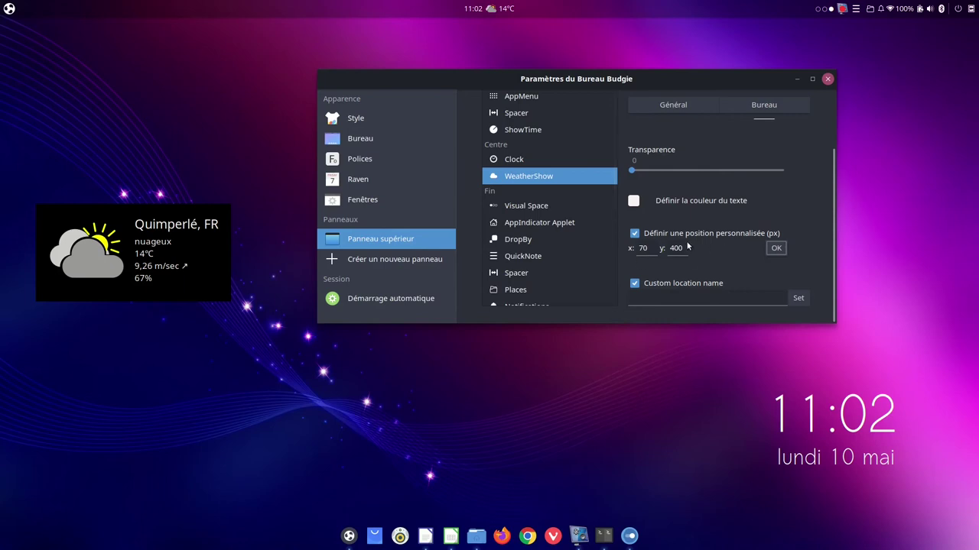
click(637, 234)
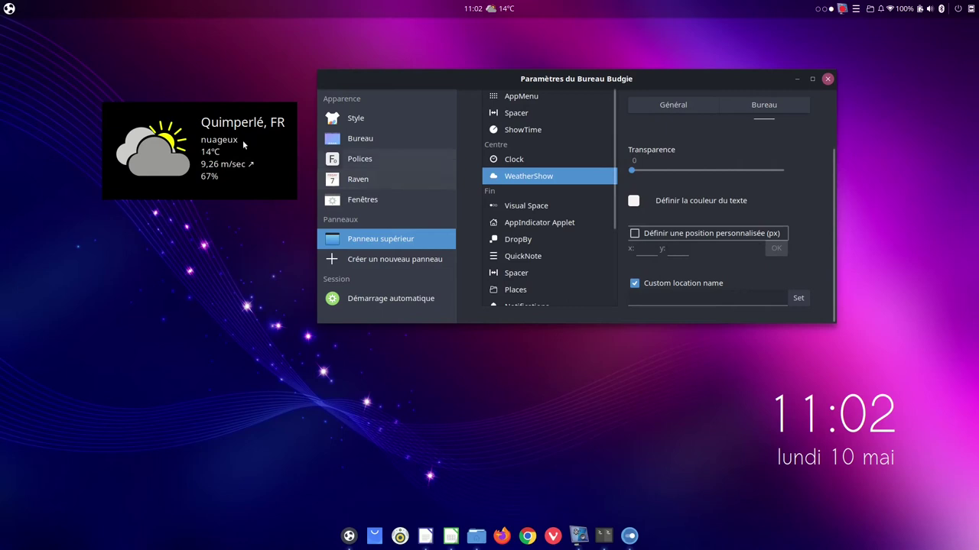
Set the WeatherShow desktop widget's transparency to 100 and select the Visual Space applet of the top panel.
drag(631, 170, 856, 174)
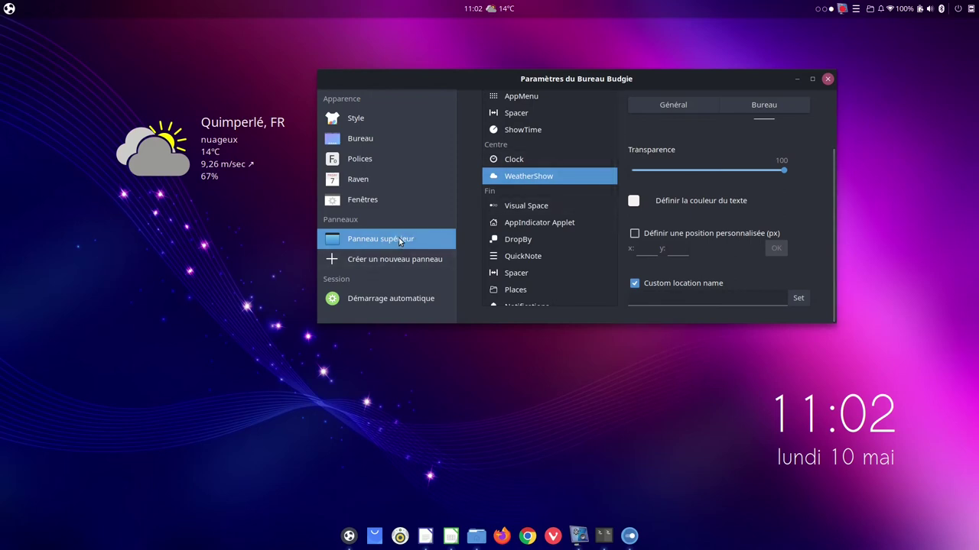
drag(615, 183, 615, 283)
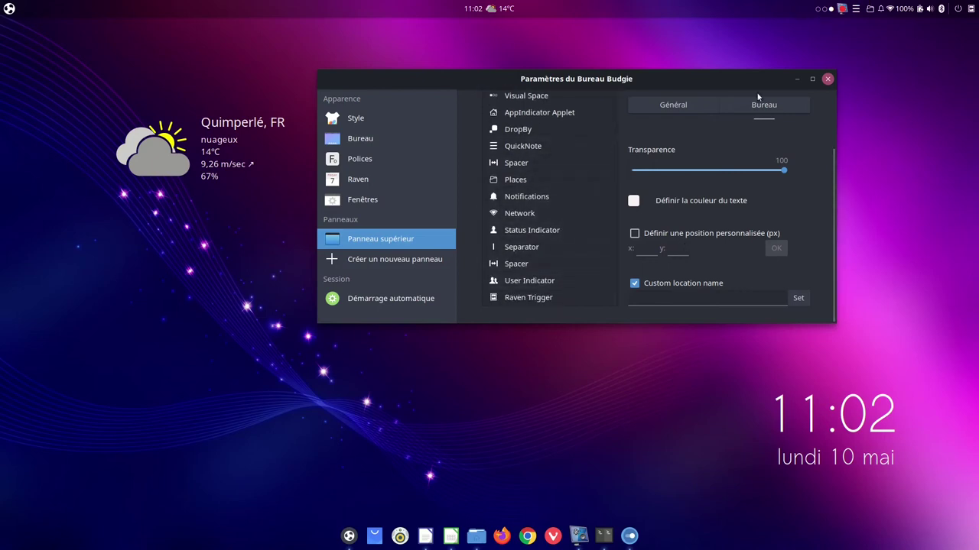
drag(613, 238, 613, 191)
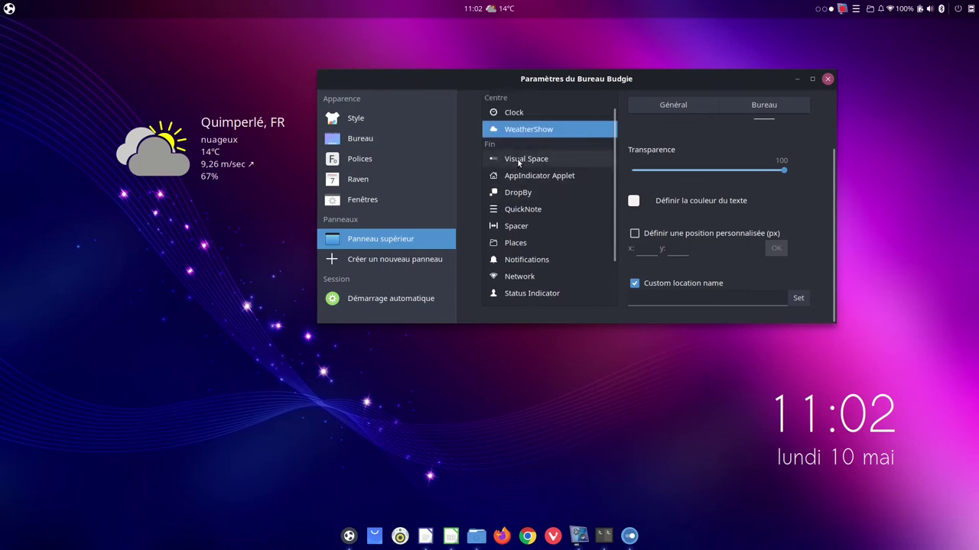
click(540, 159)
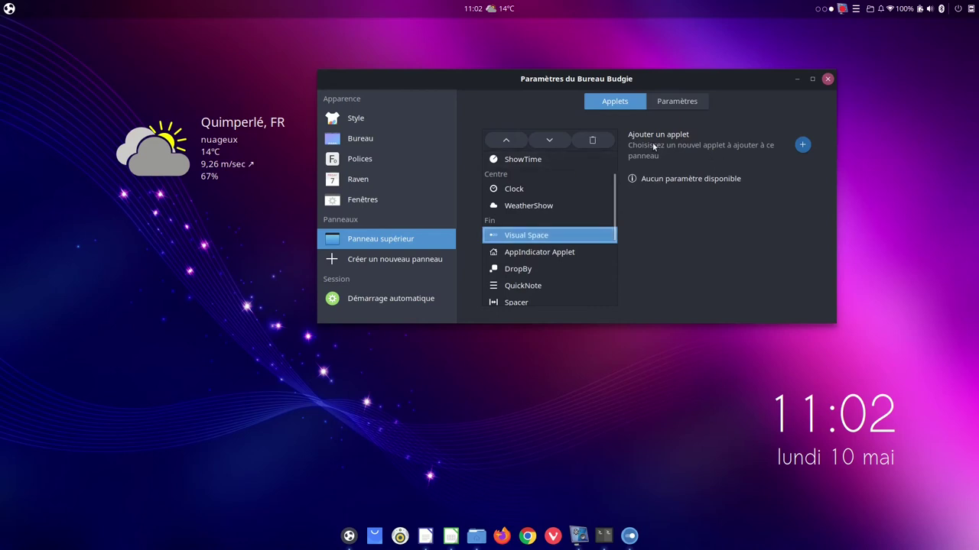
Open the top panel's own settings and set the panel size to 38.
click(681, 101)
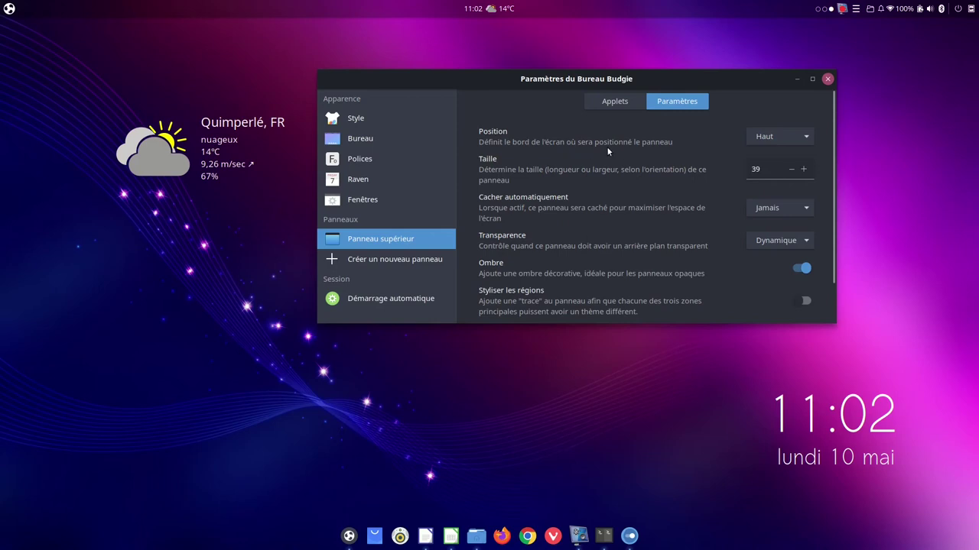
click(804, 169)
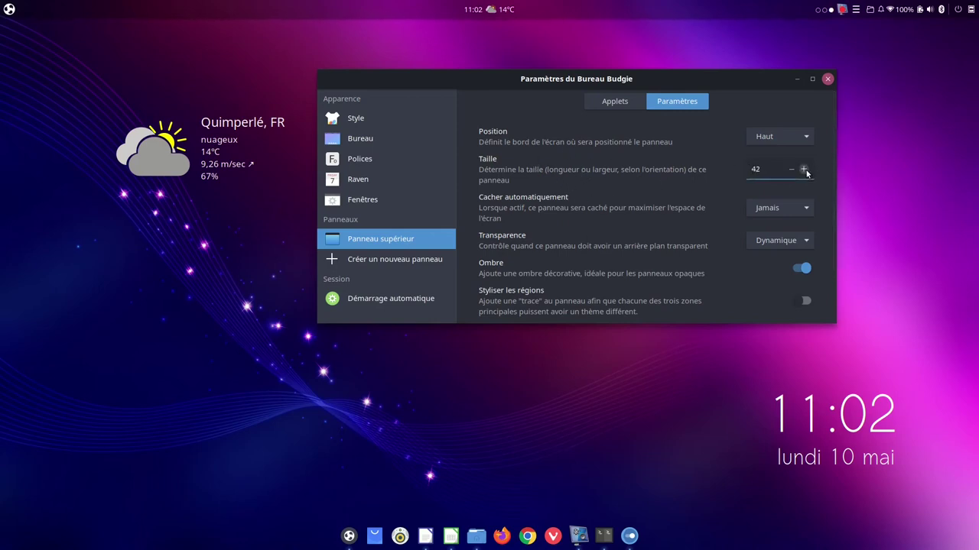
click(803, 168)
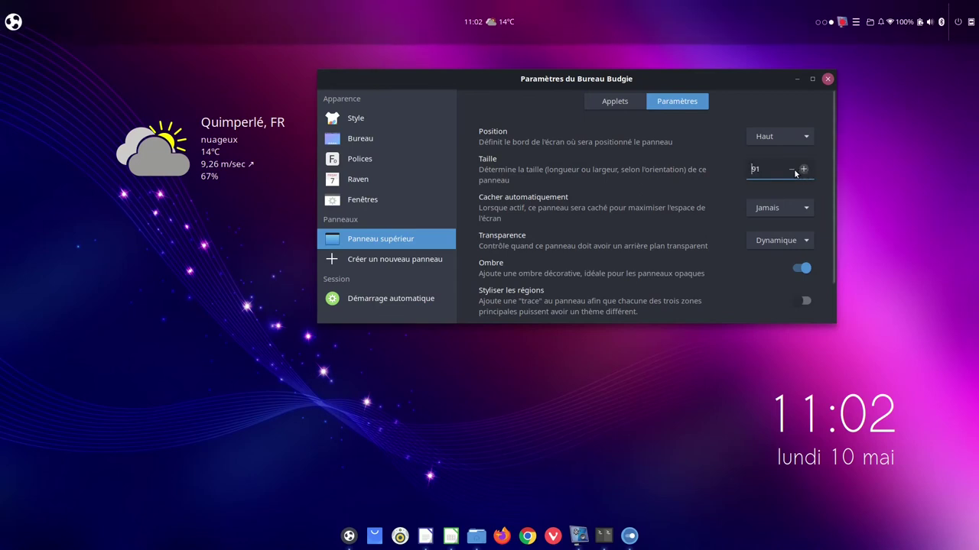
click(792, 169)
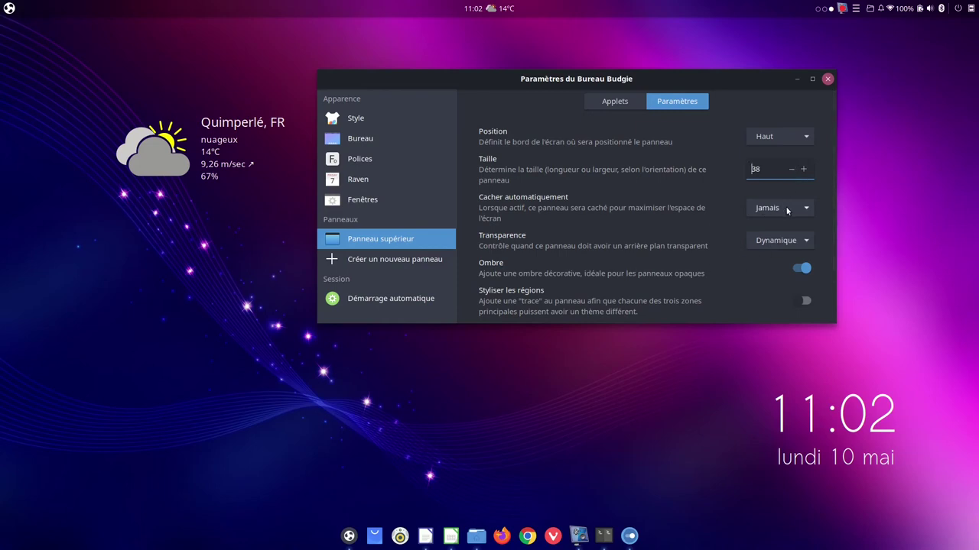
Set the top panel's automatic hiding to Intelligent and test it by moving the settings window against the panel.
drag(666, 82, 562, 109)
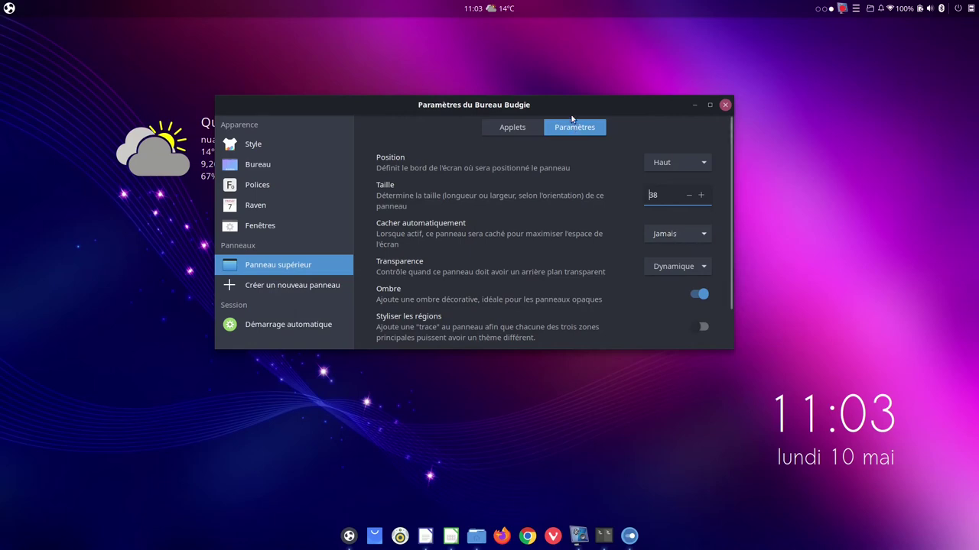
mouse_move(570, 103)
mouse_down()
mouse_move(573, 19)
mouse_move(583, 35)
mouse_move(572, 103)
mouse_move(573, 25)
mouse_move(570, 101)
mouse_up()
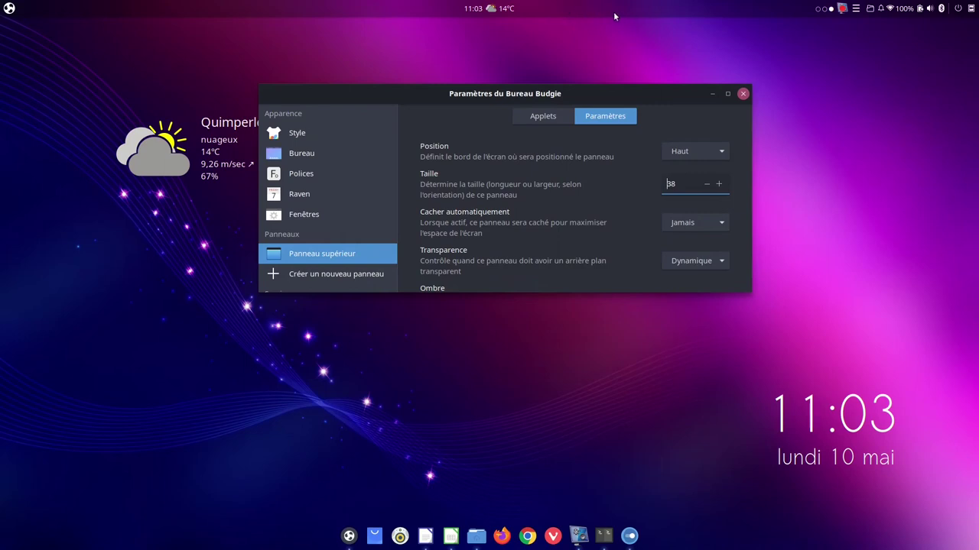
click(722, 224)
click(690, 210)
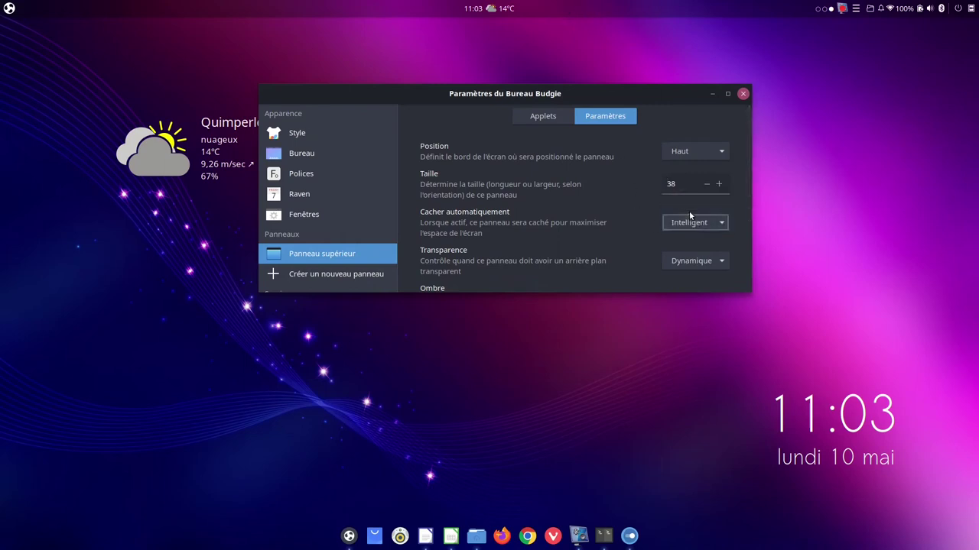
drag(614, 92, 581, 3)
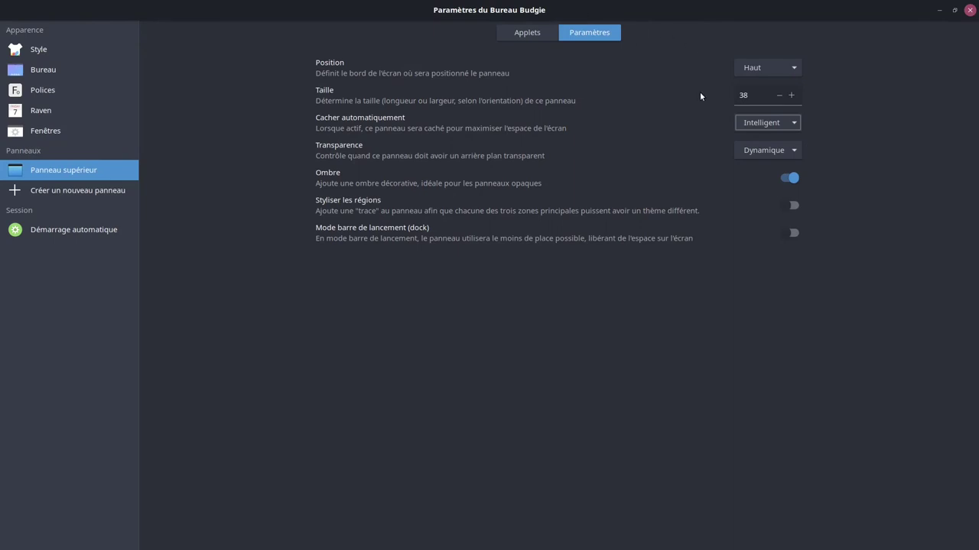
drag(680, 11, 629, 77)
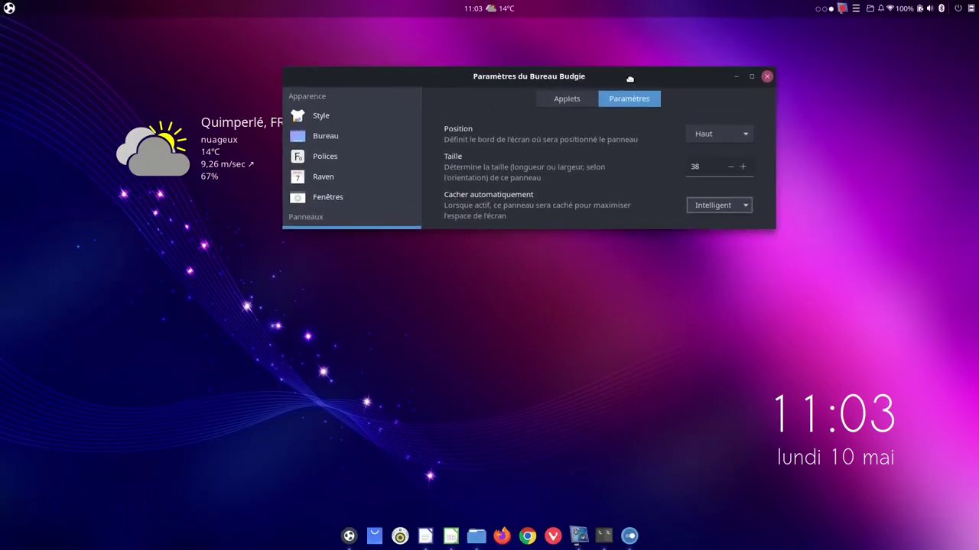
Set the top panel's automatic hiding to Automatique and test it by placing the settings window over the panel.
click(740, 207)
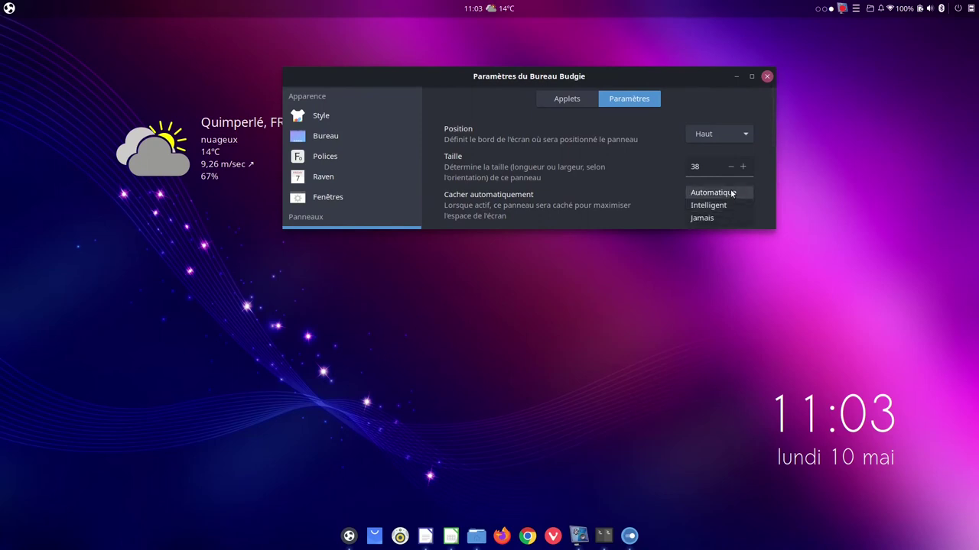
click(731, 193)
drag(628, 76, 592, 13)
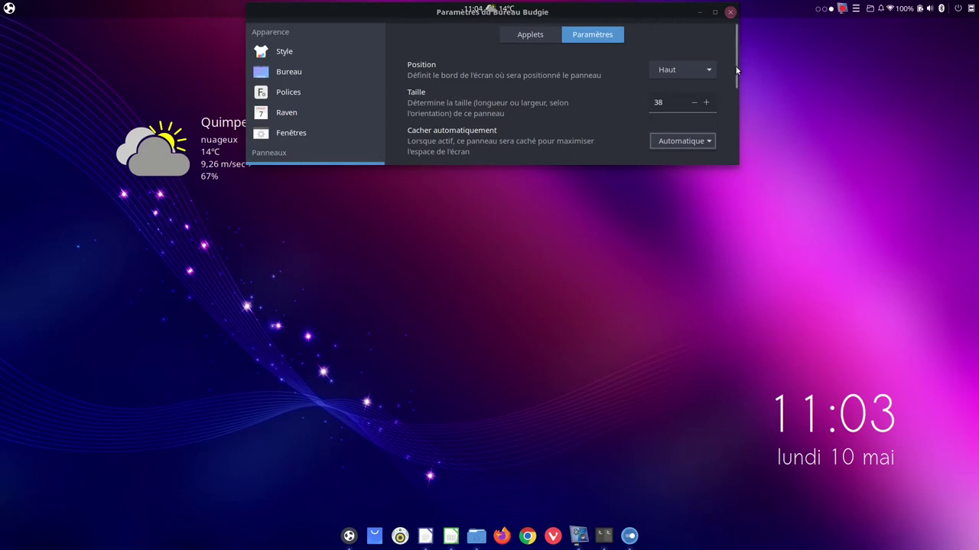
scroll(737, 72, down, 5)
scroll(737, 72, up, 5)
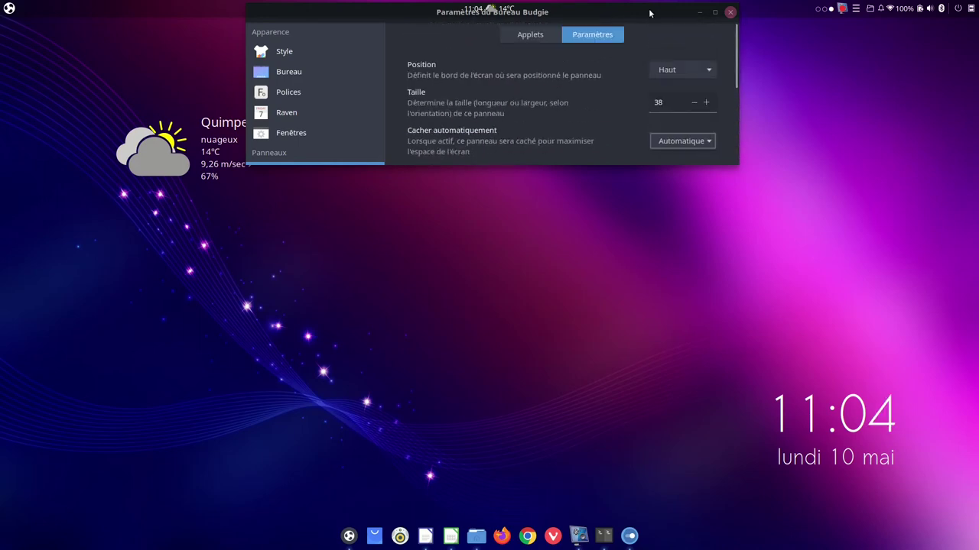
click(689, 145)
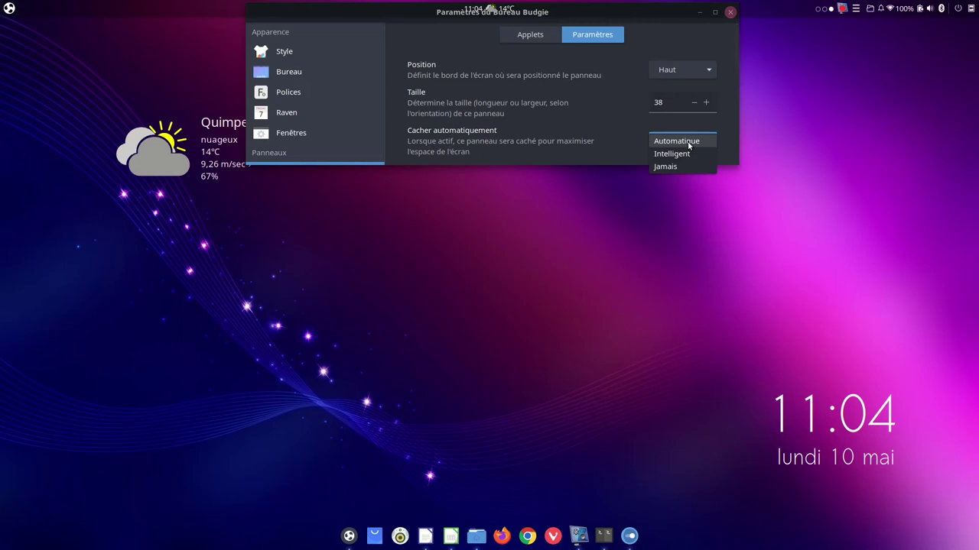
click(662, 37)
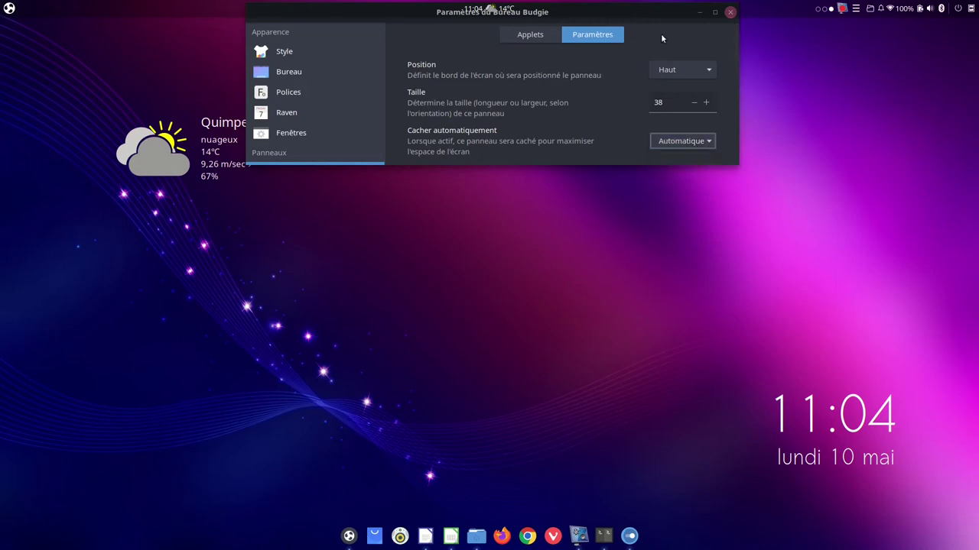
click(533, 273)
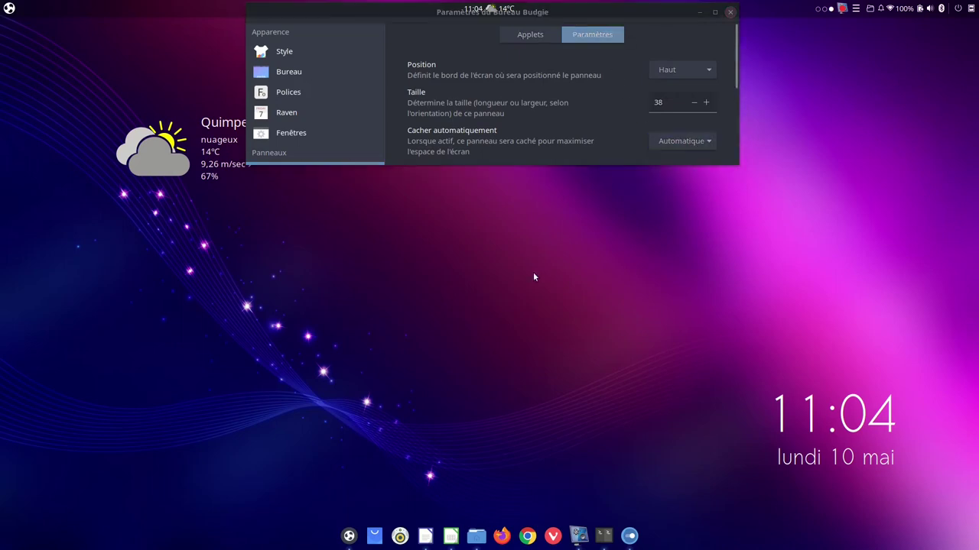
click(693, 28)
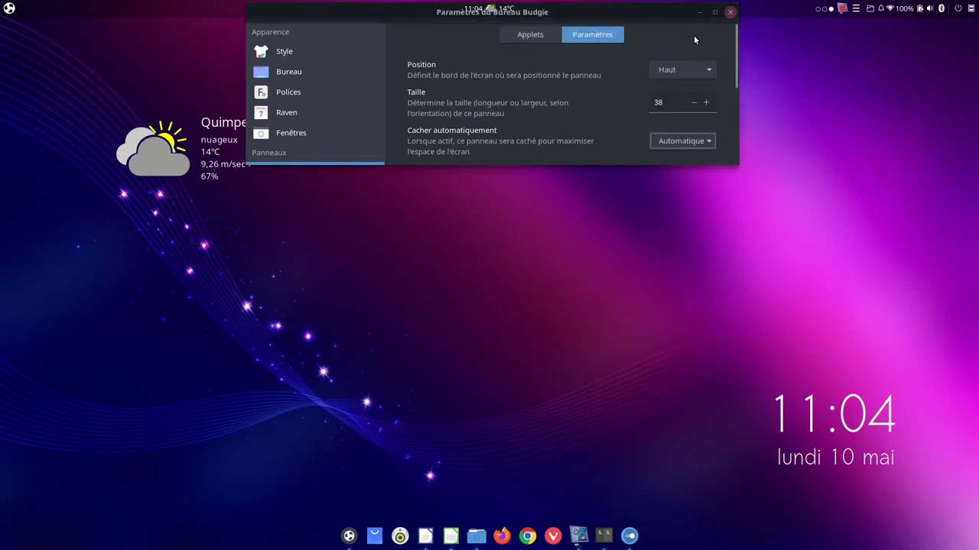
drag(715, 19, 676, 8)
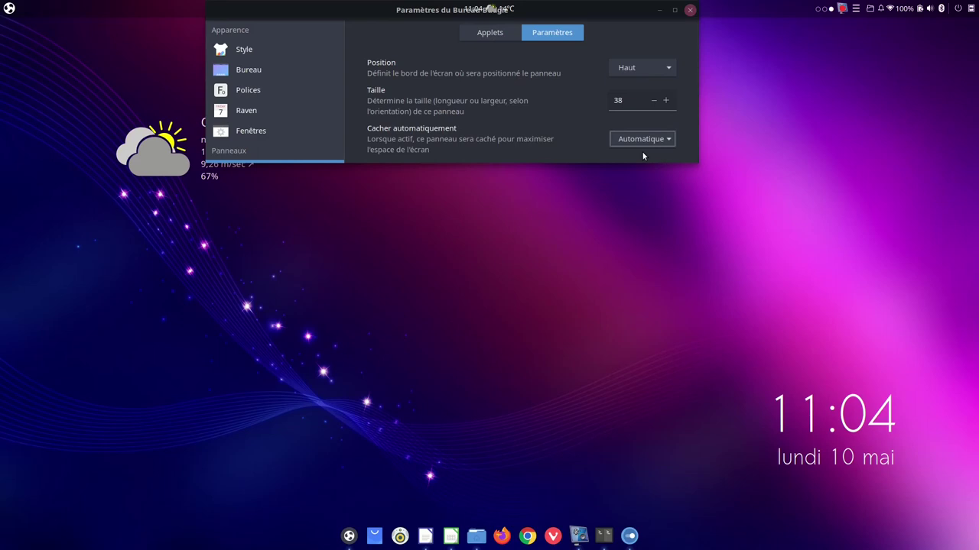
Switch the panel's automatic hiding to Intelligent and back to Jamais, and move the settings window clear of the panel.
click(657, 139)
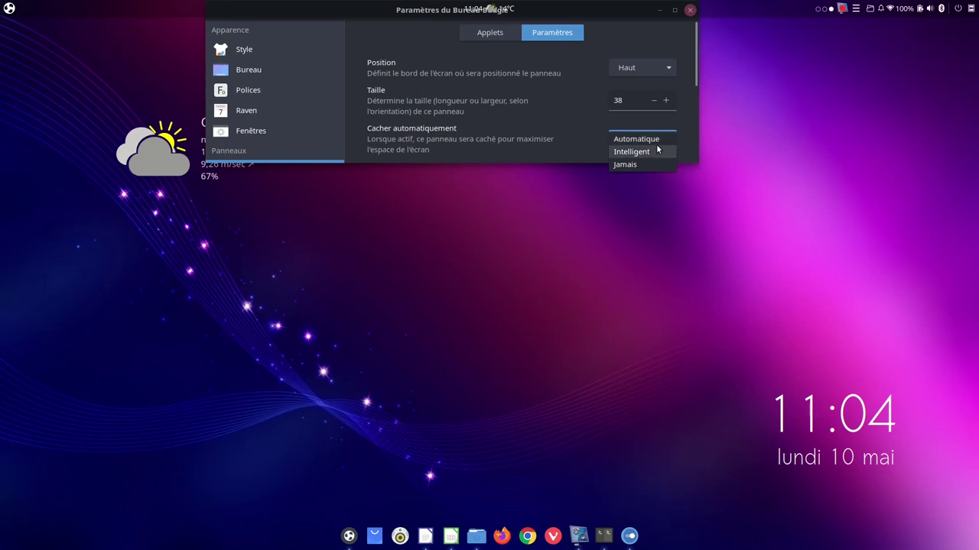
click(657, 151)
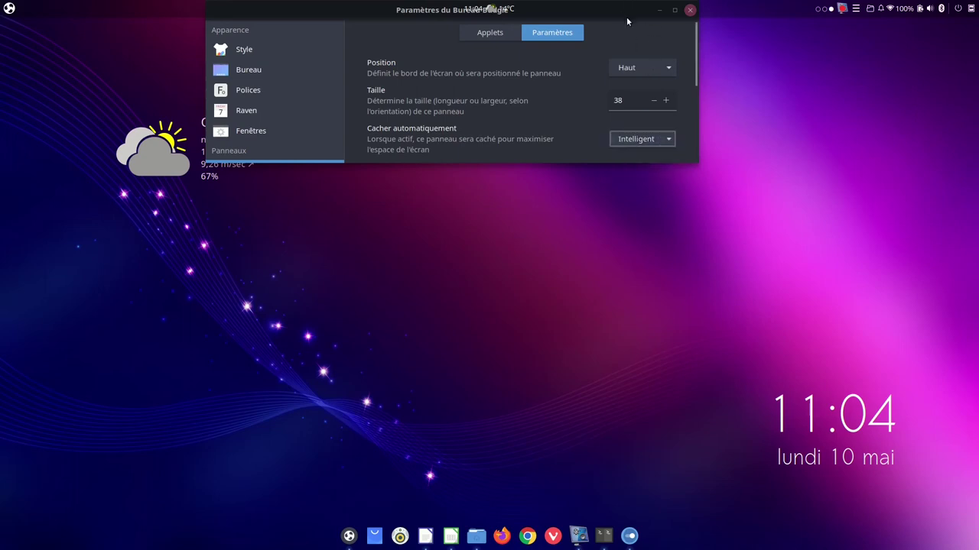
click(663, 140)
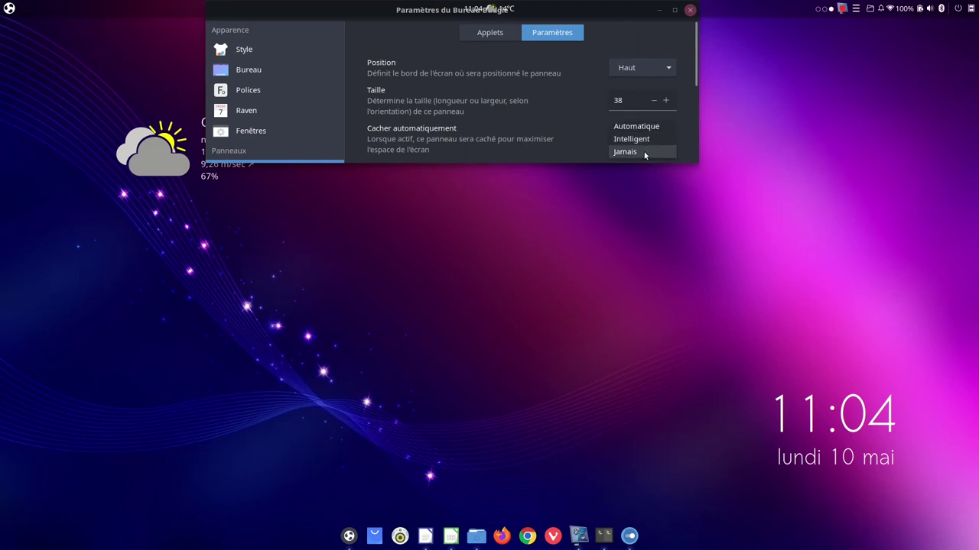
click(644, 152)
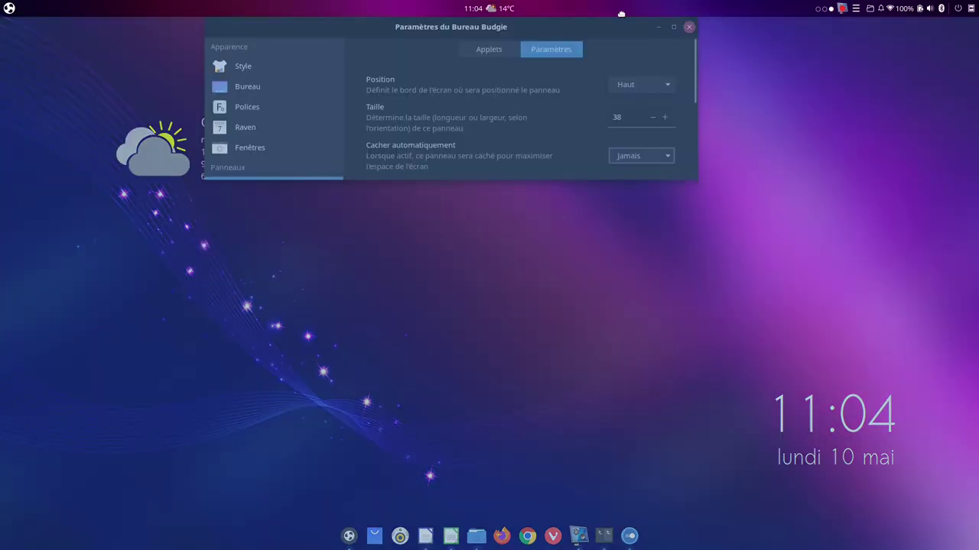
drag(621, 13, 628, 92)
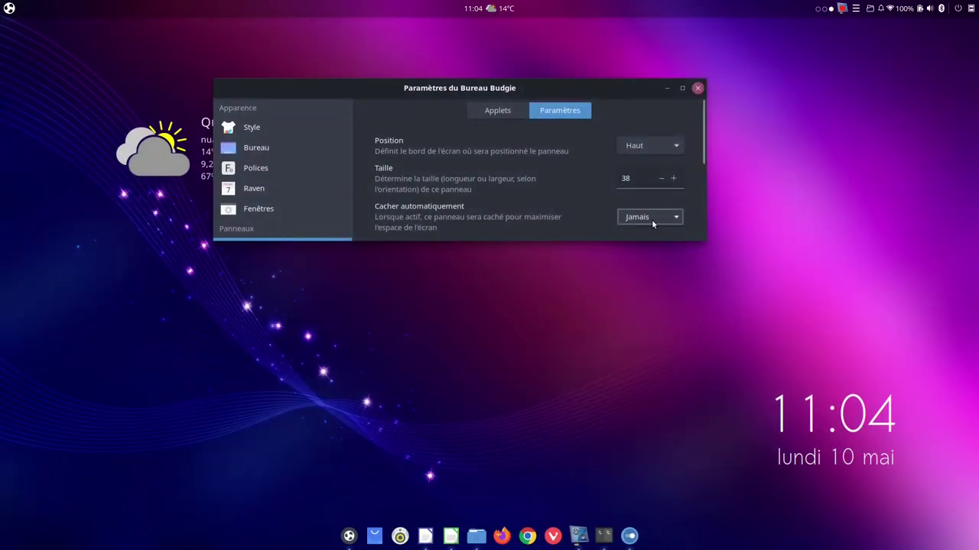
Enlarge the settings window vertically while showing the top panel's applets, and open the Démarrage automatique list.
click(510, 114)
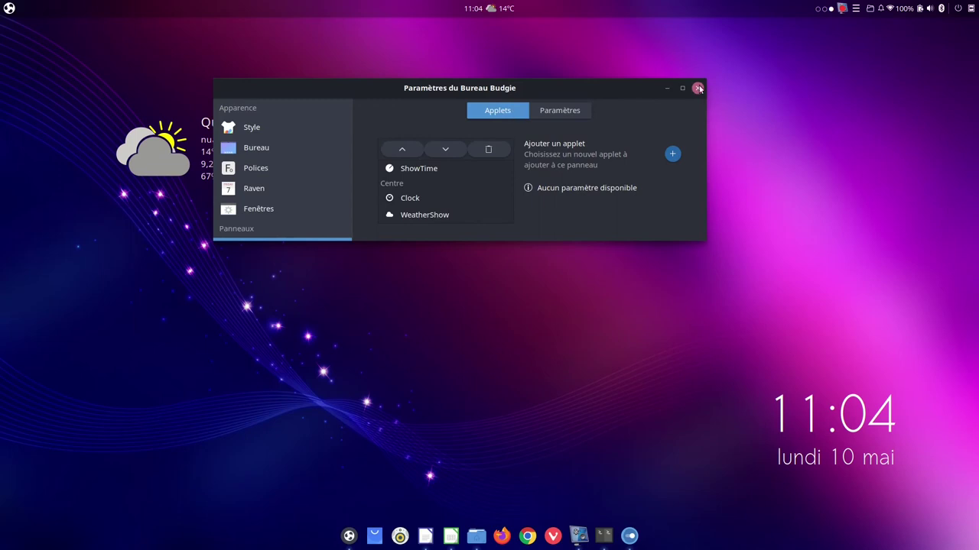
drag(509, 88, 497, 61)
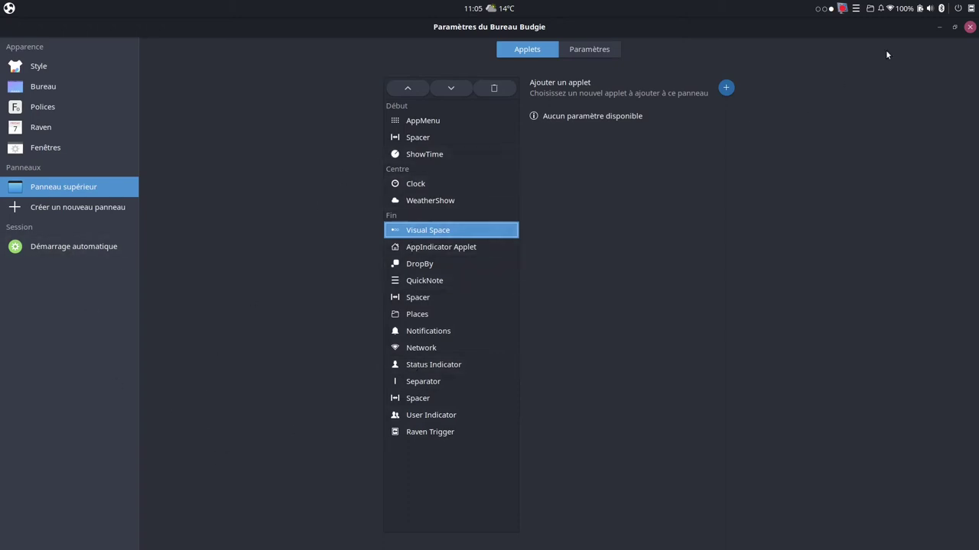
click(954, 27)
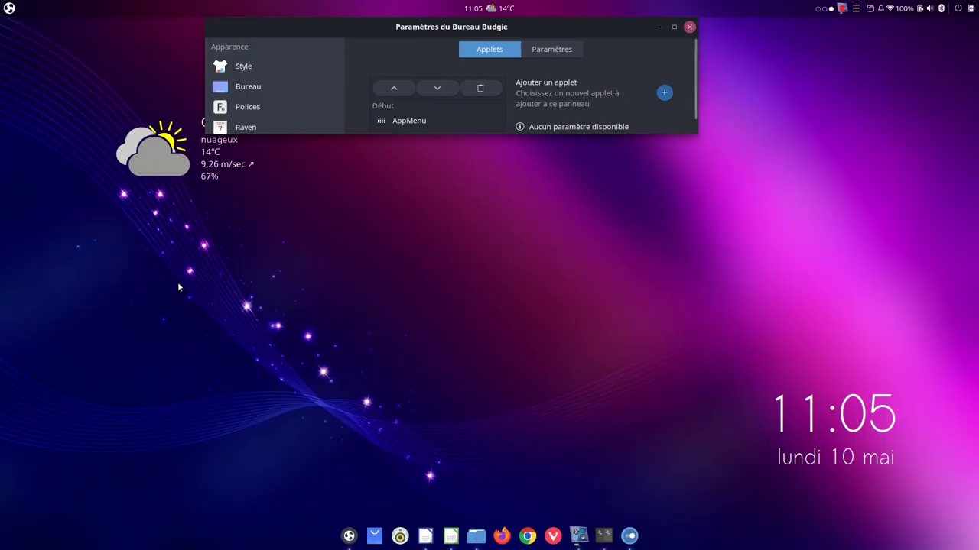
drag(428, 133, 421, 313)
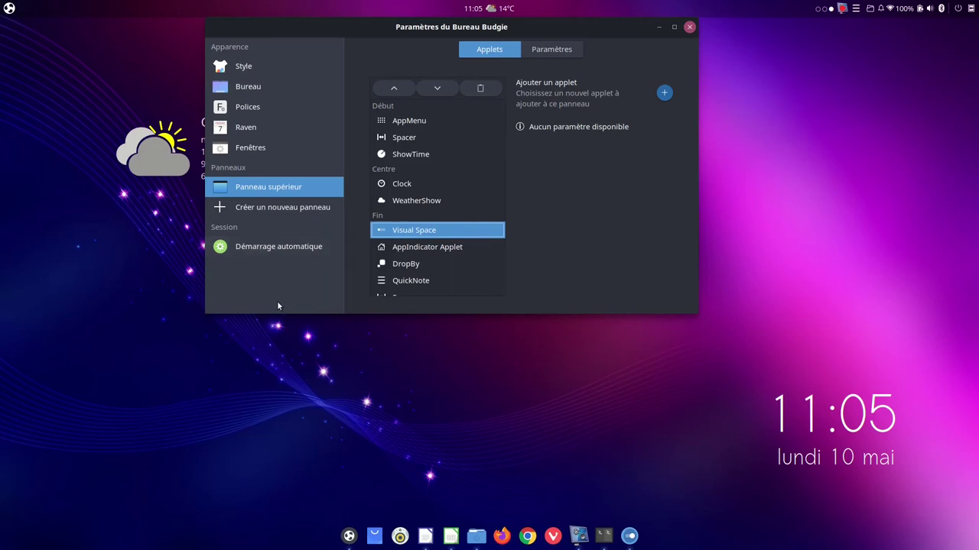
click(272, 250)
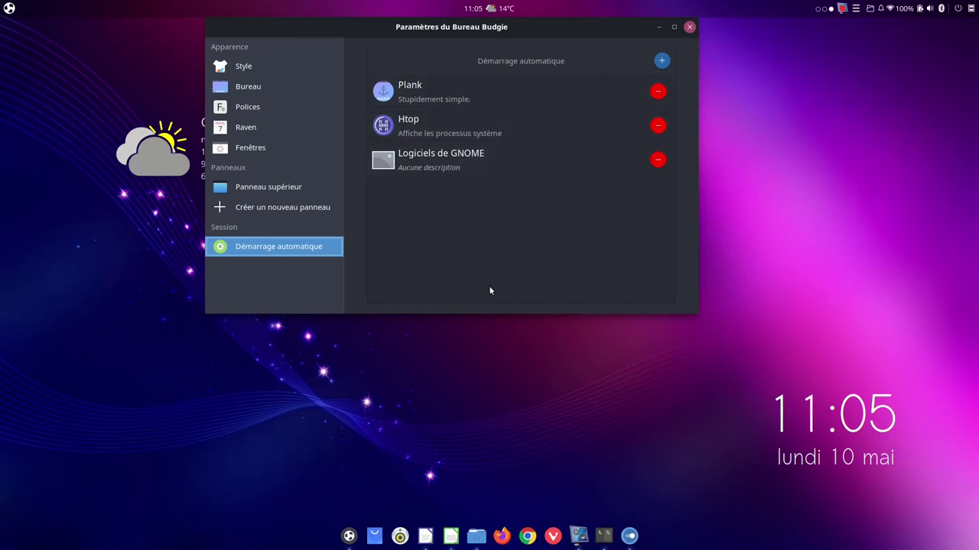
Close the Budgie desktop settings and open Applications au démarrage from the Outils Système applications.
click(687, 27)
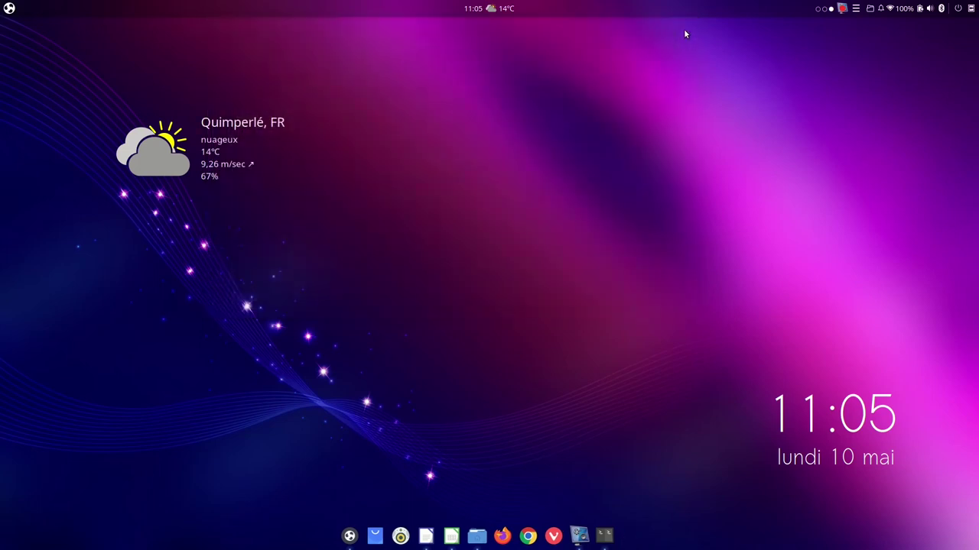
click(9, 8)
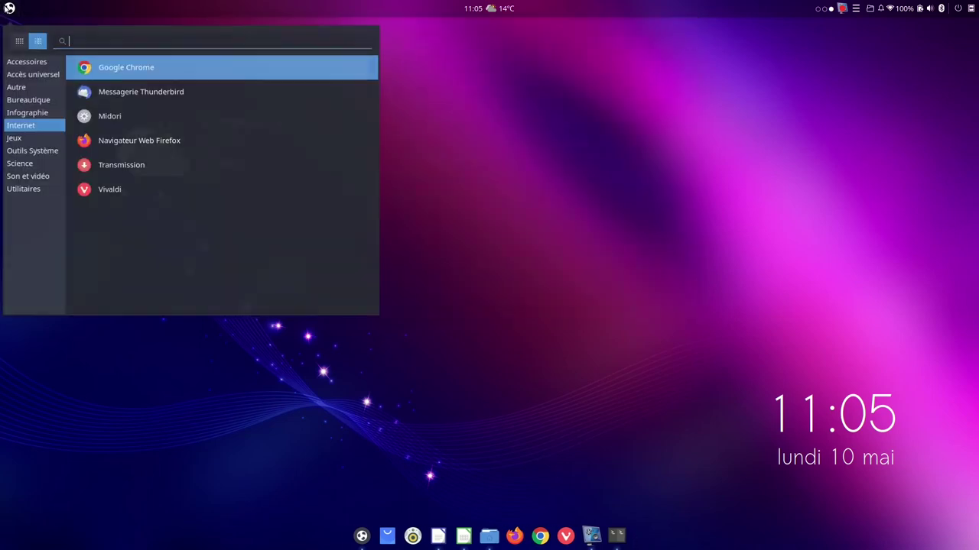
click(23, 151)
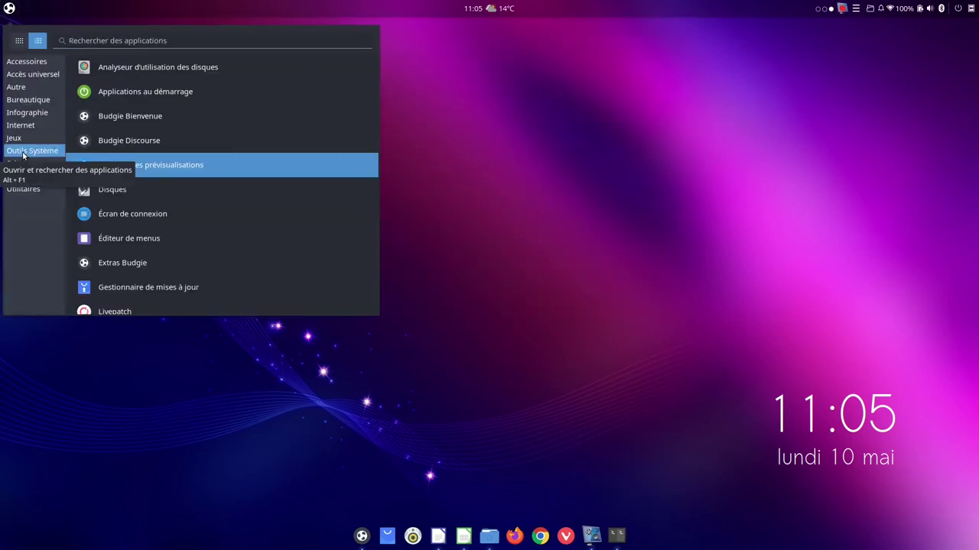
click(137, 91)
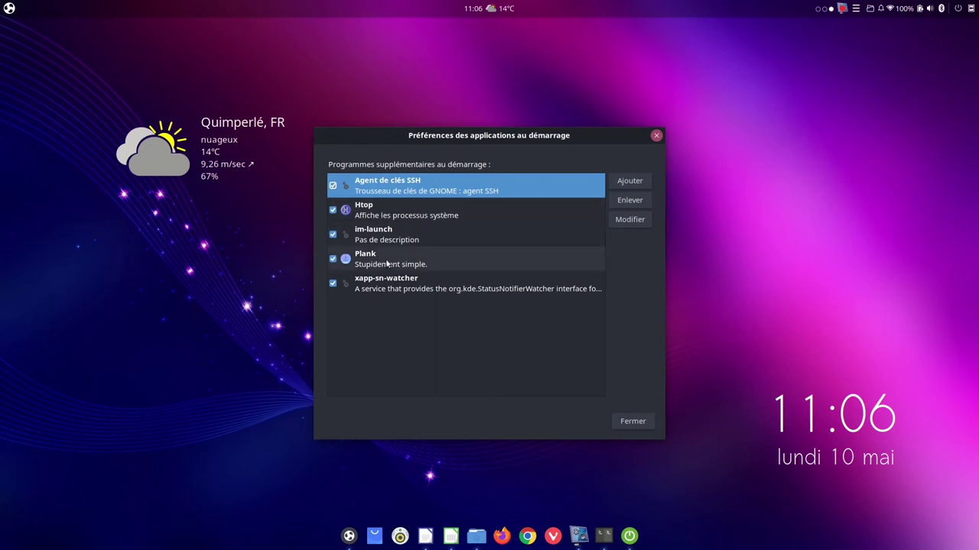
Reopen Paramètres du Bureau Budgie beside the startup preferences window and show its Démarrage automatique list.
click(9, 8)
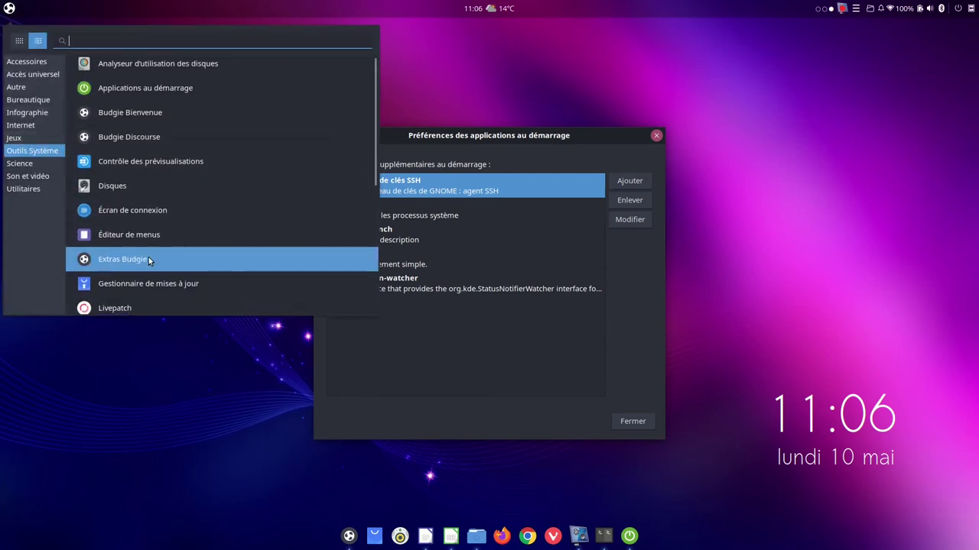
scroll(149, 261, down, 5)
scroll(148, 257, down, 2)
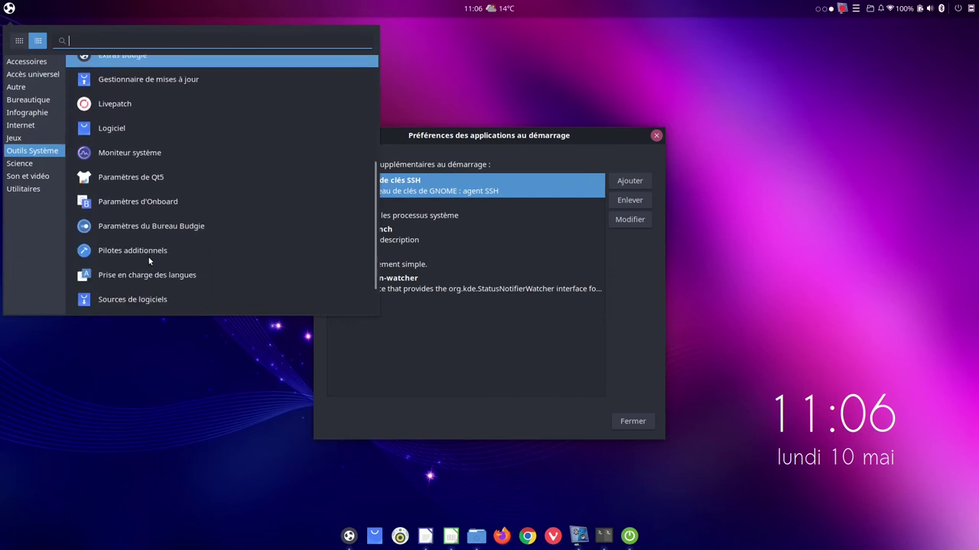
click(158, 220)
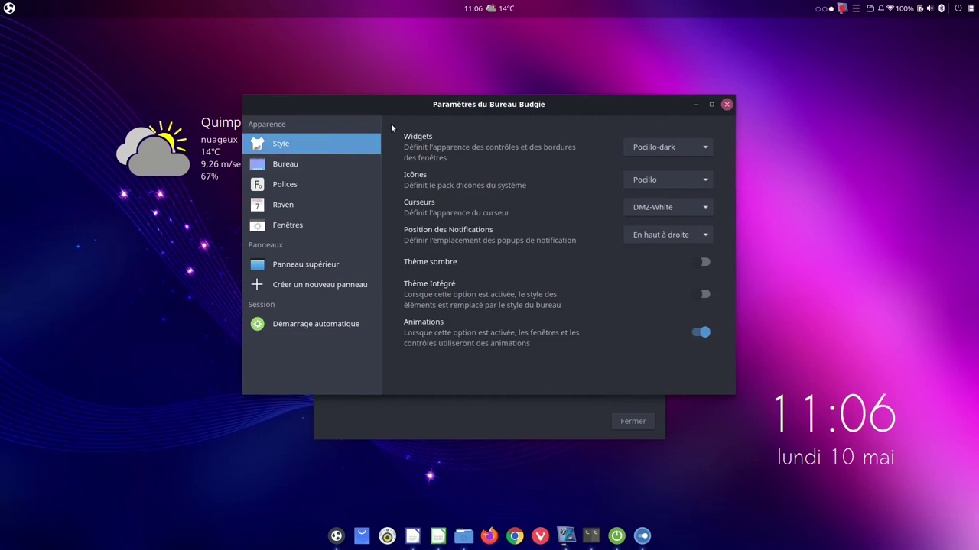
drag(482, 104, 295, 79)
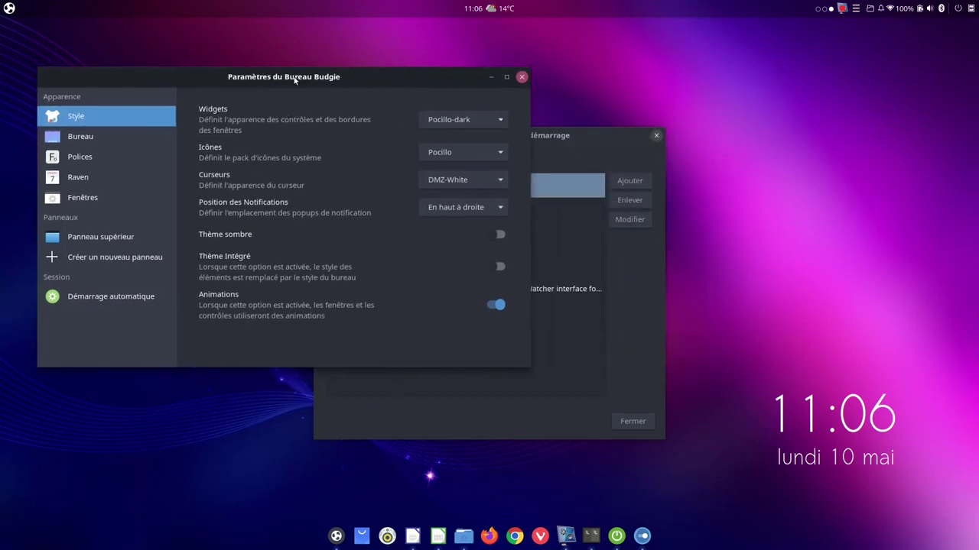
drag(609, 136, 845, 69)
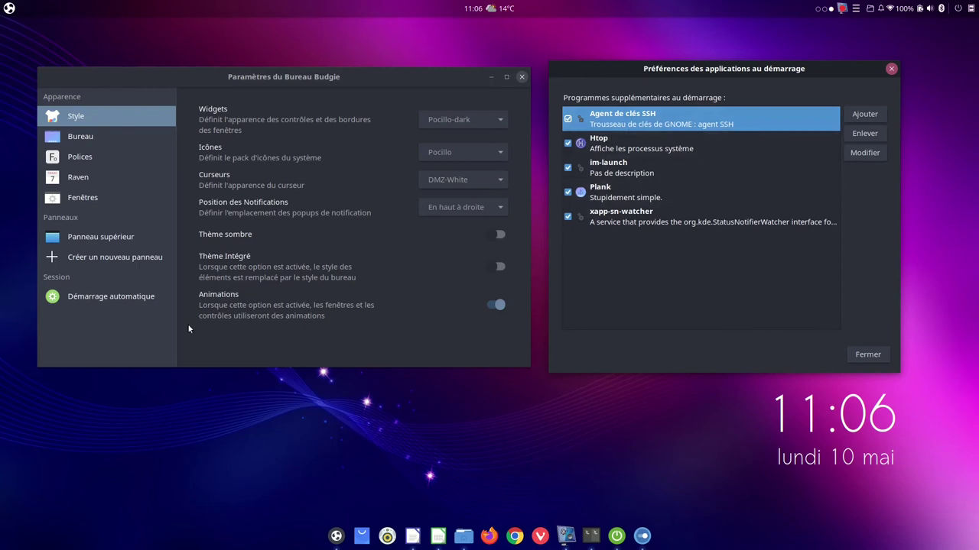
click(138, 297)
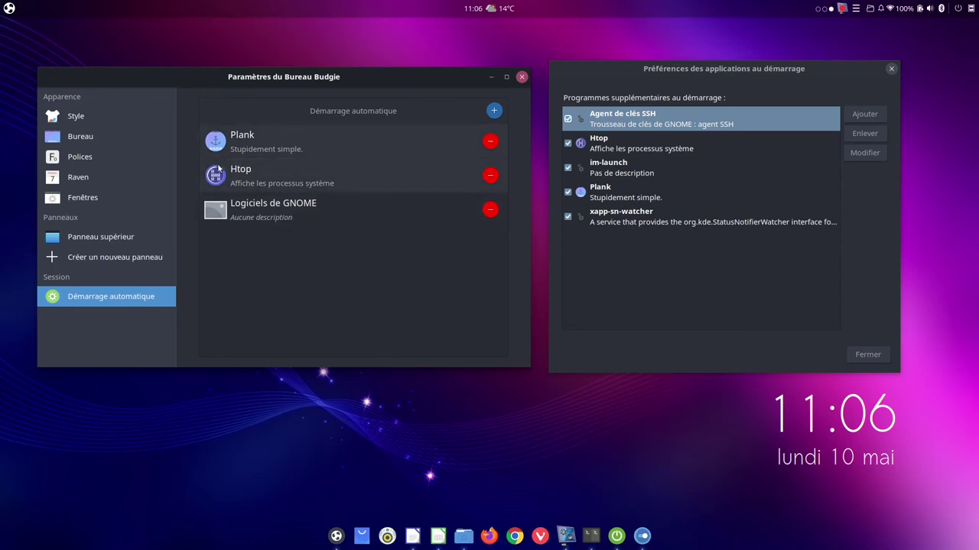
Add the Solitaire AisleRiot application to the Démarrage automatique list.
click(494, 112)
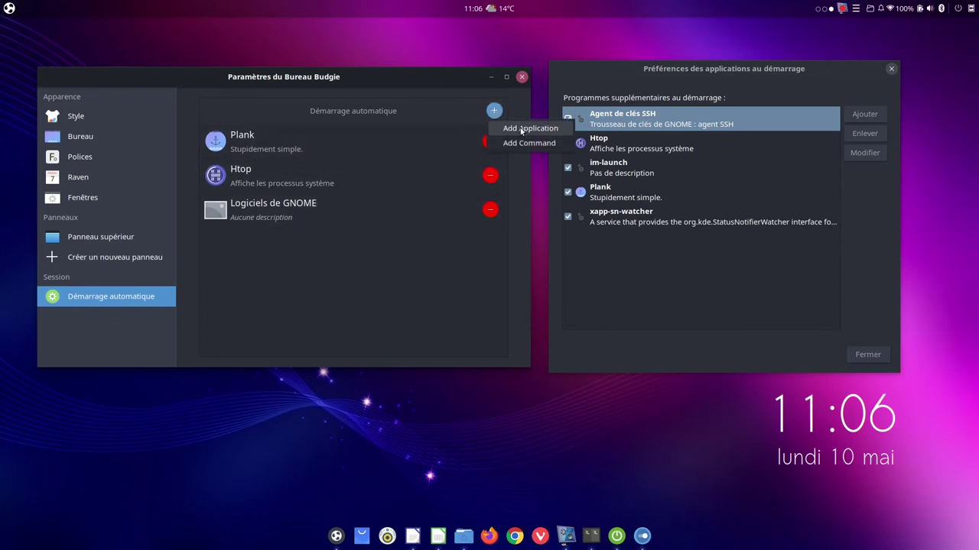
click(521, 129)
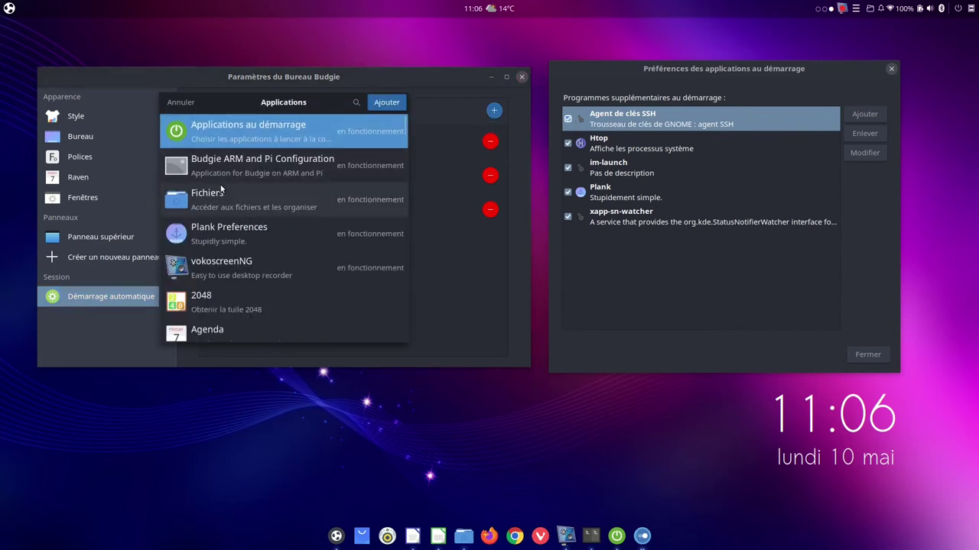
scroll(221, 189, down, 10)
scroll(221, 187, up, 3)
scroll(221, 187, down, 12)
scroll(221, 188, down, 15)
scroll(221, 189, up, 4)
scroll(221, 189, down, 1)
scroll(219, 214, down, 13)
scroll(220, 219, down, 16)
scroll(219, 219, down, 4)
scroll(220, 220, up, 12)
scroll(220, 219, up, 8)
scroll(214, 228, down, 5)
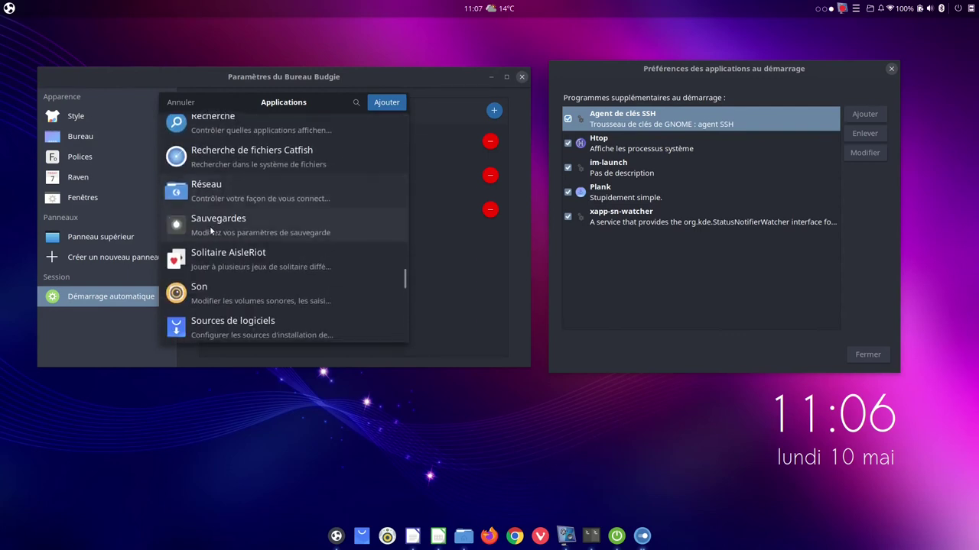
click(218, 256)
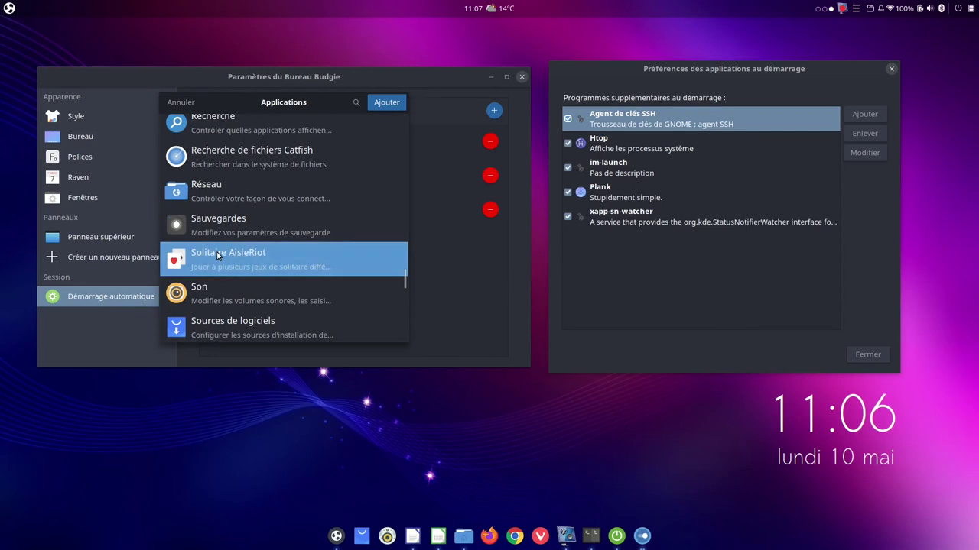
click(391, 97)
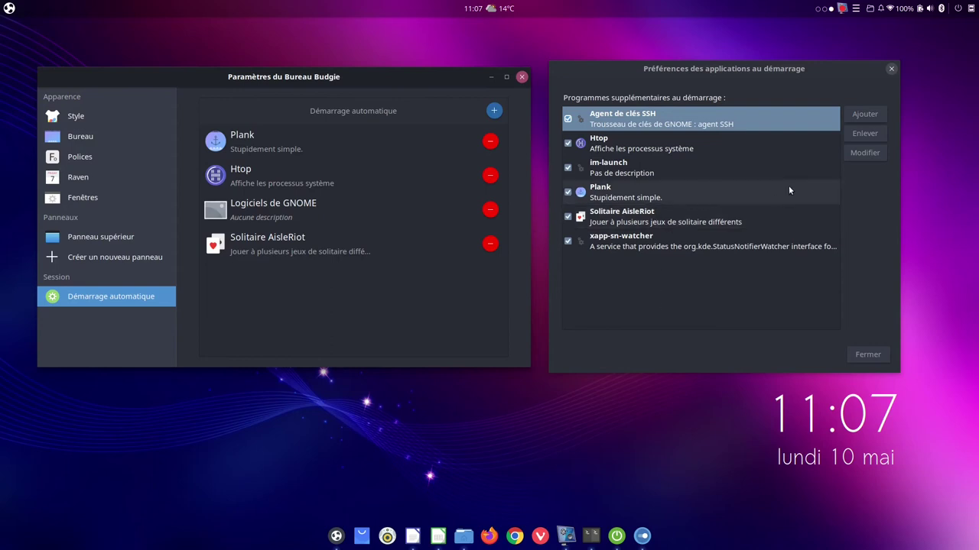
View the startup program form and its command file chooser, cancel both, and close the two startup settings windows.
click(744, 71)
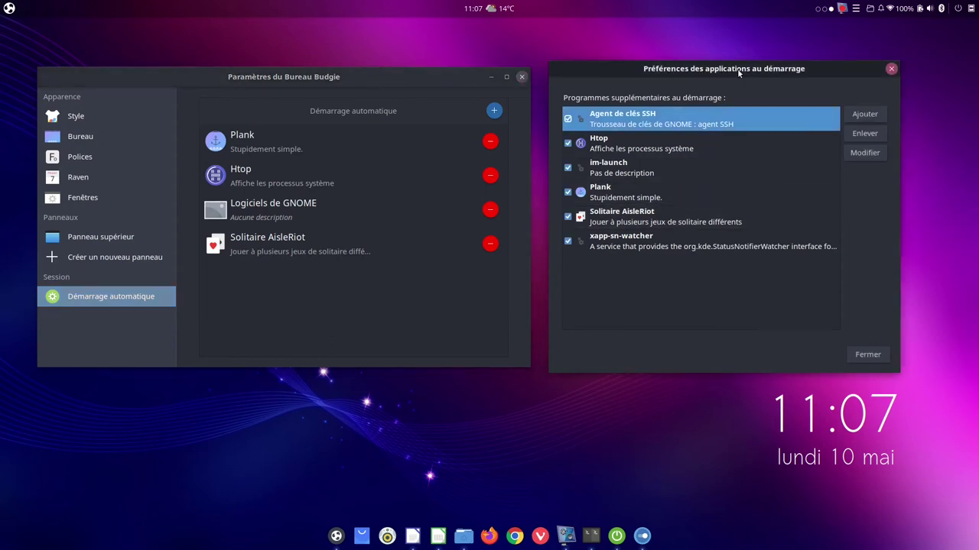
click(864, 115)
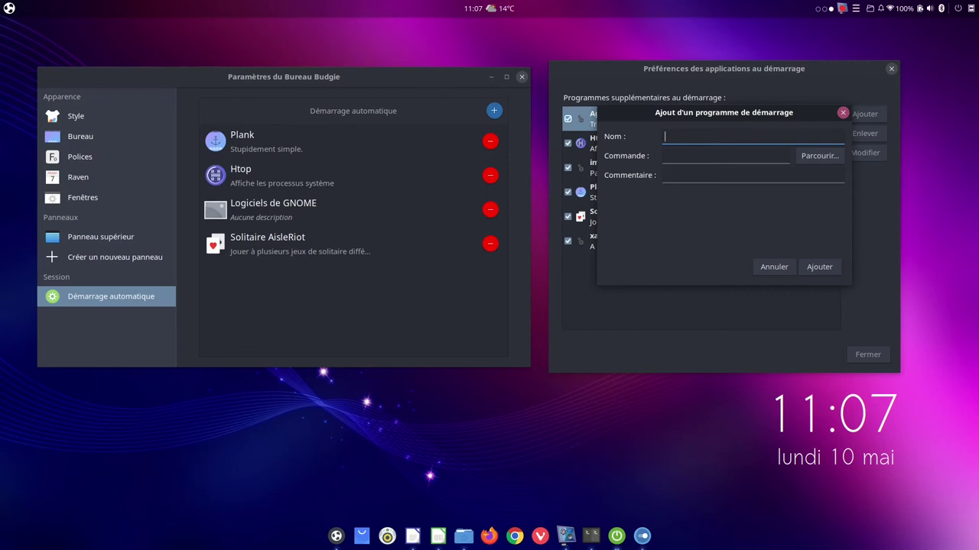
click(807, 159)
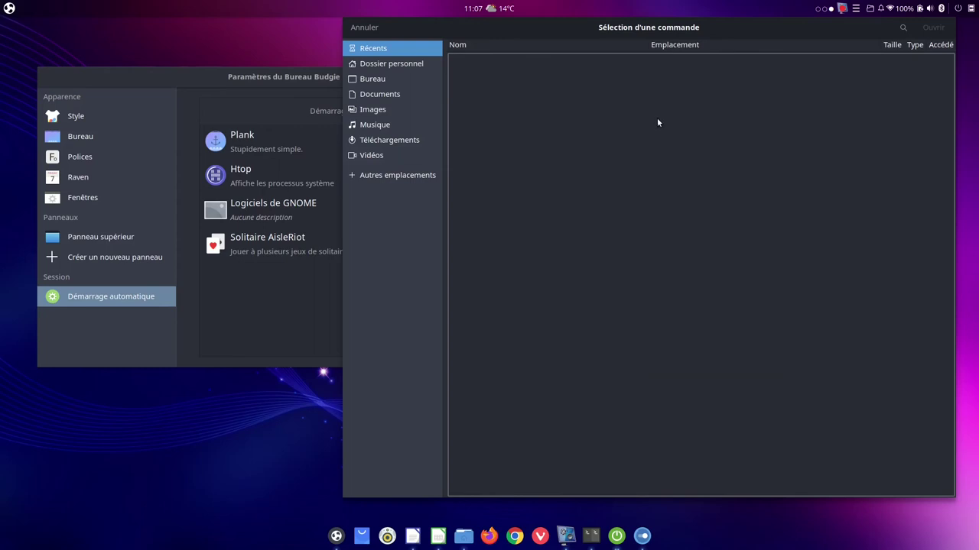
click(362, 28)
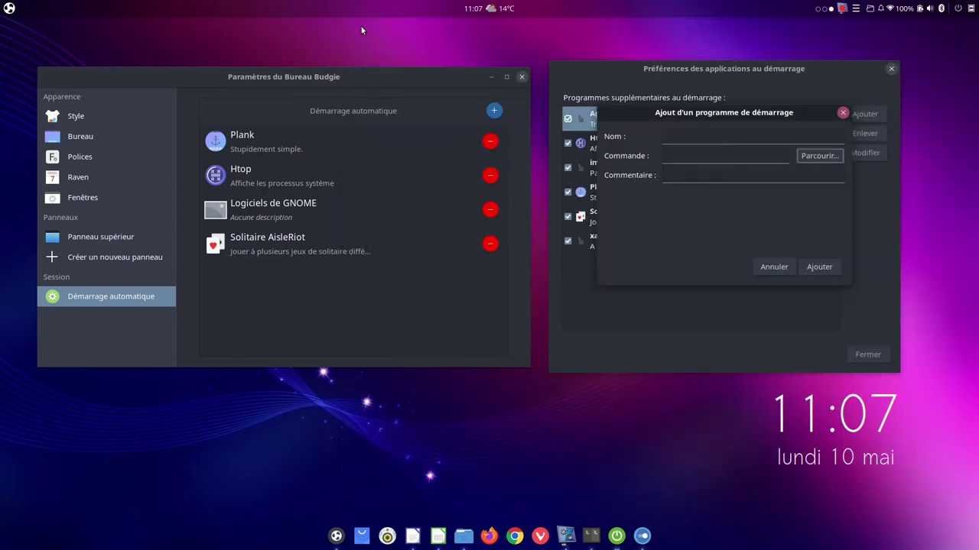
click(765, 266)
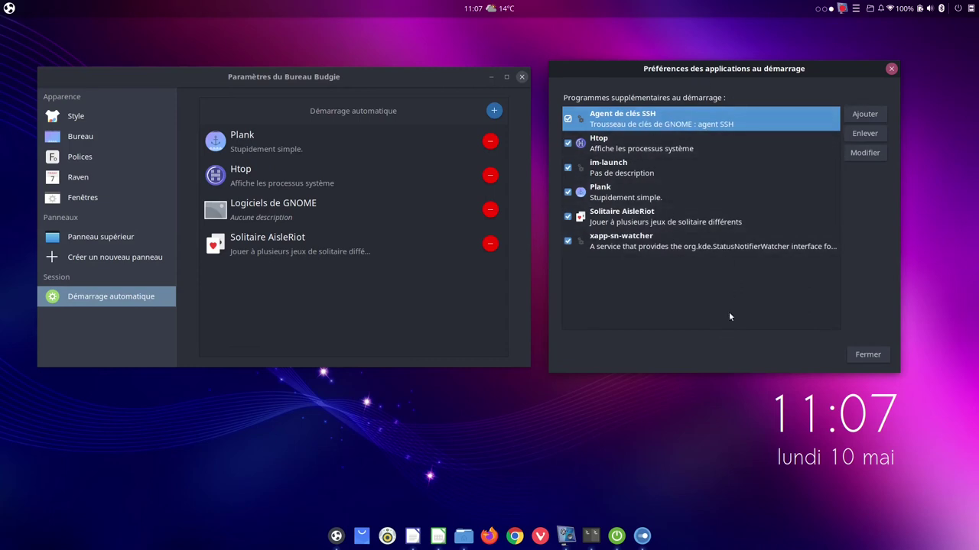
click(868, 356)
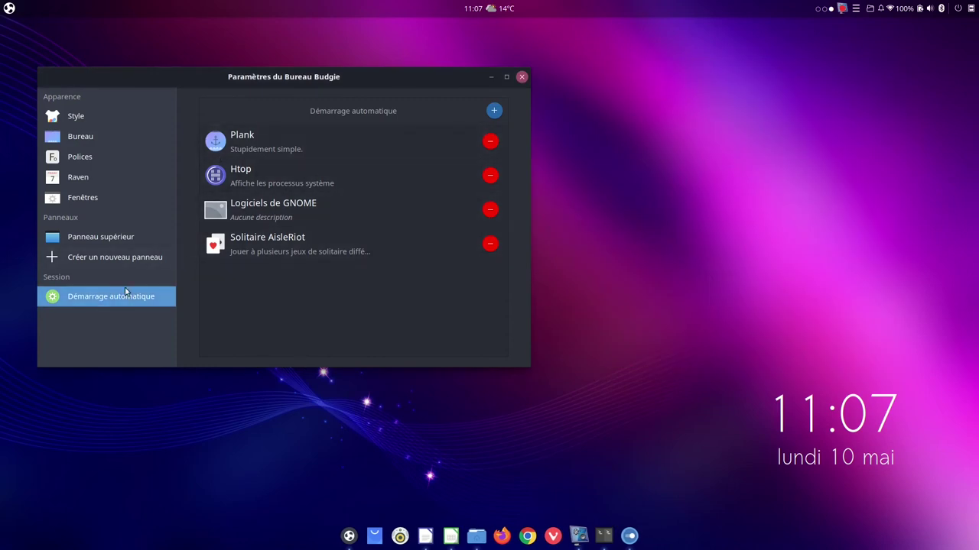
click(522, 77)
Open Prise en charge des langues from the system tools to view the language settings, and close it.
key(super)
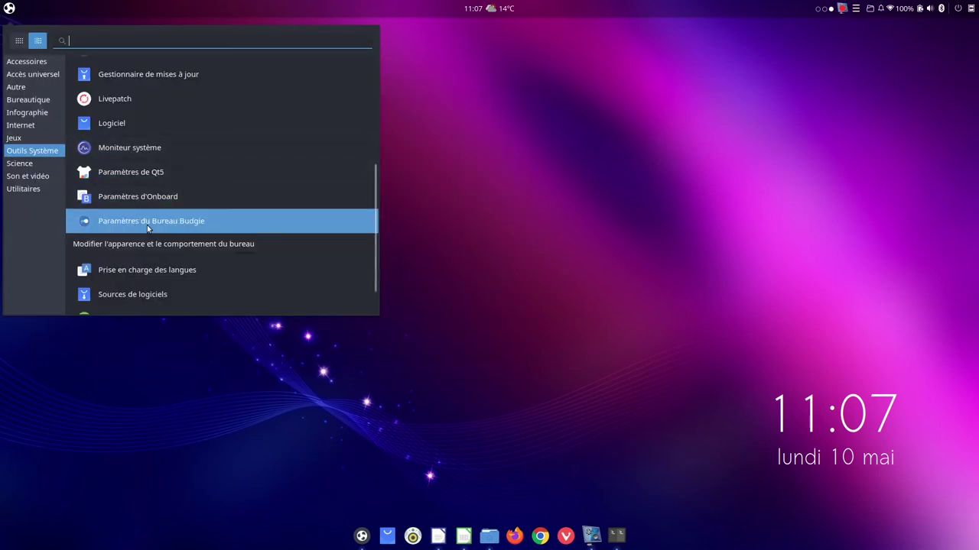
scroll(146, 225, down, 2)
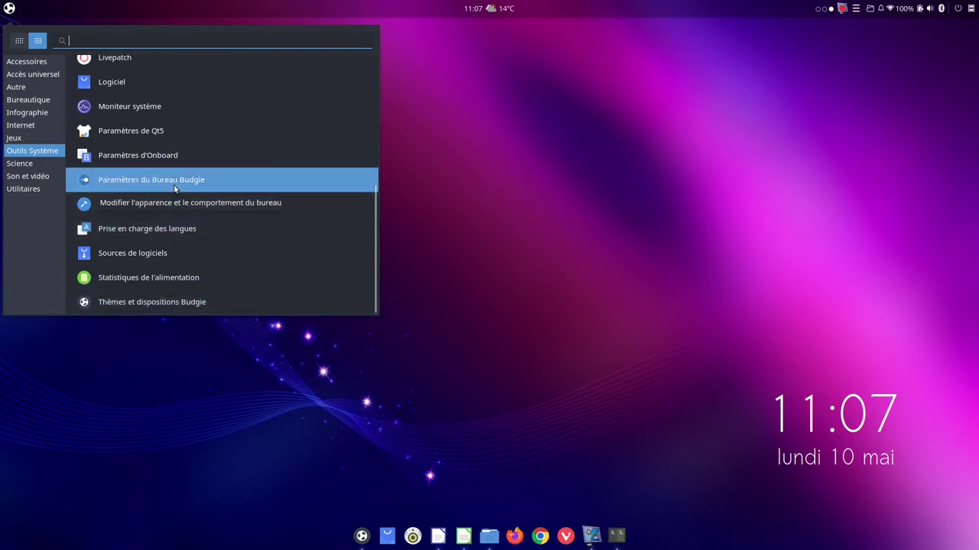
click(156, 231)
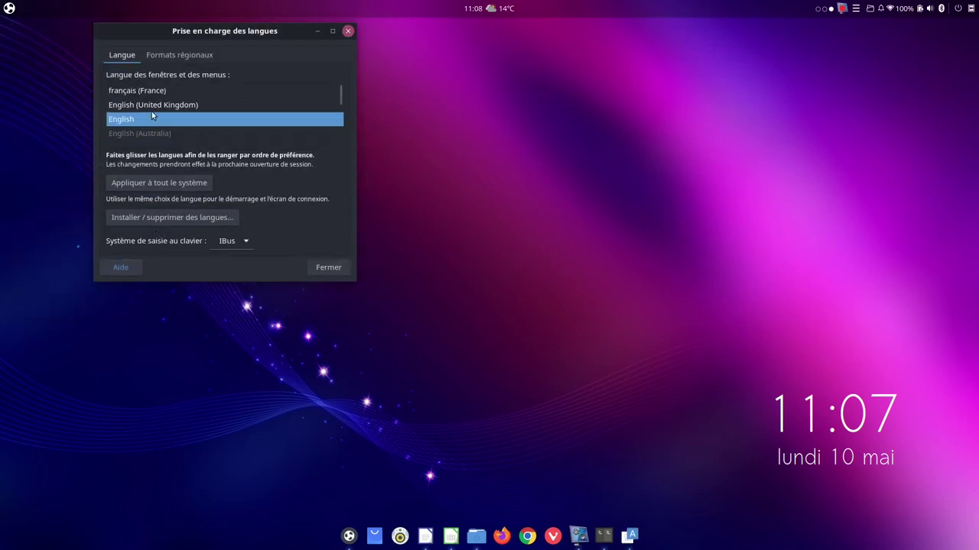
click(329, 268)
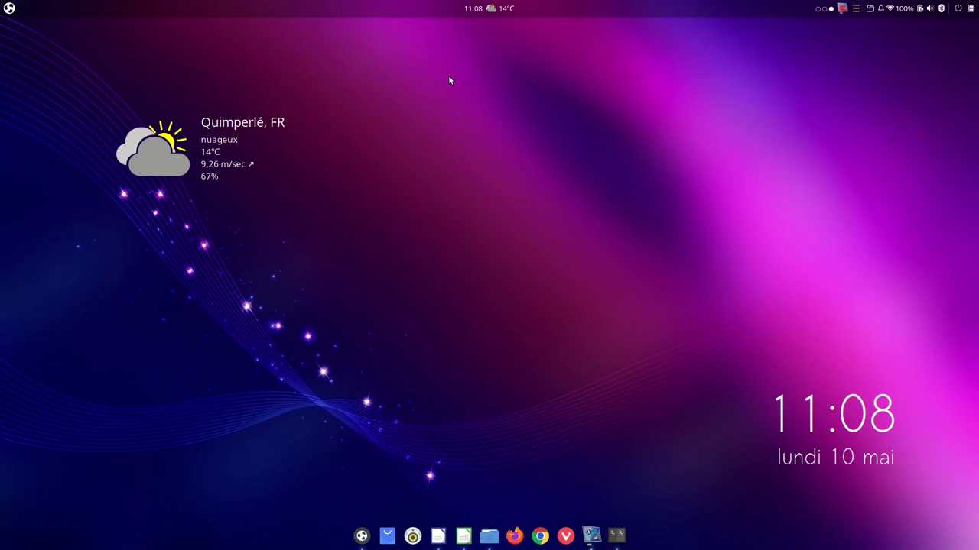
Open Budgie Bienvenue from the system tools and go to its Pour bien commencer section.
click(9, 7)
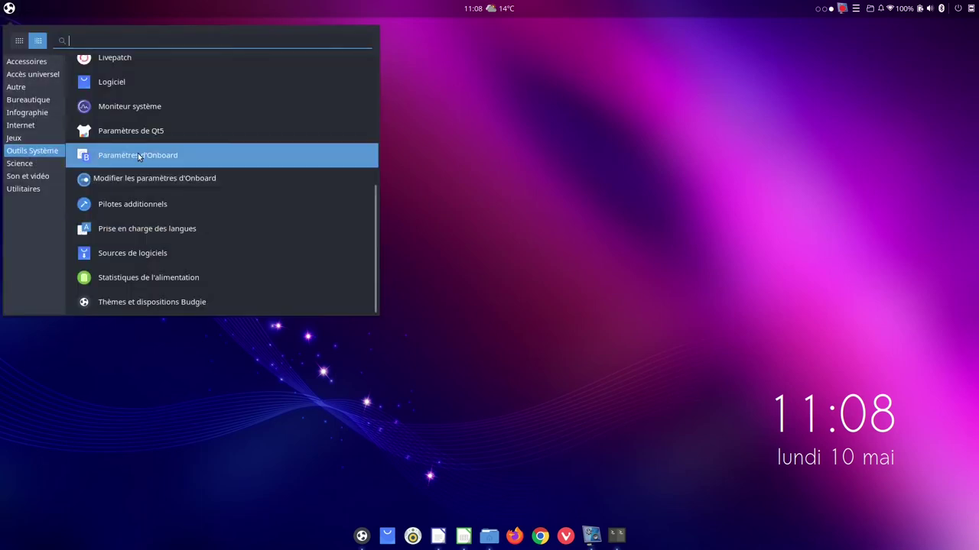
scroll(138, 153, up, 5)
click(134, 119)
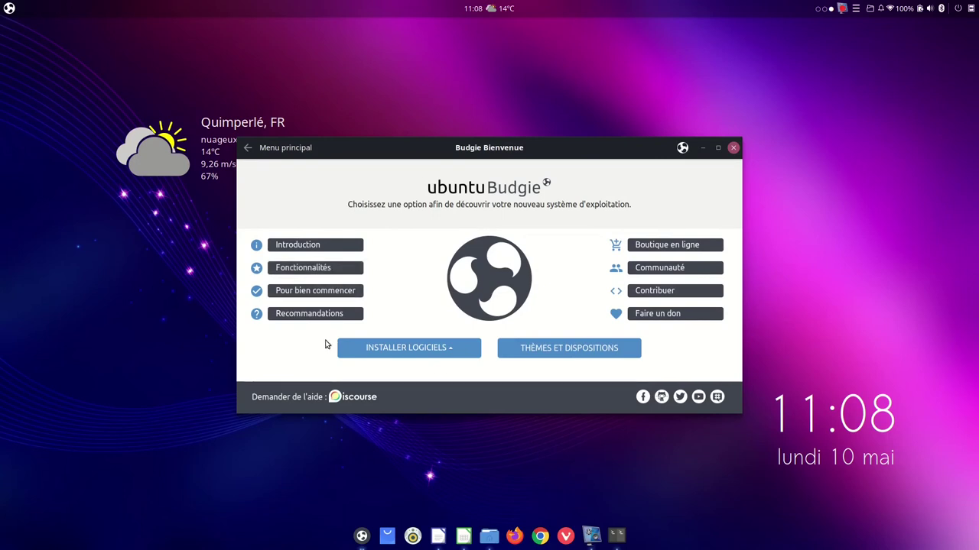
click(325, 298)
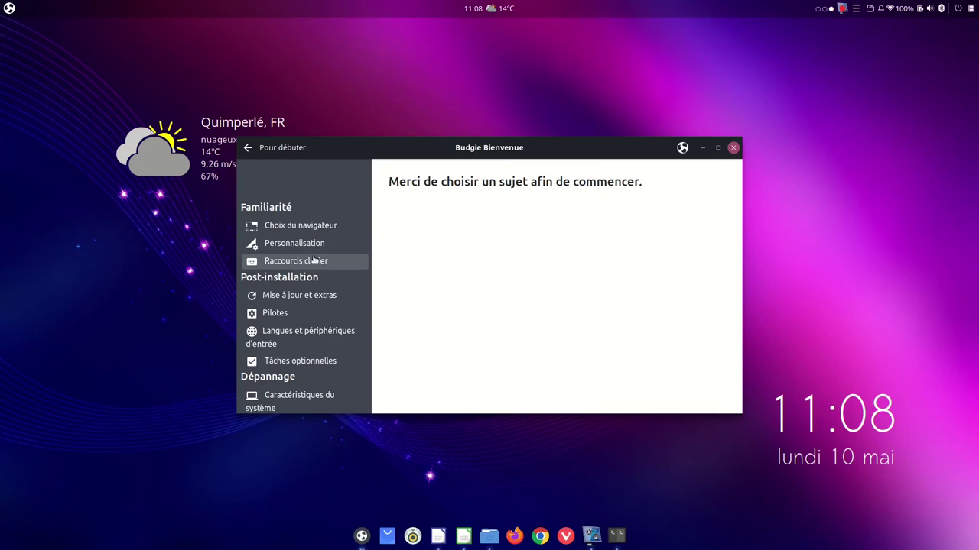
Review the Raccourcis clavier page listing the Budgie desktop and common application shortcuts.
click(314, 260)
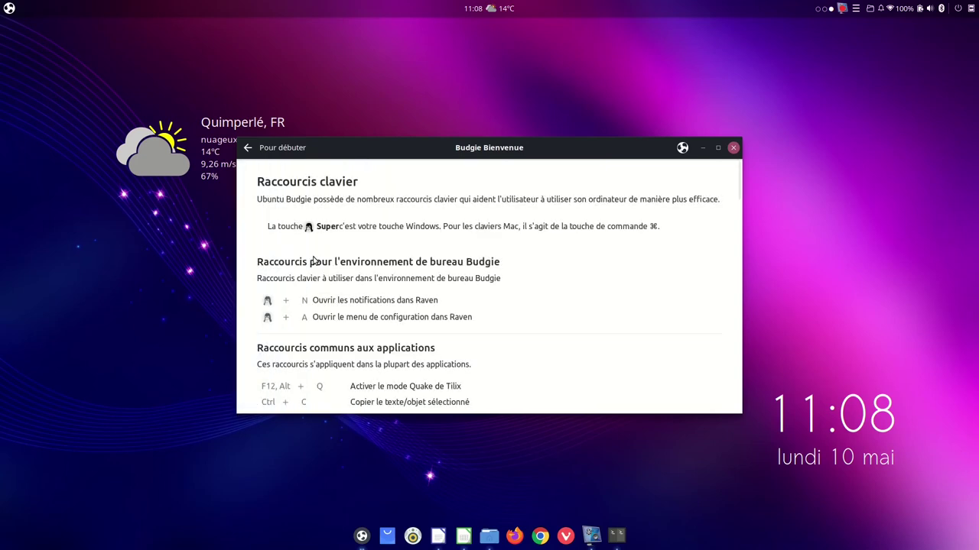
scroll(456, 343, down, 5)
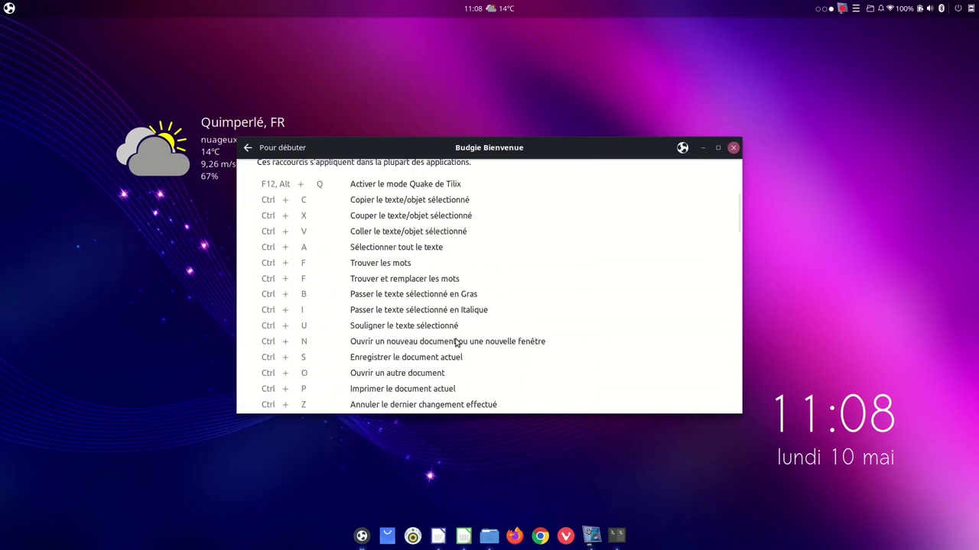
scroll(456, 343, up, 5)
scroll(456, 344, down, 5)
scroll(456, 343, up, 5)
scroll(456, 344, down, 6)
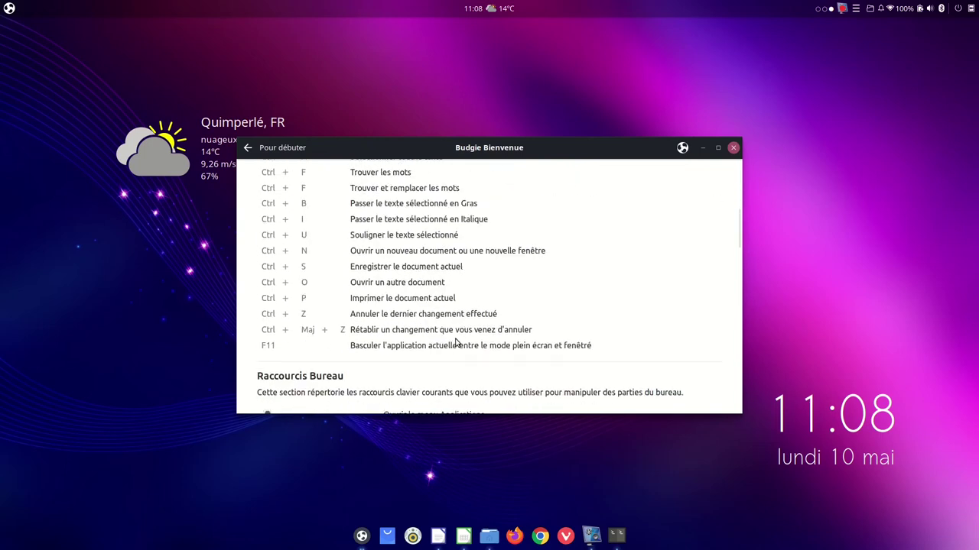
View the Mise à jour et extras topic in a maximized window and bring back the topic list.
click(253, 155)
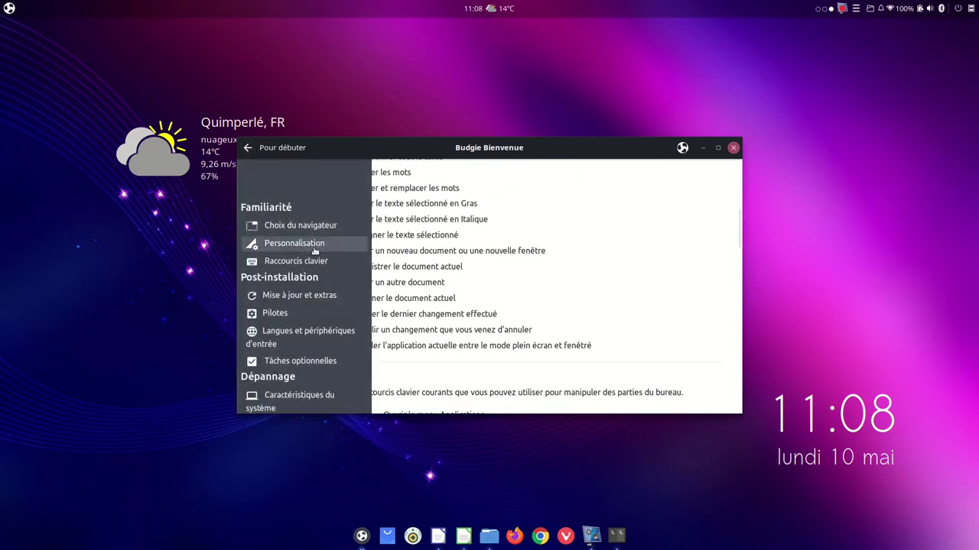
click(306, 298)
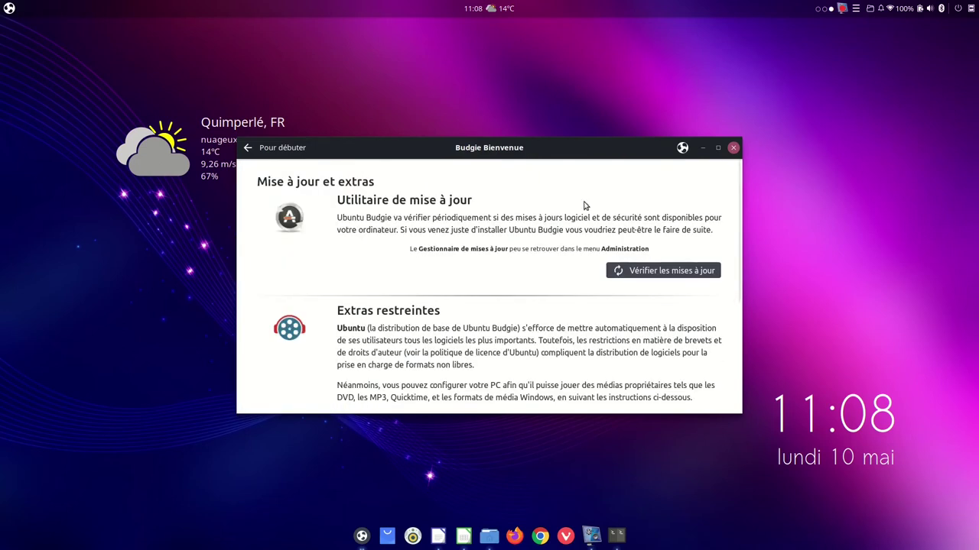
click(718, 147)
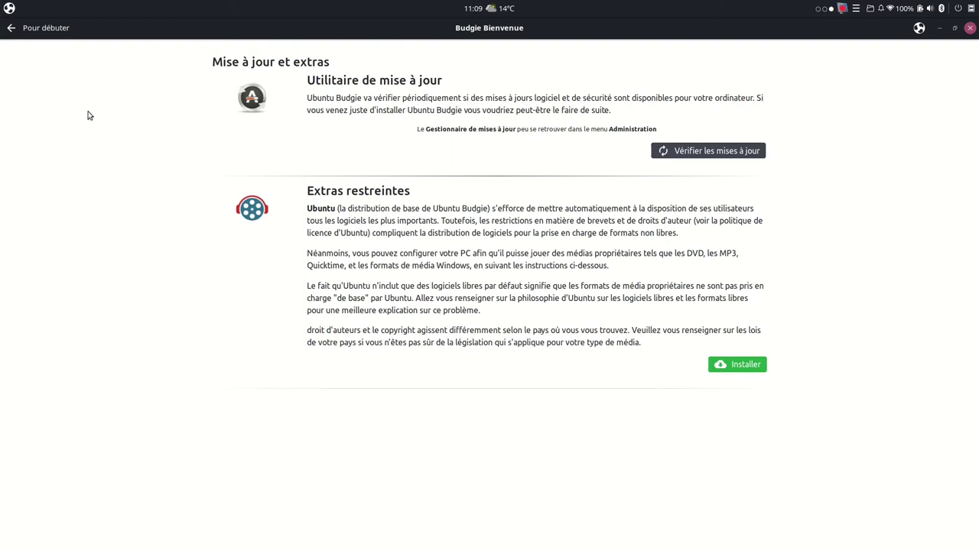
click(11, 31)
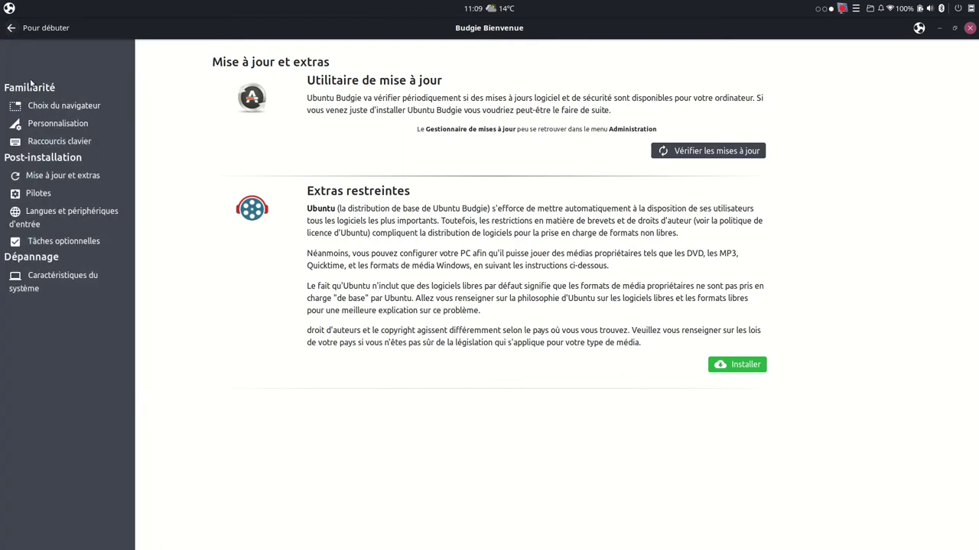
View the Pilotes topic, check the Pilotes additionnels tool and close it, and bring back the topic list.
click(40, 194)
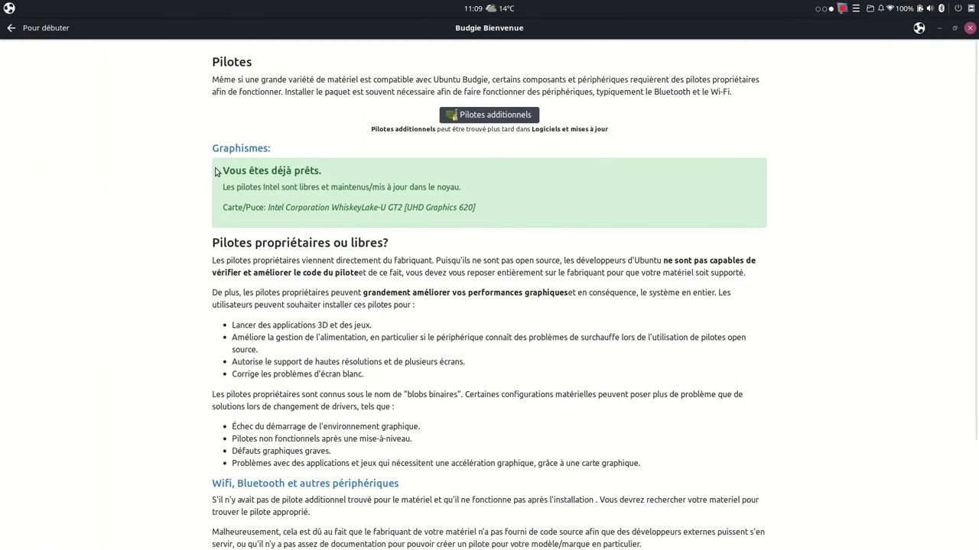
click(518, 115)
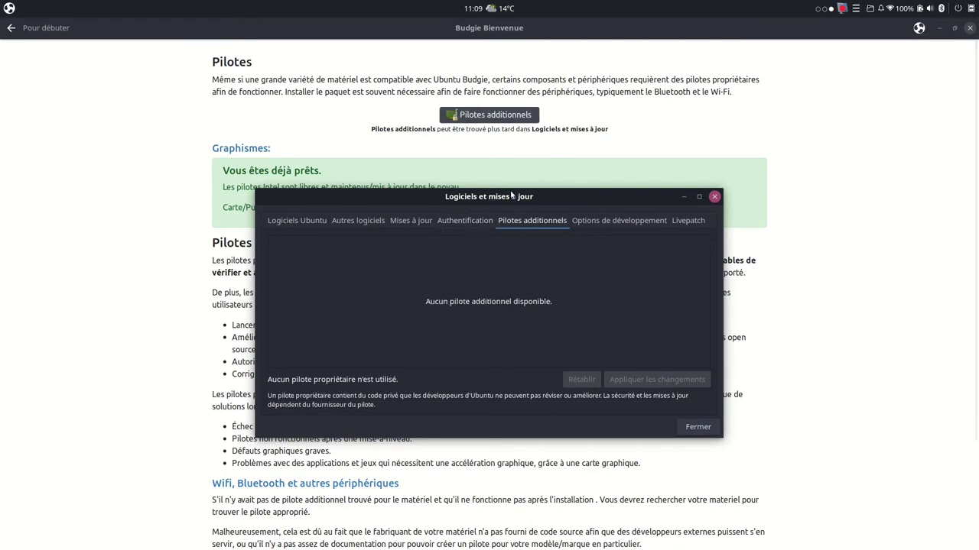
drag(514, 202, 548, 122)
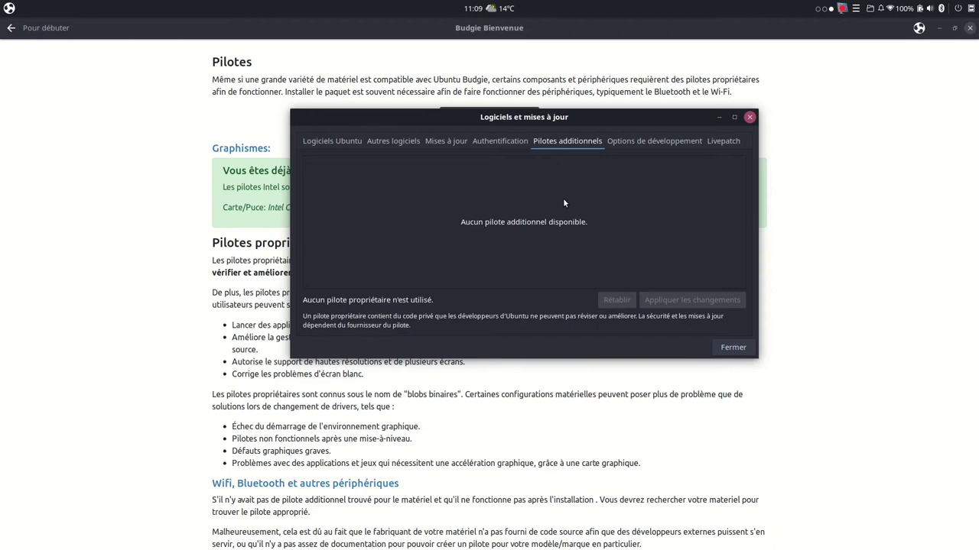
click(733, 348)
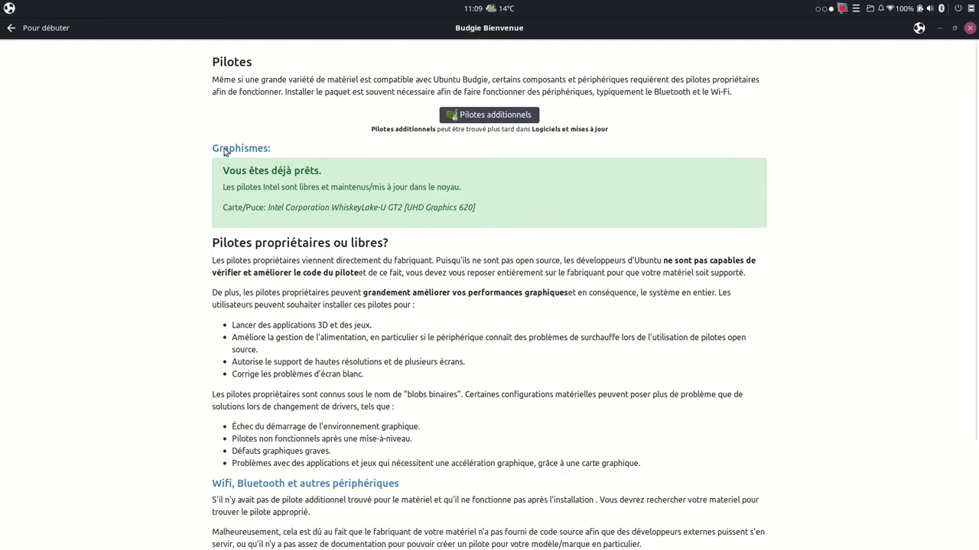
click(10, 28)
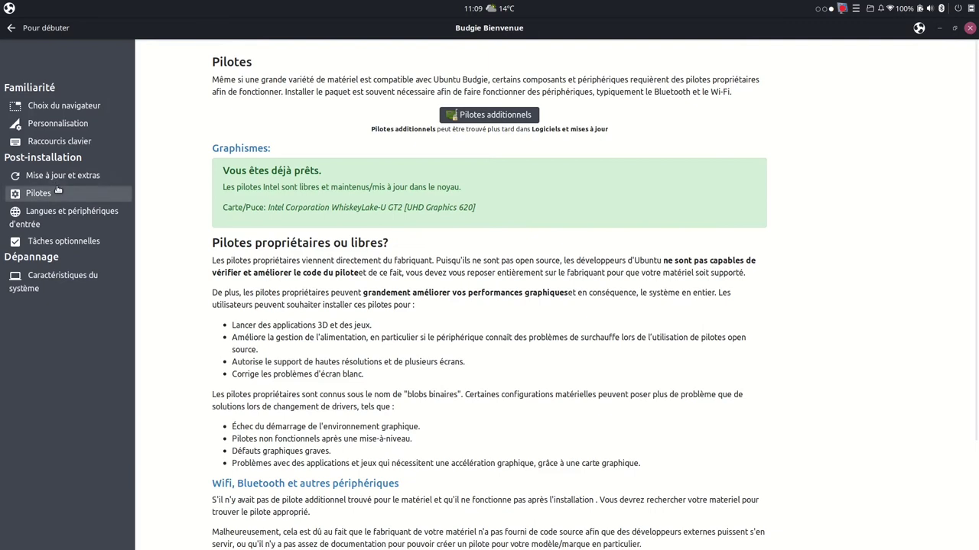
View the Langues et périphériques d'entrée topic and the Tâches optionnelles page covering backups, firewall and users.
click(74, 215)
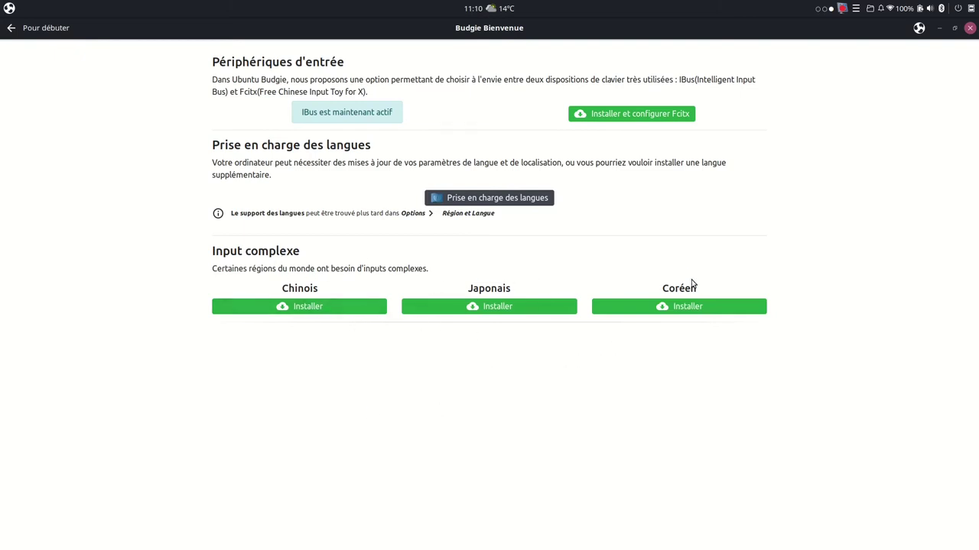
click(11, 28)
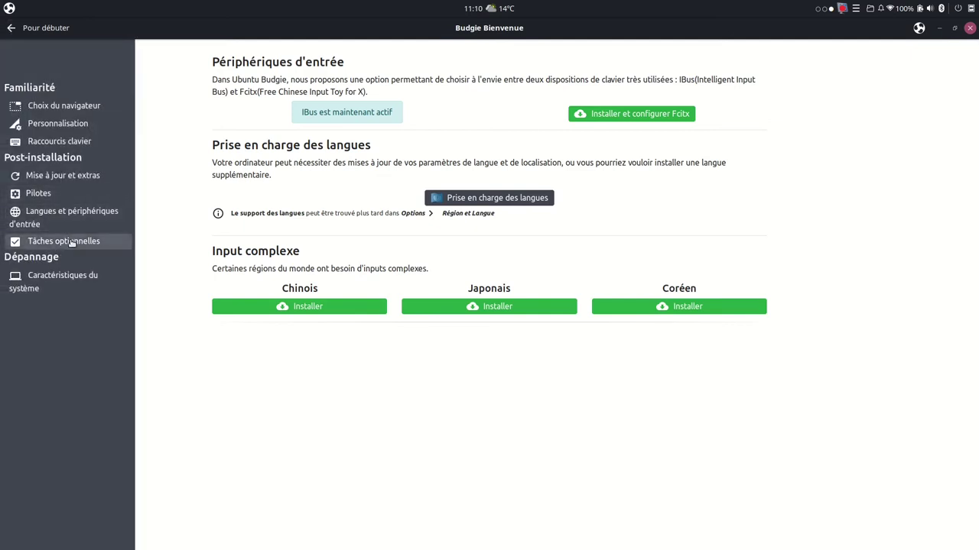
click(67, 242)
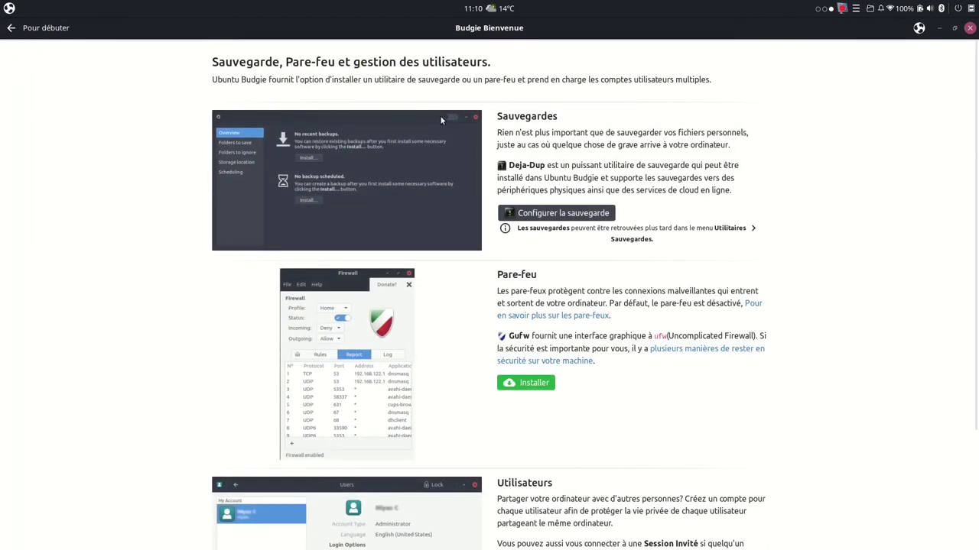
scroll(419, 260, down, 4)
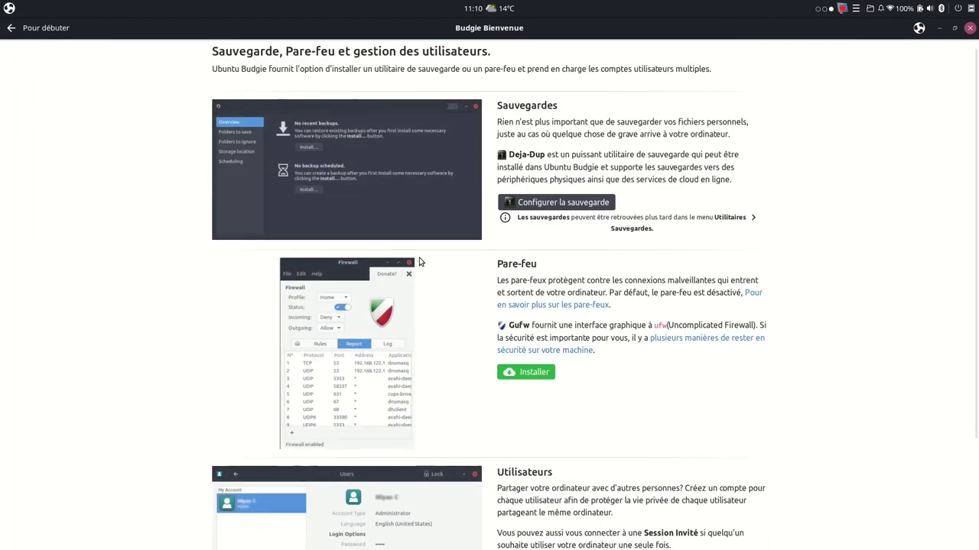
scroll(420, 258, up, 4)
scroll(419, 261, down, 4)
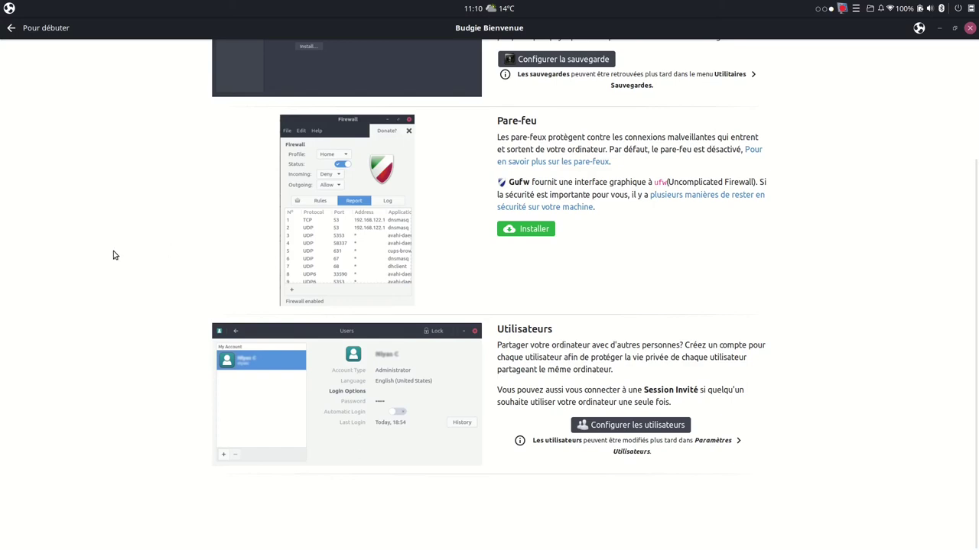
click(11, 28)
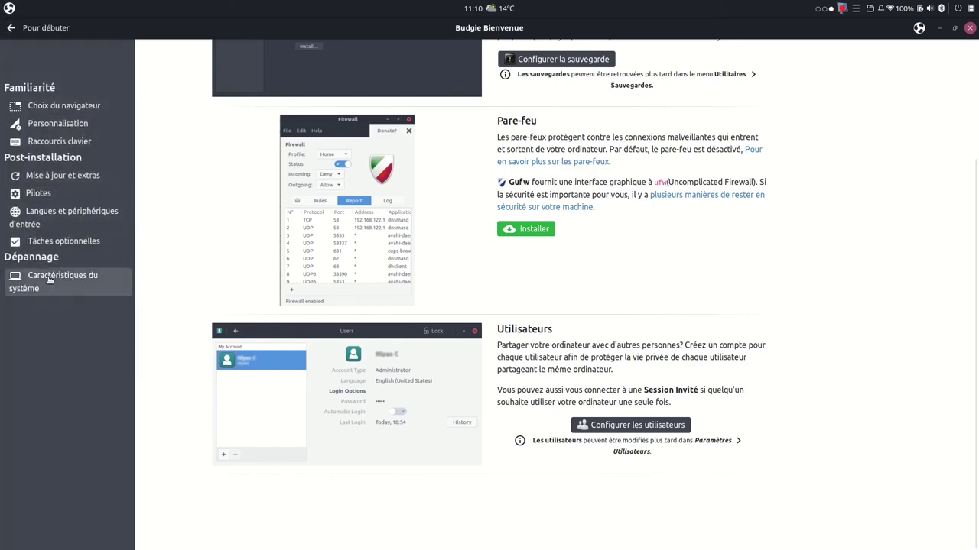
View the Caractéristiques du système topic and open the À propos page of the system settings, reached through the date and time settings.
click(49, 280)
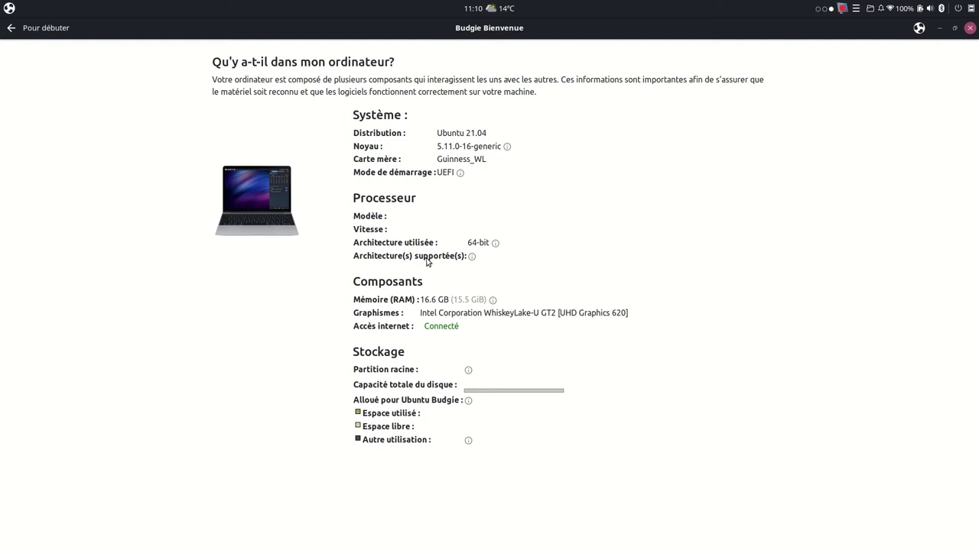
click(492, 10)
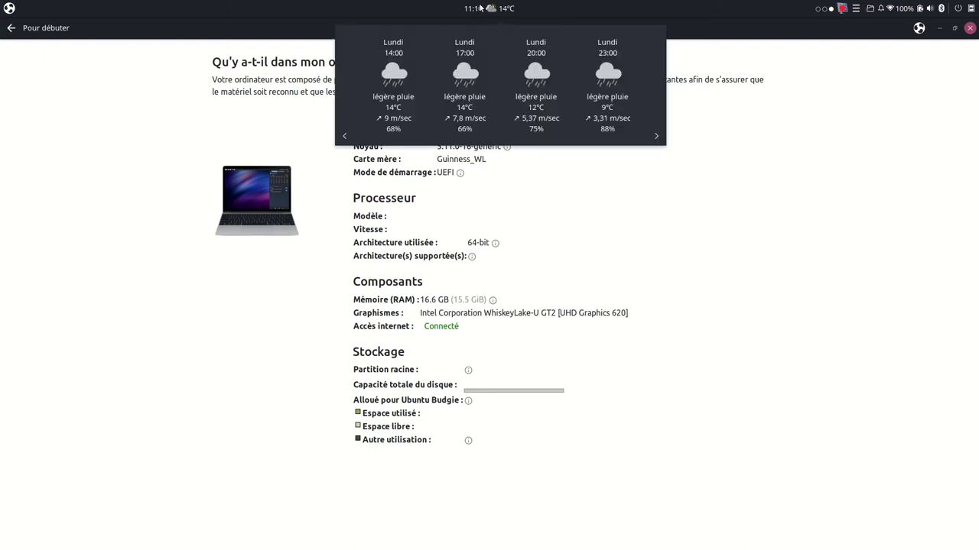
click(480, 8)
click(472, 8)
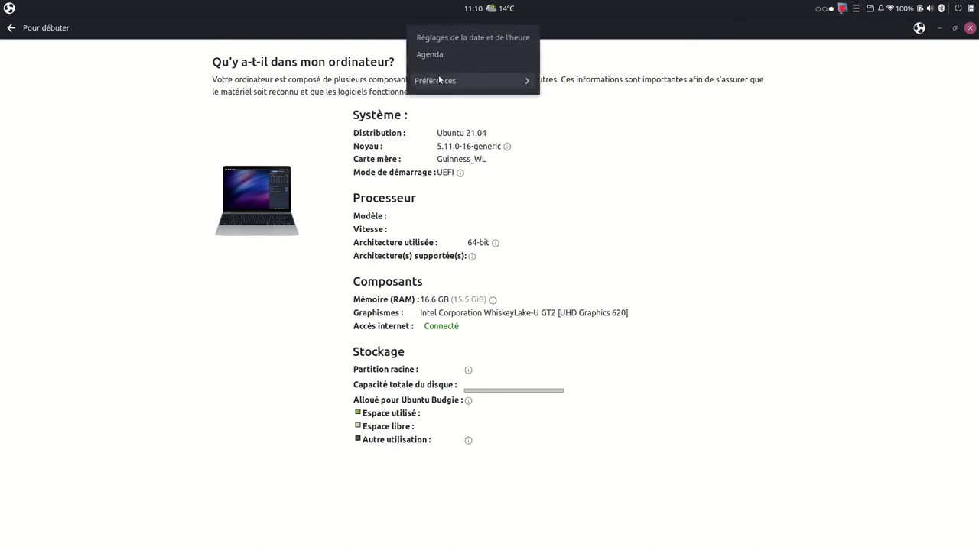
click(451, 37)
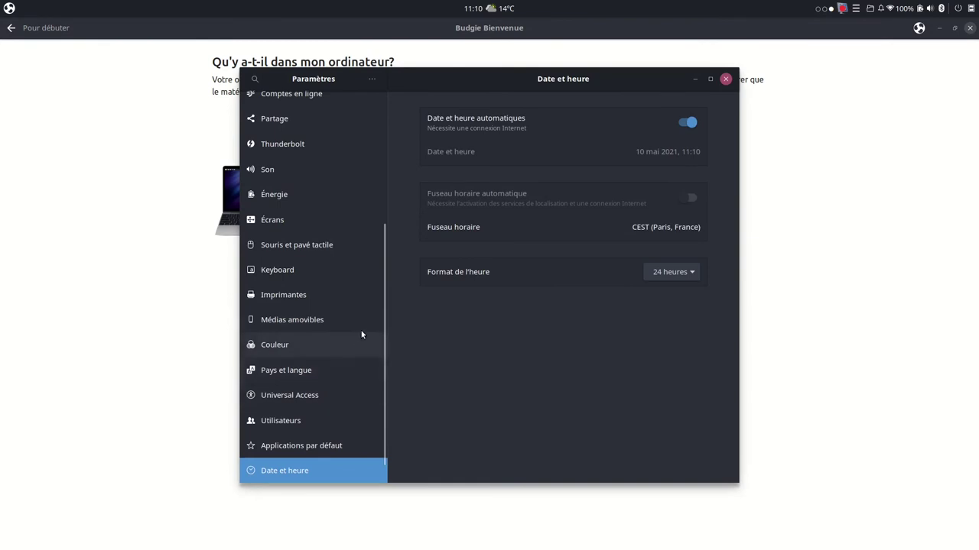
scroll(383, 335, down, 1)
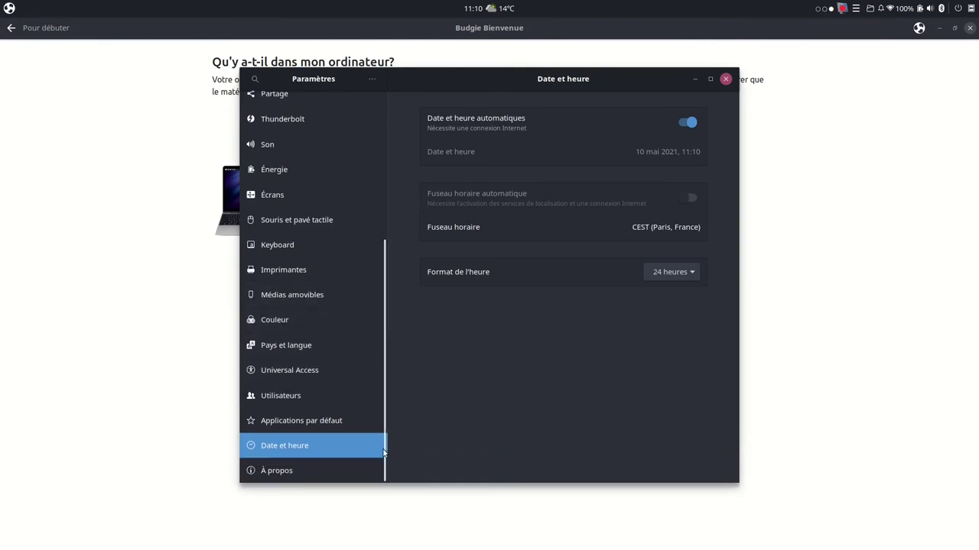
click(310, 466)
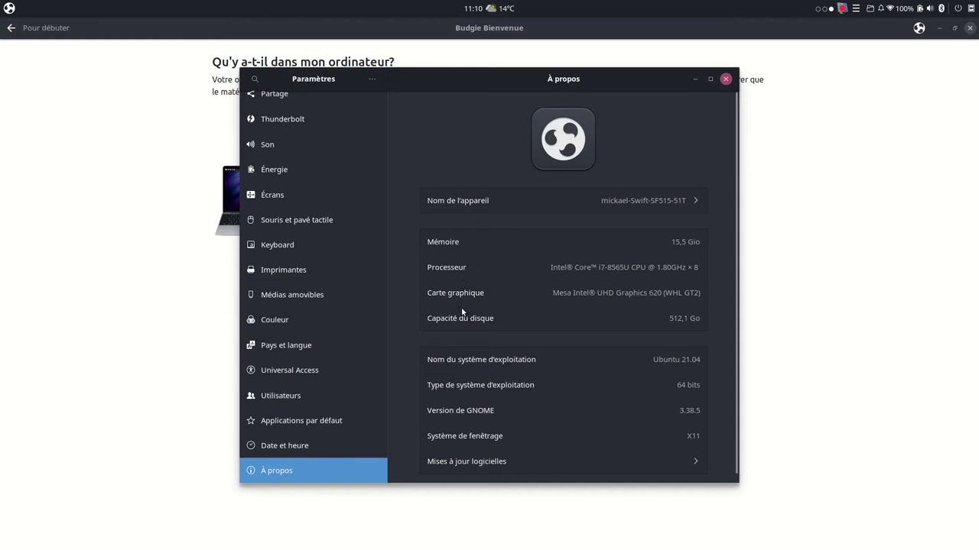
Move the Paramètres window to view the À propos details beside the welcome page, and minimize it.
drag(629, 88, 948, 94)
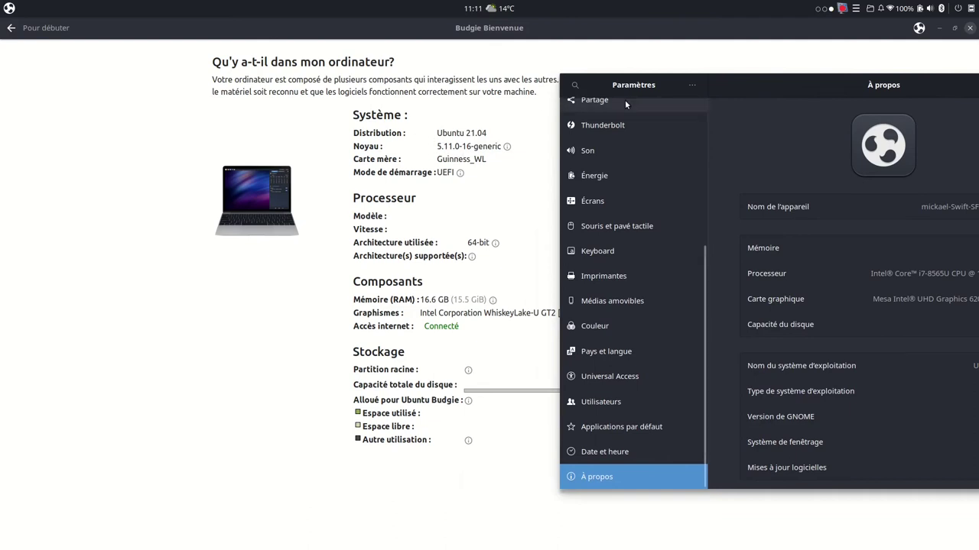
drag(771, 81, 405, 92)
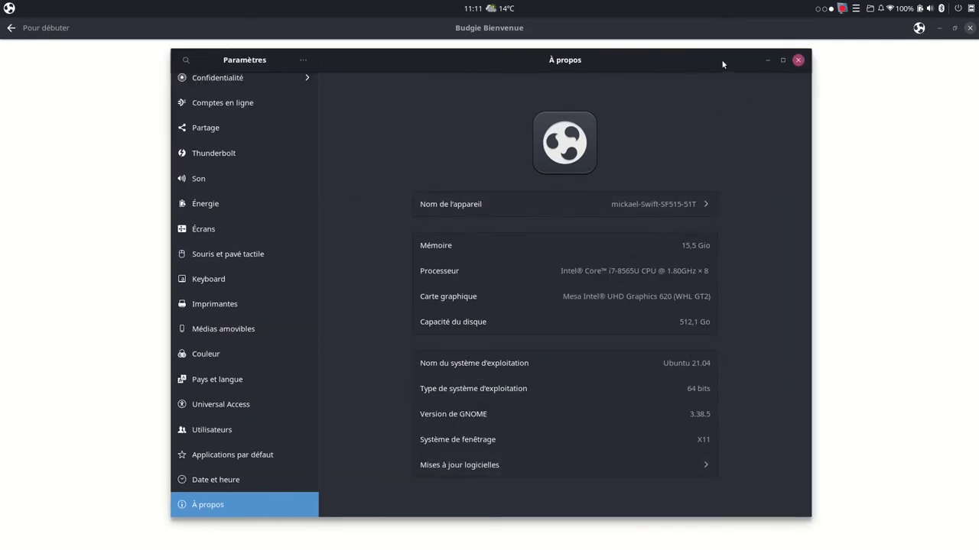
click(767, 61)
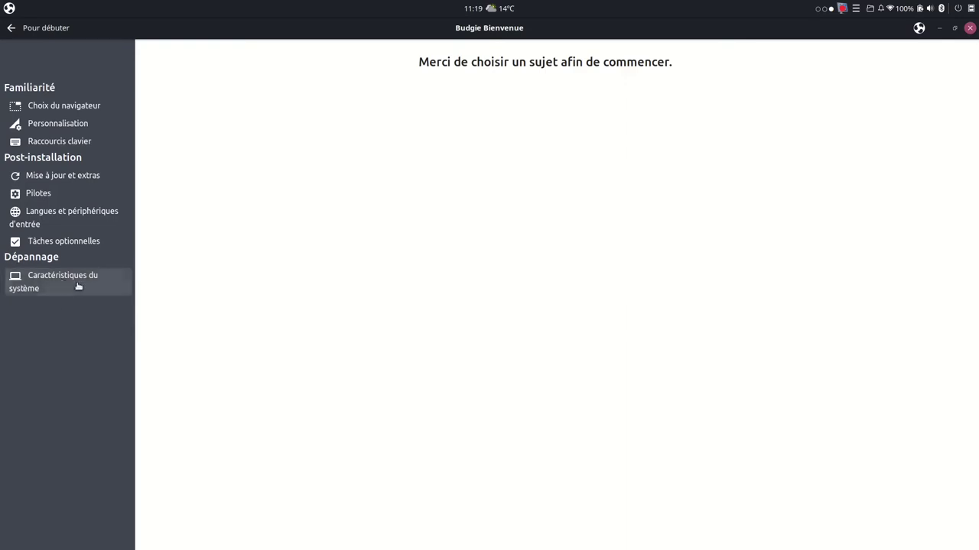
View the Caractéristiques du système topic again and return to the welcome application's main menu.
click(79, 284)
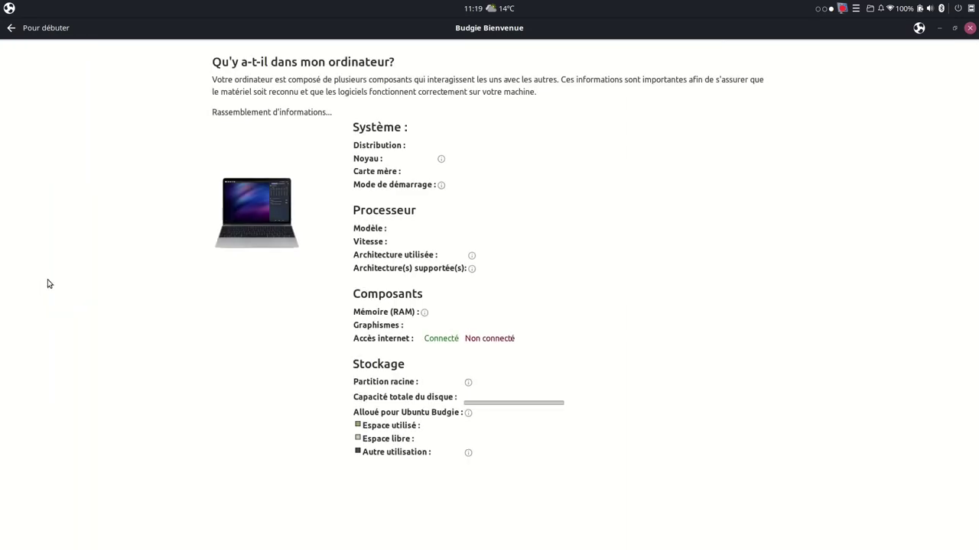
mouse_move(4, 38)
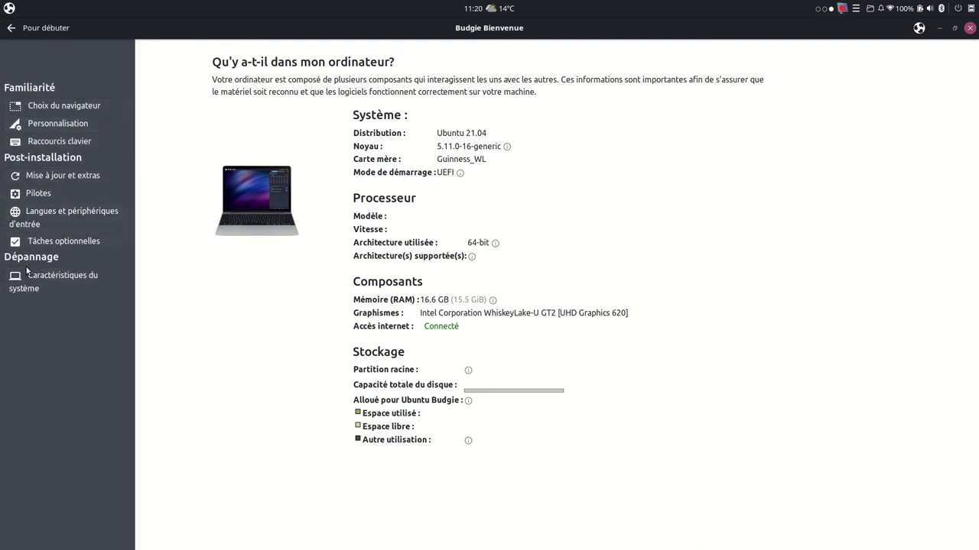
click(13, 30)
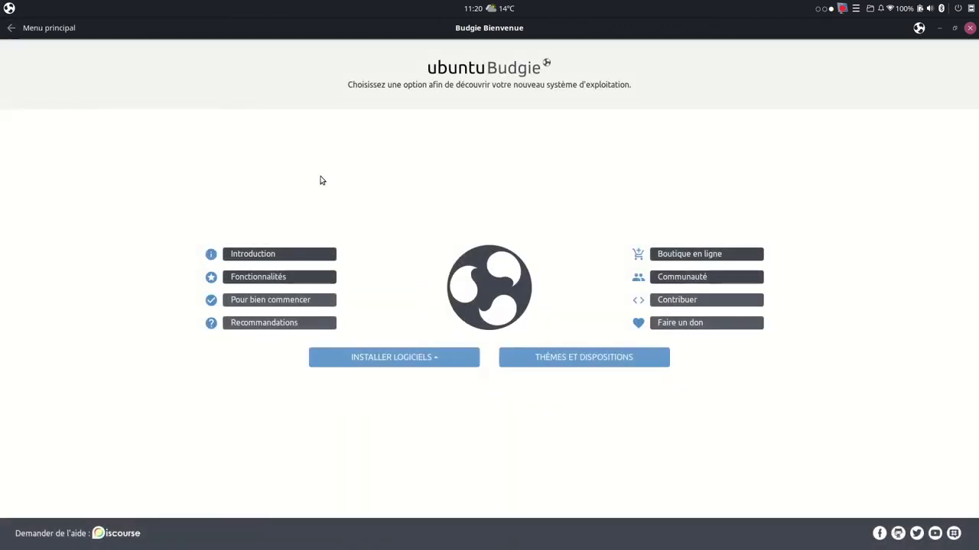
Review the Recommandations page from Dropbox and Flatpak through Gutenprint, and return to the main menu.
click(264, 323)
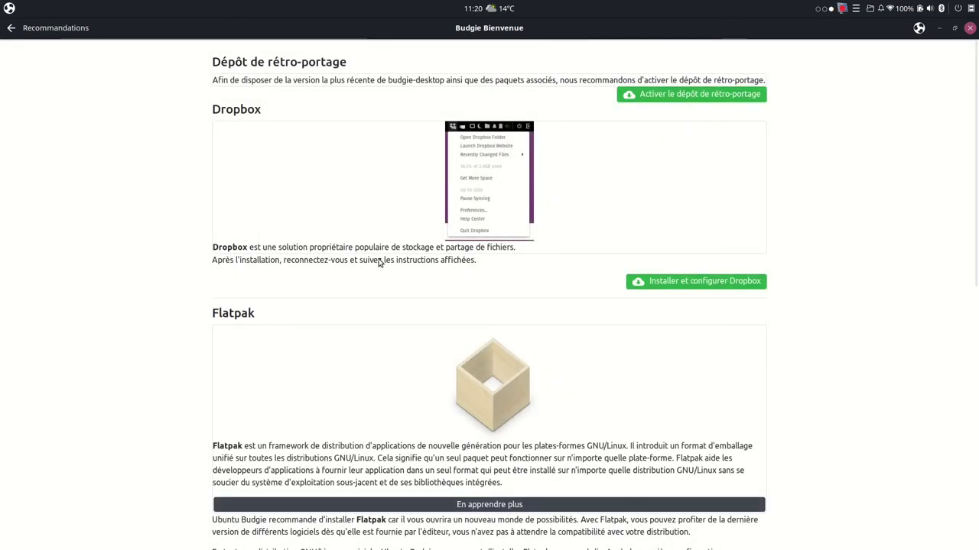
scroll(378, 262, down, 2)
scroll(379, 262, up, 2)
scroll(379, 263, down, 5)
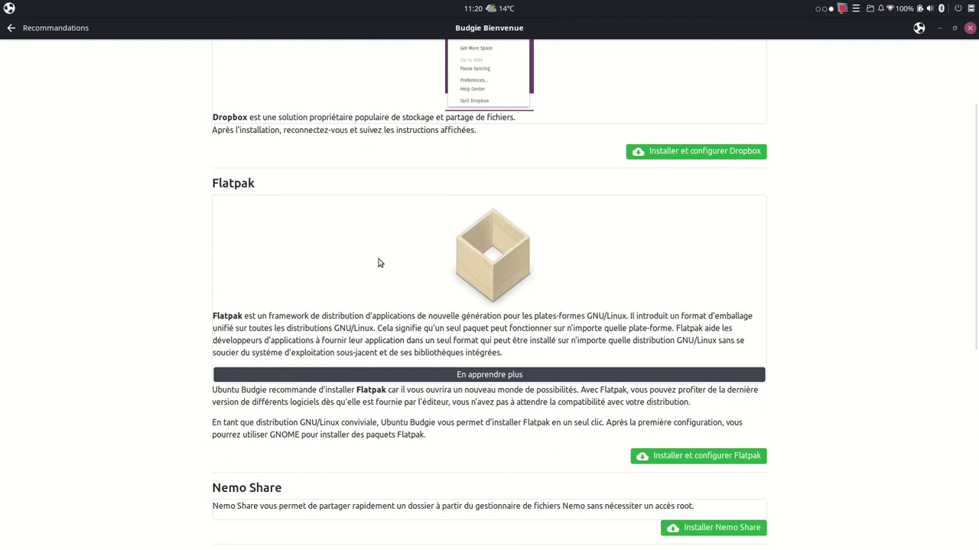
scroll(392, 270, down, 10)
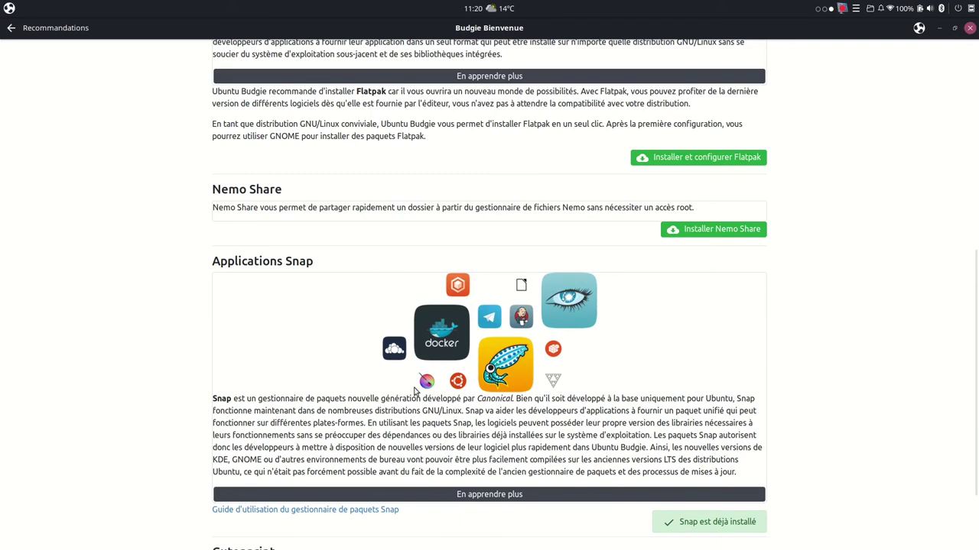
scroll(307, 342, down, 4)
mouse_move(347, 545)
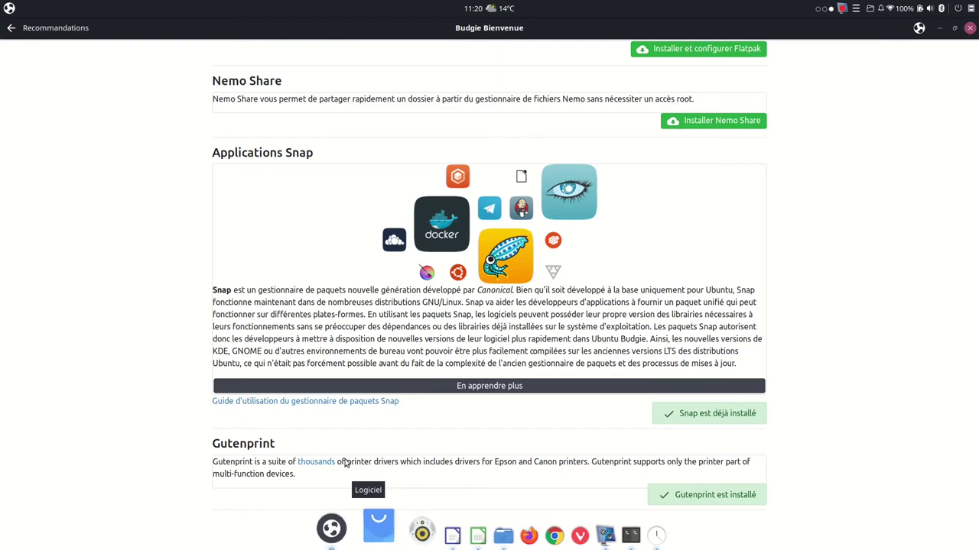
click(10, 29)
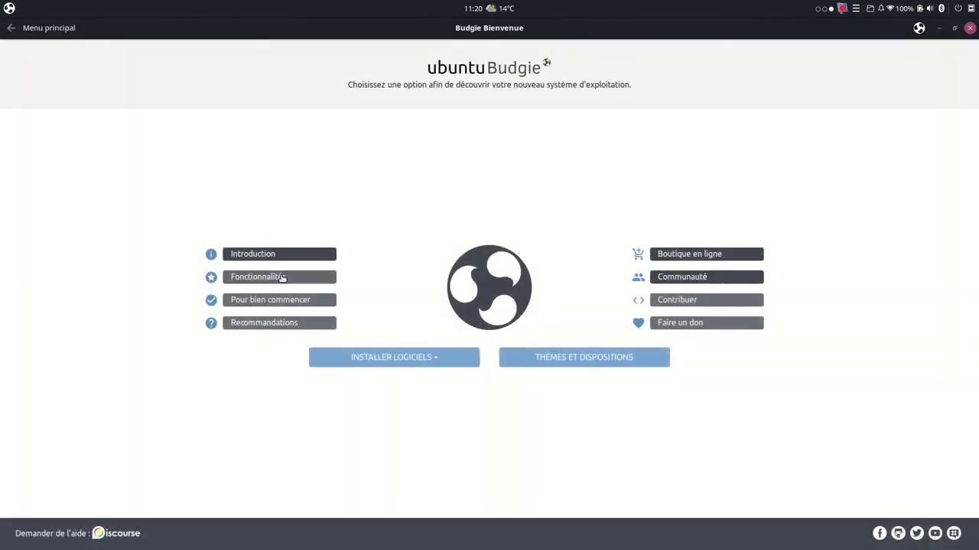
Open the software store through the Logiciels option of Installer logiciels, and close it.
click(387, 363)
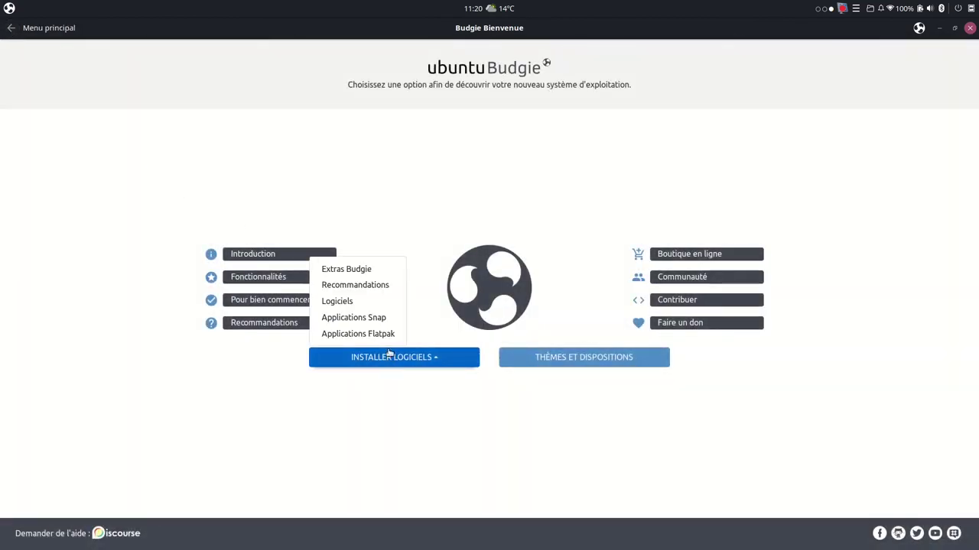
click(352, 304)
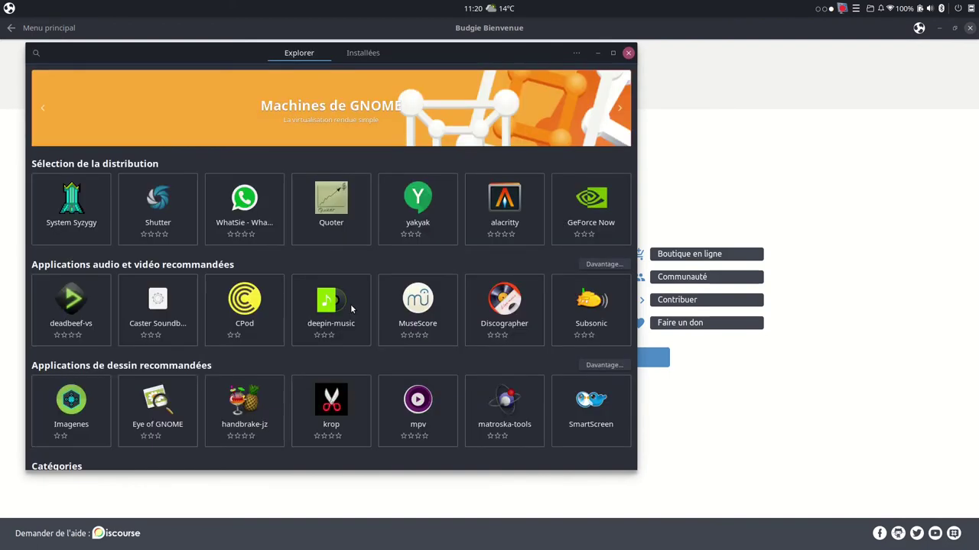
click(628, 52)
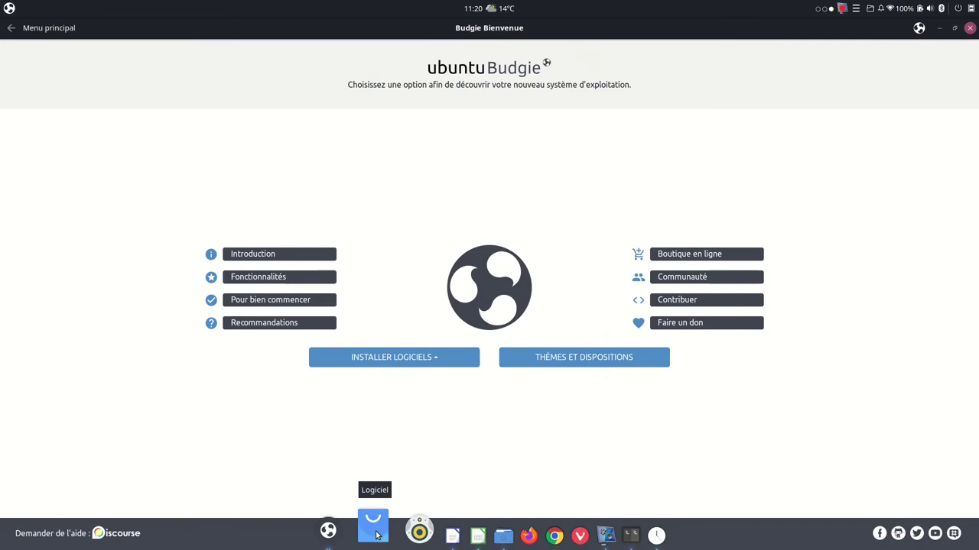
Reopen the Logiciel store from the dock and search it for vlc, looking through the results.
click(375, 535)
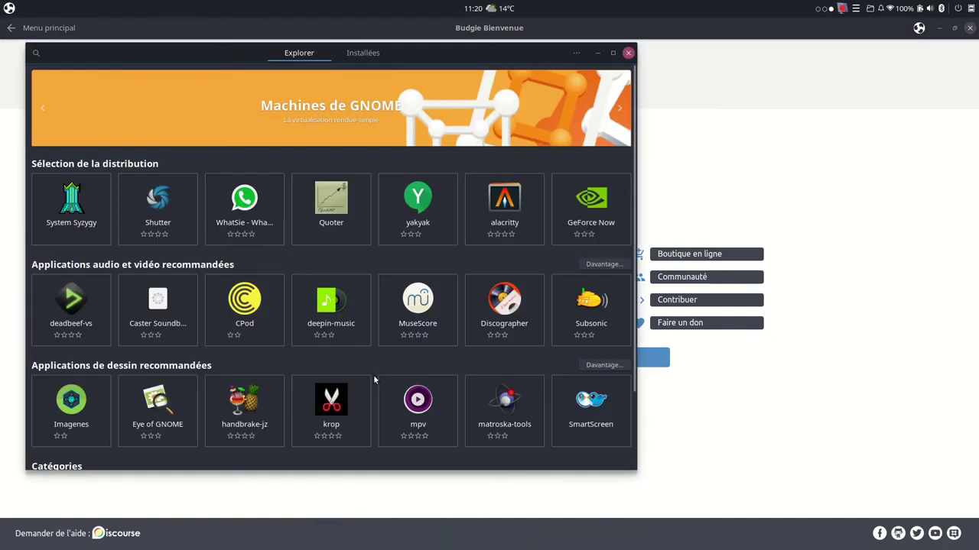
text(vlc)
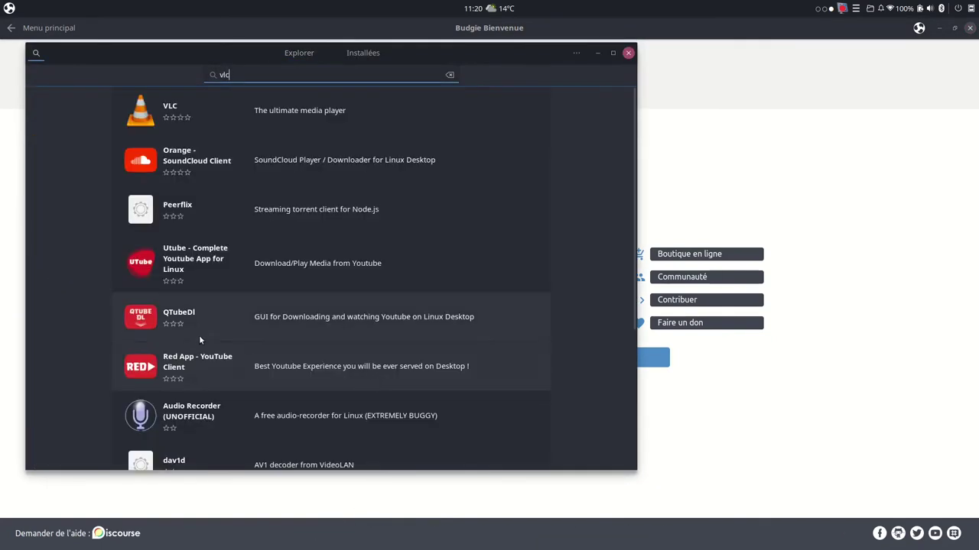
scroll(284, 230, down, 5)
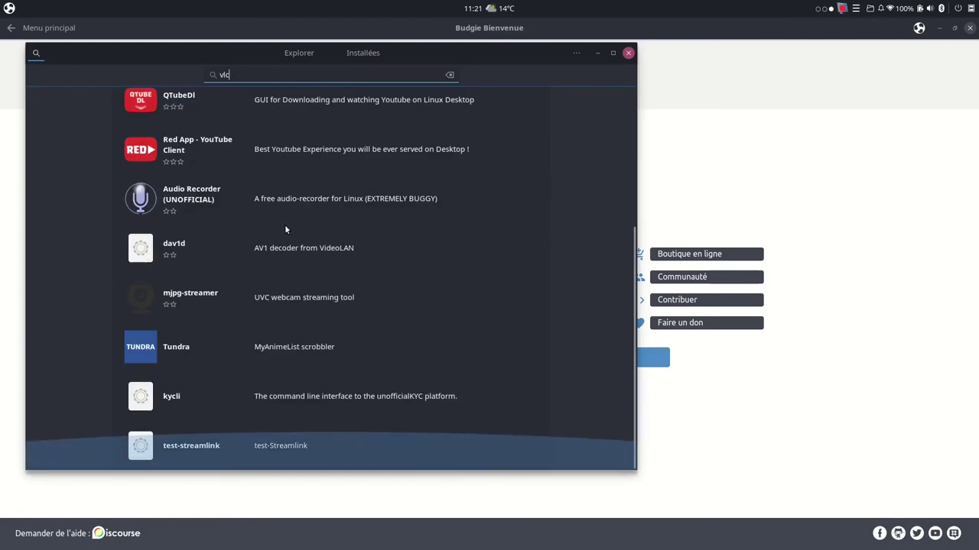
scroll(284, 229, up, 5)
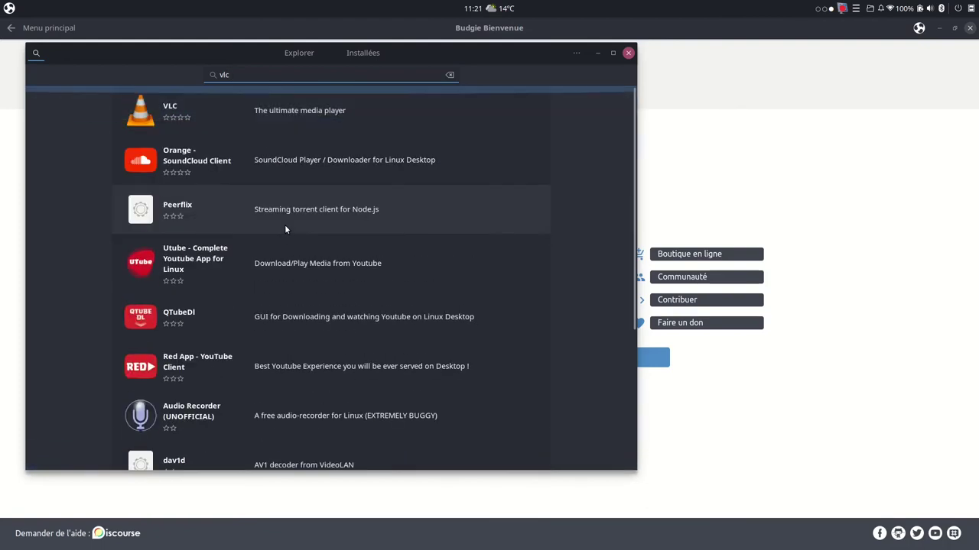
View the VLC details page down to its licence and source information, and close the software store.
click(294, 124)
scroll(634, 164, down, 3)
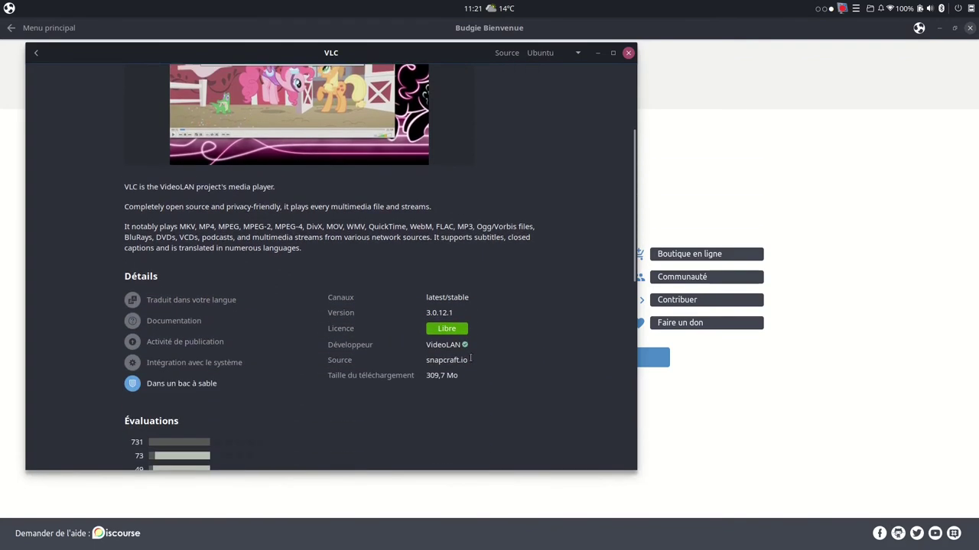
click(628, 53)
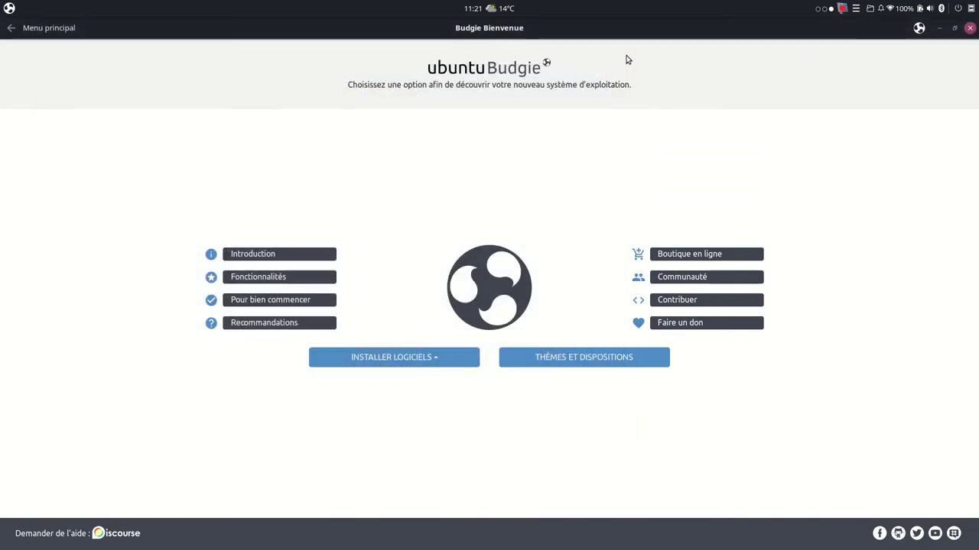
Open the Applications Snap option of Installer logiciels and accept all trackers on the Snapcraft store site.
click(409, 364)
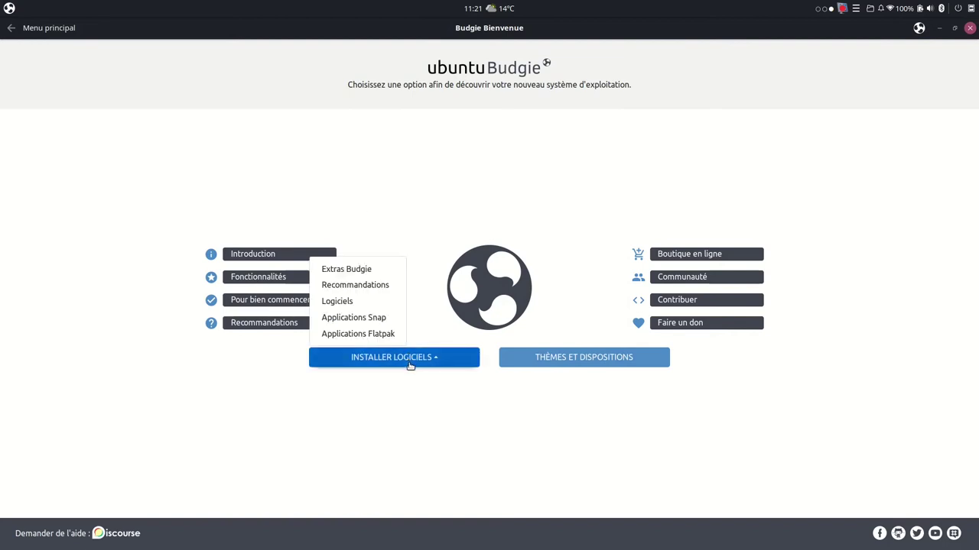
click(349, 318)
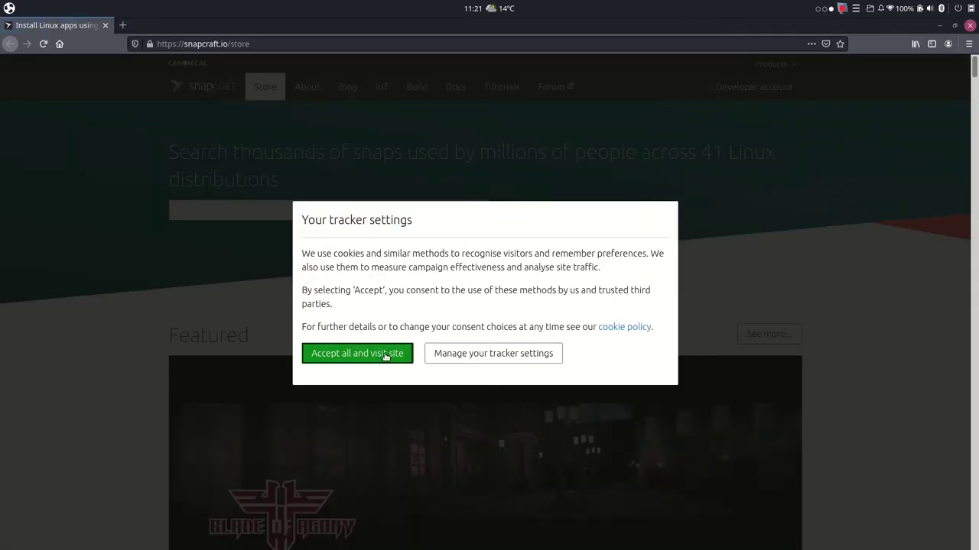
click(386, 353)
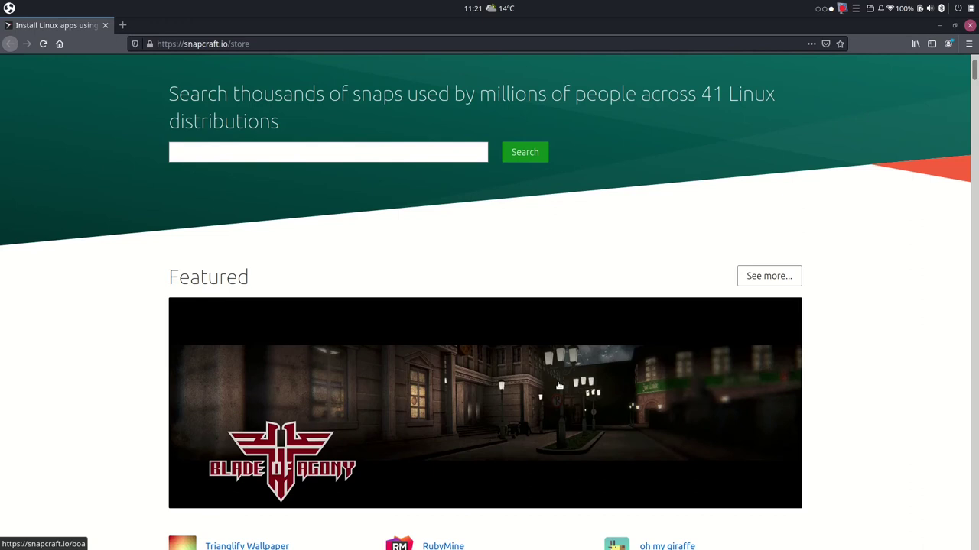
Browse the Snapcraft store from the Featured snaps through the Development and Games categories to Social.
scroll(559, 386, down, 5)
scroll(558, 387, down, 2)
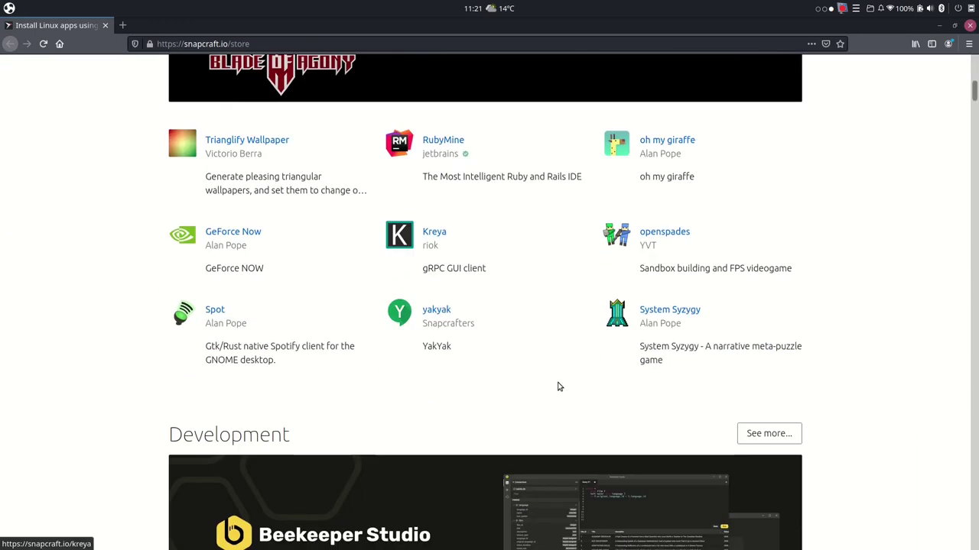
scroll(558, 384, down, 3)
scroll(550, 427, down, 3)
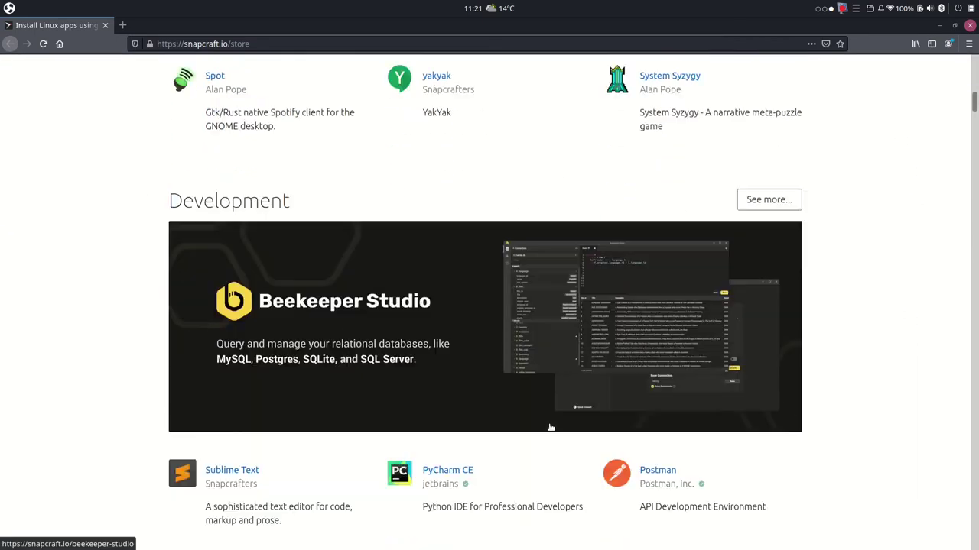
scroll(550, 427, down, 10)
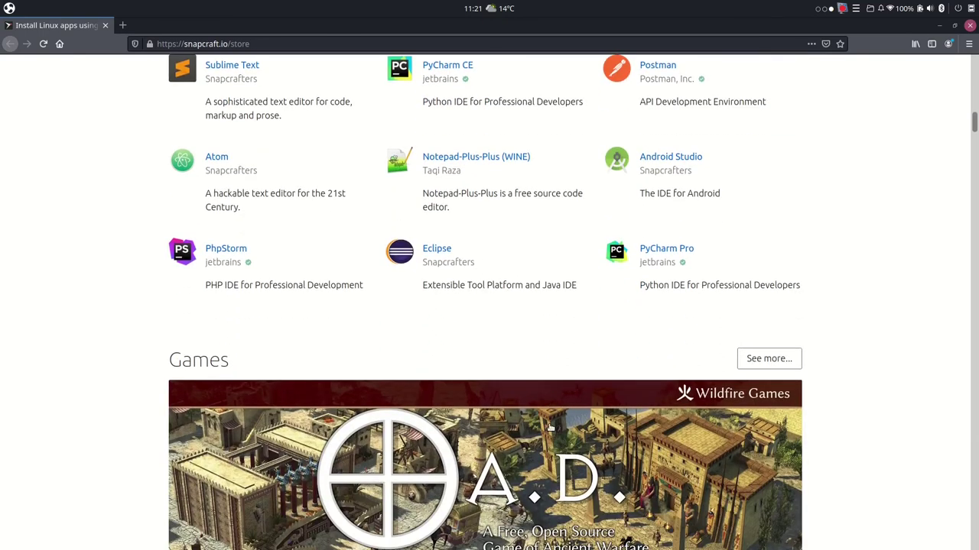
scroll(550, 427, down, 15)
scroll(550, 427, up, 3)
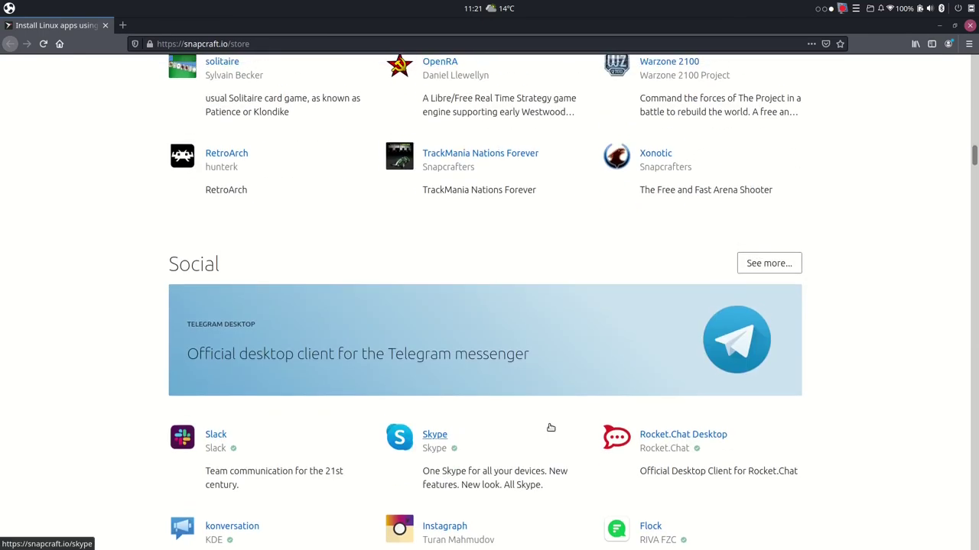
scroll(550, 427, down, 7)
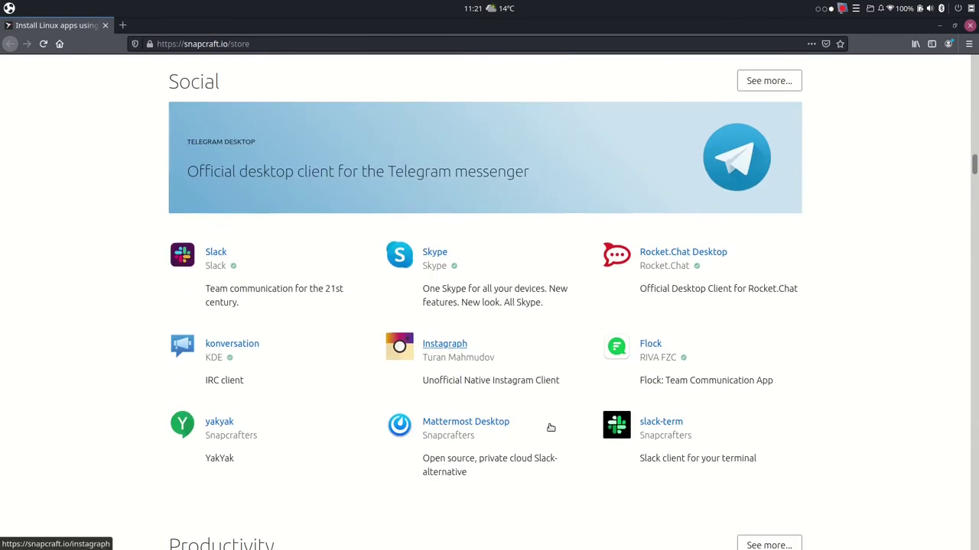
Open the Skype snap's install options, view it in the desktop store with Logiciel, and close the store and browser.
click(437, 254)
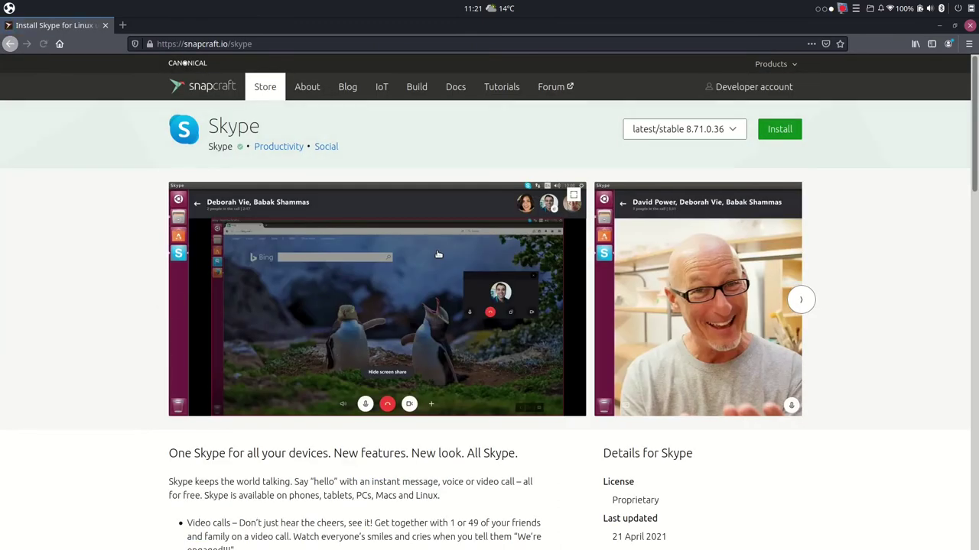
click(776, 132)
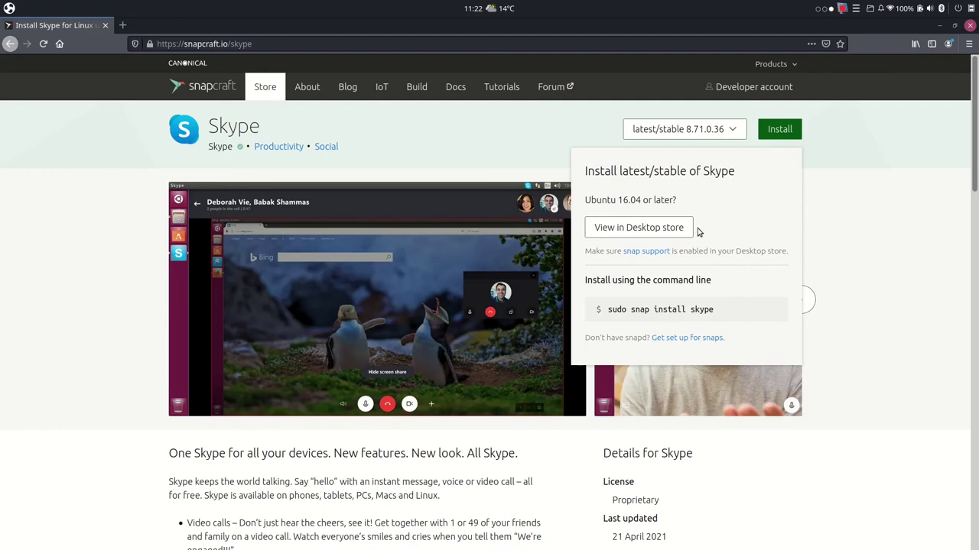
click(649, 228)
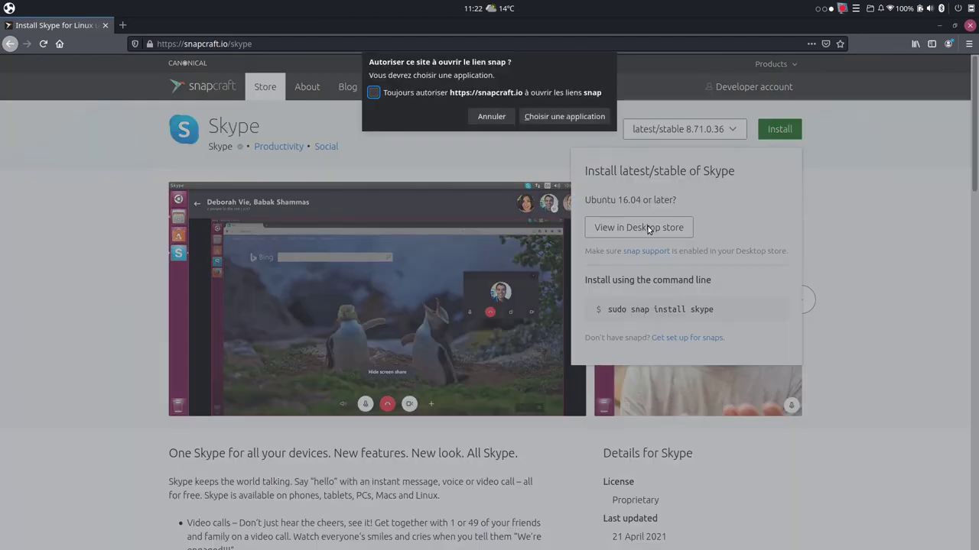
click(558, 116)
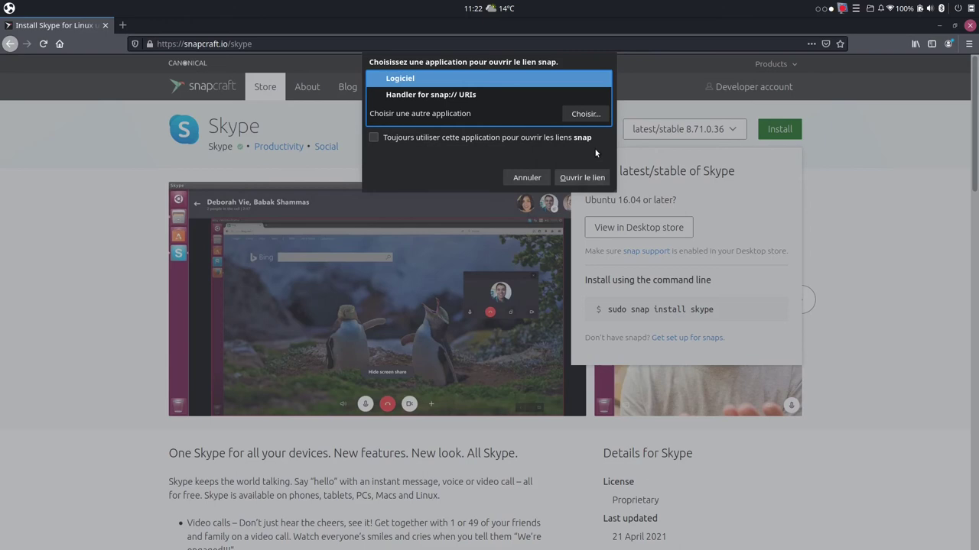
click(578, 178)
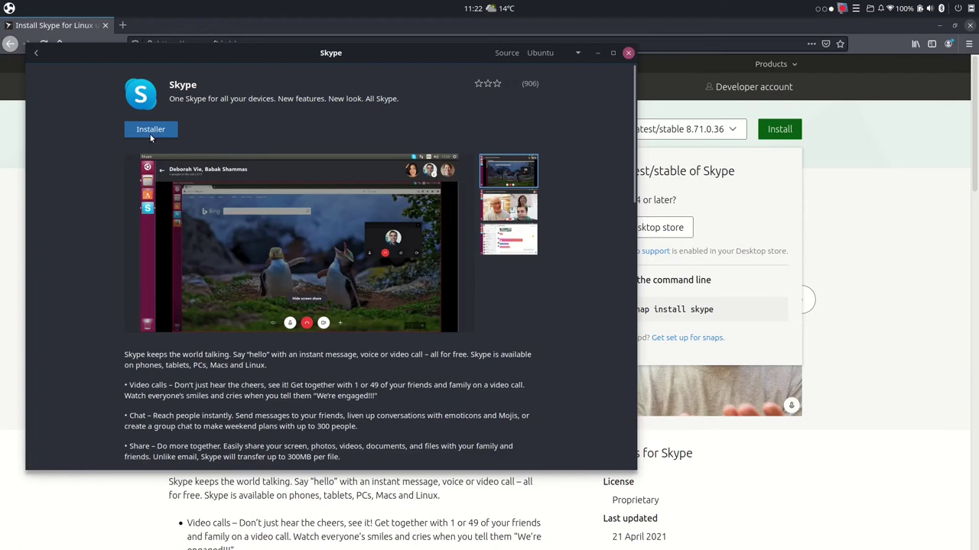
click(628, 53)
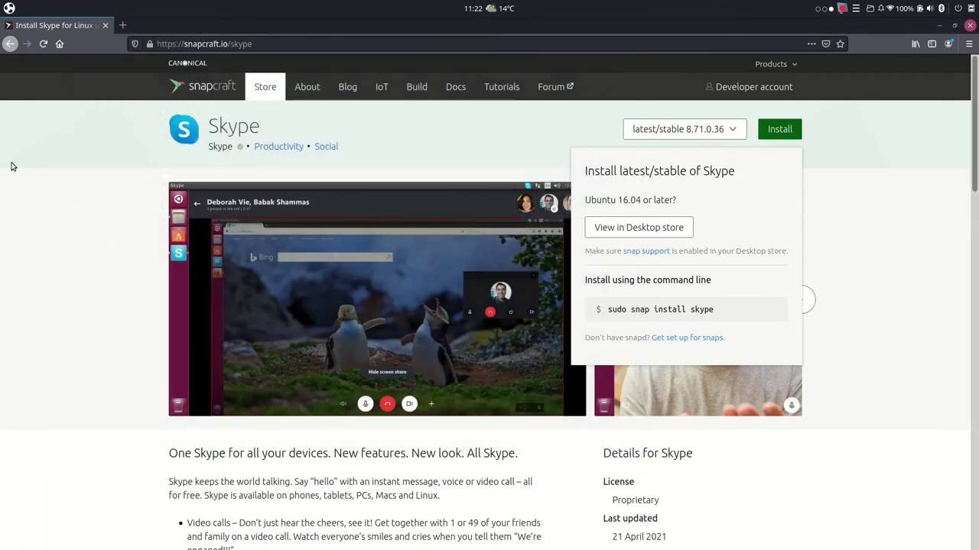
click(969, 25)
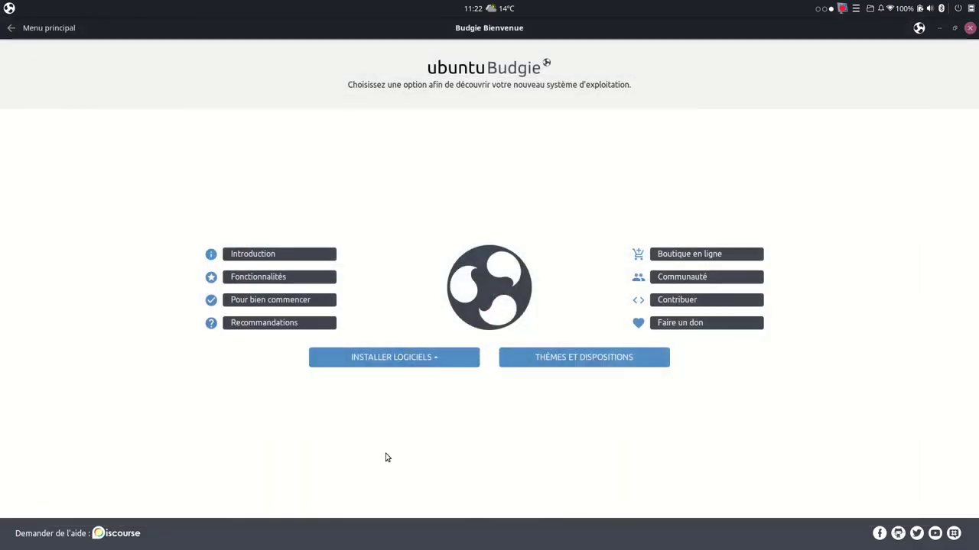
Open Thèmes et dispositions and look through the Changer d'apparence themes from Ant to WhiteSur.
click(569, 357)
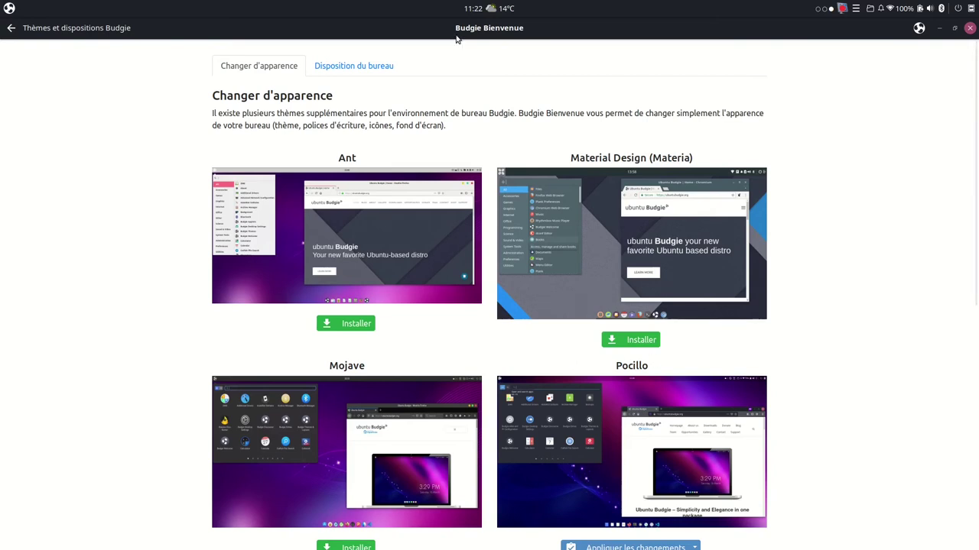
scroll(543, 240, down, 5)
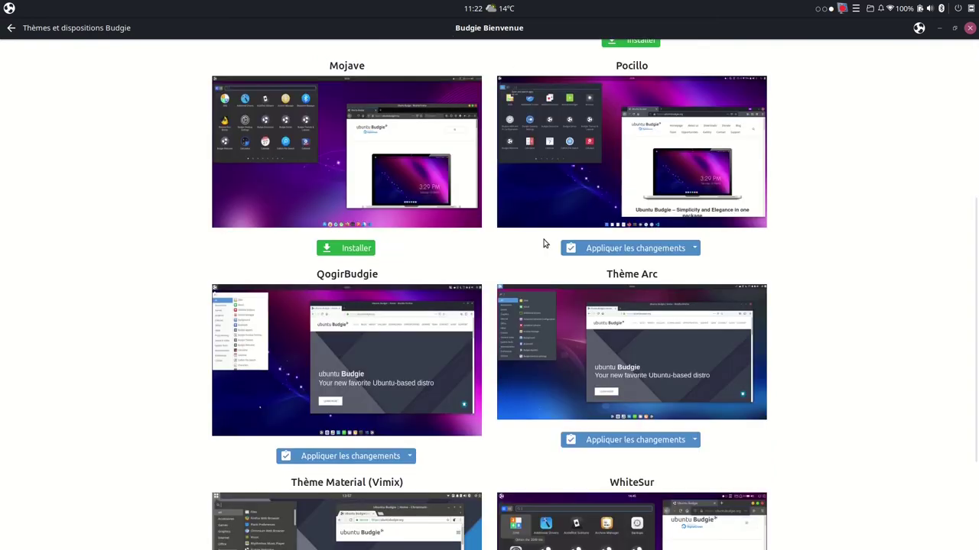
scroll(543, 243, up, 6)
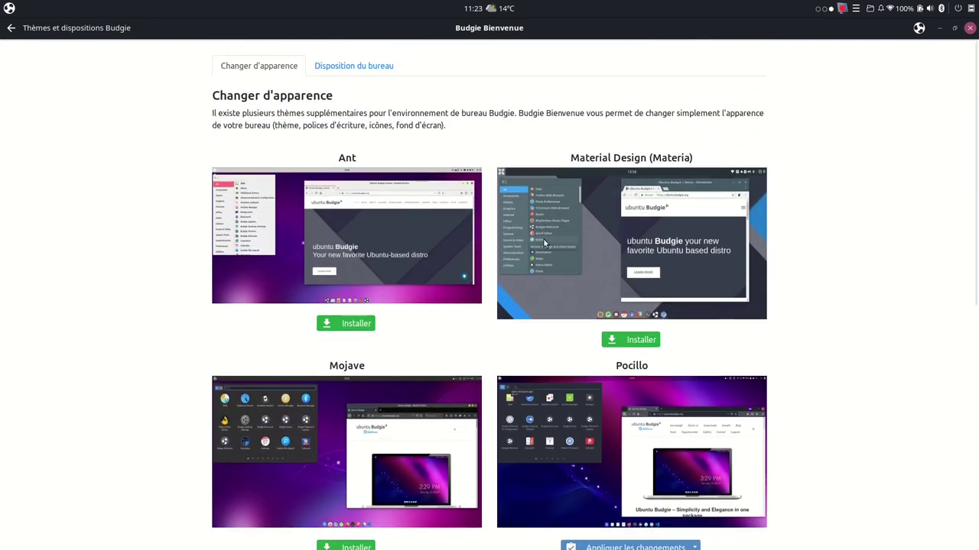
scroll(544, 244, down, 5)
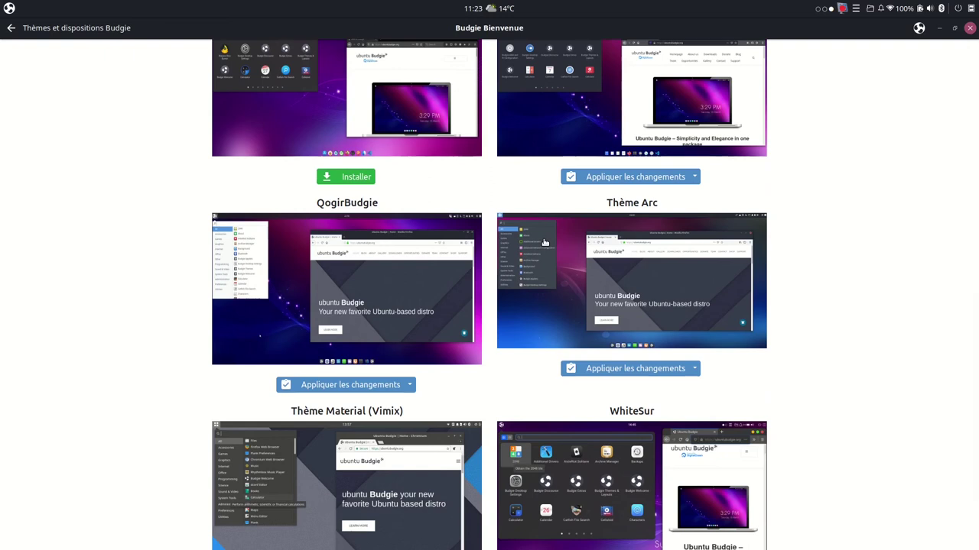
scroll(545, 243, up, 5)
scroll(544, 243, down, 3)
scroll(544, 243, up, 3)
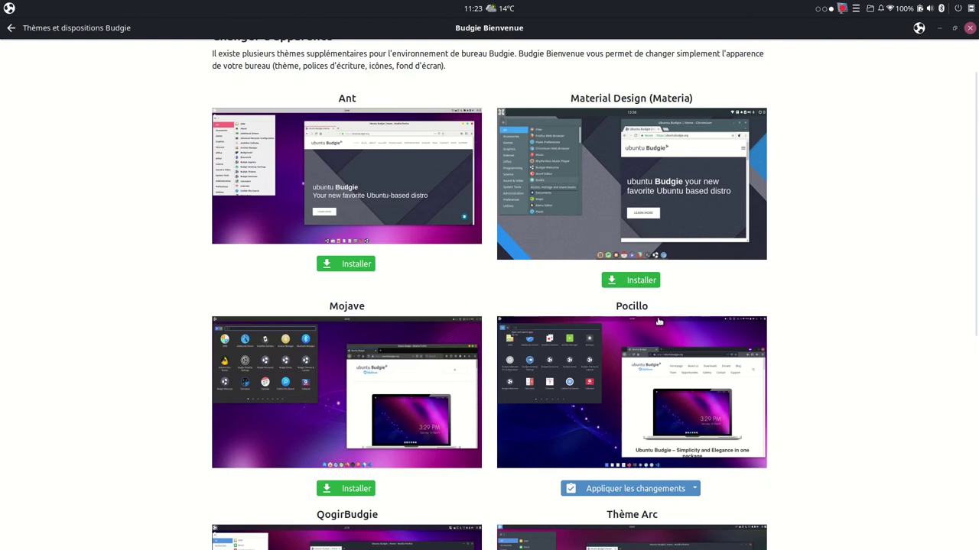
scroll(658, 322, down, 5)
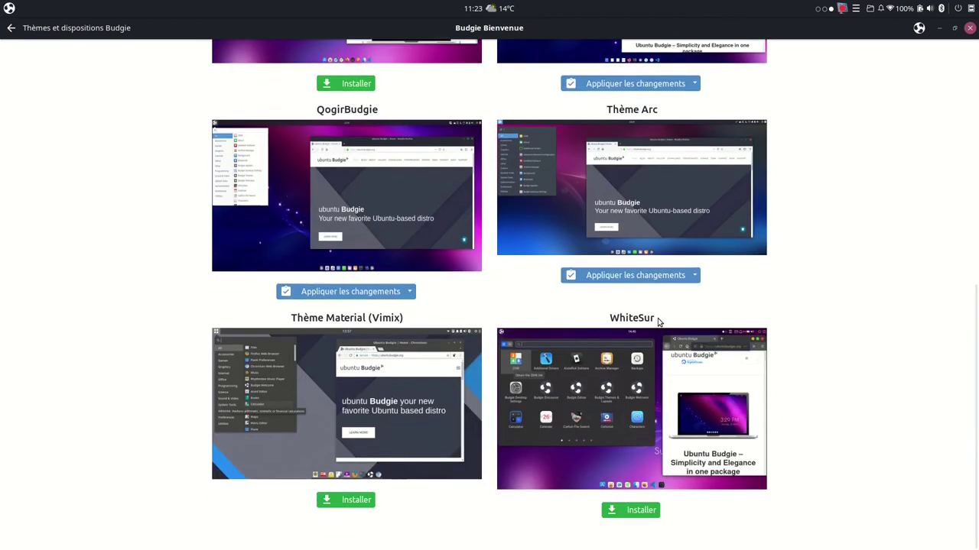
scroll(658, 321, up, 3)
scroll(658, 321, down, 2)
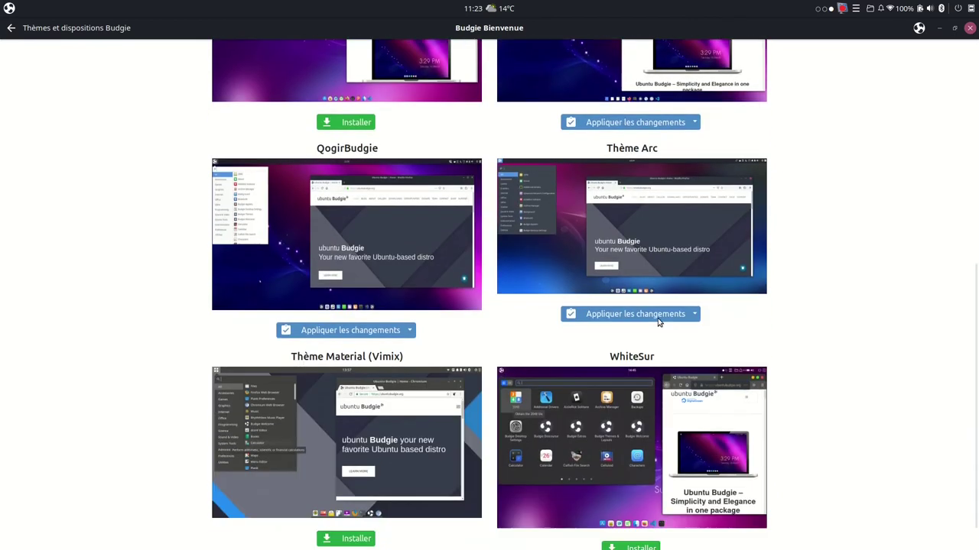
scroll(658, 321, up, 6)
scroll(658, 318, up, 2)
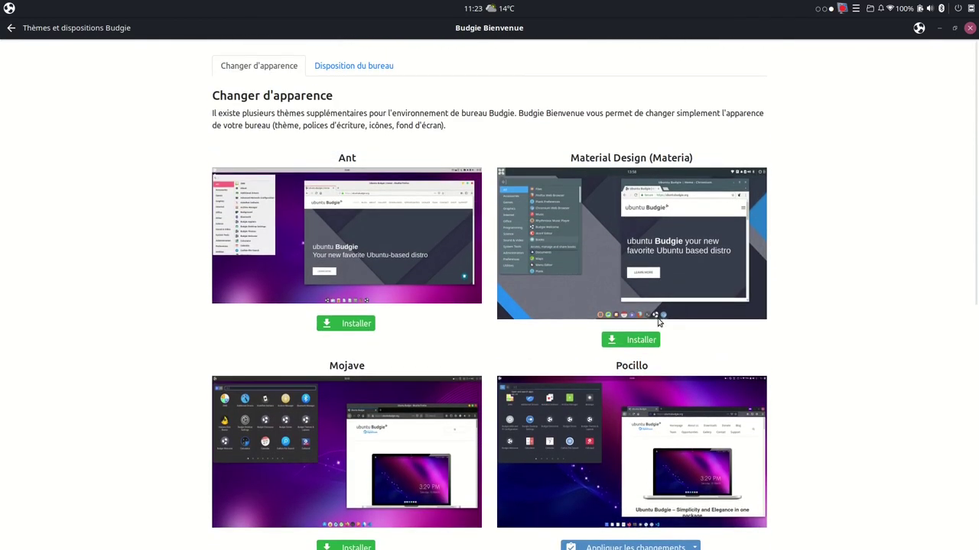
scroll(657, 318, down, 6)
scroll(658, 318, up, 6)
Examine the Disposition du bureau layouts from Ubuntu Budgie and Redmond through The One and Cupertino.
click(351, 67)
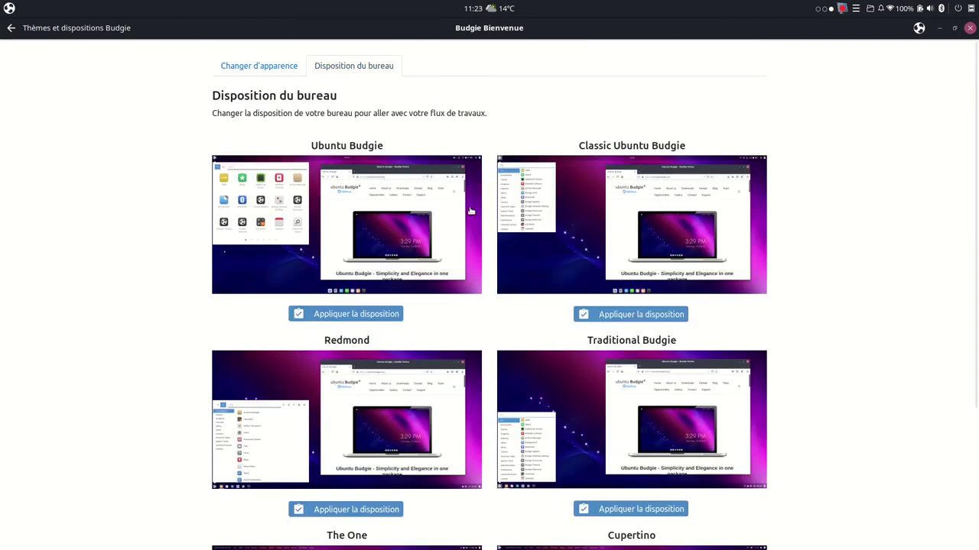
scroll(467, 328, down, 3)
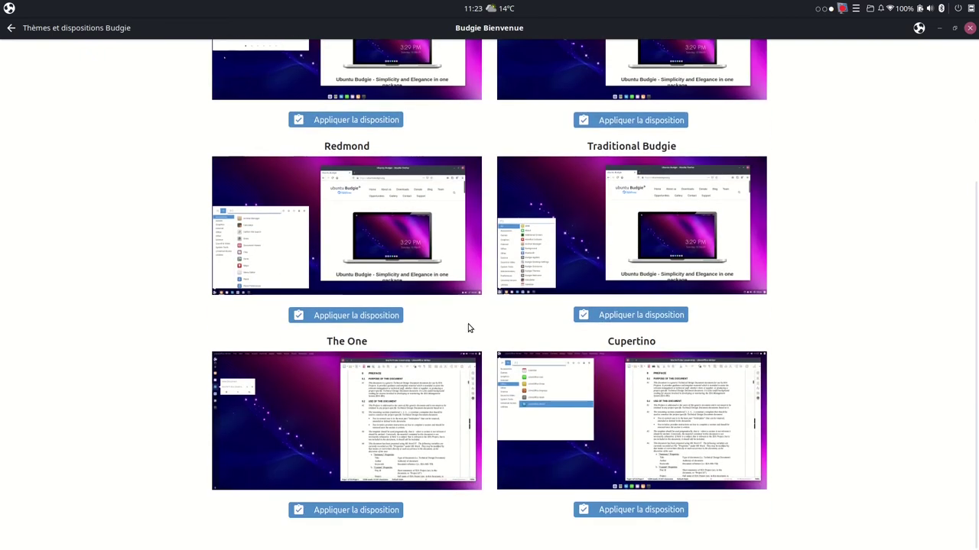
scroll(468, 328, up, 2)
scroll(469, 327, up, 2)
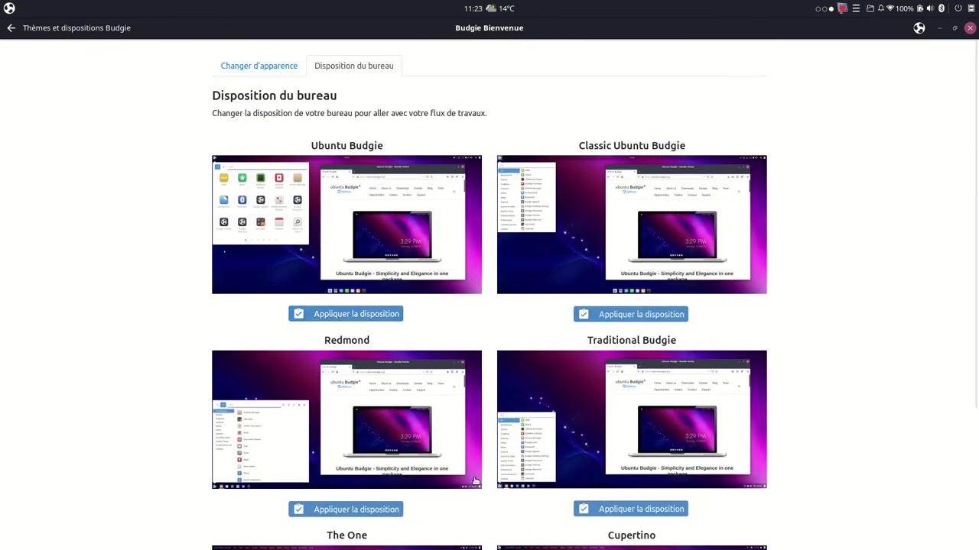
scroll(474, 480, down, 3)
scroll(474, 480, up, 3)
scroll(474, 482, down, 3)
scroll(474, 481, up, 3)
scroll(474, 482, down, 3)
scroll(474, 482, up, 3)
Review the Changer d'apparence themes again, view the options for applying Pocillo, and dismiss them without choosing one.
click(265, 60)
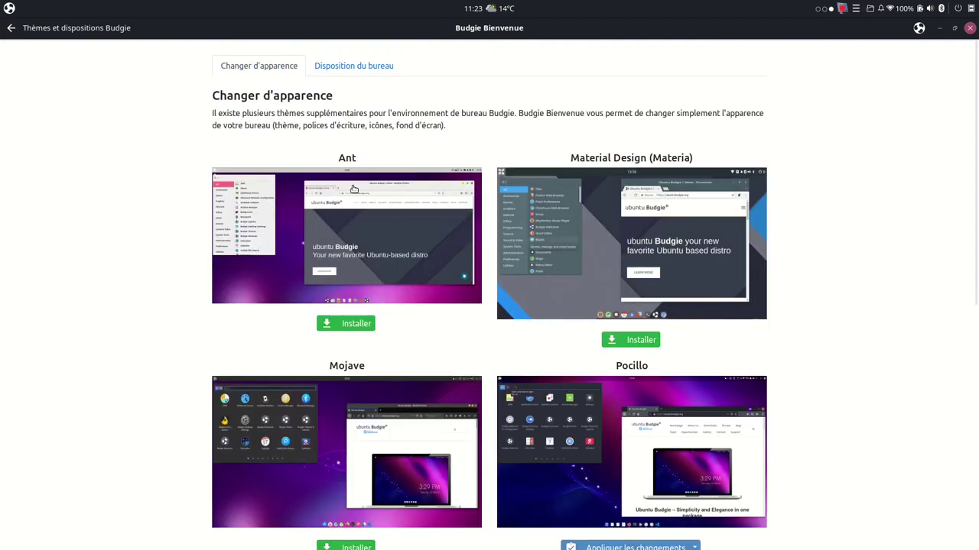
scroll(577, 262, down, 3)
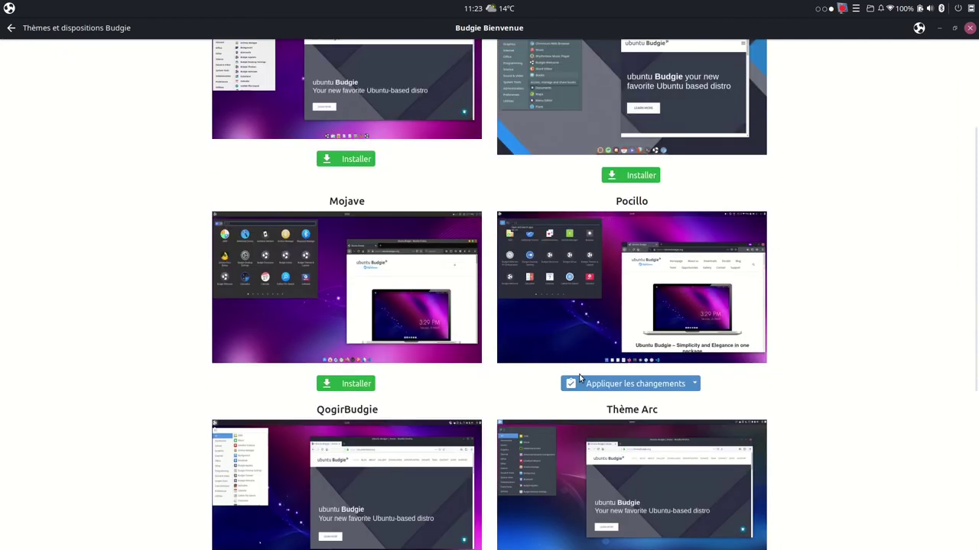
scroll(579, 377, down, 3)
scroll(579, 377, up, 4)
scroll(579, 377, down, 4)
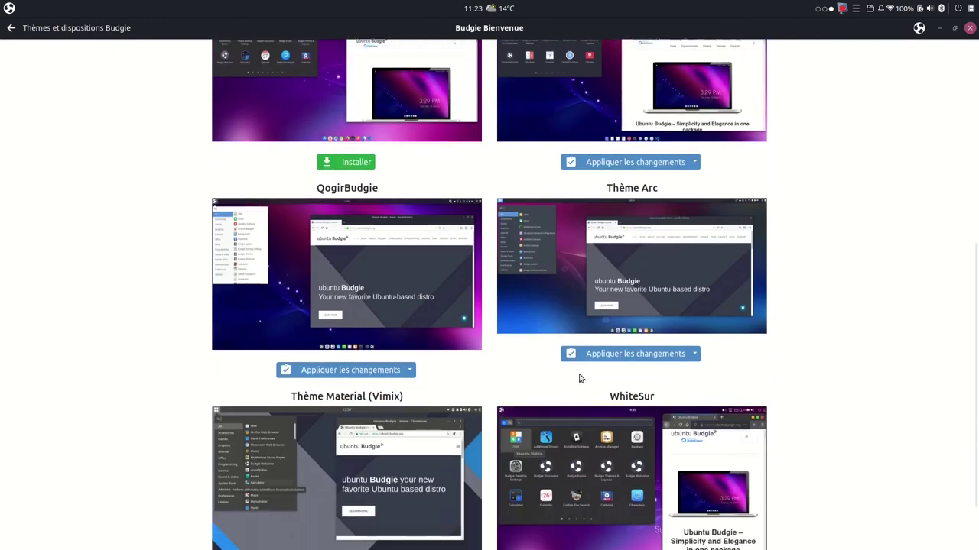
scroll(579, 378, down, 1)
scroll(579, 377, up, 5)
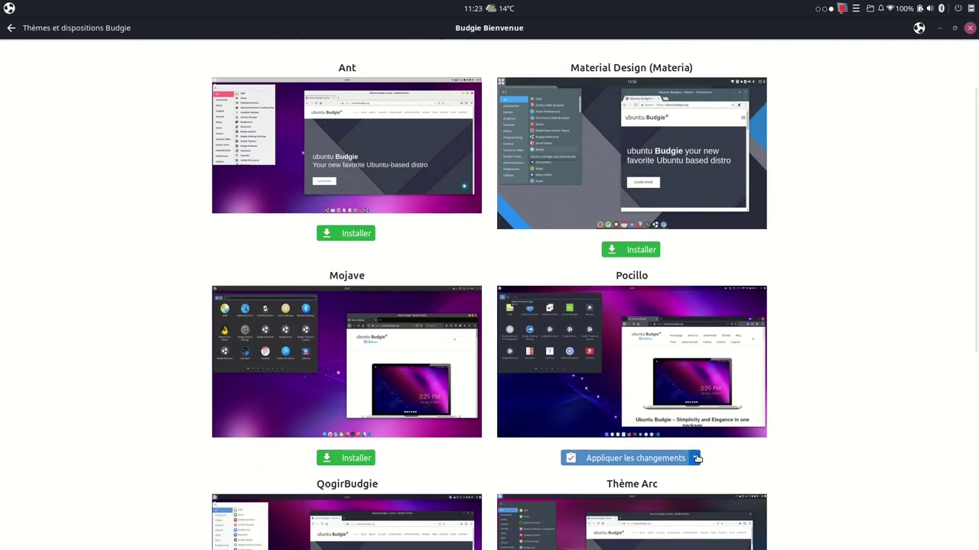
click(697, 458)
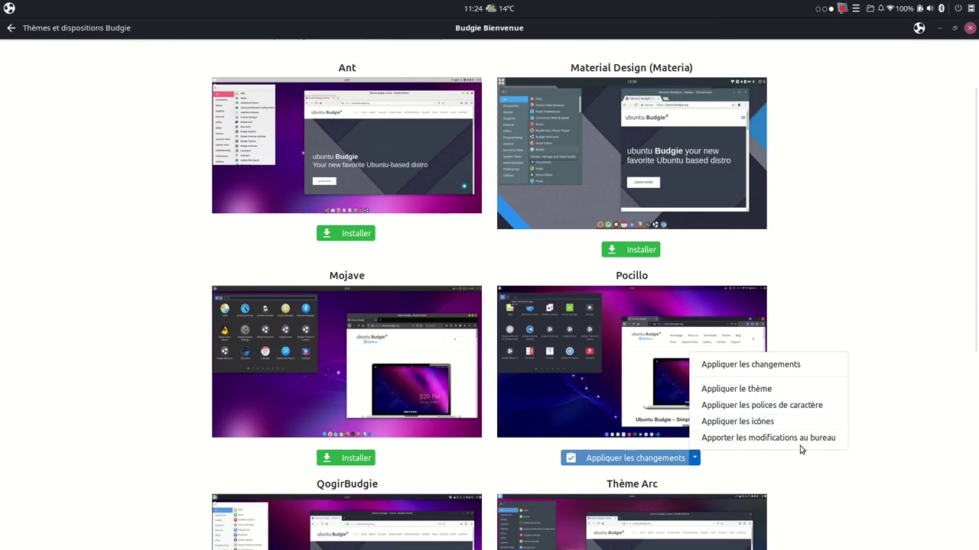
click(791, 473)
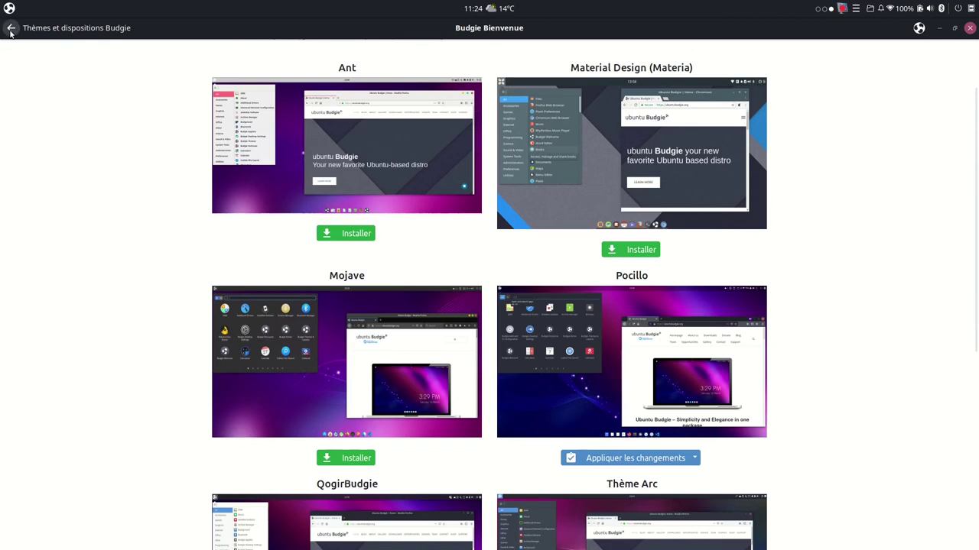
Open Paramètres du Bureau Budgie from the system tools and look through its Style, Bureau and Polices settings.
click(9, 8)
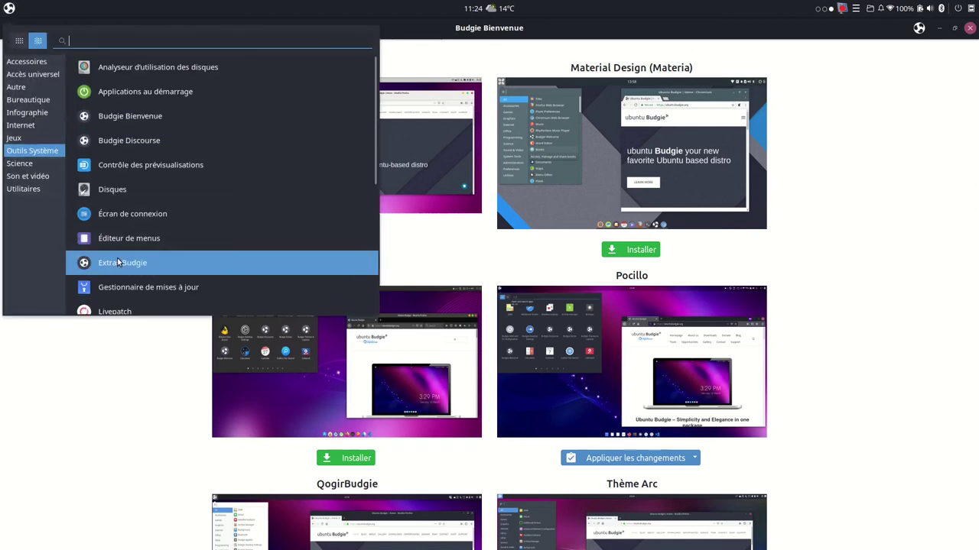
scroll(119, 263, down, 4)
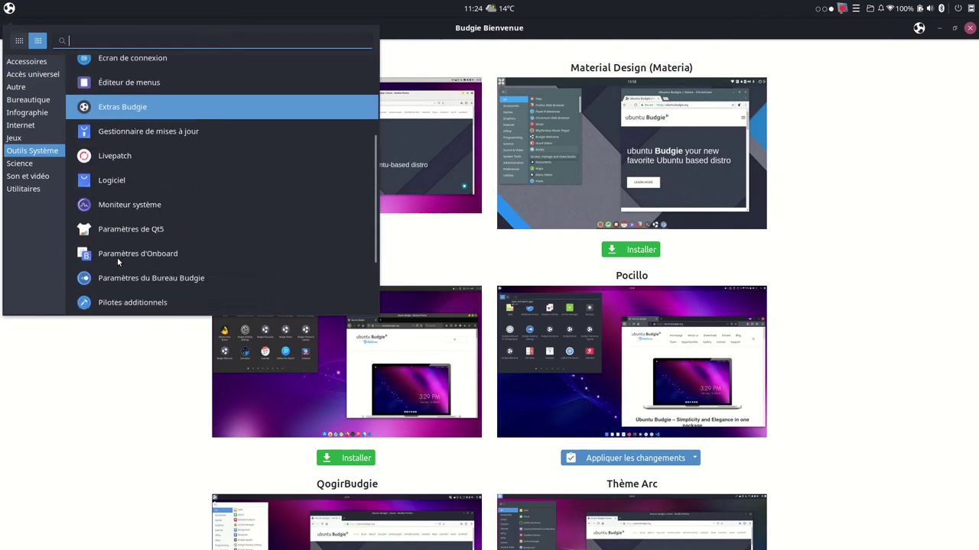
scroll(118, 262, down, 3)
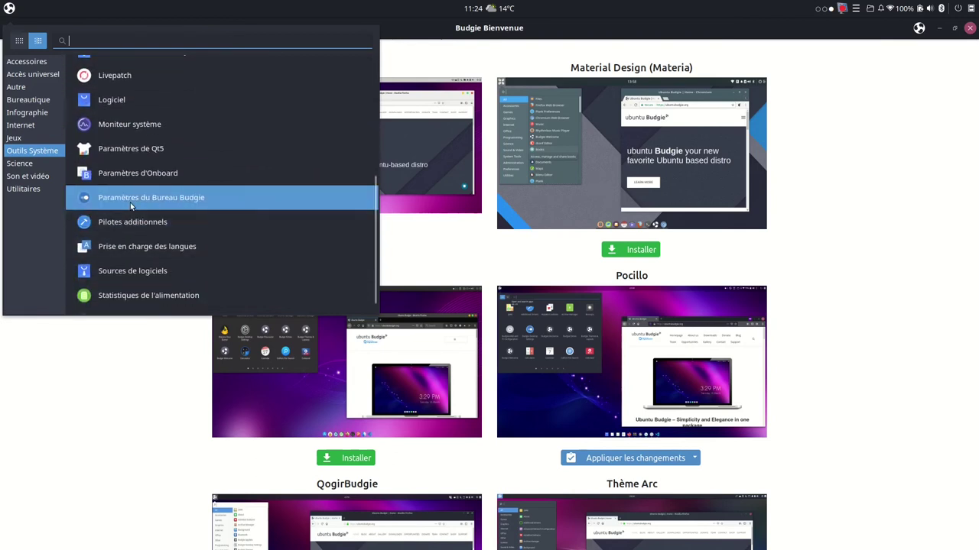
click(154, 211)
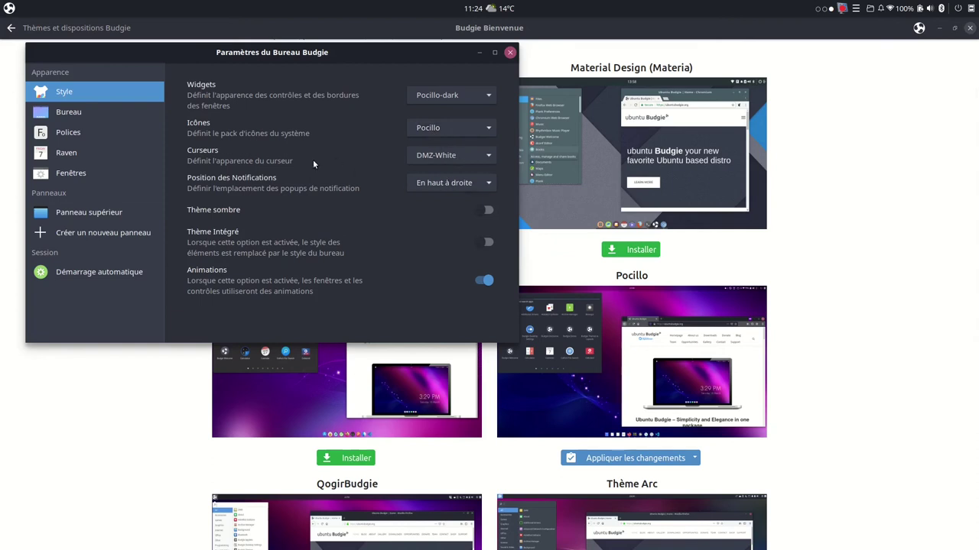
click(84, 112)
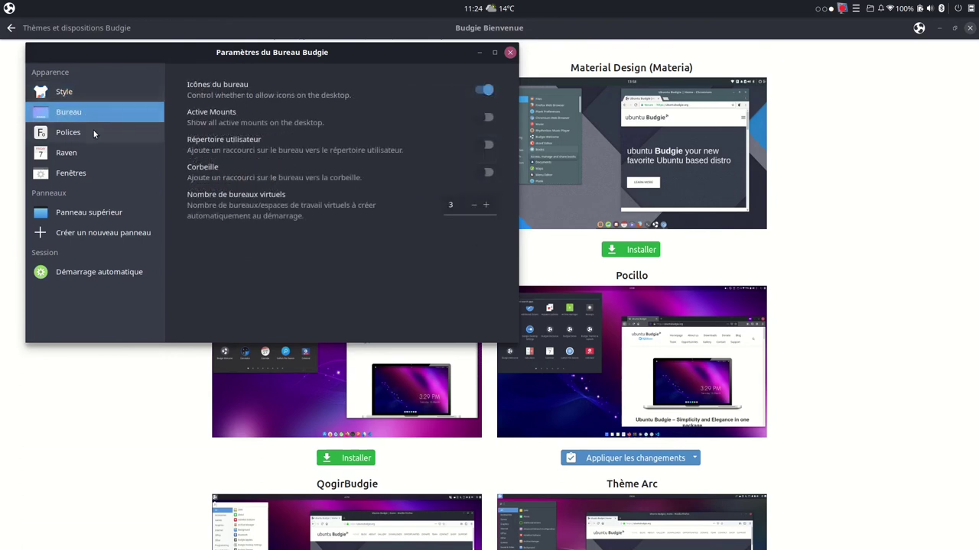
click(67, 131)
click(75, 94)
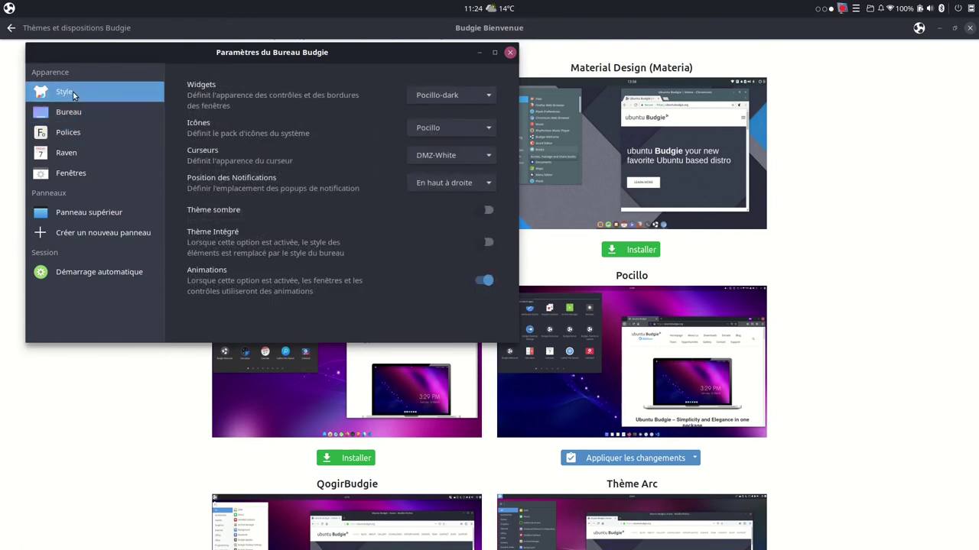
View the available Widgets themes, keep Pocillo-dark selected, and close the desktop settings.
click(494, 95)
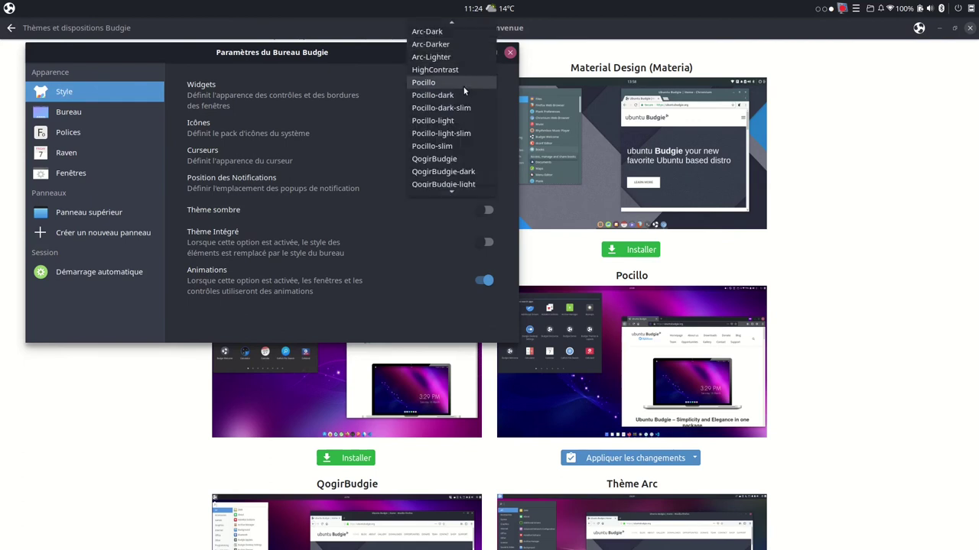
click(457, 94)
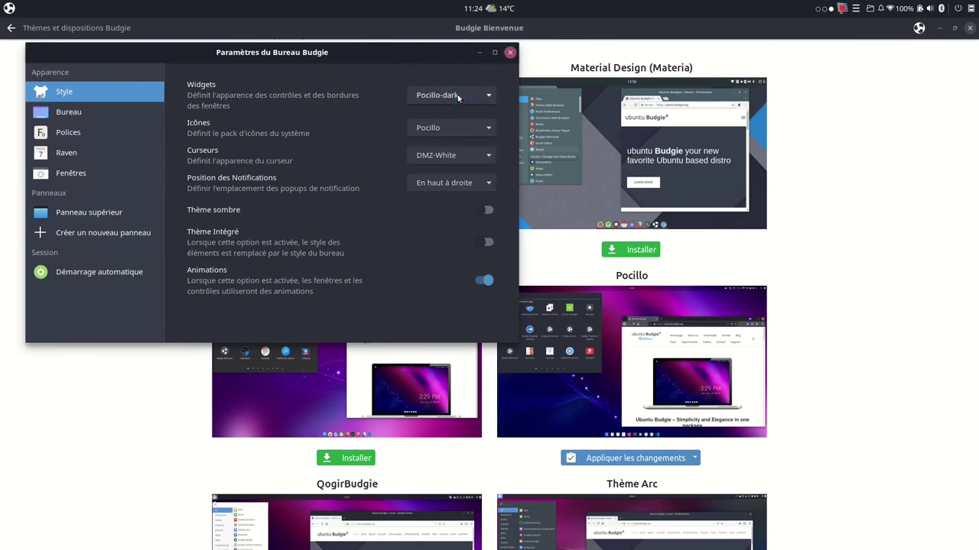
click(510, 52)
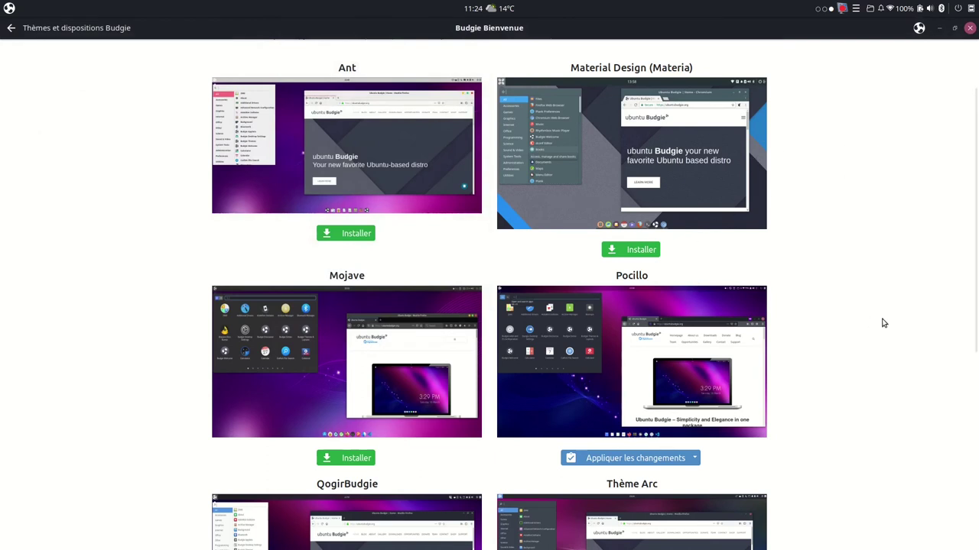
Apply the Thème Arc appearance from the Changer d'apparence themes.
scroll(883, 323, down, 4)
scroll(883, 322, down, 2)
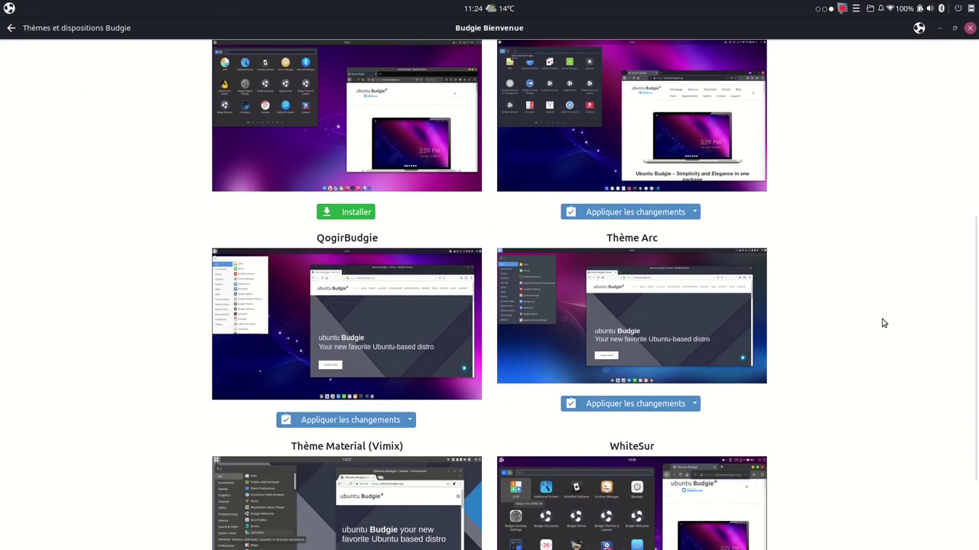
scroll(606, 404, down, 3)
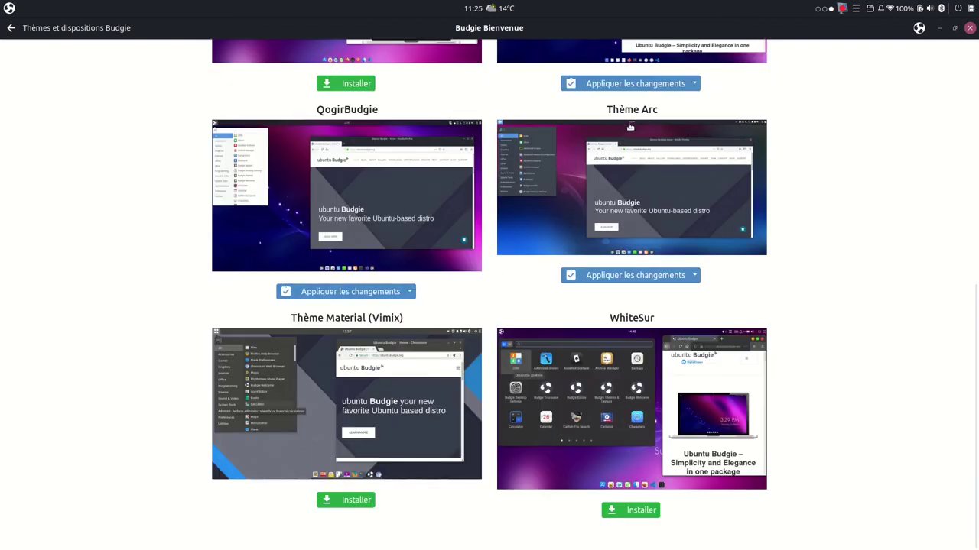
click(654, 280)
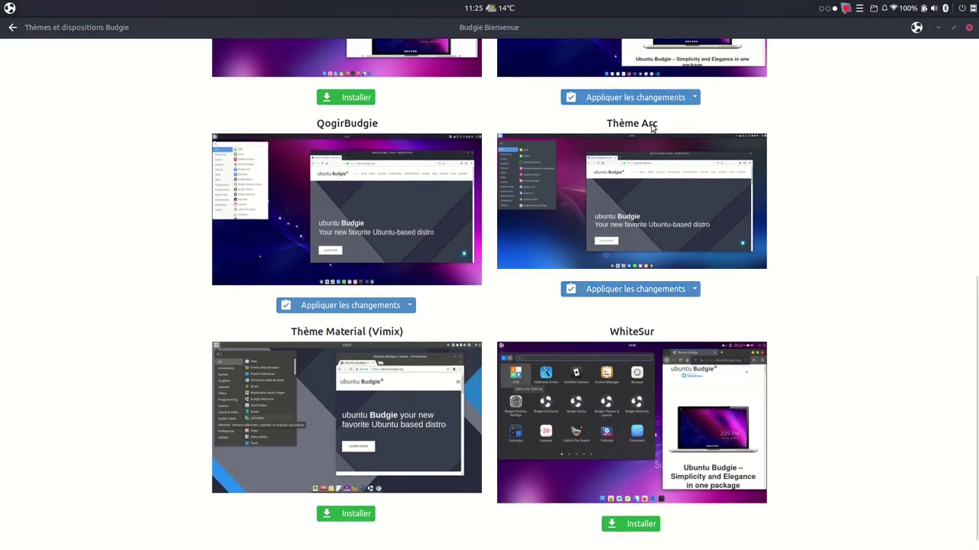
Inspect the application menu under the Arc theme in its icon grid and category views, and close it.
click(10, 8)
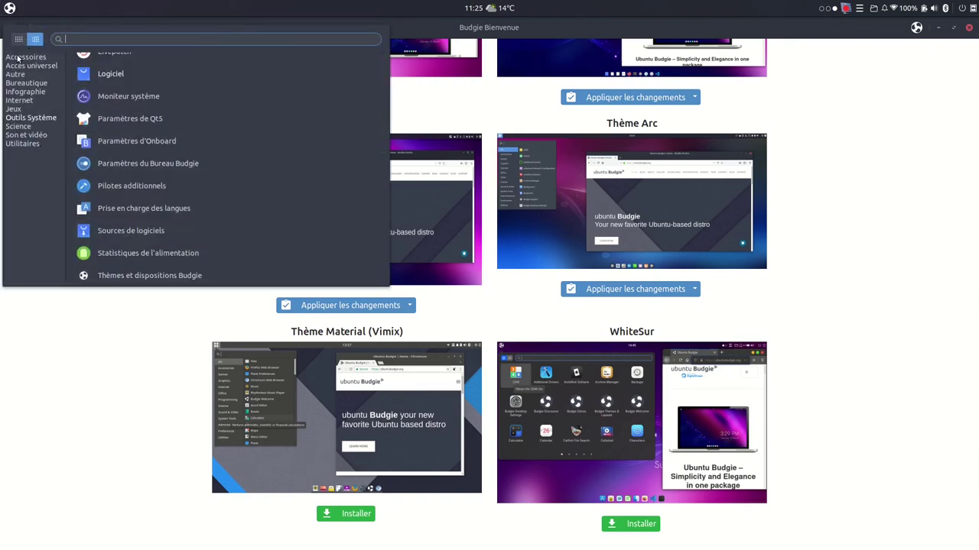
click(18, 39)
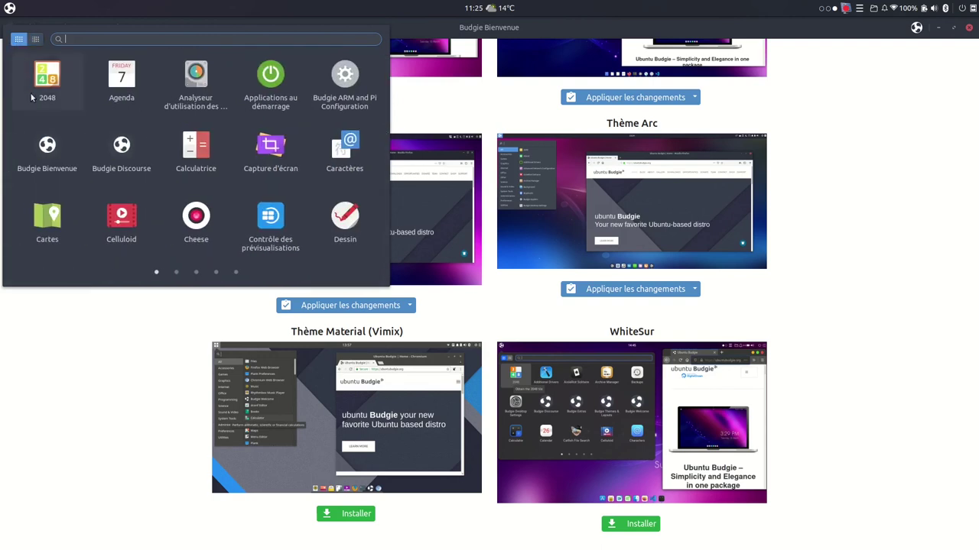
click(37, 39)
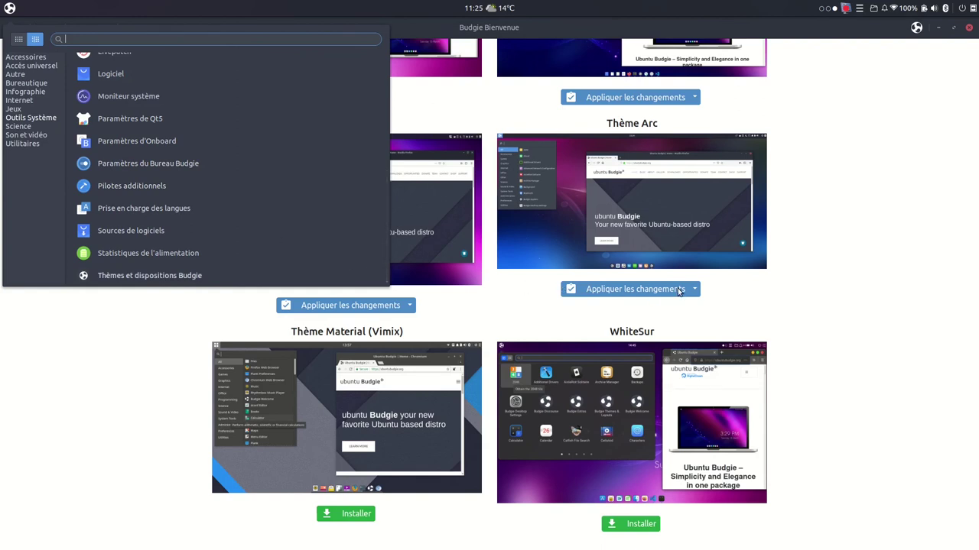
click(753, 305)
Apply the QogirBudgie appearance to the desktop.
scroll(764, 306, up, 5)
scroll(767, 306, down, 3)
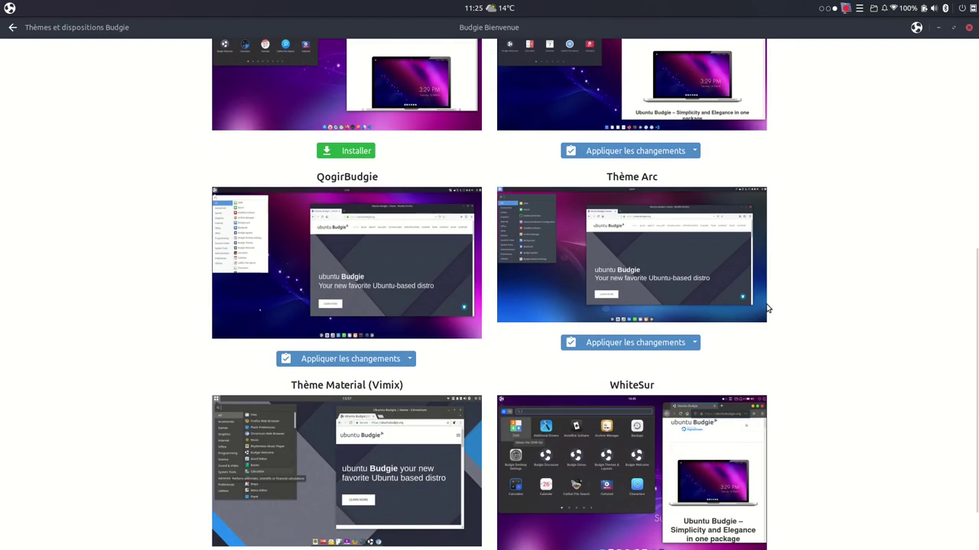
click(337, 359)
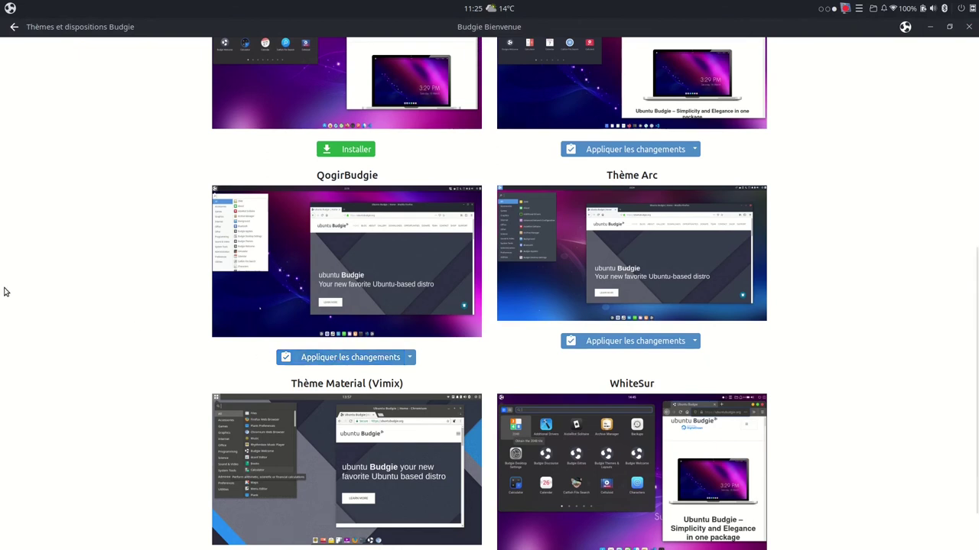
Inspect the application menu under the QogirBudgie theme, switching between its category and icon grid views, and close it.
click(11, 8)
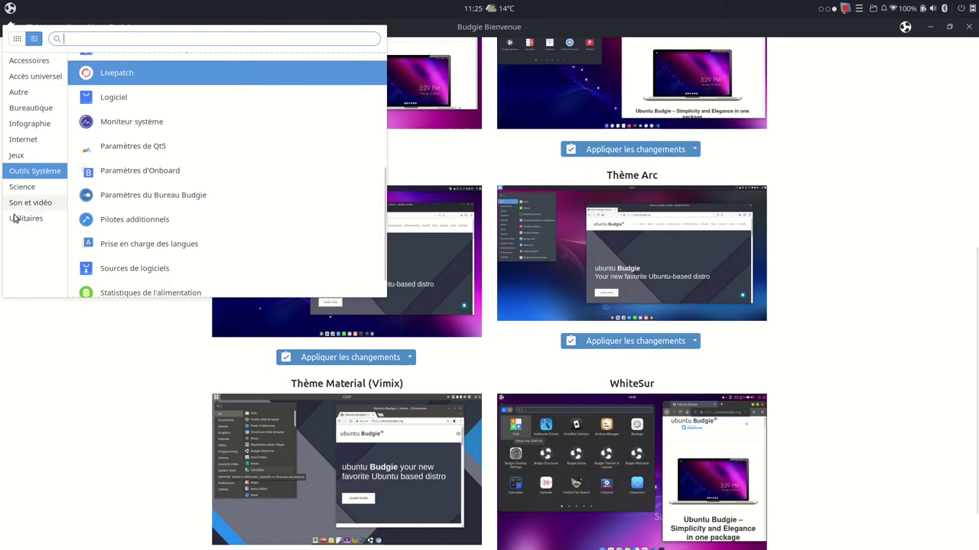
key(Down)
key(Down)
key(Down)
key(Down)
key(Down)
key(Down)
key(Down)
key(Down)
click(18, 40)
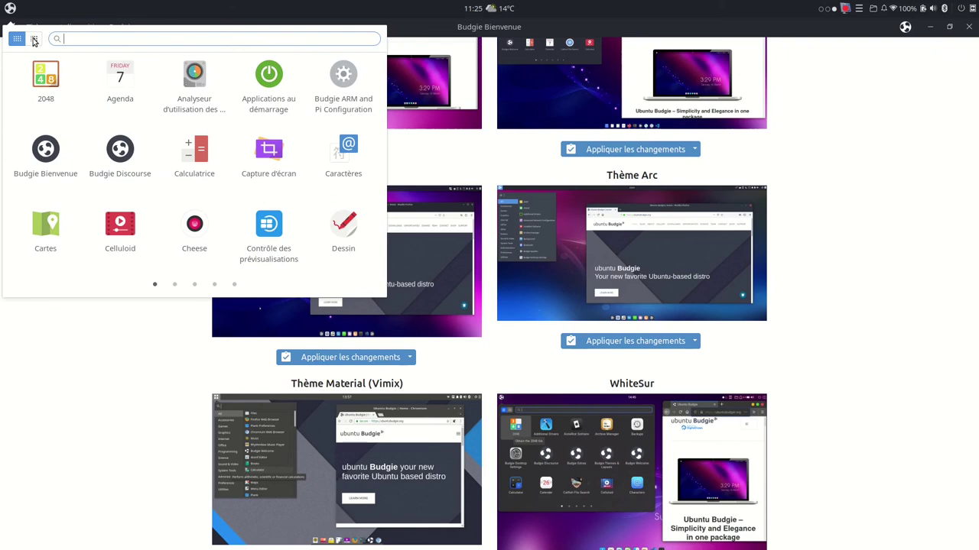
click(35, 39)
click(17, 39)
key(Escape)
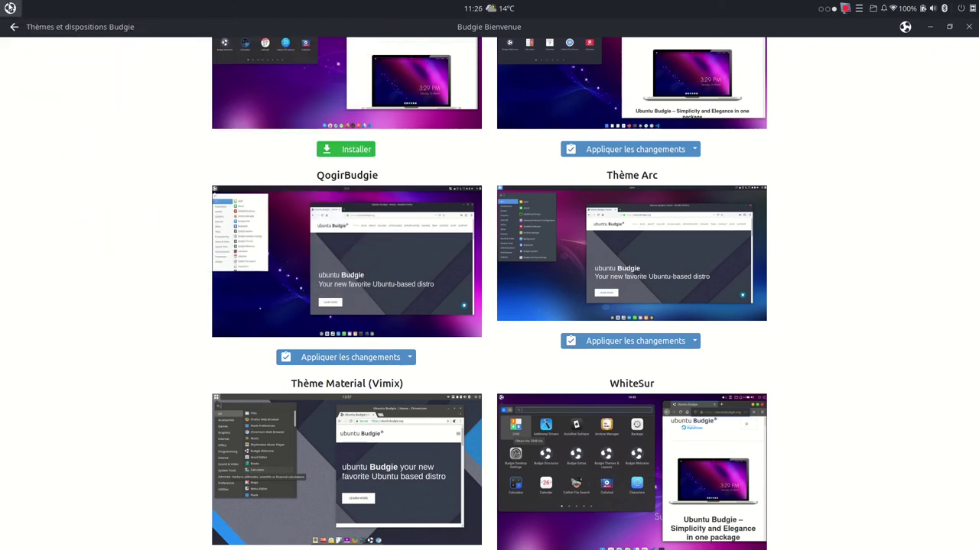
key(super)
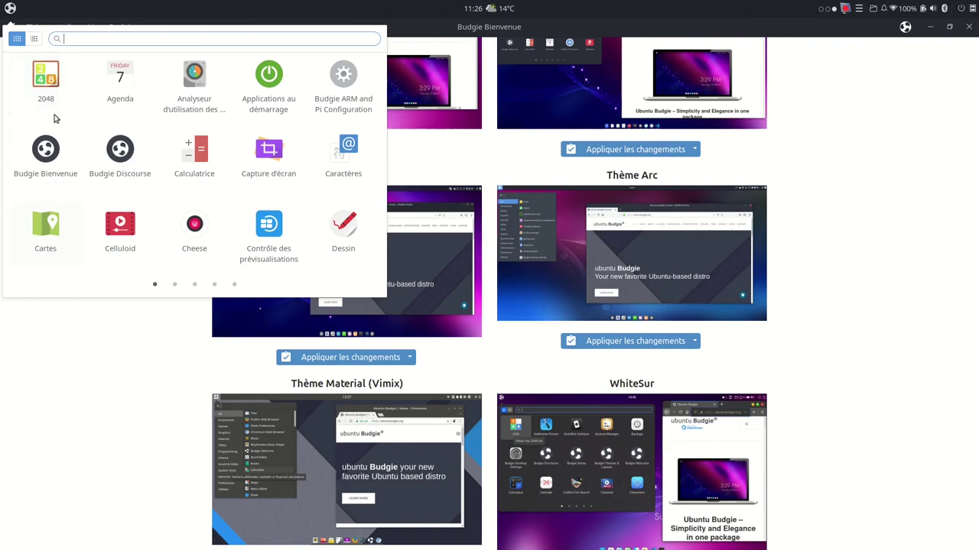
click(34, 38)
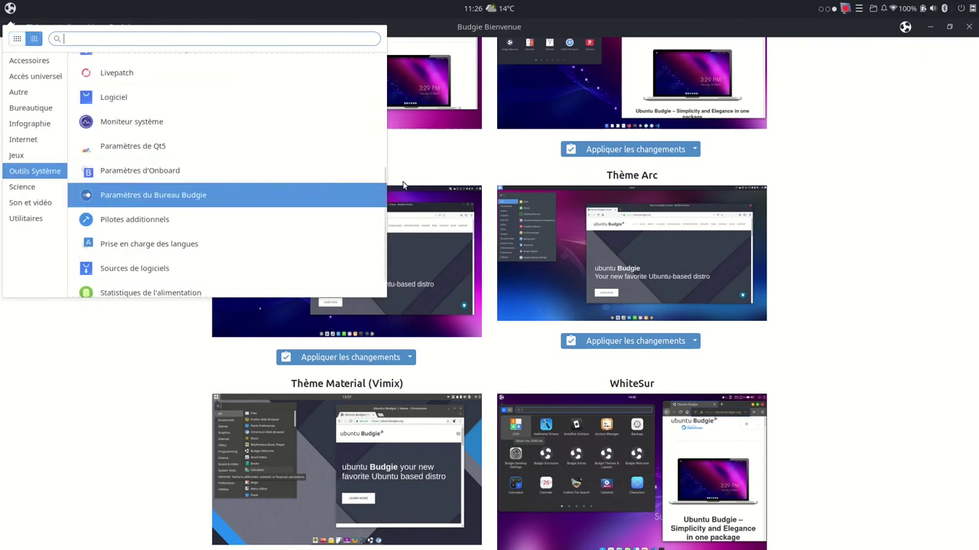
click(801, 266)
Apply the Pocillo appearance and check the application menu with it.
scroll(801, 266, down, 1)
scroll(801, 266, up, 4)
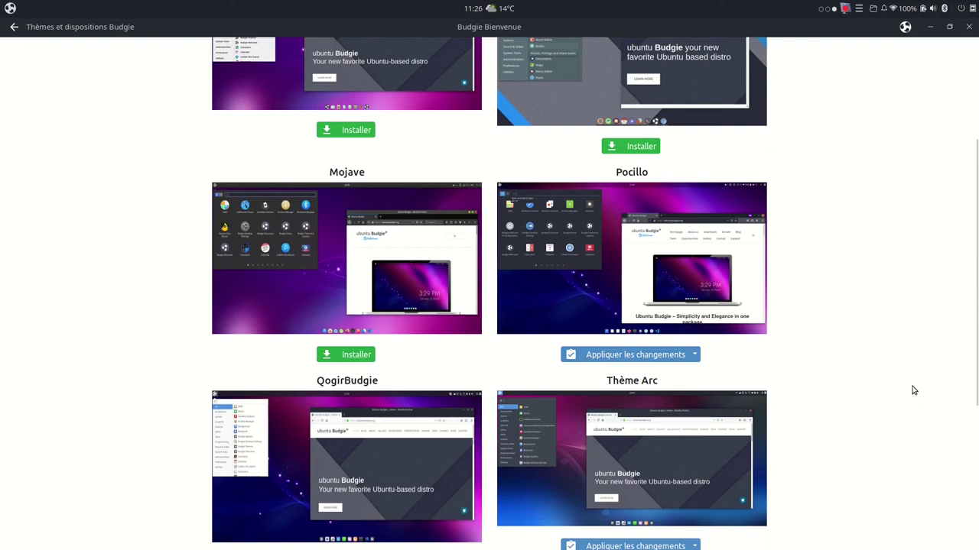
click(611, 356)
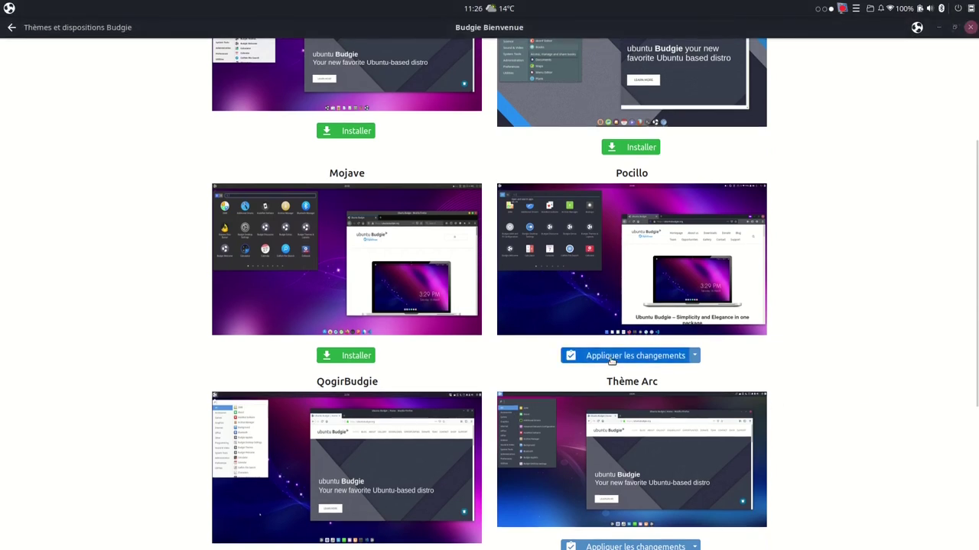
click(10, 7)
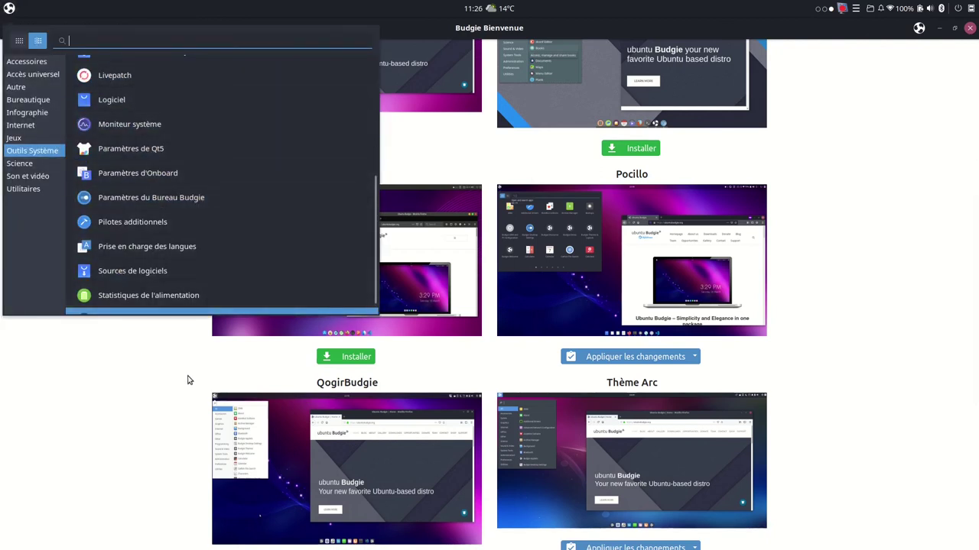
click(116, 396)
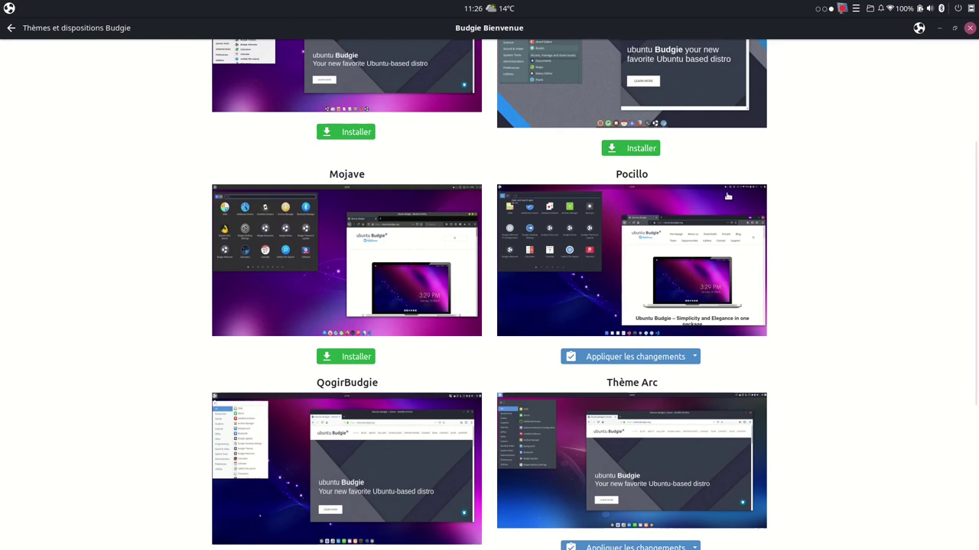
Review the Disposition du bureau layouts from Ubuntu Budgie to Cupertino and apply The One.
scroll(728, 196, up, 5)
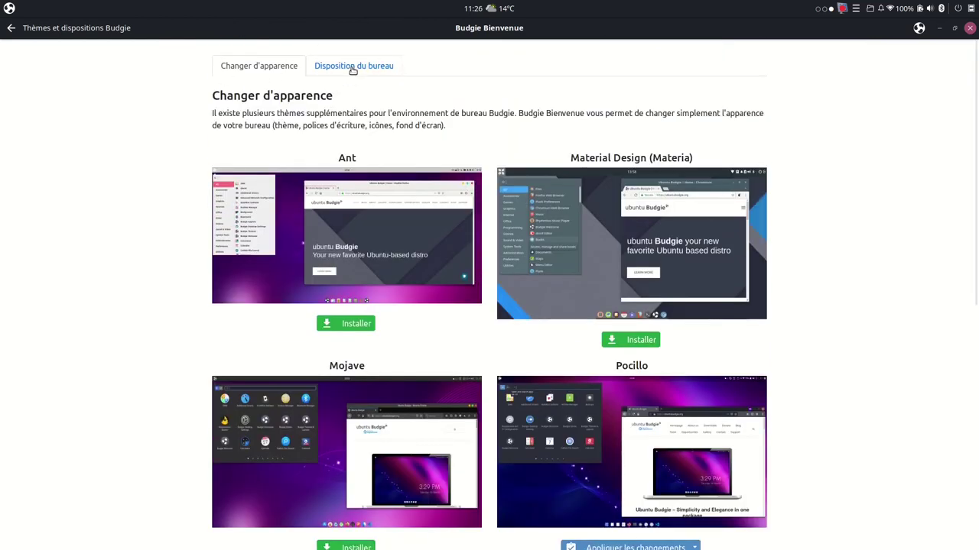
click(354, 67)
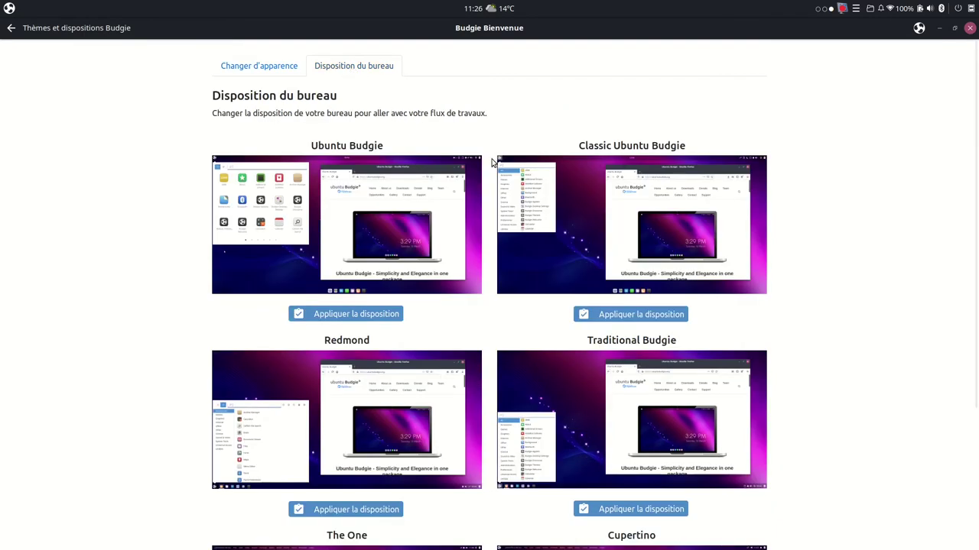
scroll(493, 162, down, 1)
scroll(493, 162, down, 4)
scroll(493, 162, up, 4)
scroll(493, 162, down, 5)
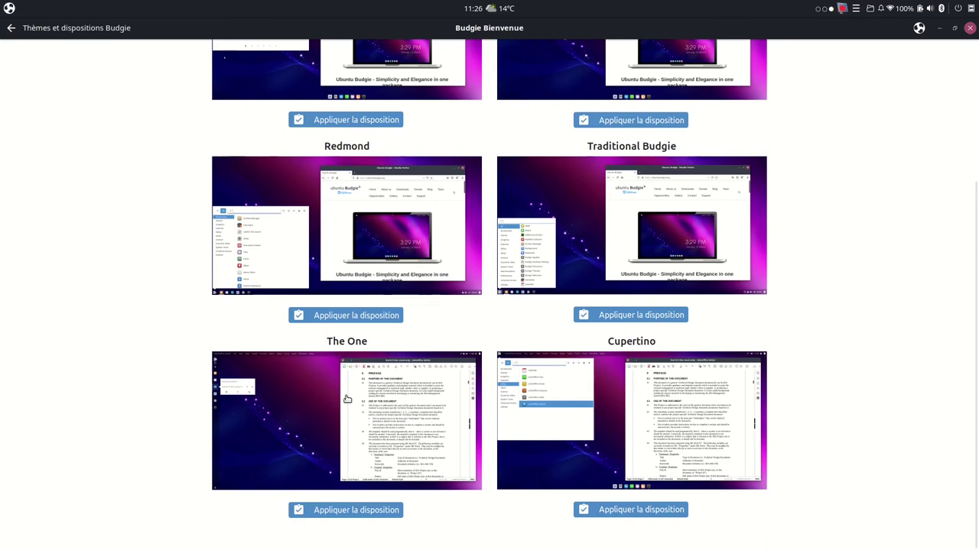
click(351, 510)
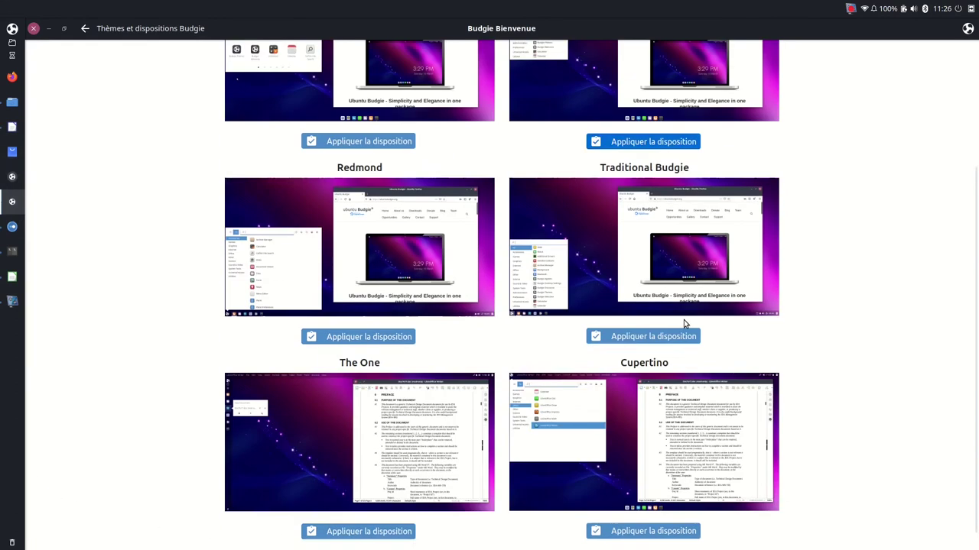
Apply the Cupertino layout, shrink the Budgie Bienvenue window to view the desktop, and maximize it again.
scroll(684, 321, down, 1)
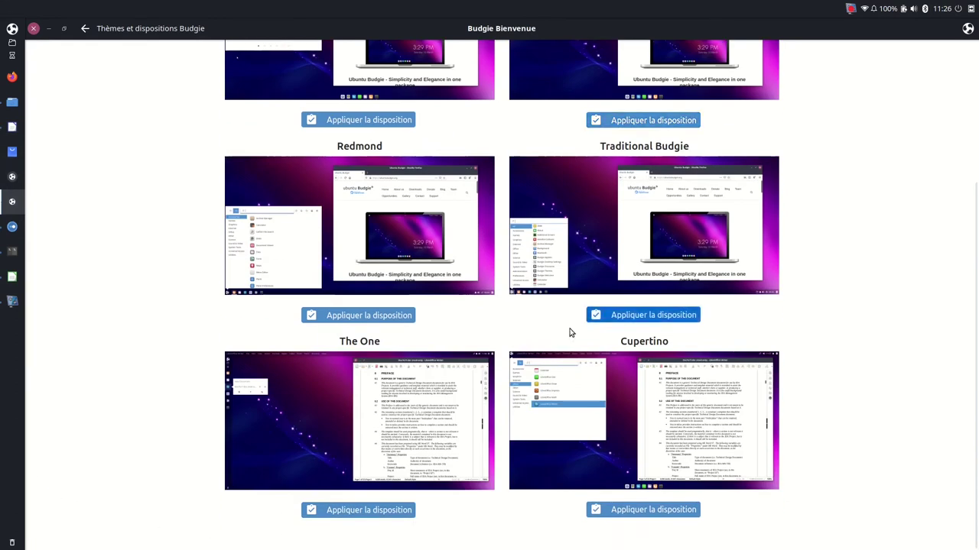
click(638, 510)
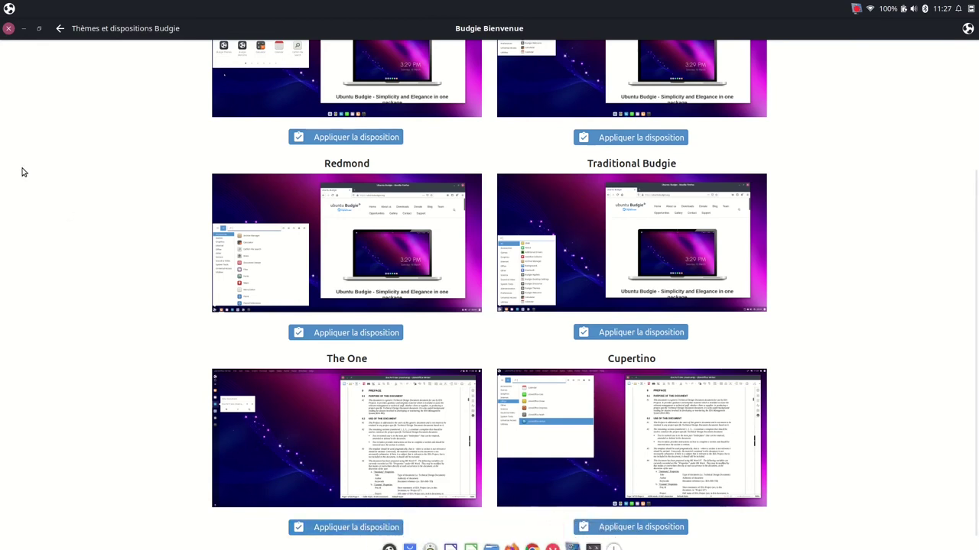
click(39, 29)
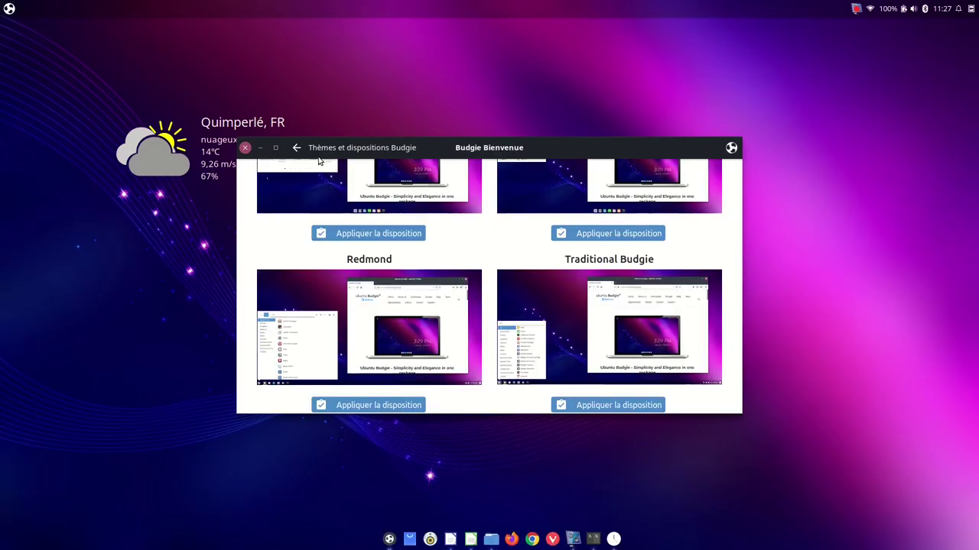
click(276, 148)
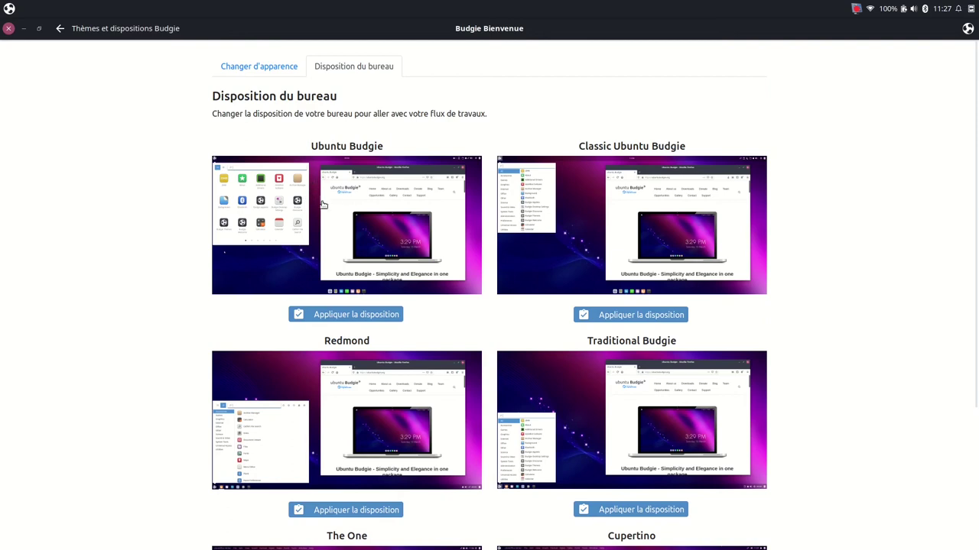
Preview the Traditional Budgie layout image at full size, close it, and apply the Ubuntu Budgie layout.
click(621, 406)
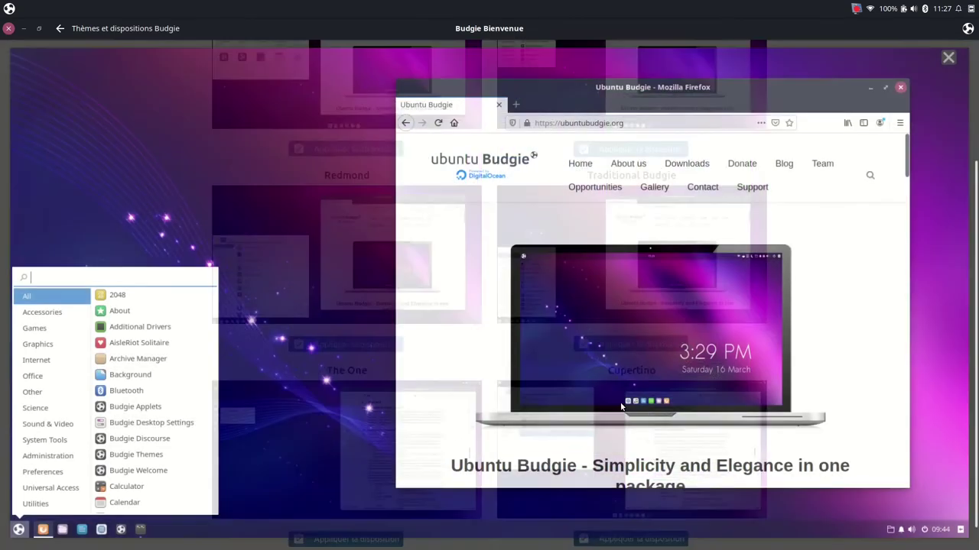
click(517, 395)
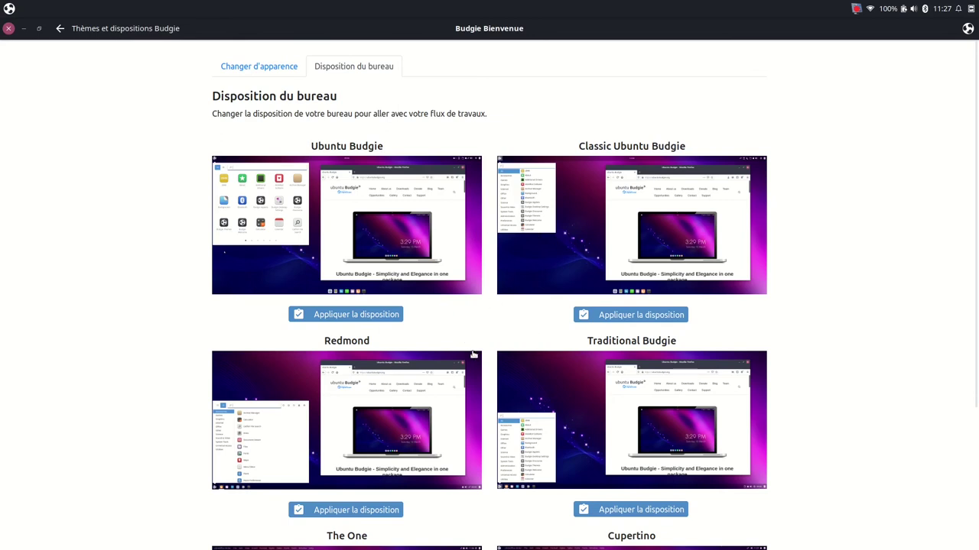
scroll(545, 340, down, 5)
scroll(545, 340, up, 5)
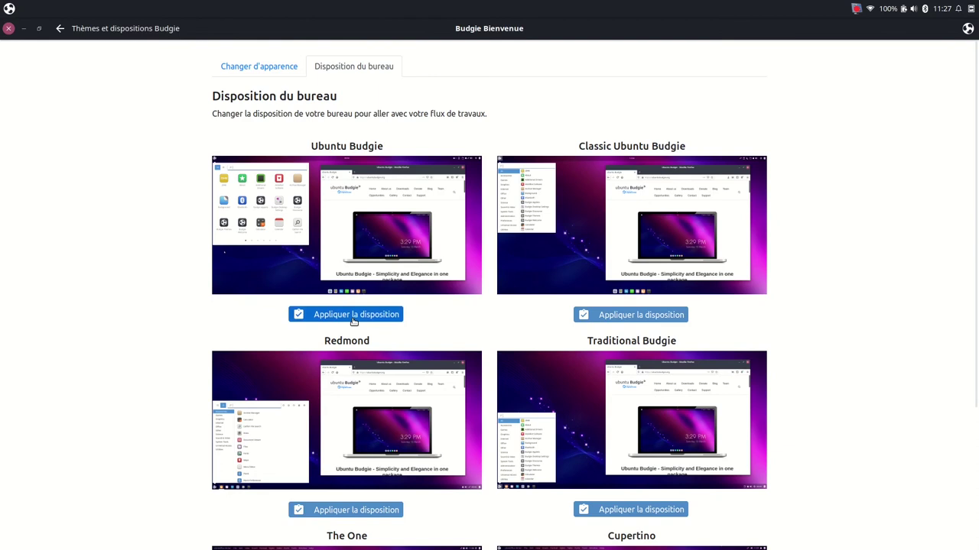
click(353, 315)
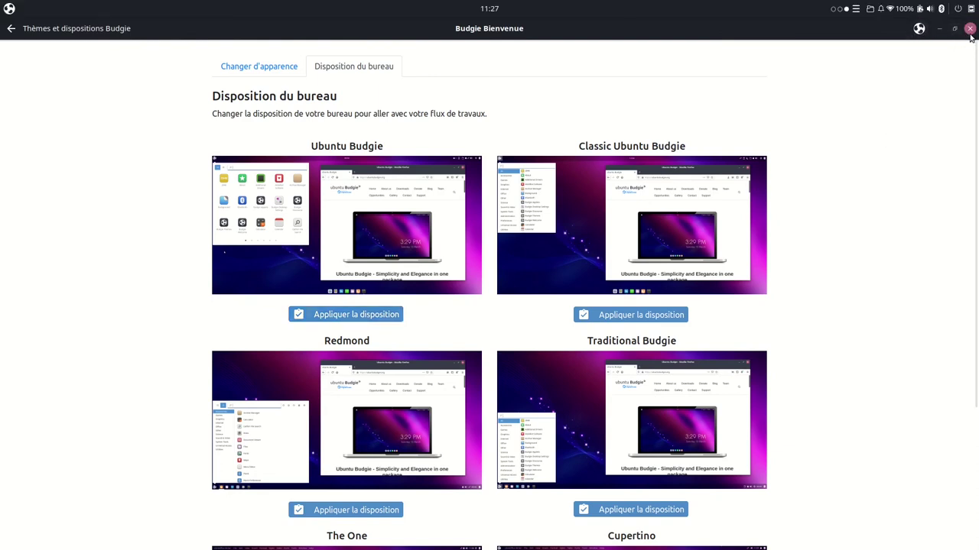
Inspect the application menu under the Ubuntu Budgie layout in its icon grid and category views, and close it.
click(10, 10)
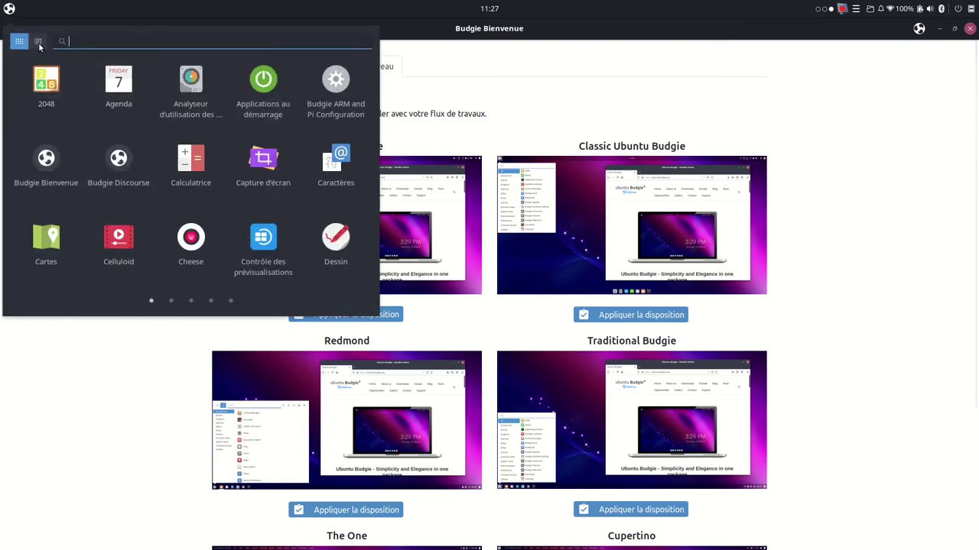
click(37, 41)
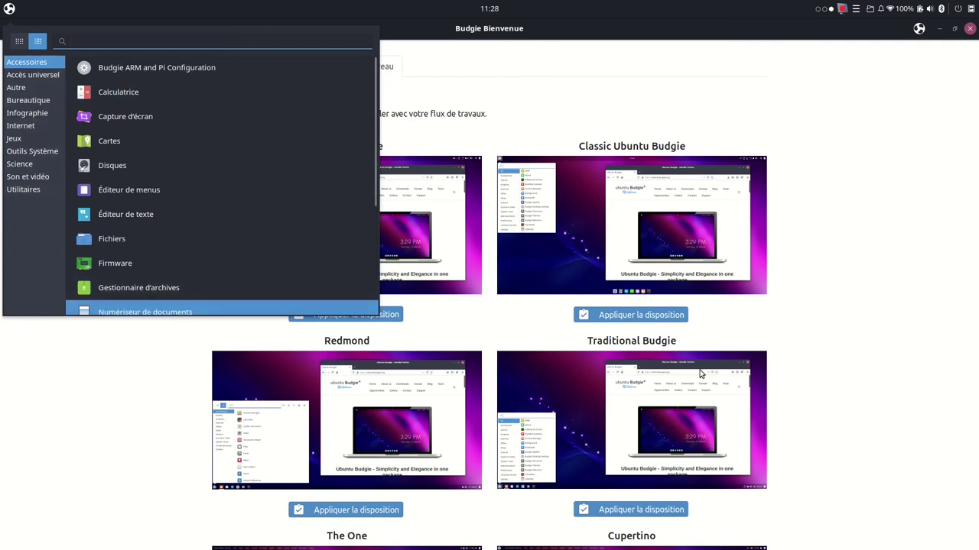
click(918, 335)
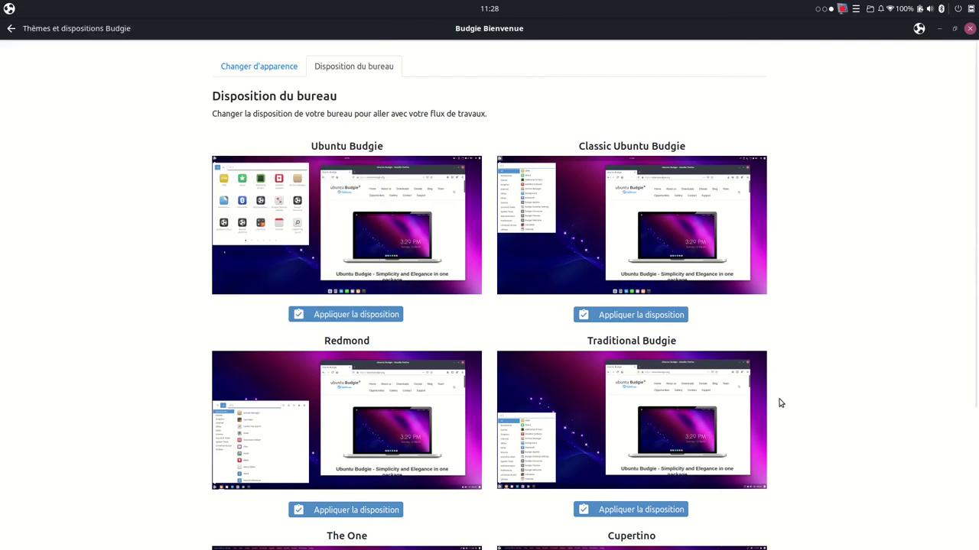
Apply the Traditional Budgie layout and check its application menu.
scroll(779, 402, down, 5)
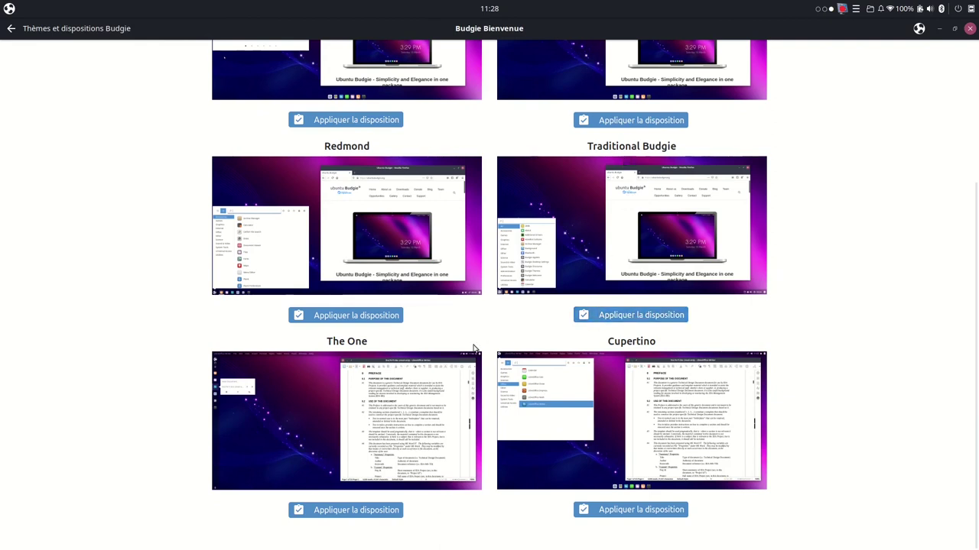
click(621, 315)
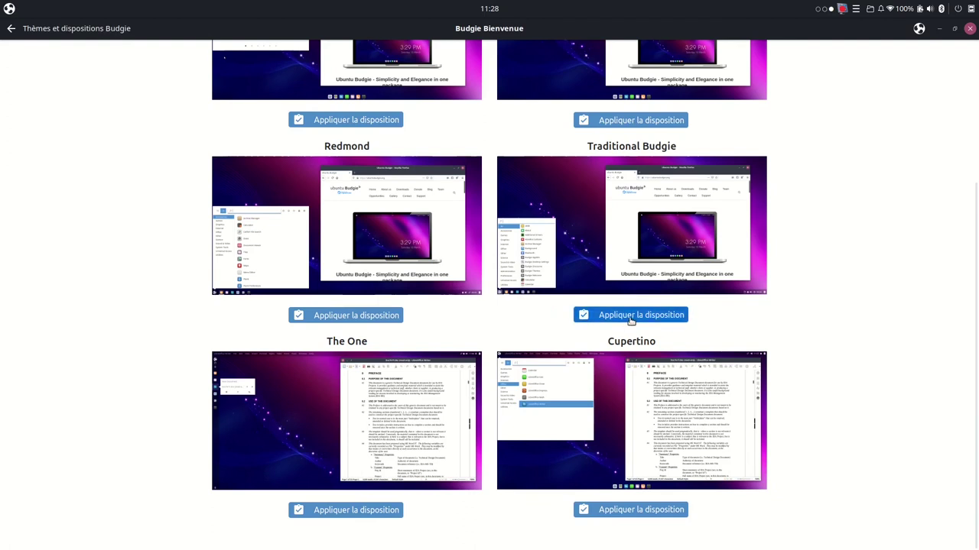
click(630, 315)
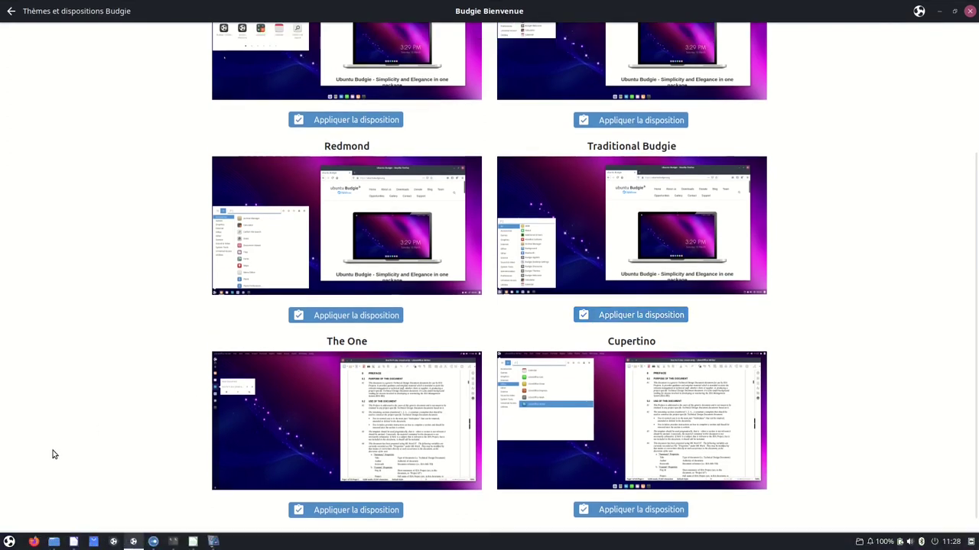
click(9, 542)
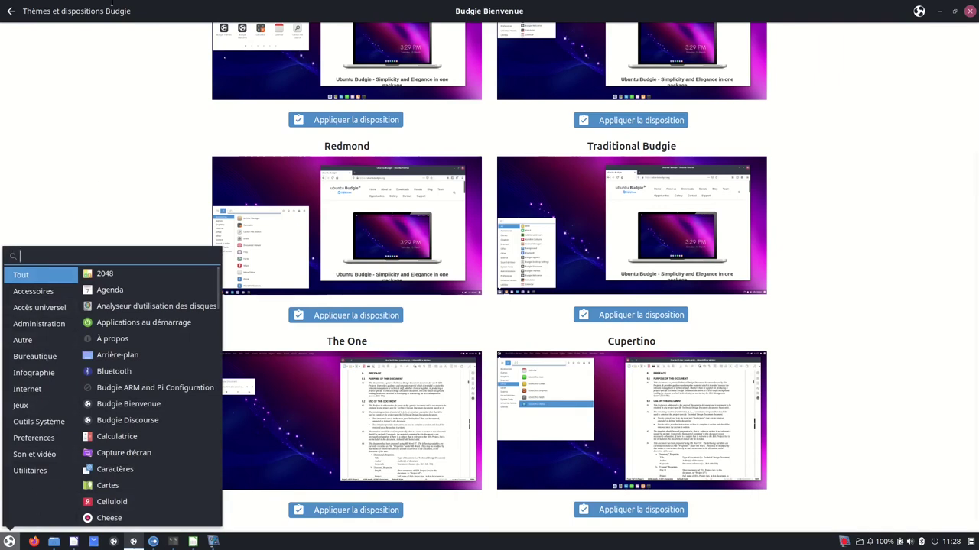
click(100, 77)
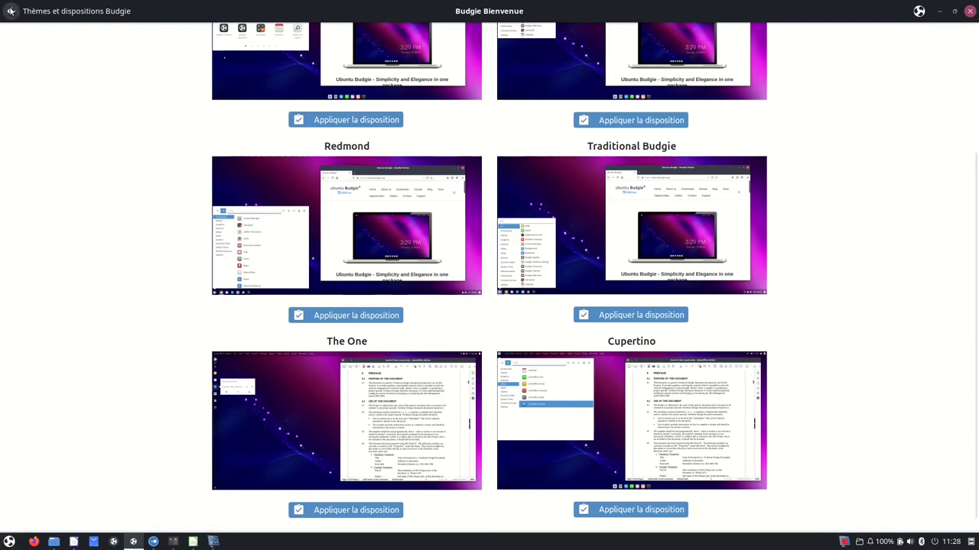
Install the Ant appearance, accepting the third-party repository ppa:ubuntubudgie/backports, and apply it.
scroll(251, 217, up, 5)
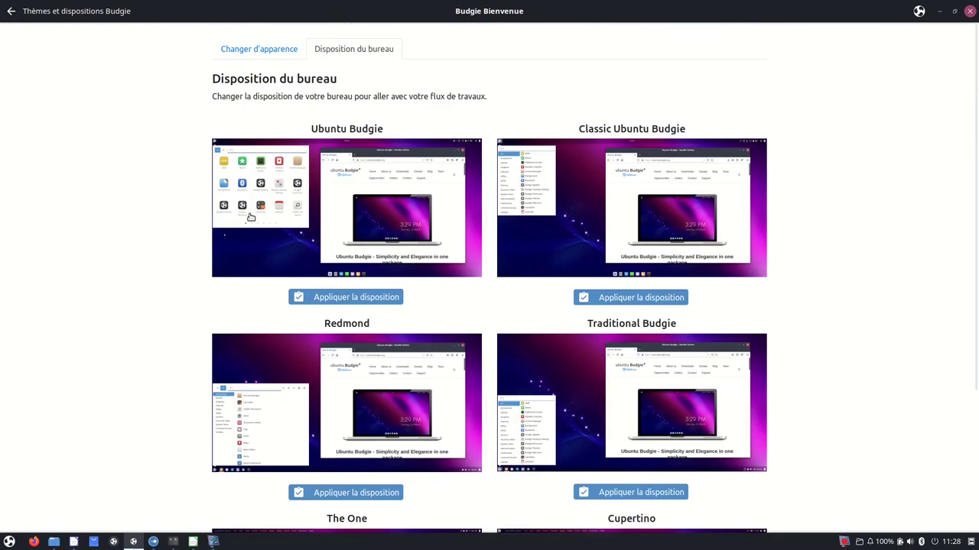
click(274, 49)
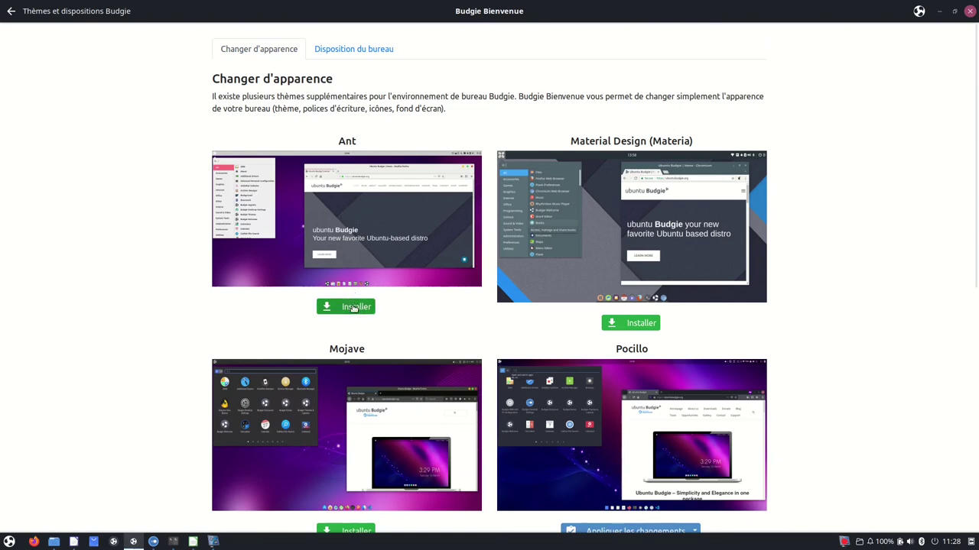
click(354, 307)
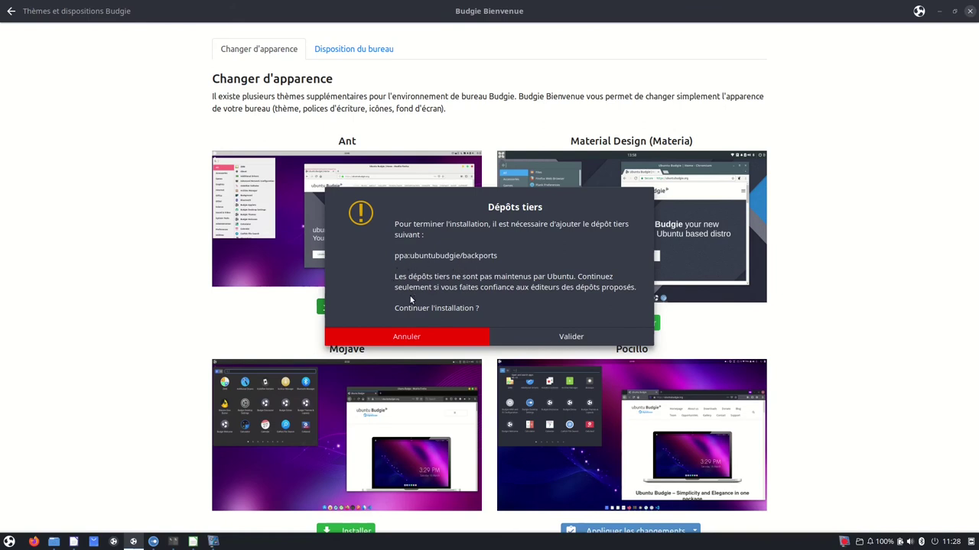
click(550, 329)
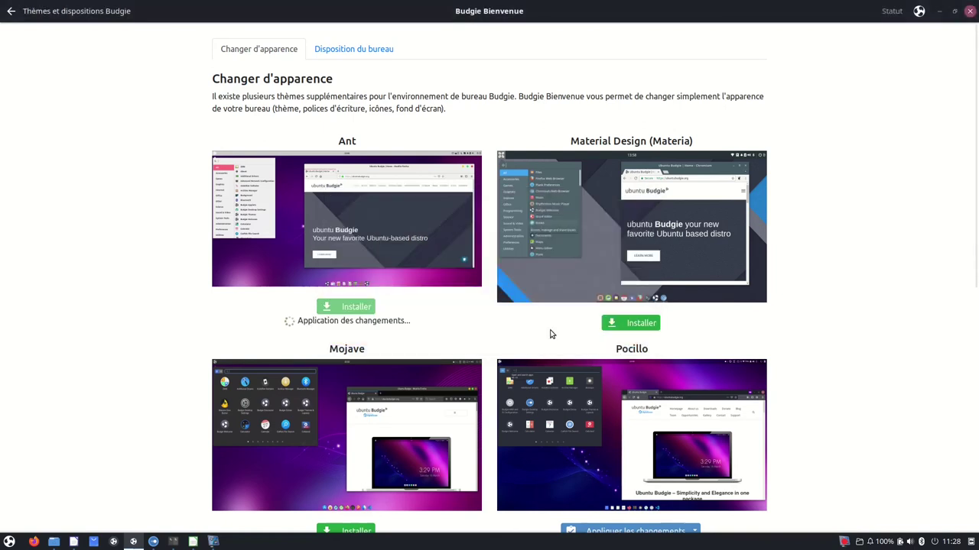
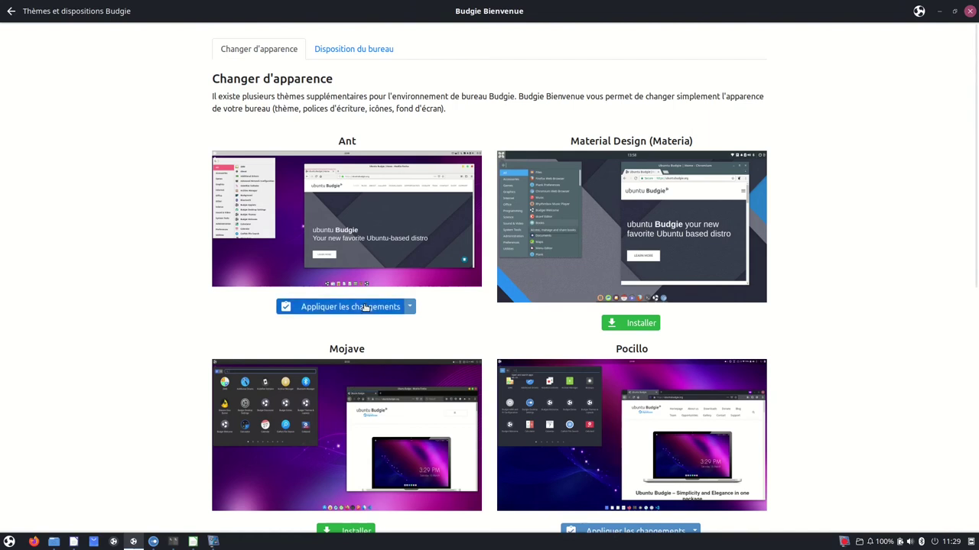
click(365, 307)
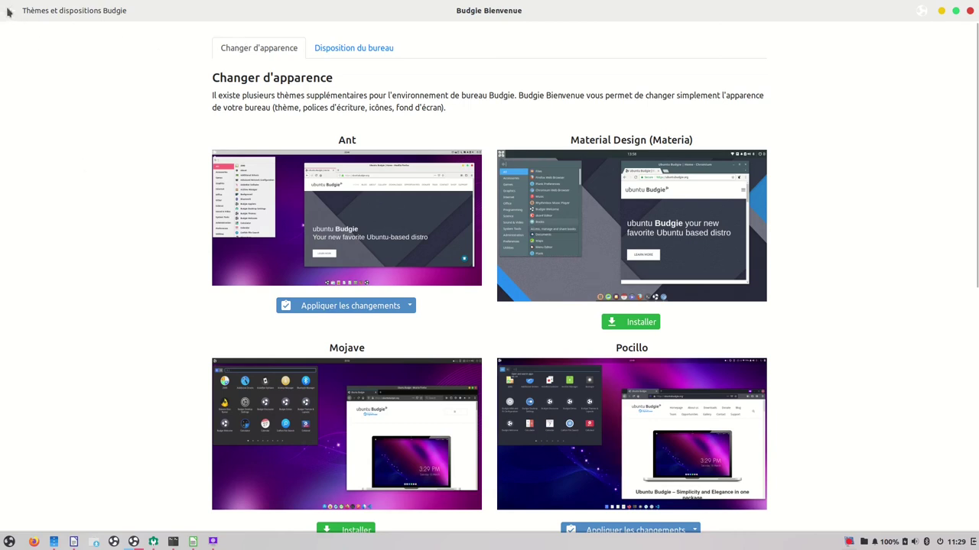
Browse the application menu under the Ant theme, viewing the Outils Système, Utilitaires and Preferences categories.
click(10, 543)
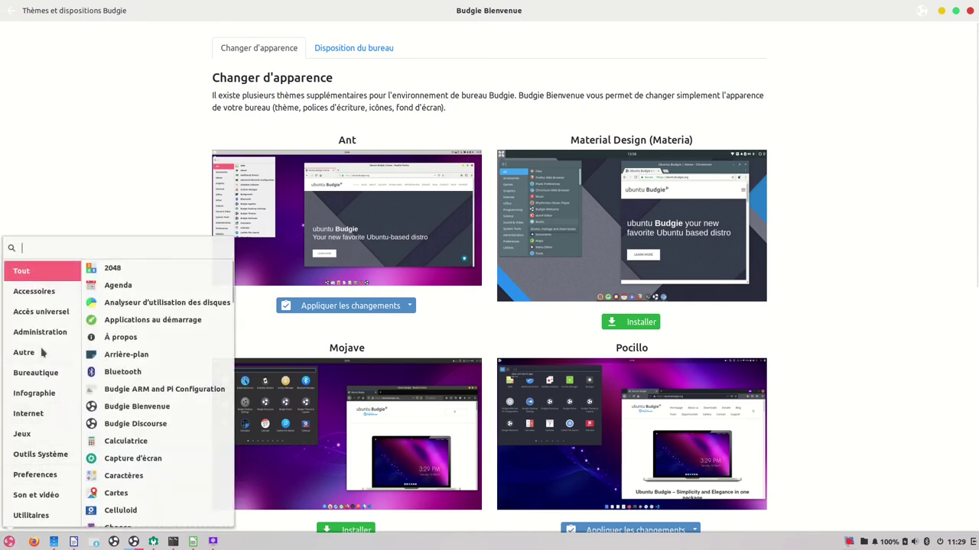
click(45, 457)
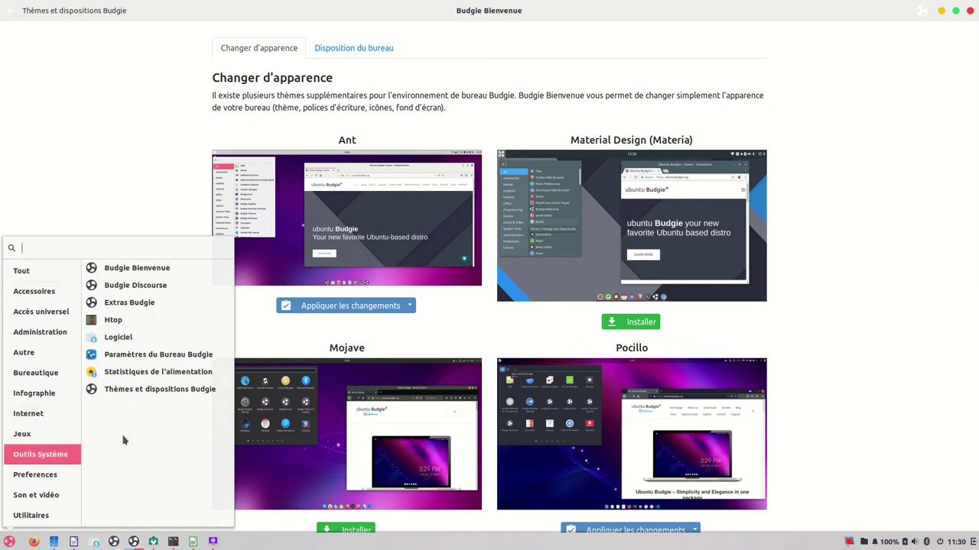
click(42, 474)
click(32, 520)
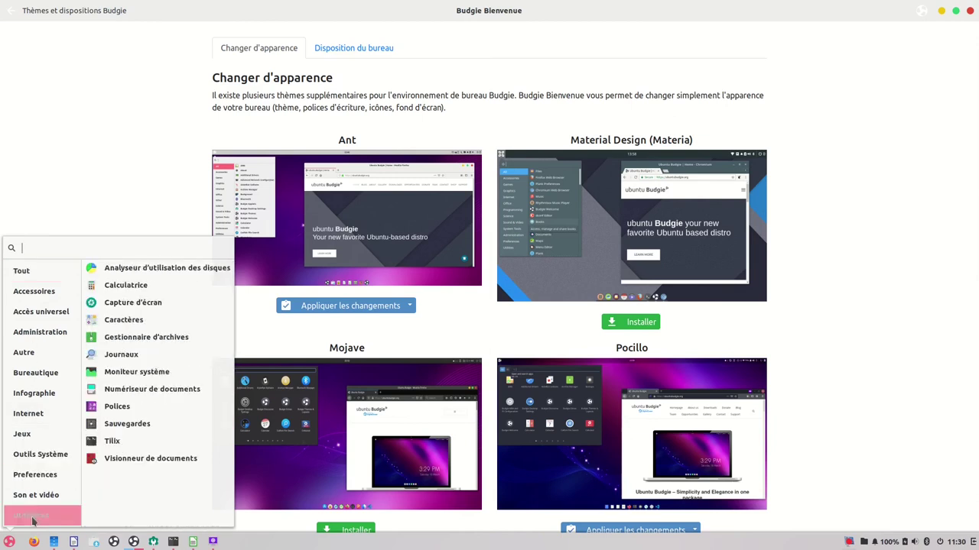
click(50, 474)
scroll(133, 426, down, 6)
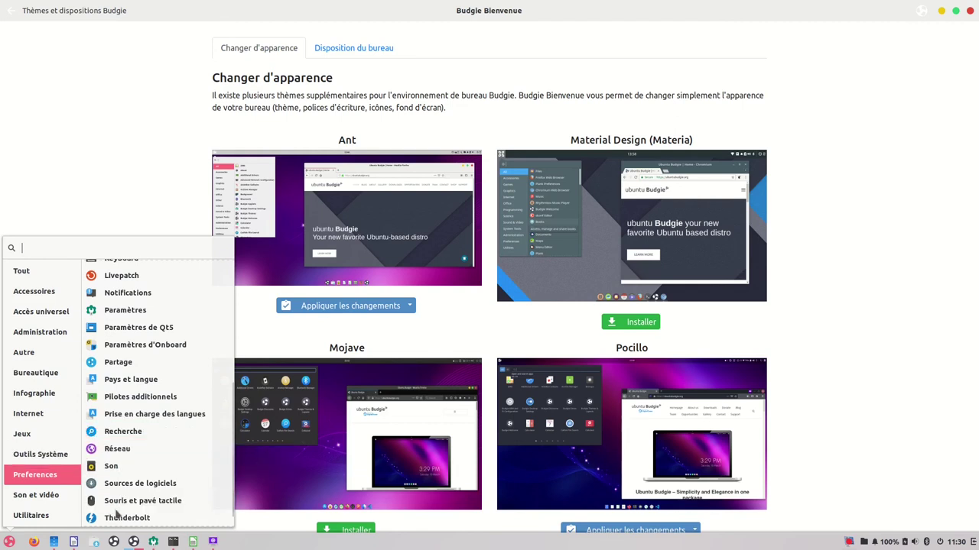
Open Sources de logiciels, examine the third-party repositories under Autres logiciels for the ubuntubudgie backports entry, and close it.
click(151, 488)
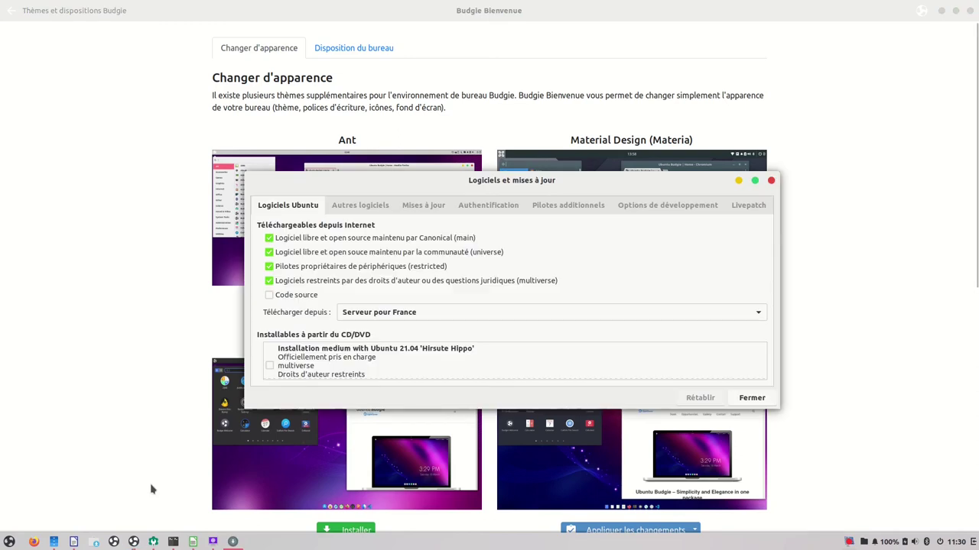
click(348, 208)
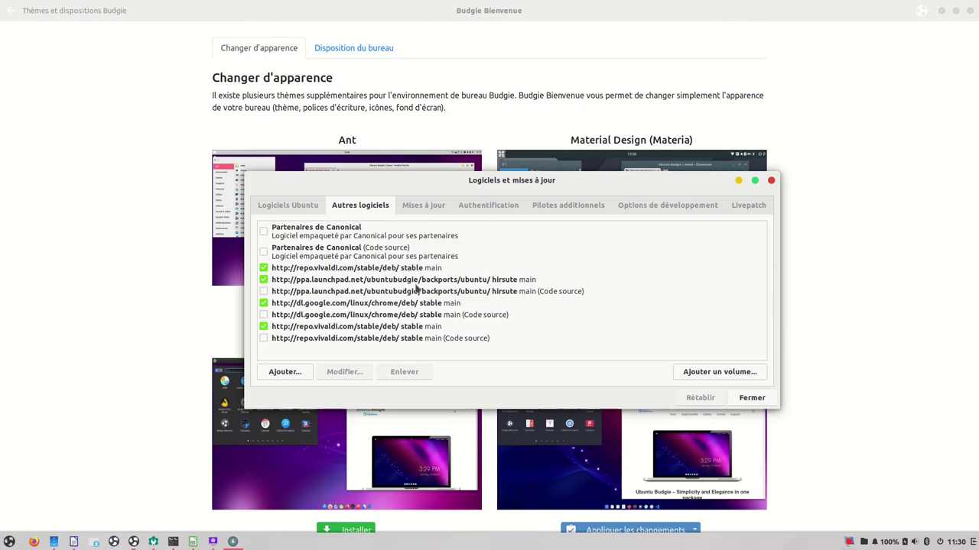
click(540, 280)
click(606, 257)
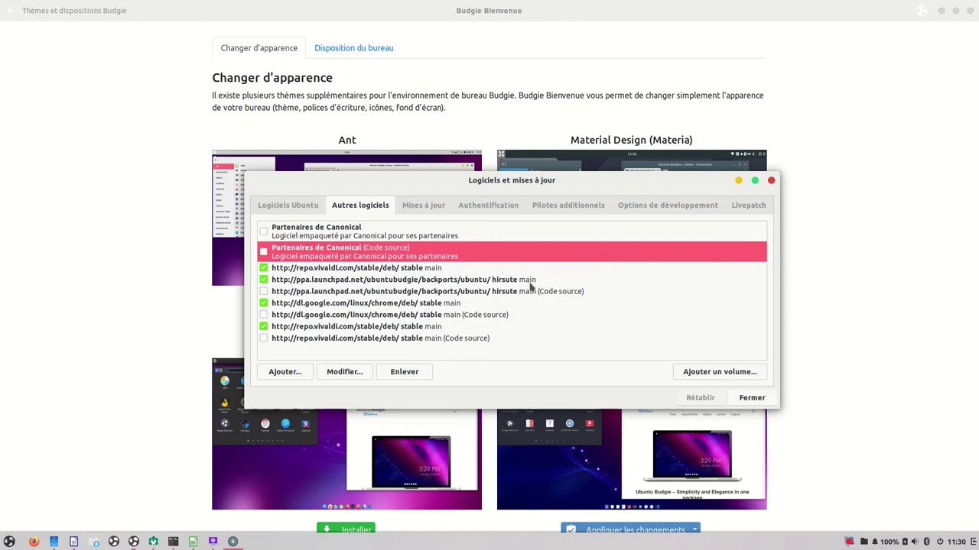
click(752, 398)
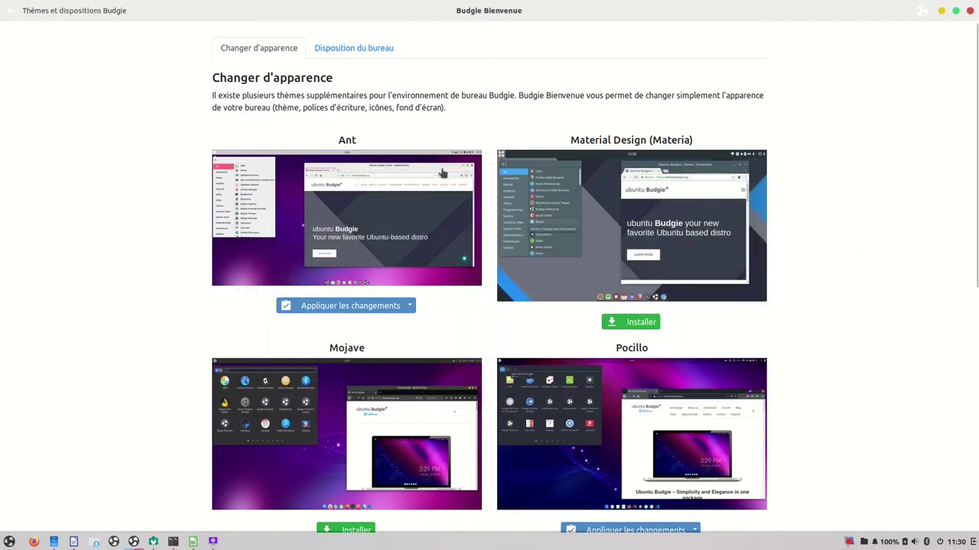
Look through the available appearances and apply Pocillo again.
scroll(451, 366, down, 3)
scroll(452, 366, up, 3)
scroll(452, 365, down, 3)
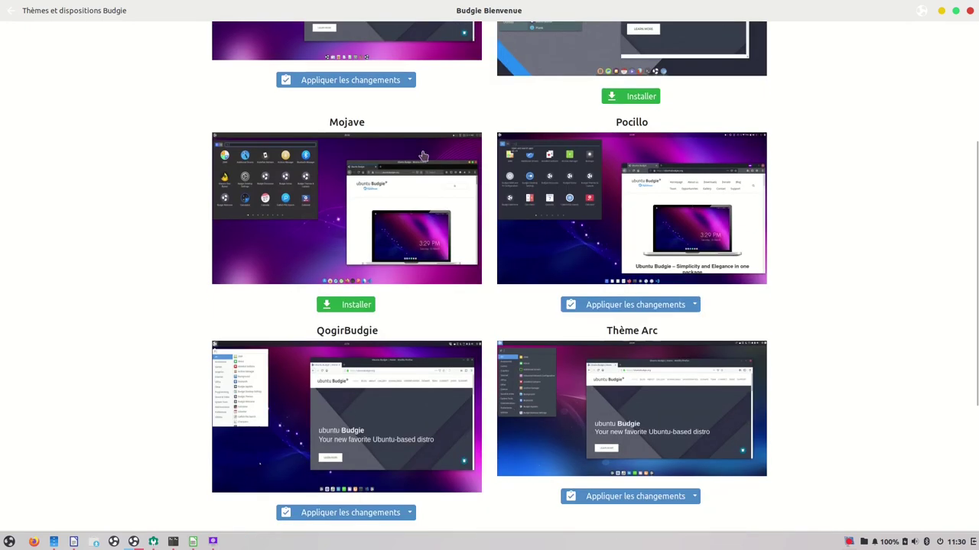
scroll(424, 162, up, 3)
scroll(424, 162, down, 3)
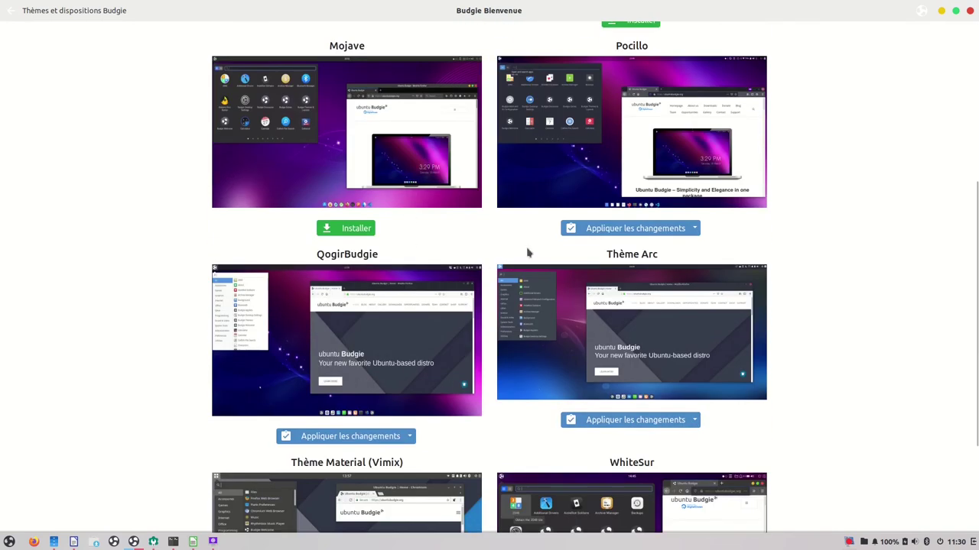
click(616, 234)
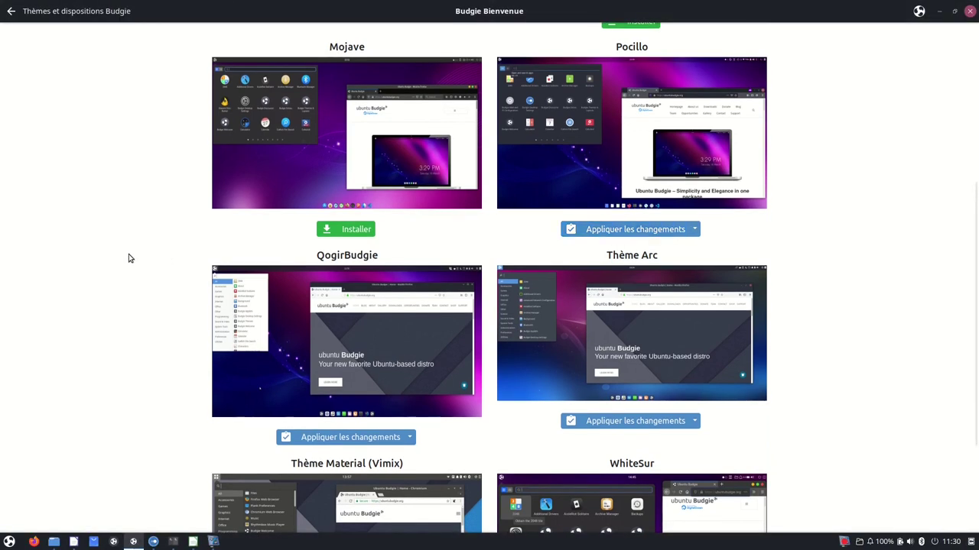
Review the available appearances once more and the layouts offered under Disposition du bureau.
scroll(129, 259, up, 5)
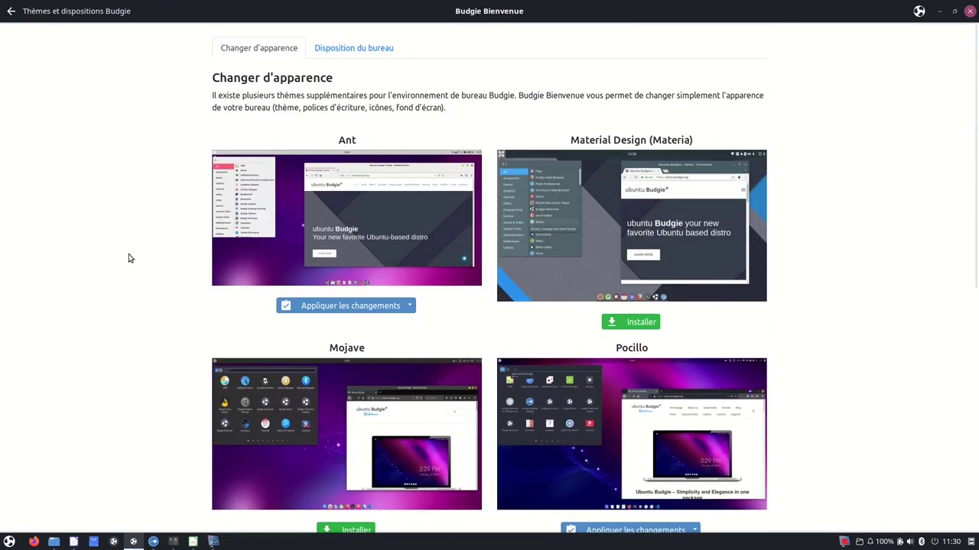
scroll(171, 268, down, 5)
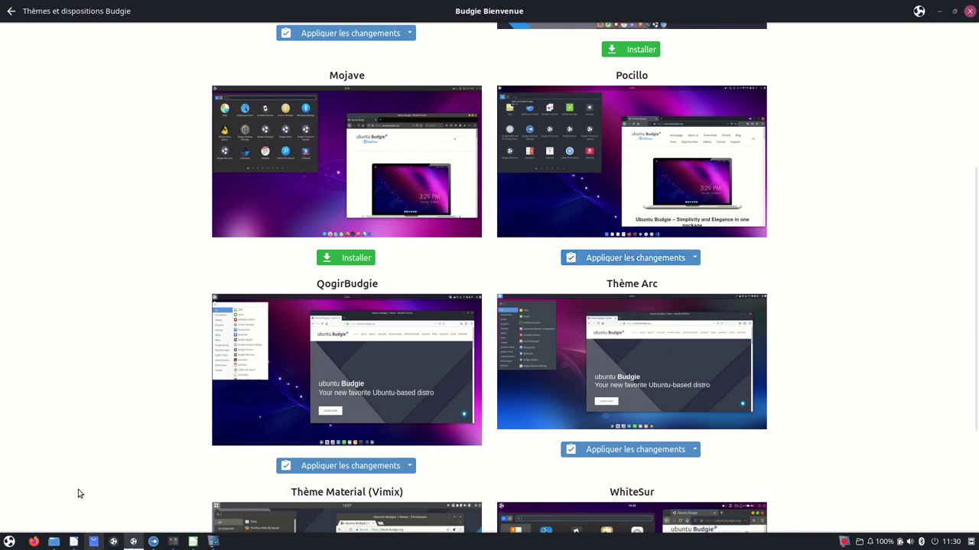
scroll(497, 253, up, 5)
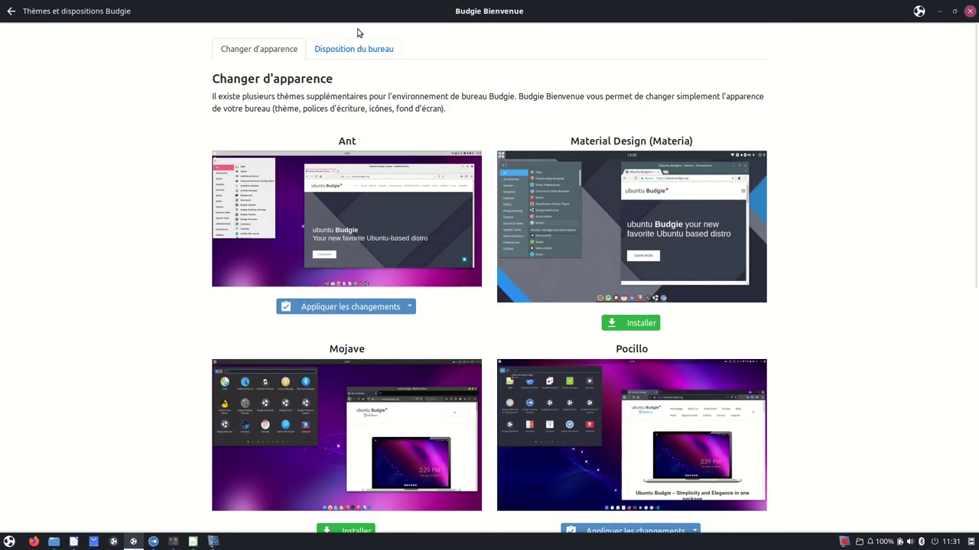
click(352, 54)
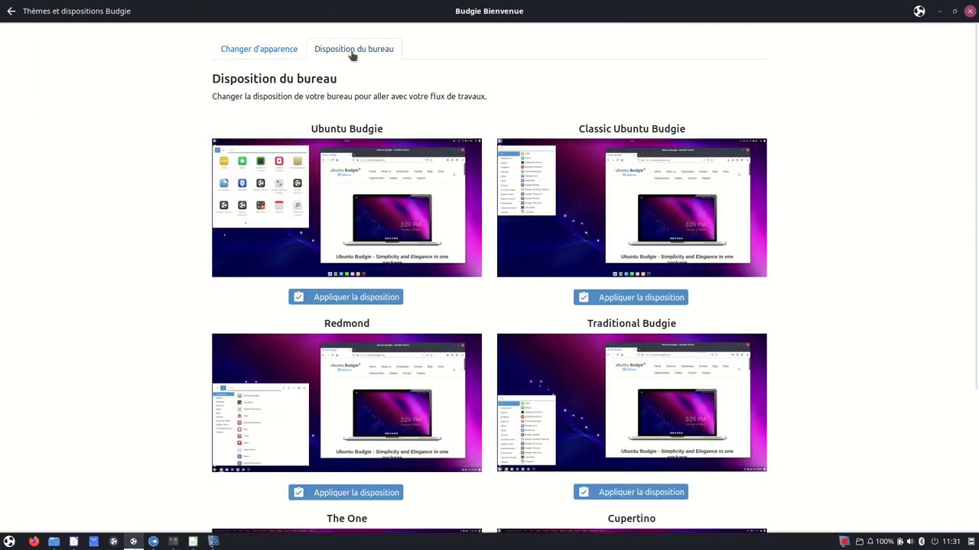
scroll(510, 324, down, 1)
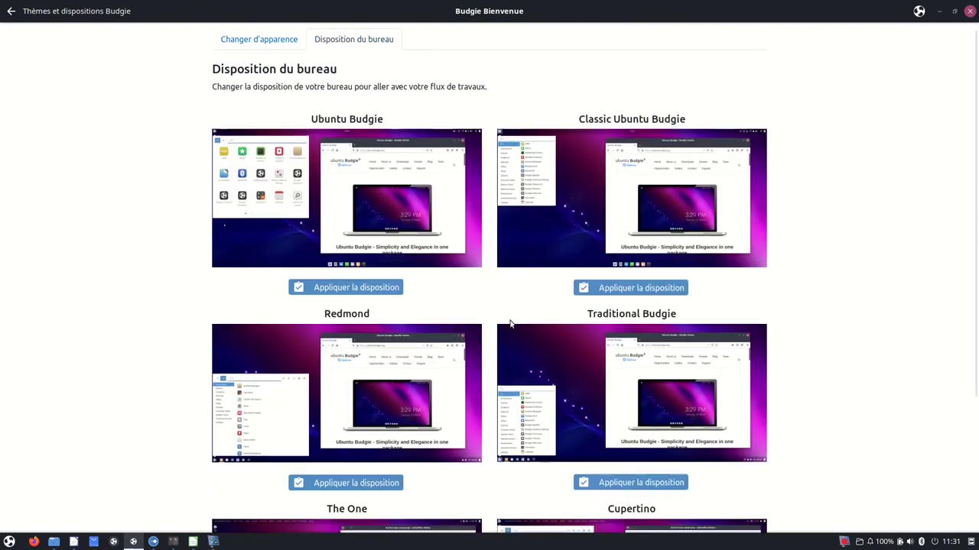
scroll(510, 324, down, 3)
scroll(607, 339, up, 3)
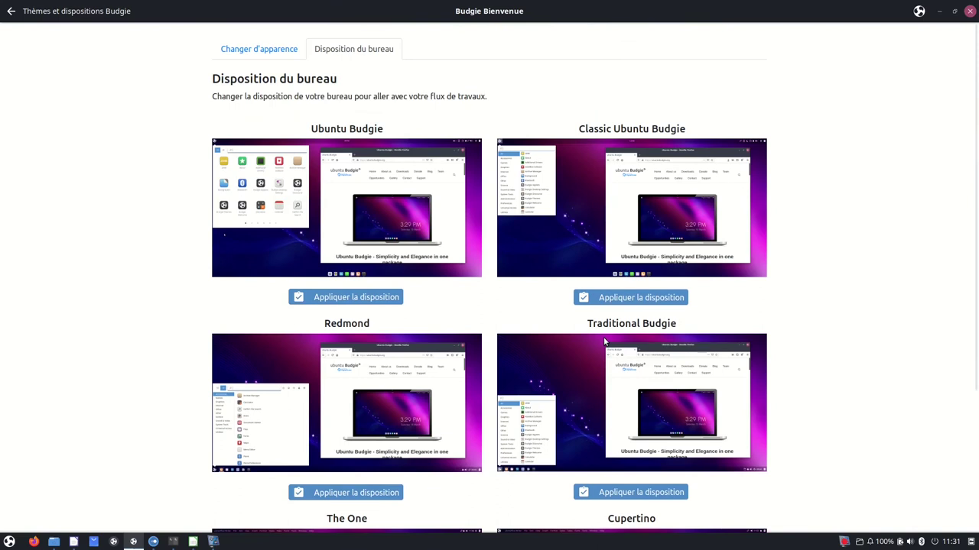
Apply the Ubuntu Budgie desktop layout and switch its application menu to the category list view.
click(353, 298)
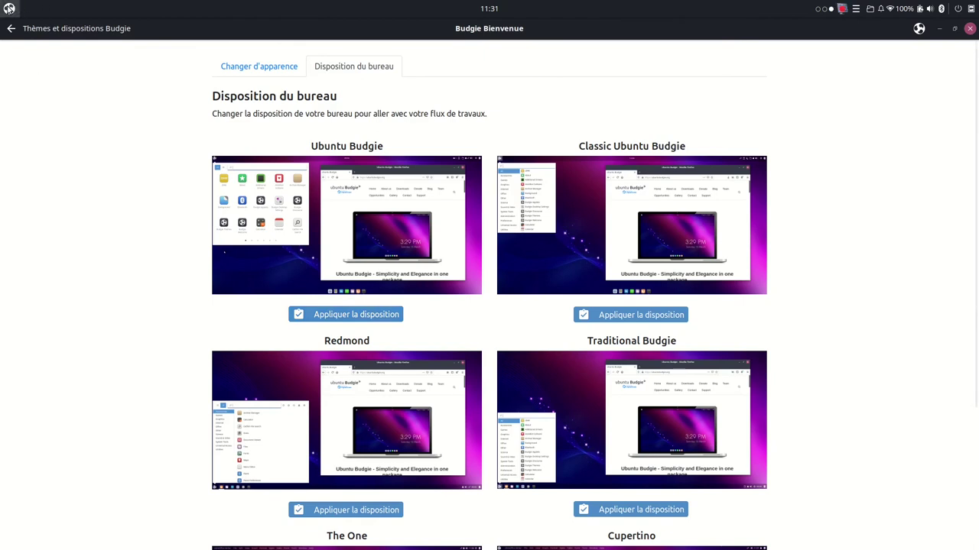
click(9, 9)
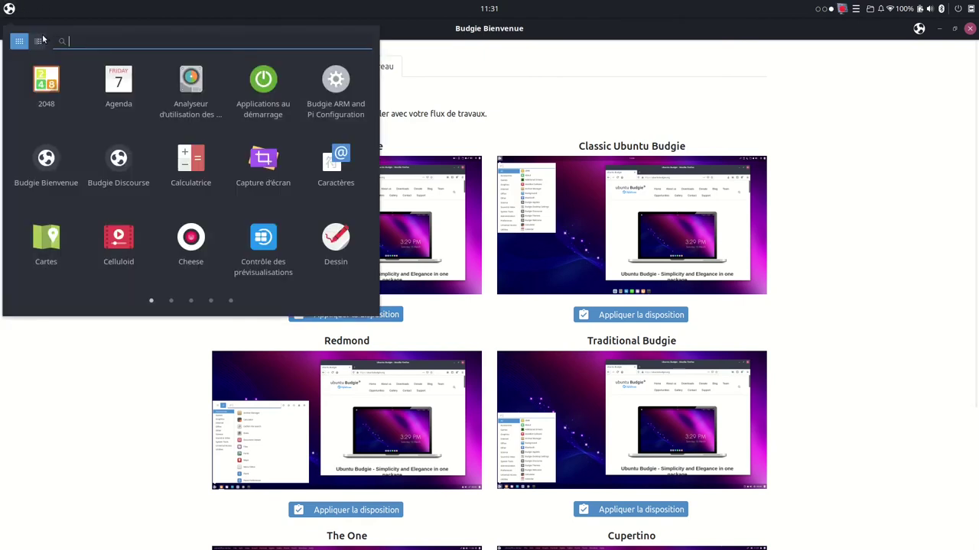
click(38, 40)
click(77, 366)
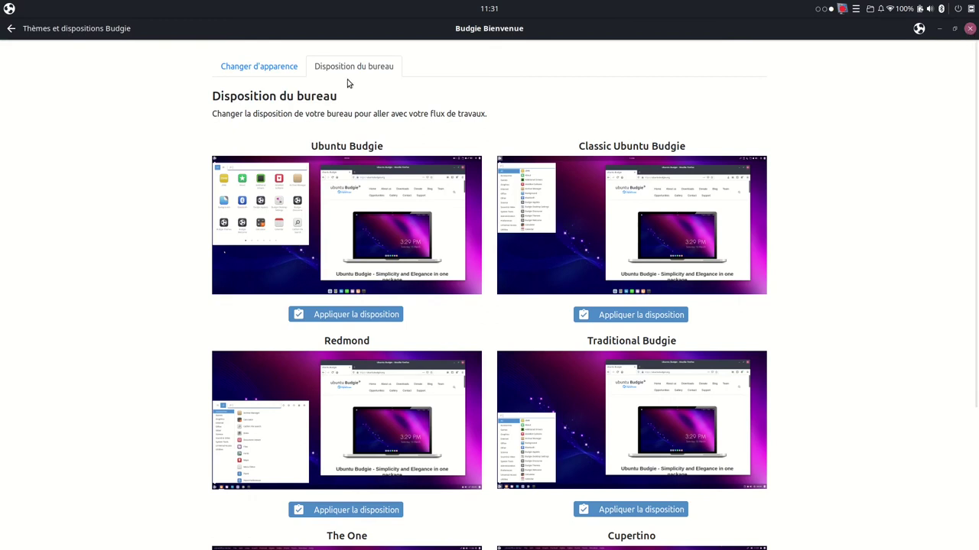
Leave the desktop layouts, close Budgie Bienvenue and try to remove the last icon from the dock.
click(10, 31)
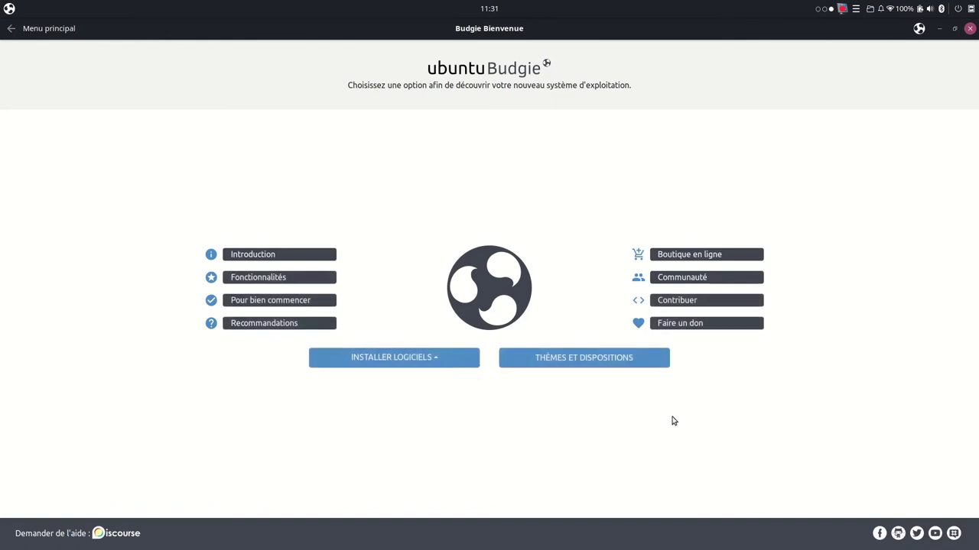
click(969, 29)
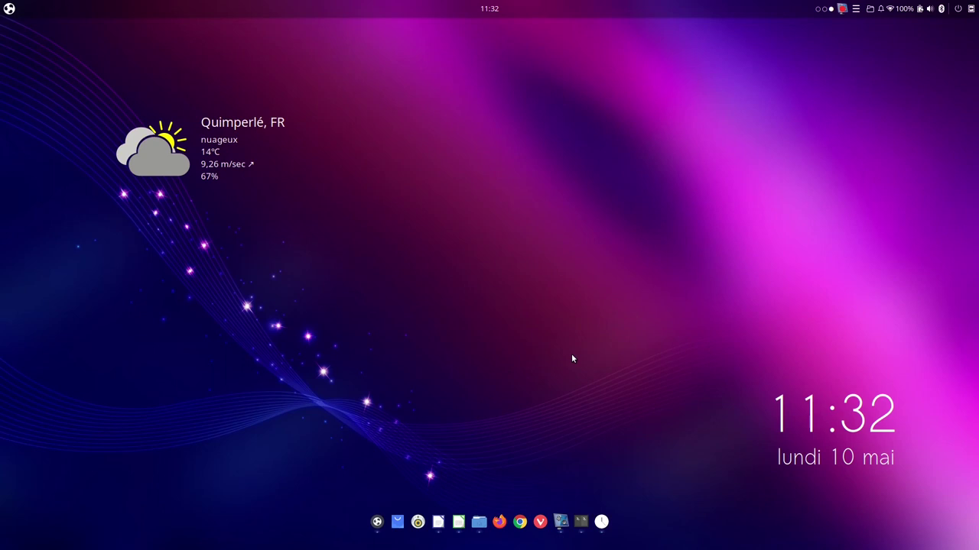
drag(602, 521, 546, 364)
Look through the Outils Système and Utilitaires categories of the application menu for the dock's preferences.
click(10, 8)
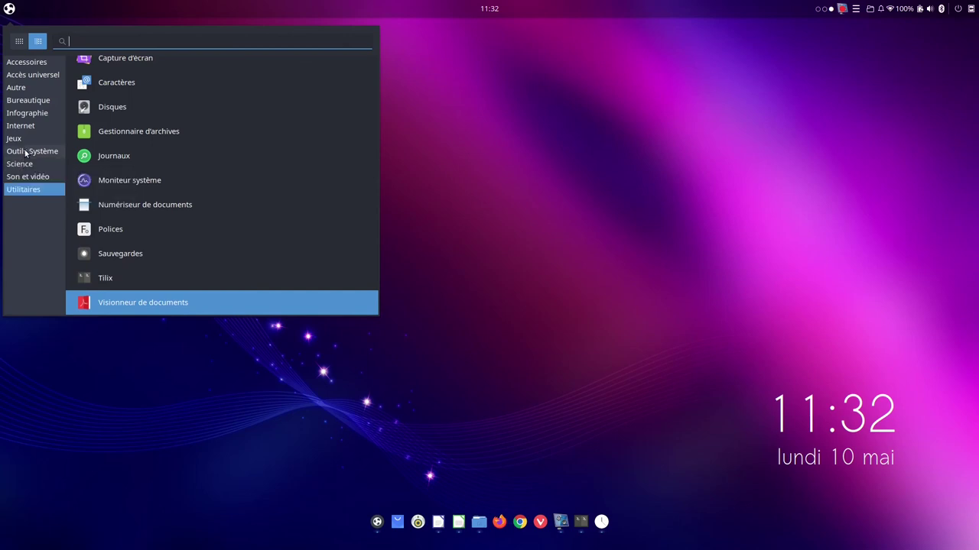
click(26, 153)
scroll(151, 200, down, 5)
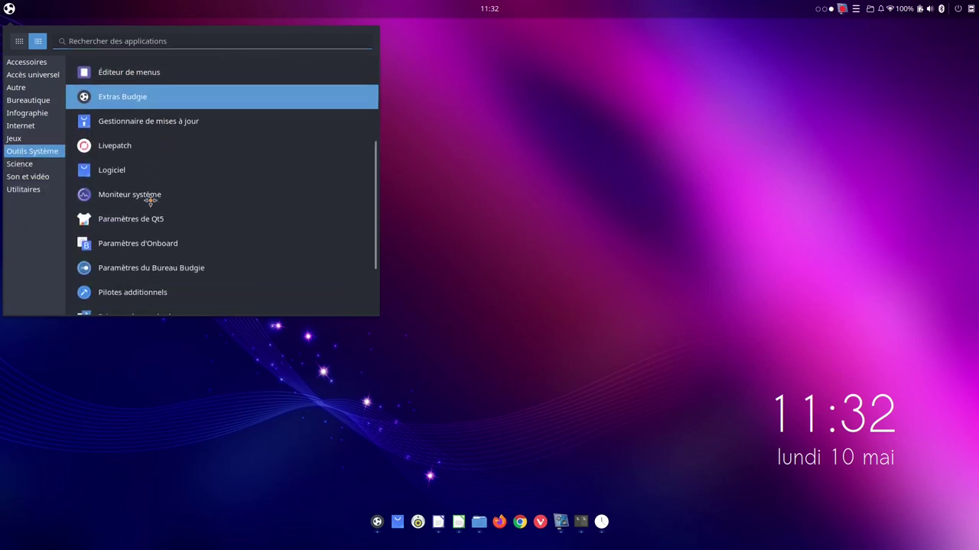
scroll(151, 201, down, 1)
scroll(150, 200, up, 5)
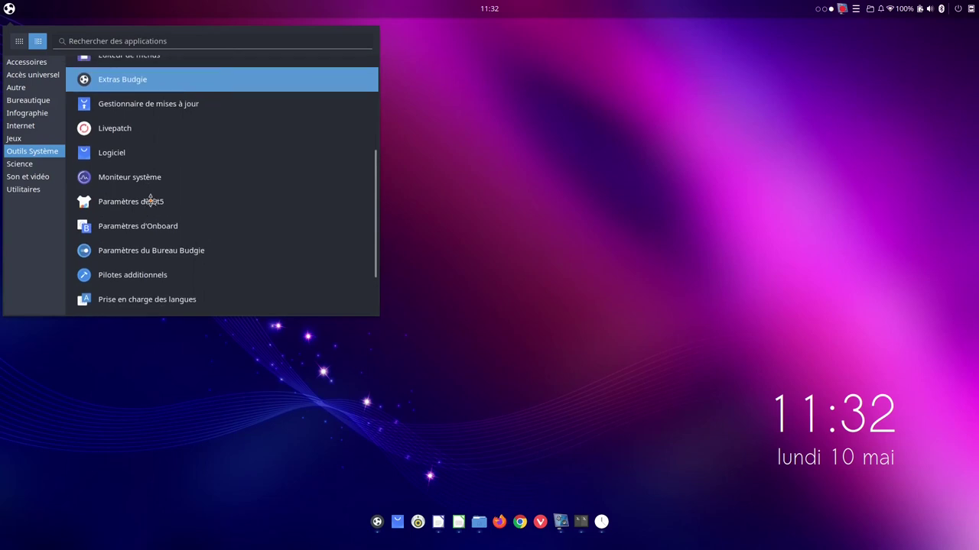
scroll(151, 200, up, 4)
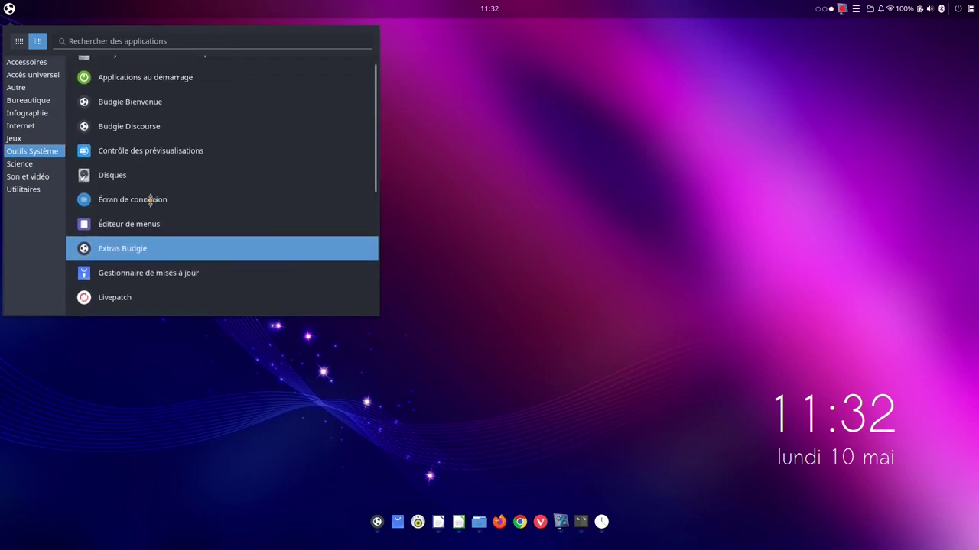
scroll(142, 115, down, 5)
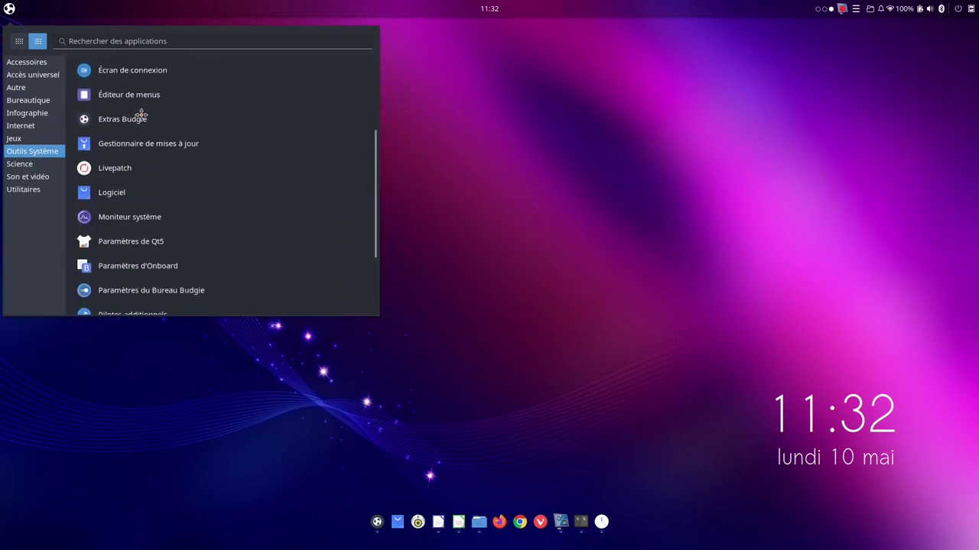
scroll(141, 114, down, 3)
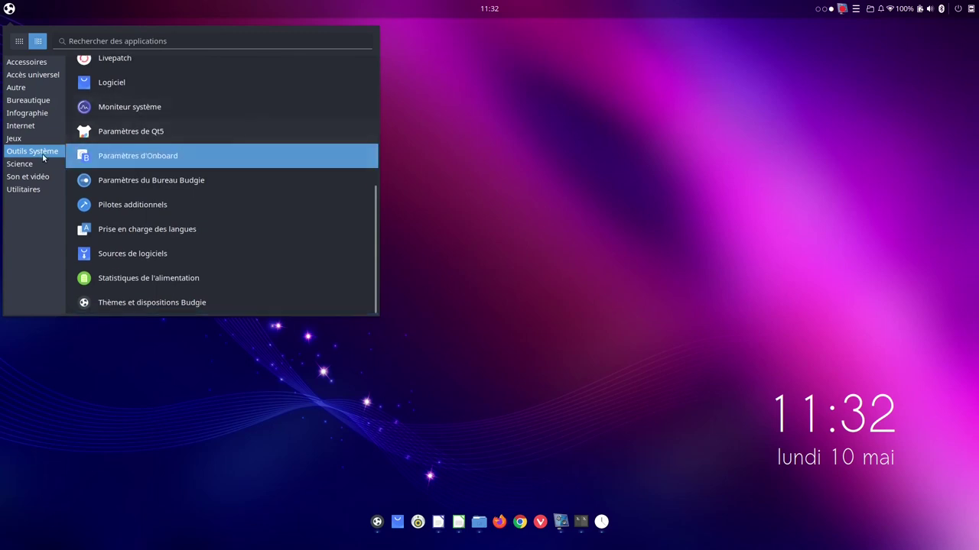
click(13, 191)
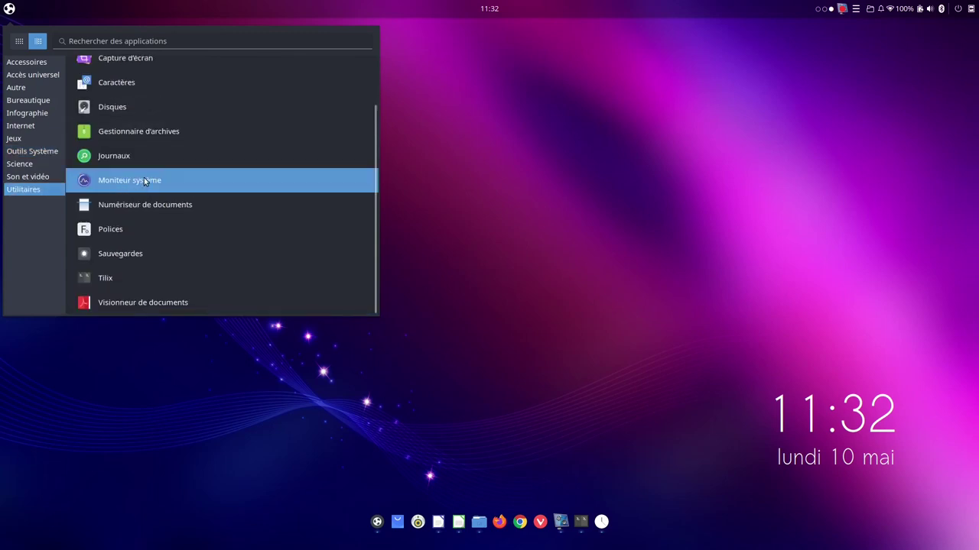
scroll(144, 177, up, 2)
scroll(143, 178, down, 2)
scroll(145, 207, up, 2)
click(34, 150)
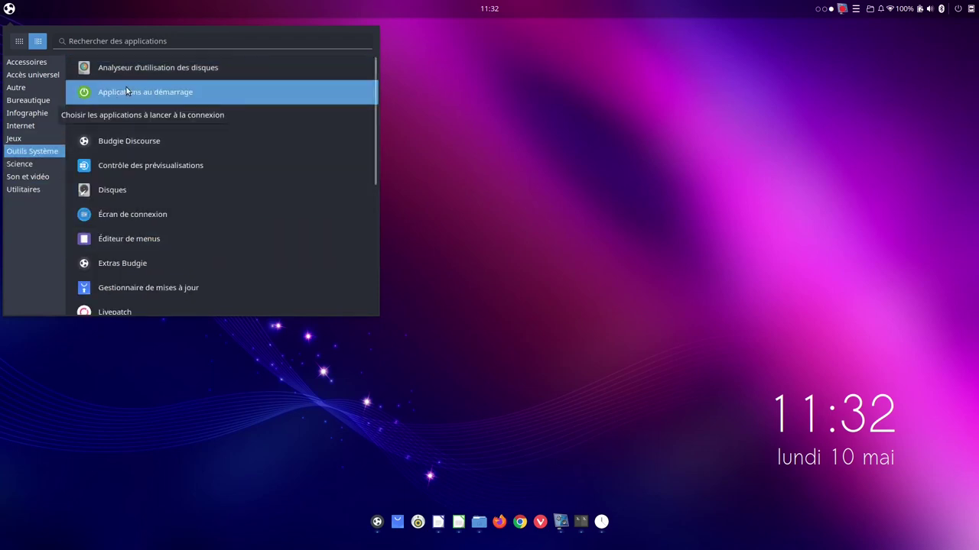
scroll(126, 88, down, 6)
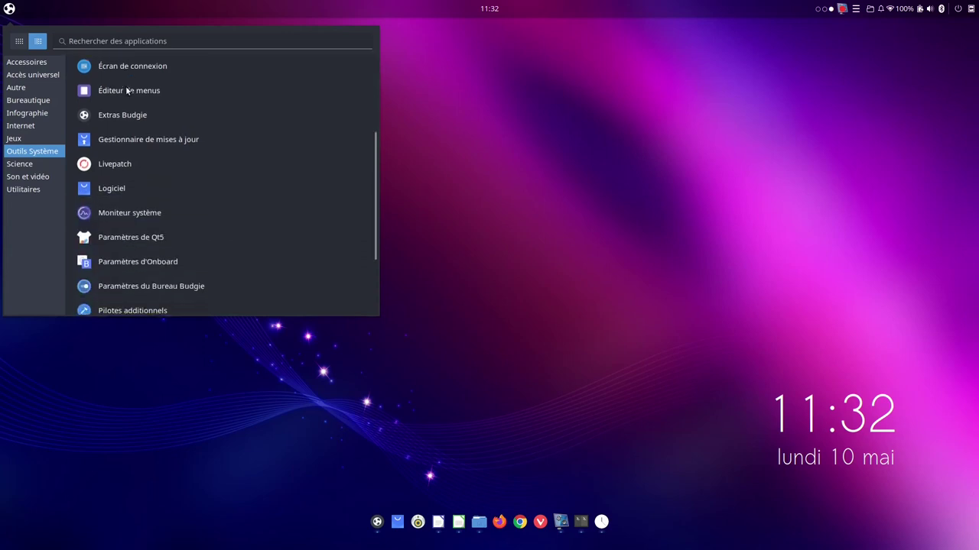
scroll(125, 86, down, 4)
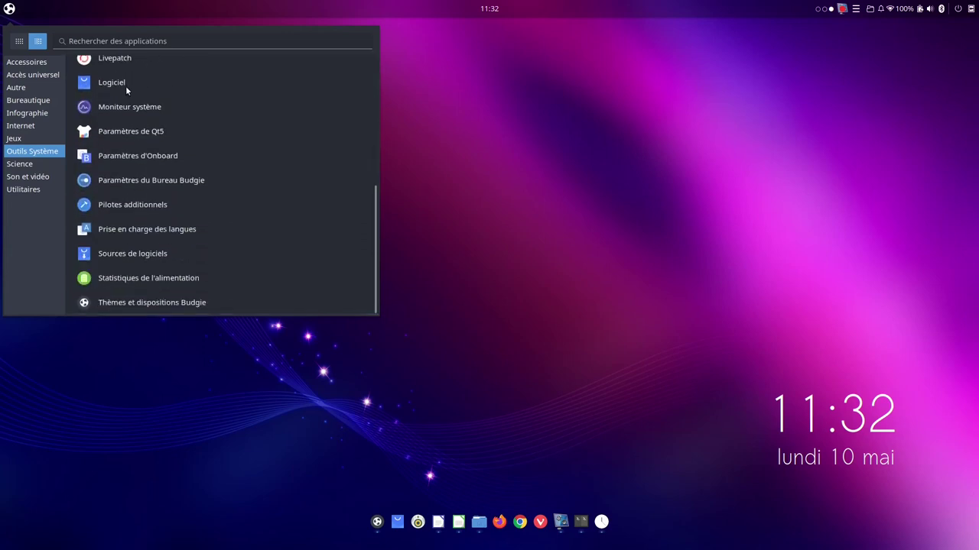
scroll(126, 86, up, 10)
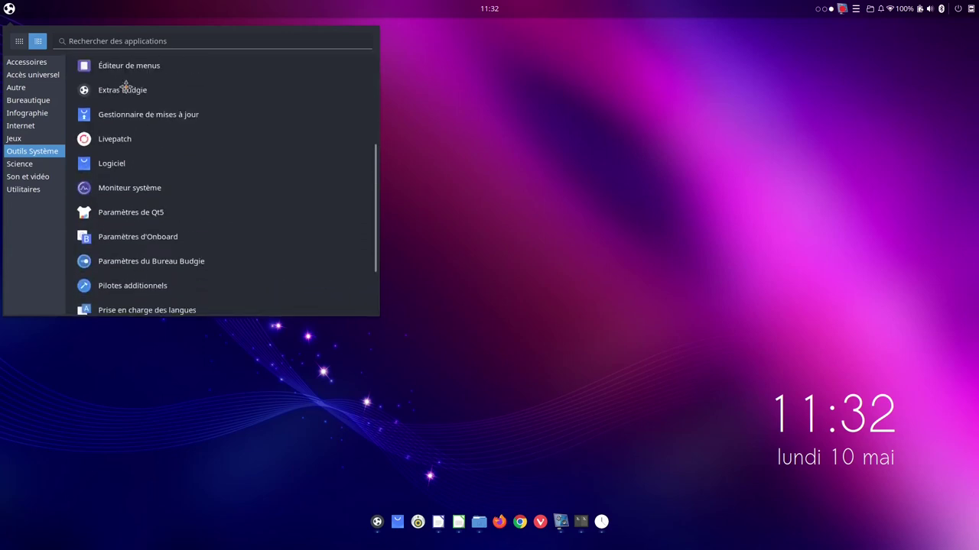
Launch Plank Preferences from the Accessoires category and view the dock's Comportement options.
click(35, 63)
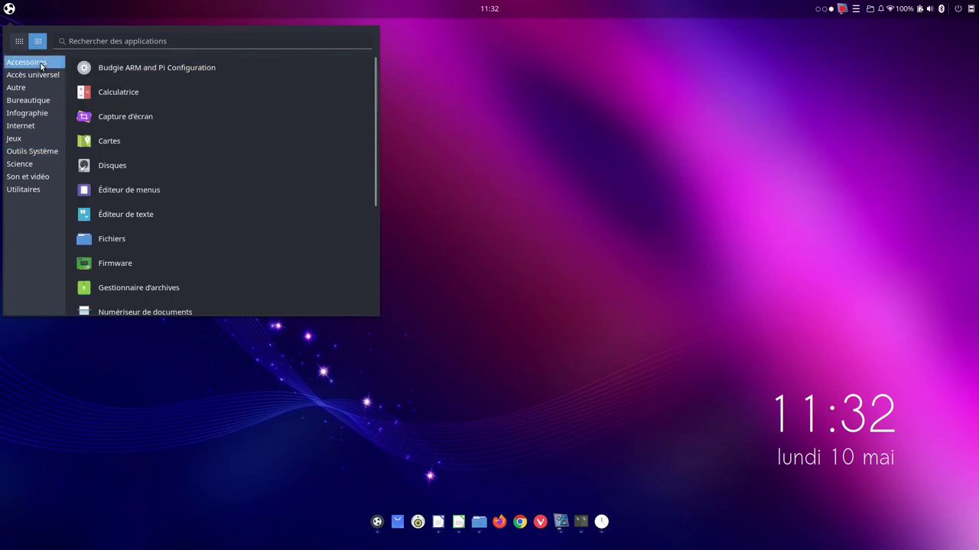
scroll(142, 155, down, 5)
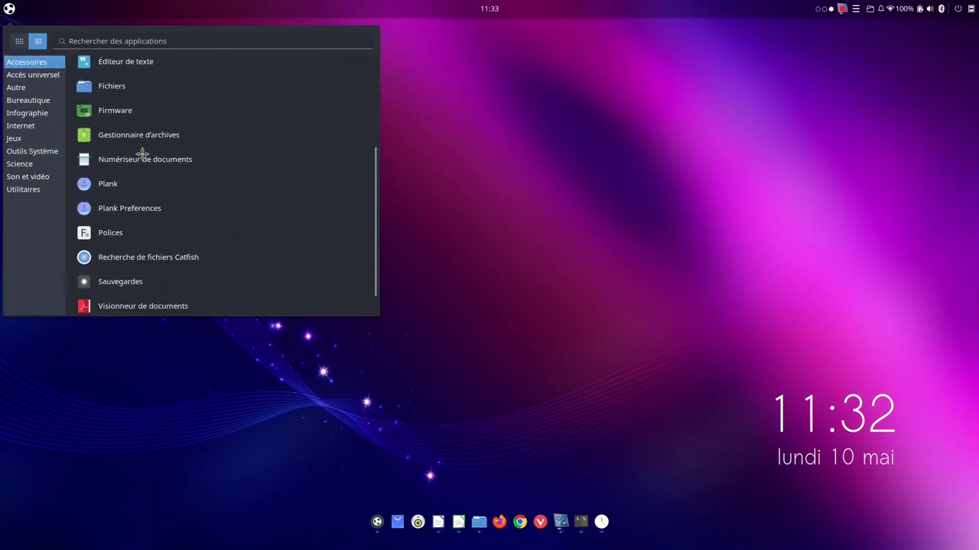
click(126, 201)
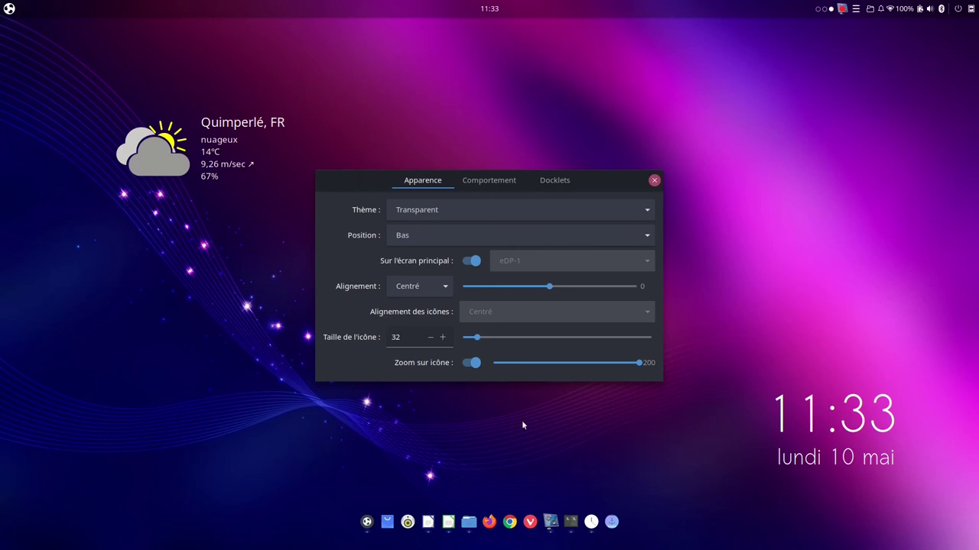
click(484, 183)
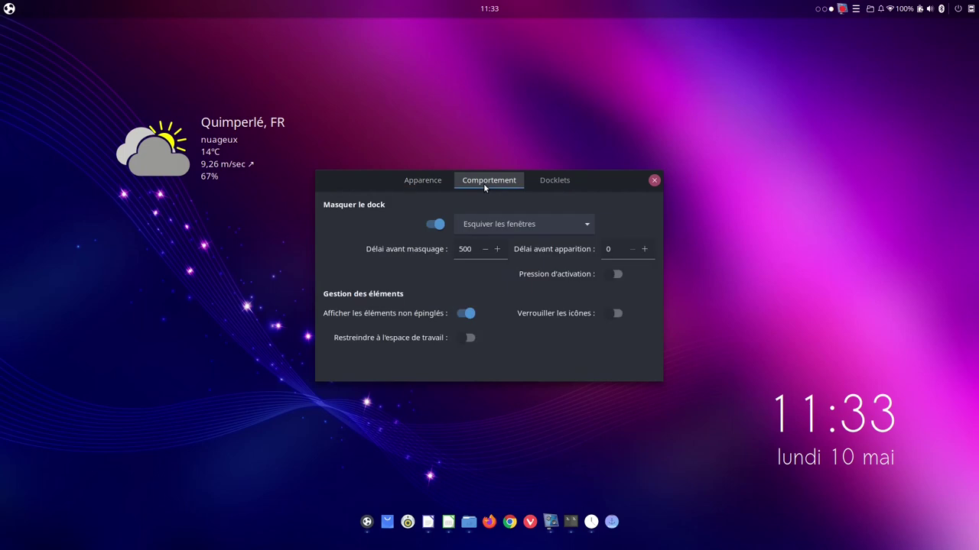
Remove the Plank icon at the end of the dock.
click(617, 313)
drag(612, 522, 556, 403)
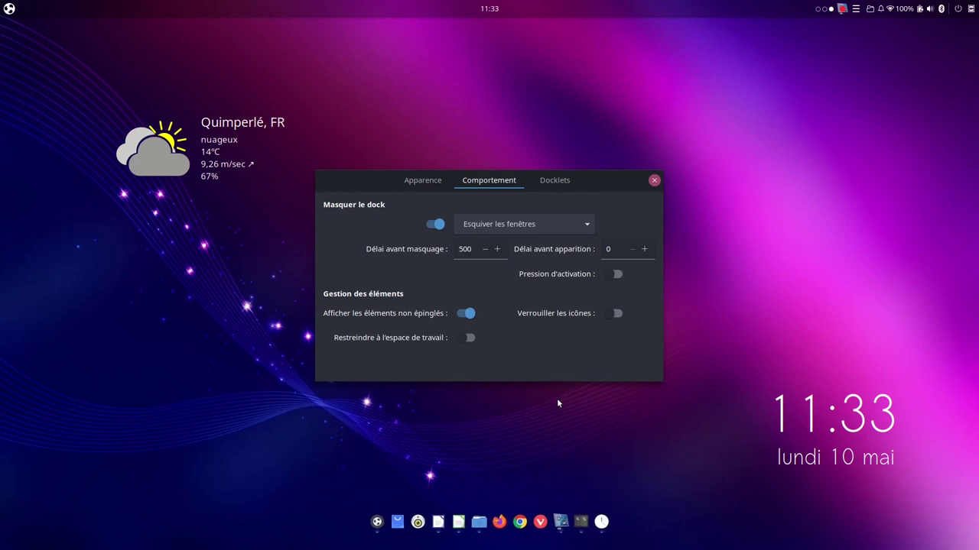
Bring up Paramètres from the dock, switch Verrouiller les icônes on and off again, and close both open windows.
click(600, 514)
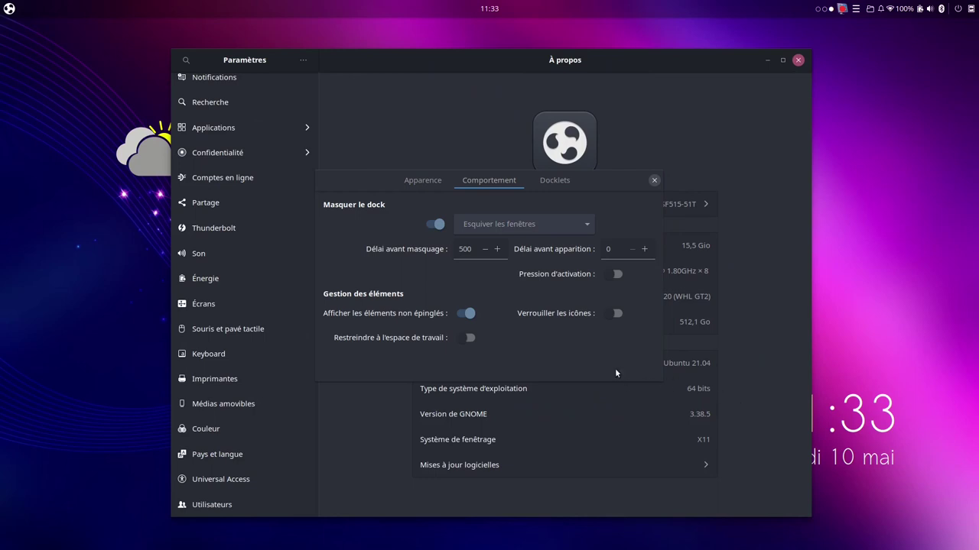
click(617, 314)
click(617, 314)
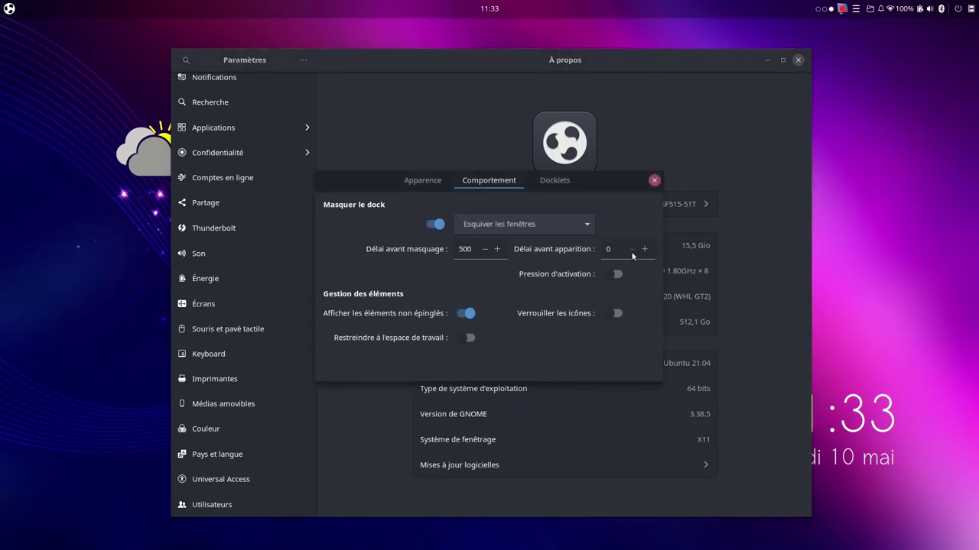
click(654, 181)
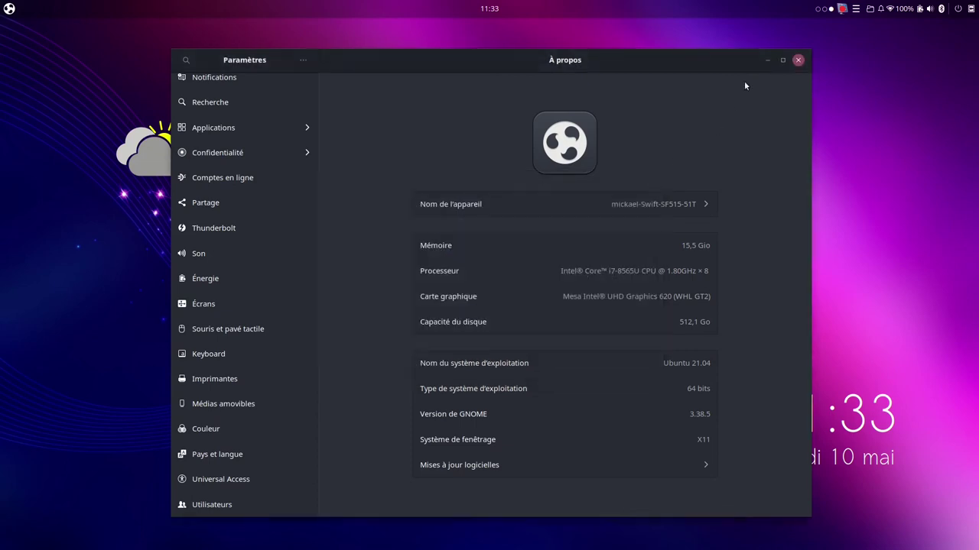
click(797, 61)
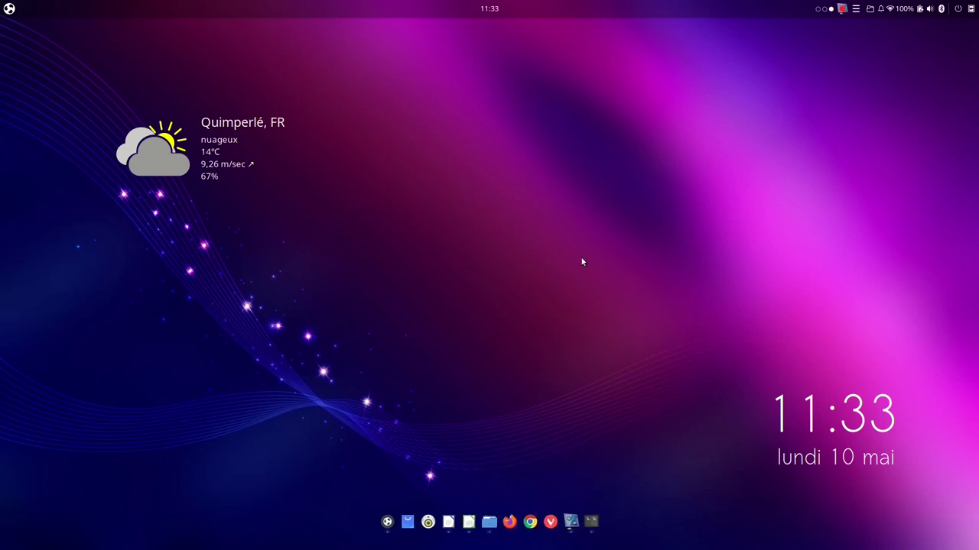
Enter "hgjdfguh" in the QuickNote applet and view the folders and local disks in the Emplacements applet.
click(856, 8)
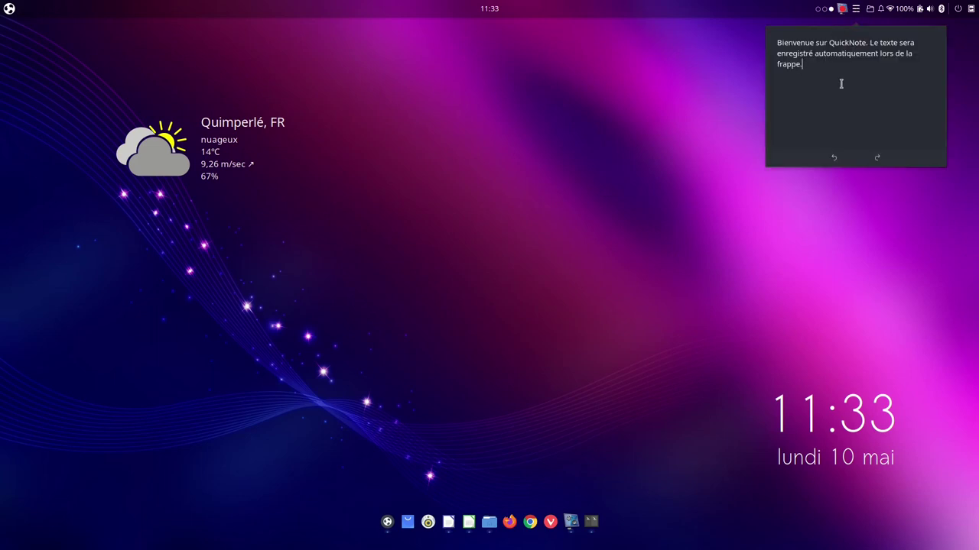
text(hgjdfguh)
click(870, 11)
click(870, 10)
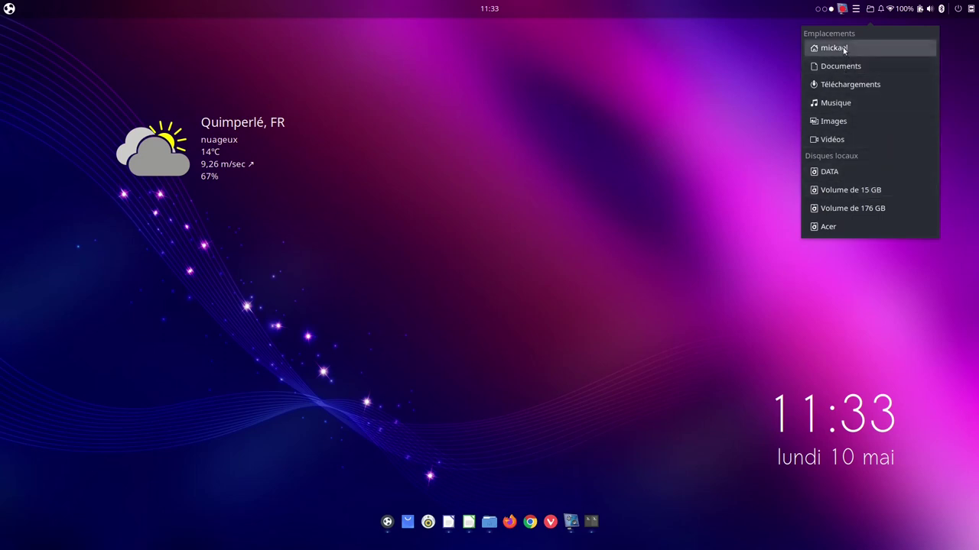
View the Notifications section of the sidebar and the calendar and sound controls in its Applets section.
click(882, 9)
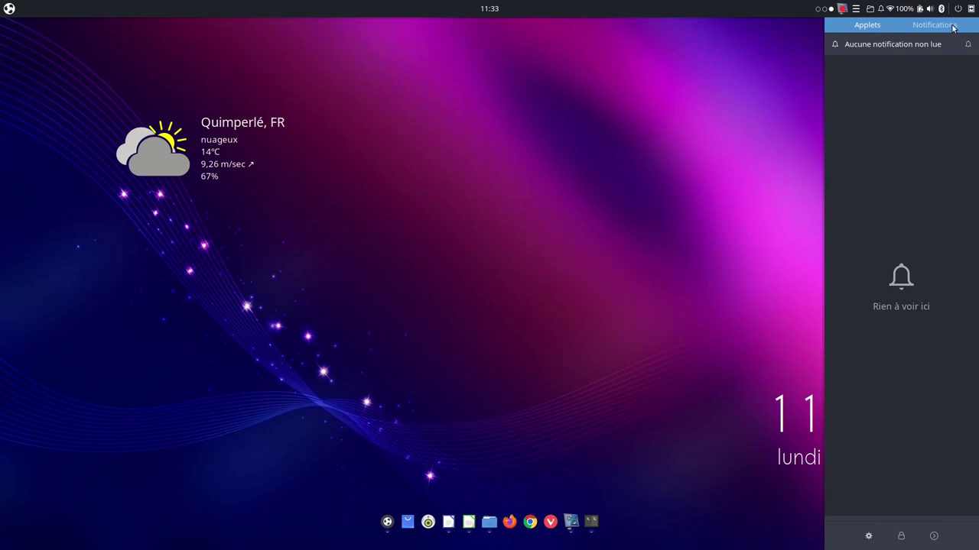
click(870, 25)
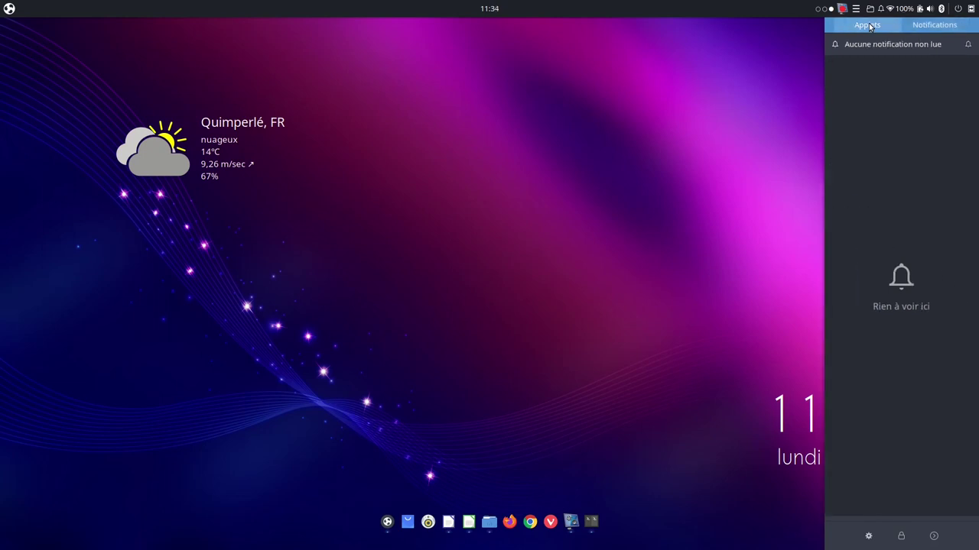
click(972, 7)
click(972, 8)
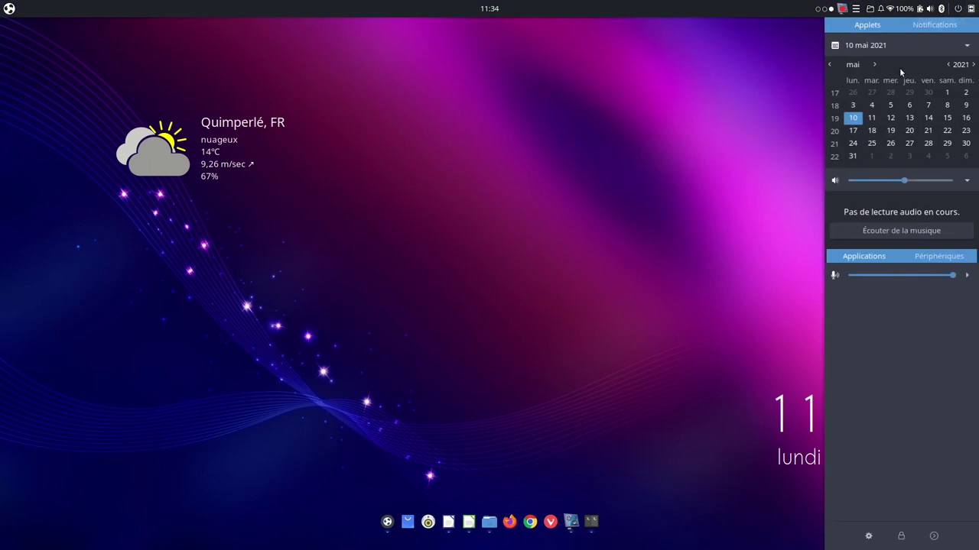
Turn the display of the battery percentage off and on again from the battery applet.
click(900, 8)
click(898, 9)
click(898, 10)
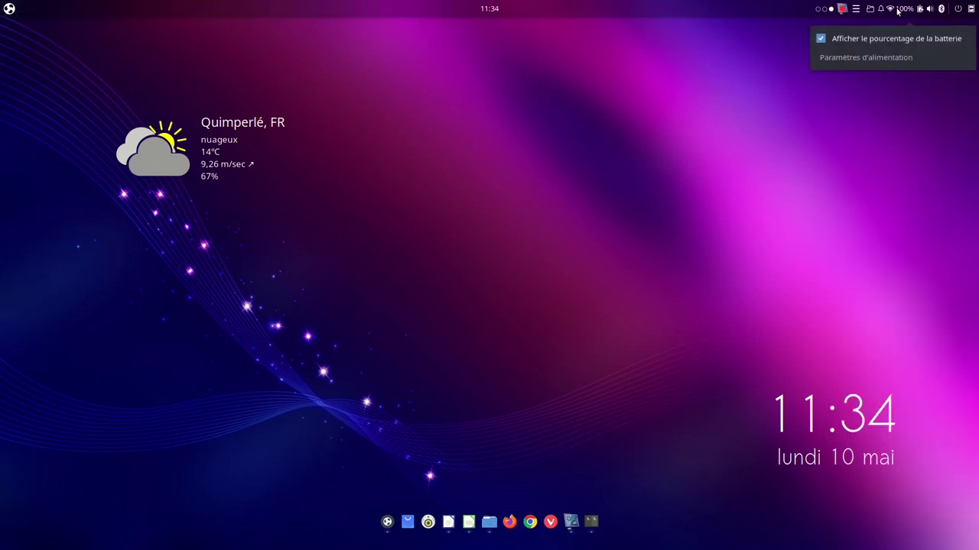
click(821, 39)
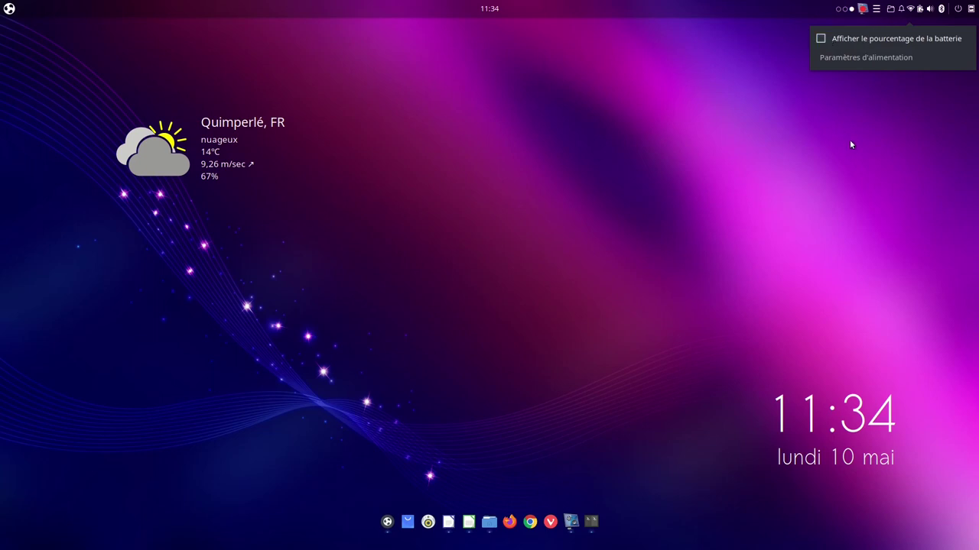
click(921, 9)
click(822, 40)
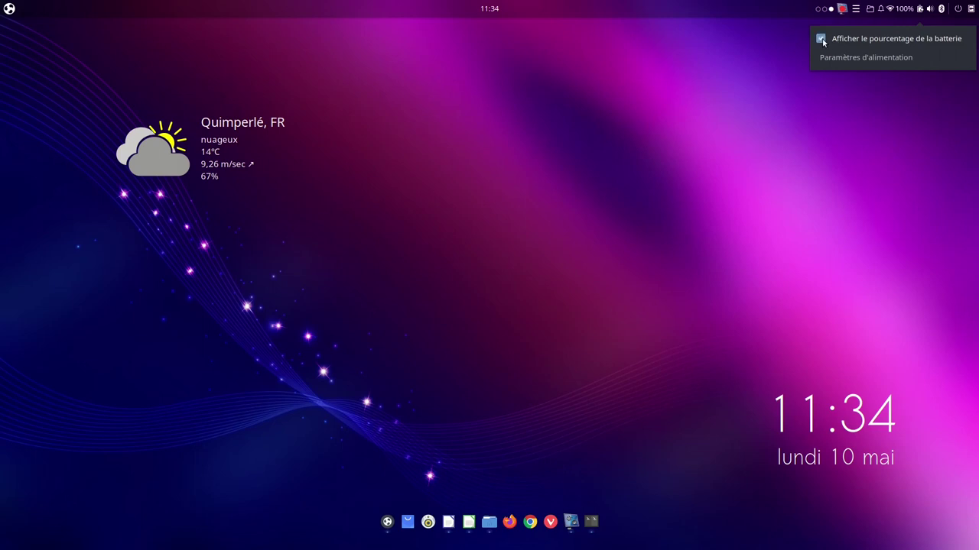
Open Paramètres d'alimentation from the battery applet and look over the settings categories around Énergie.
click(897, 58)
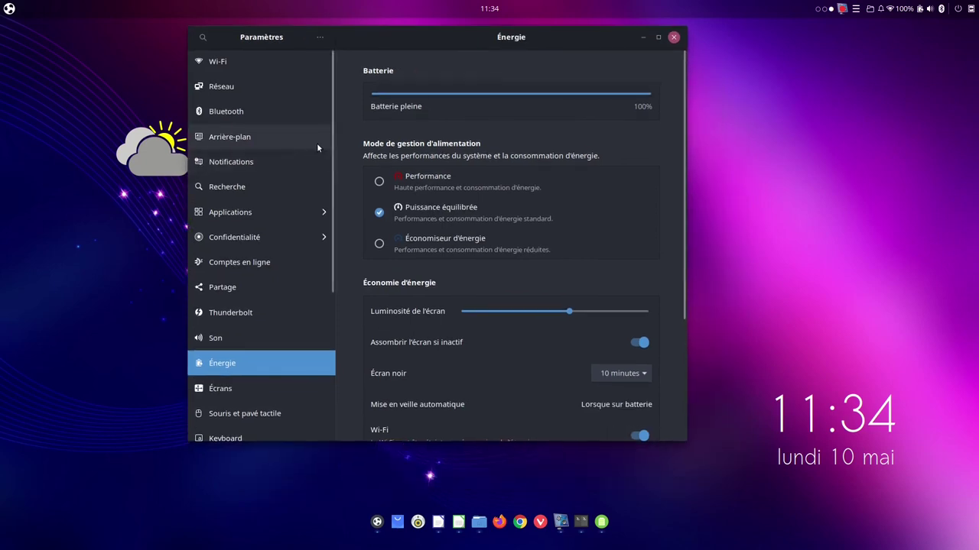
scroll(330, 158, down, 5)
scroll(320, 228, up, 5)
scroll(339, 99, down, 5)
scroll(340, 111, up, 5)
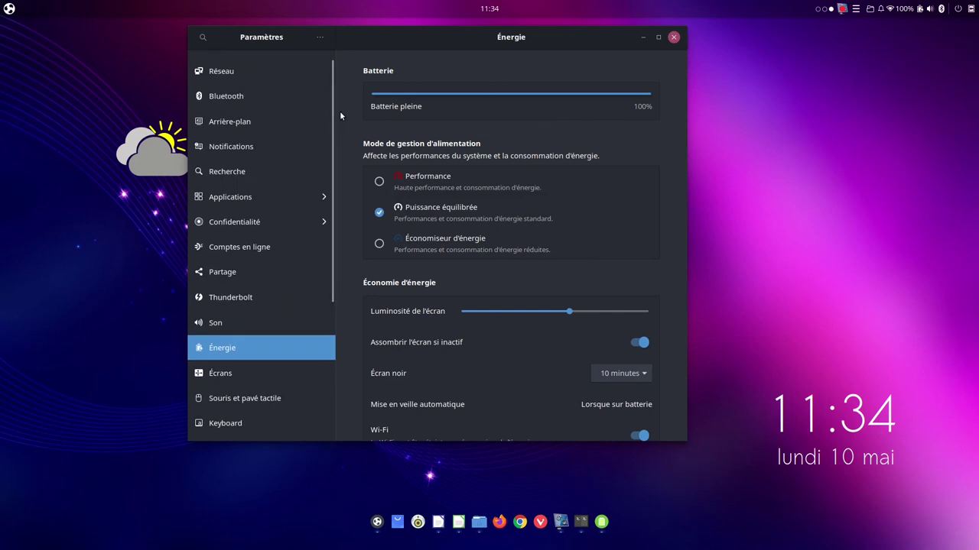
Look over the settings categories and open the Verrouillage de l'écran settings within Confidentialité.
scroll(268, 59, up, 1)
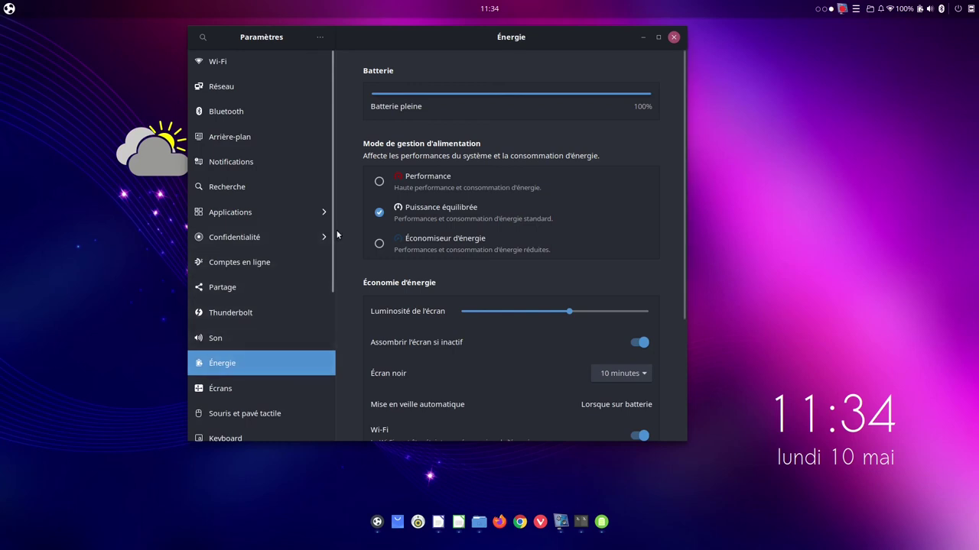
drag(333, 233, 334, 192)
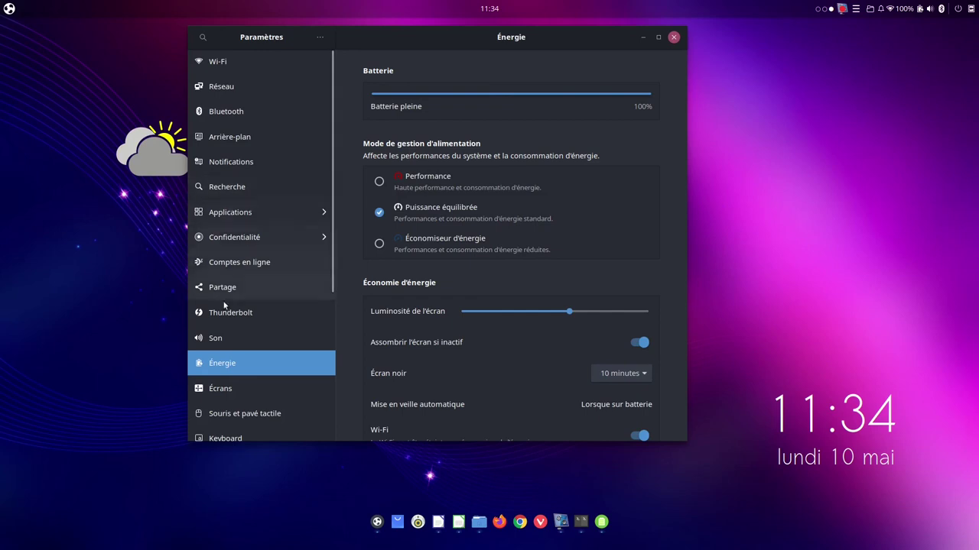
click(245, 246)
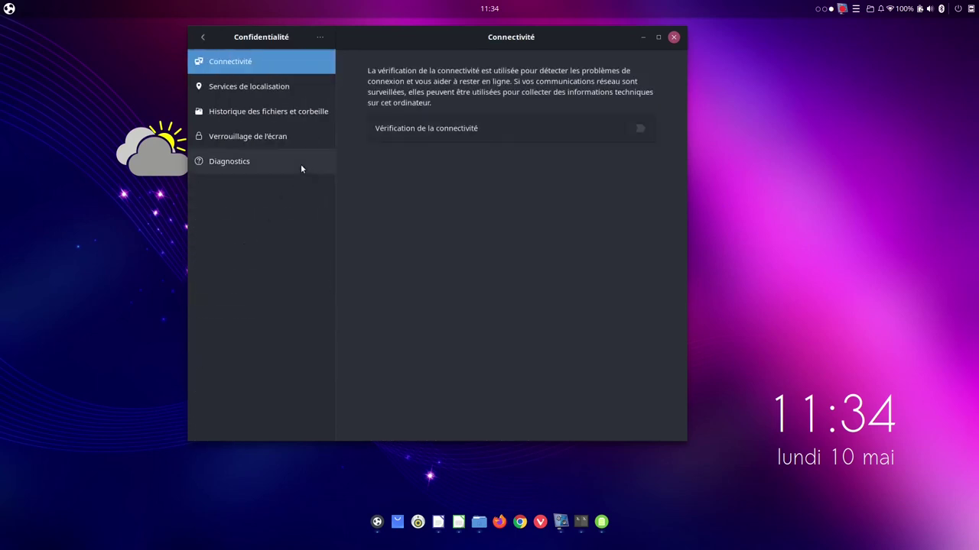
click(261, 136)
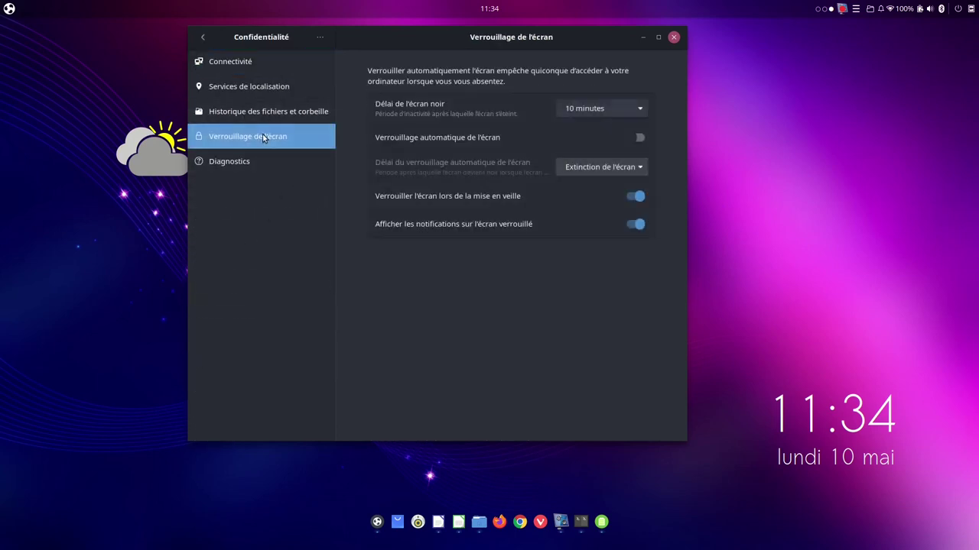
Turn Verrouillage automatique de l'écran on and off again, and close the settings window.
click(639, 141)
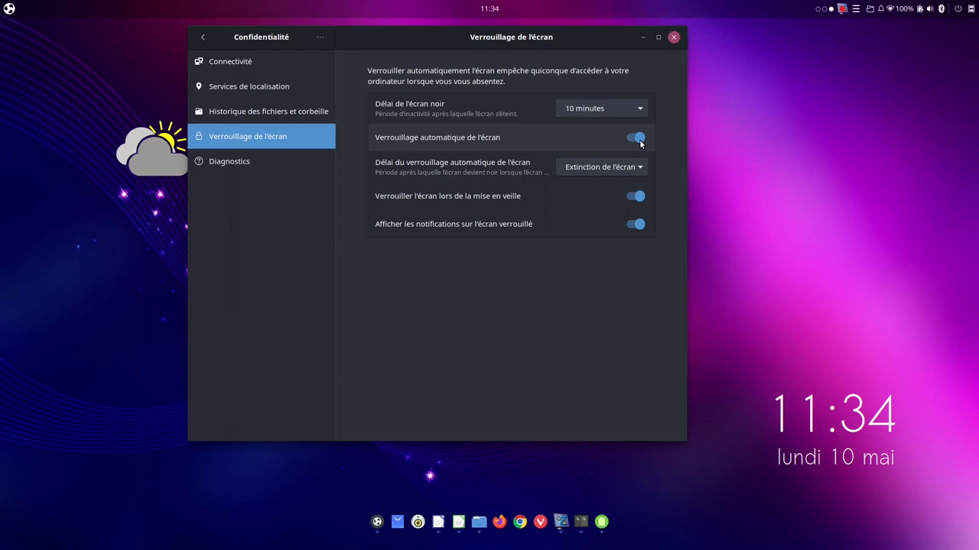
click(635, 140)
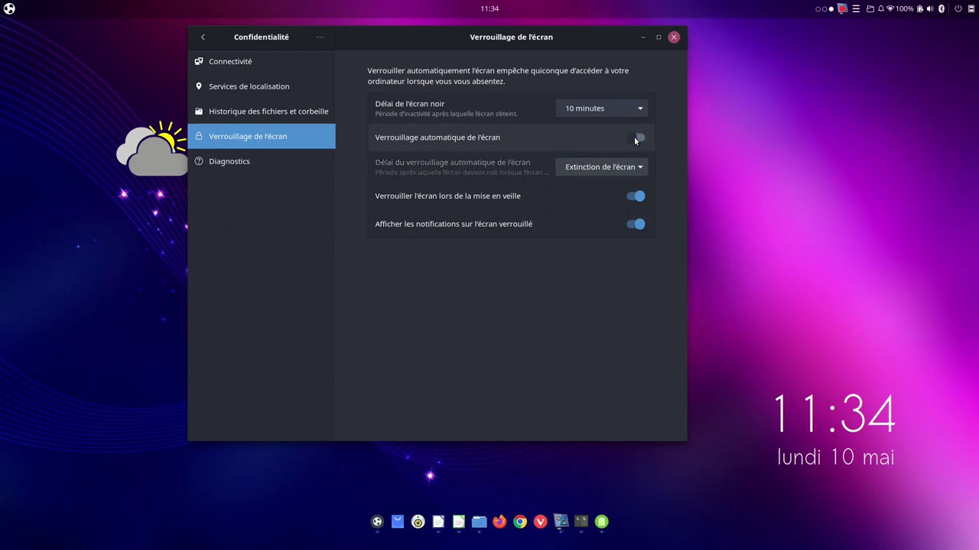
click(673, 37)
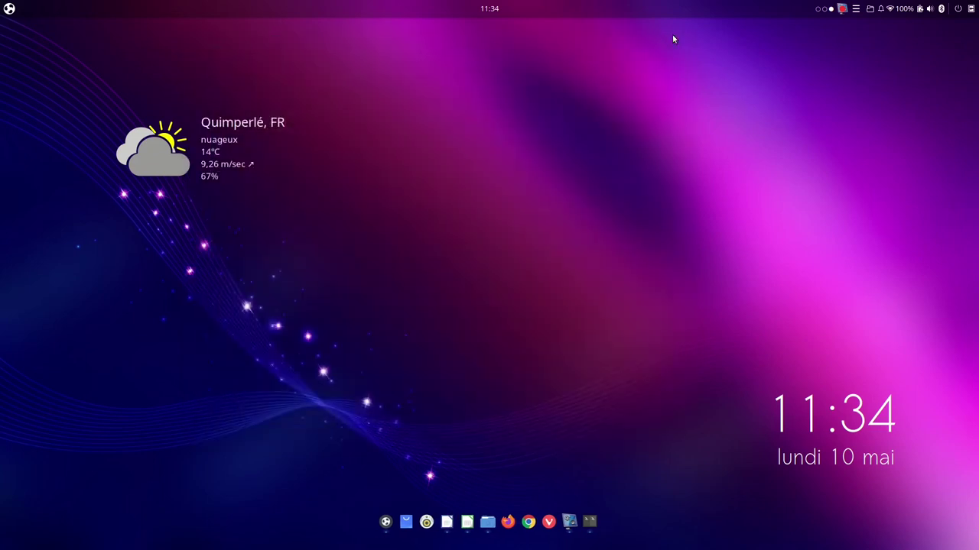
View the options of the Bluetooth applet and the session and power choices of the user applet.
click(941, 9)
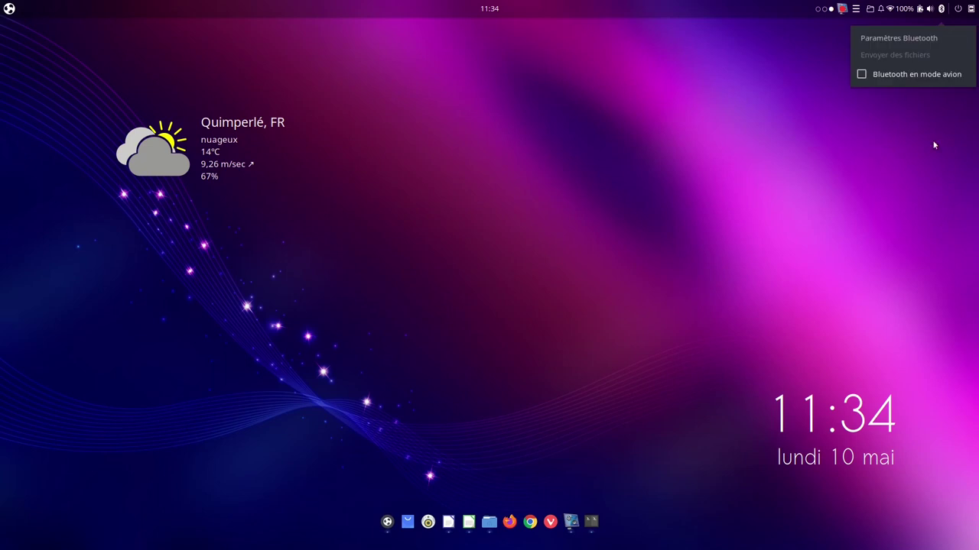
click(920, 126)
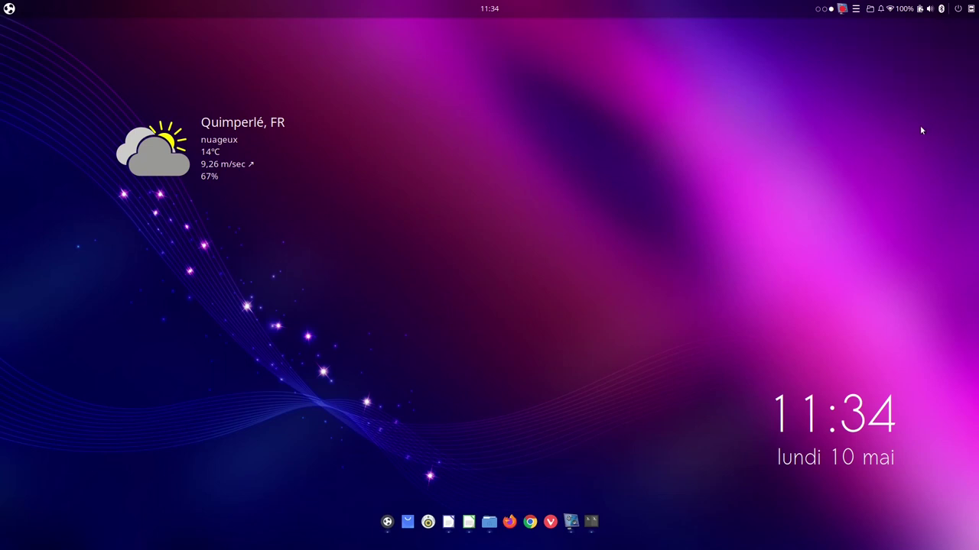
click(959, 9)
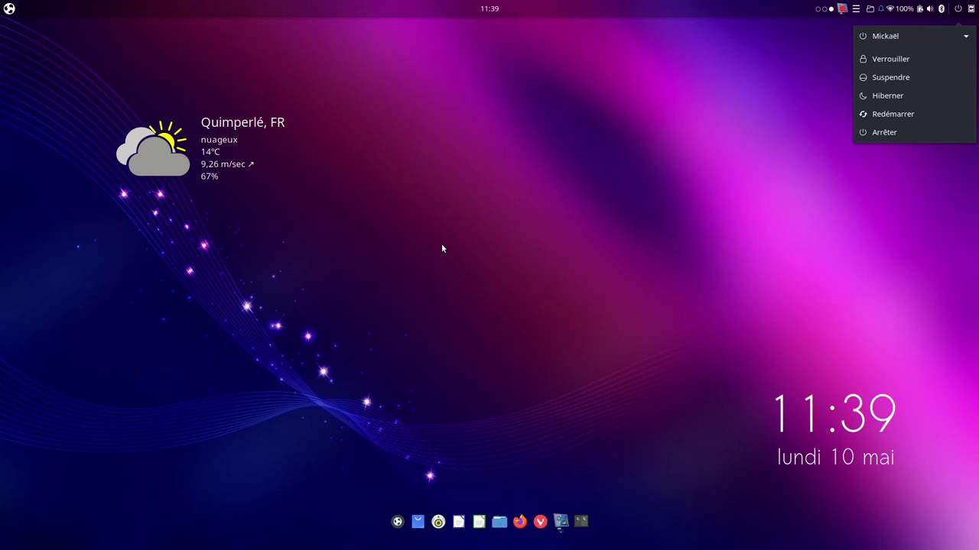
click(577, 194)
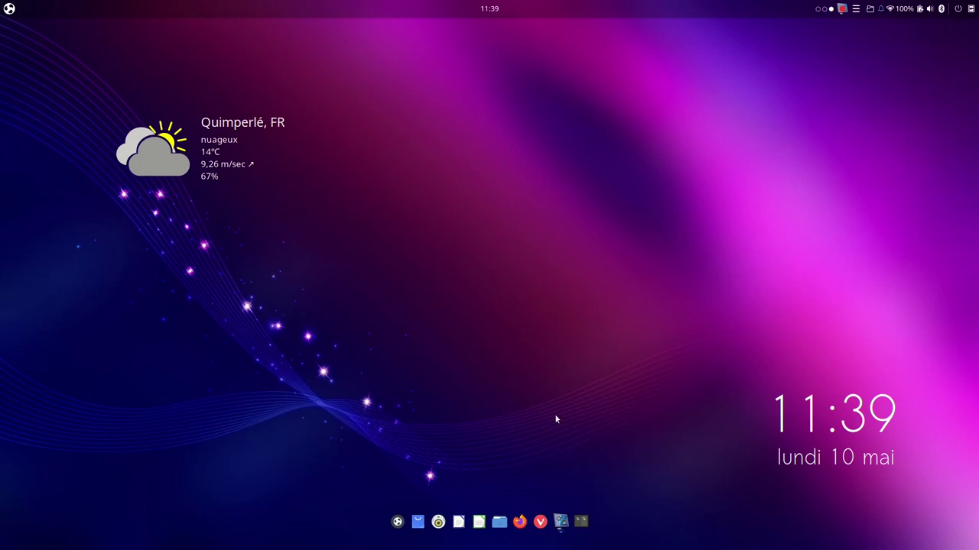
Find and launch Htop, and move its terminal window to the upper-right area of the desktop.
click(13, 18)
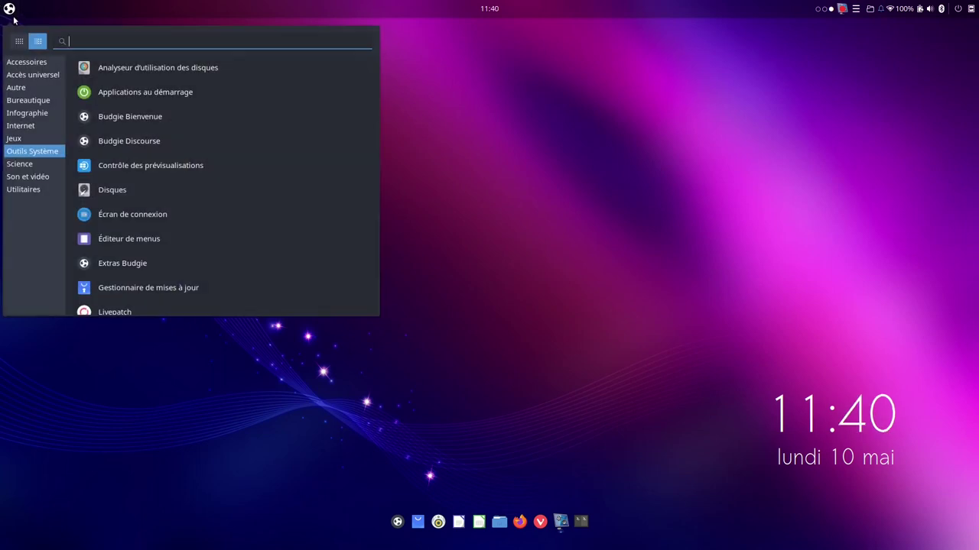
text(htop)
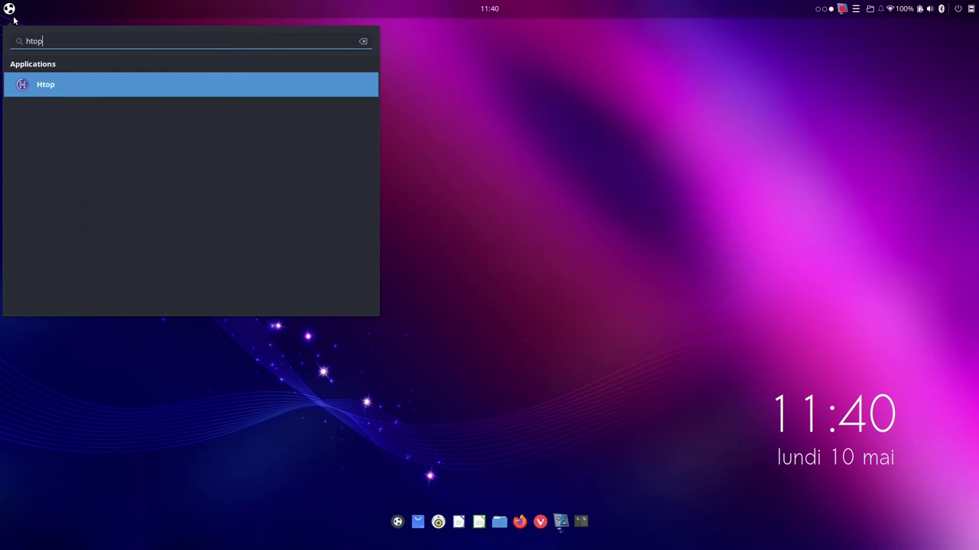
key(Return)
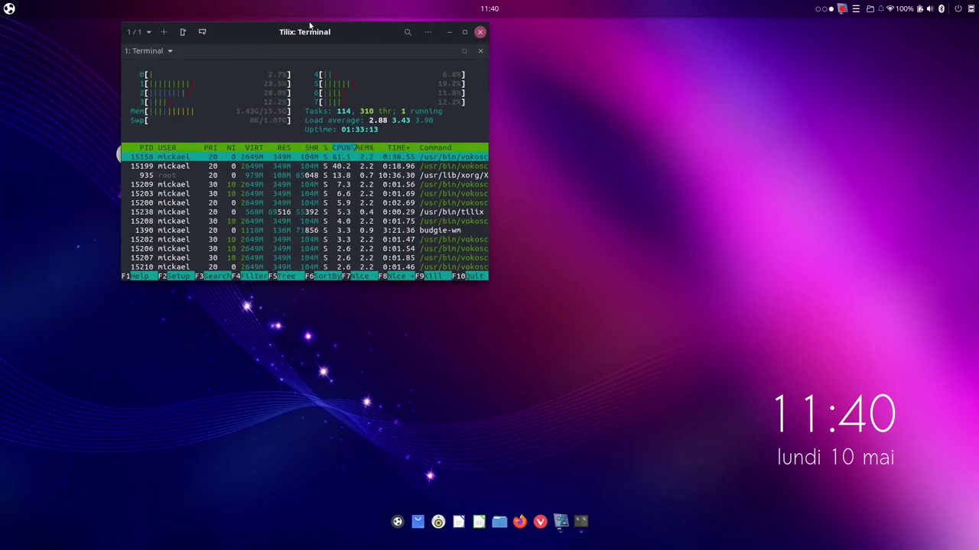
drag(311, 31, 698, 67)
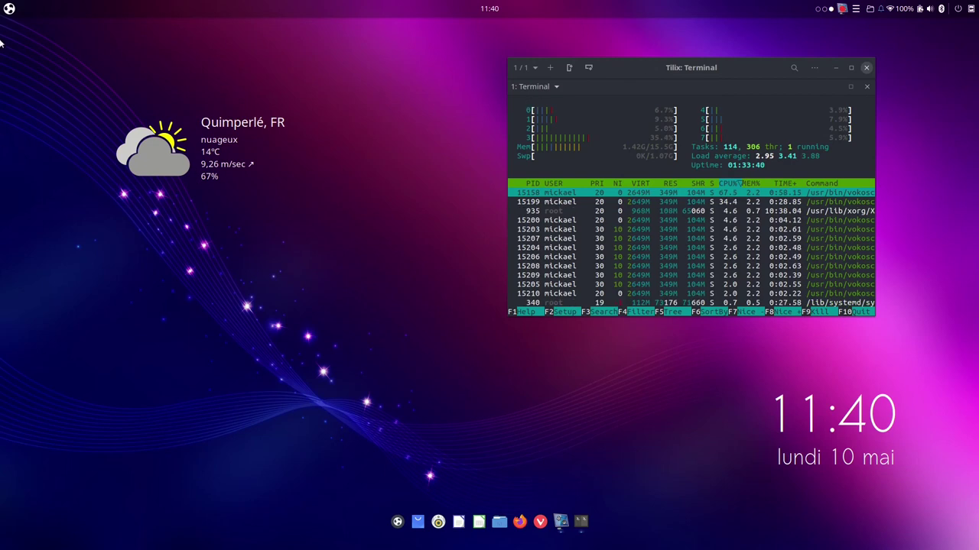
Look through the Outils Système applications in the application menu and close the menu.
click(9, 9)
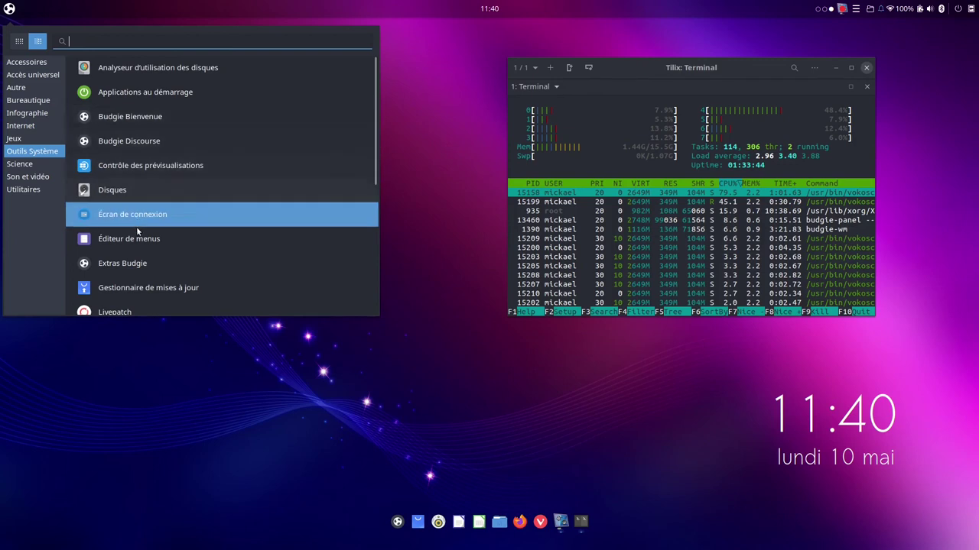
scroll(136, 235, down, 5)
scroll(137, 235, up, 5)
scroll(137, 235, down, 5)
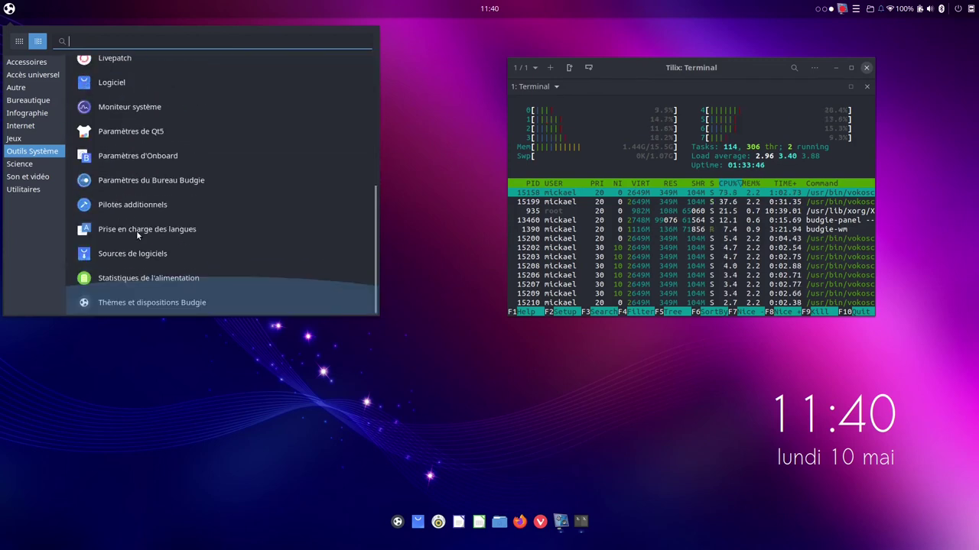
scroll(136, 232, up, 5)
scroll(137, 232, down, 5)
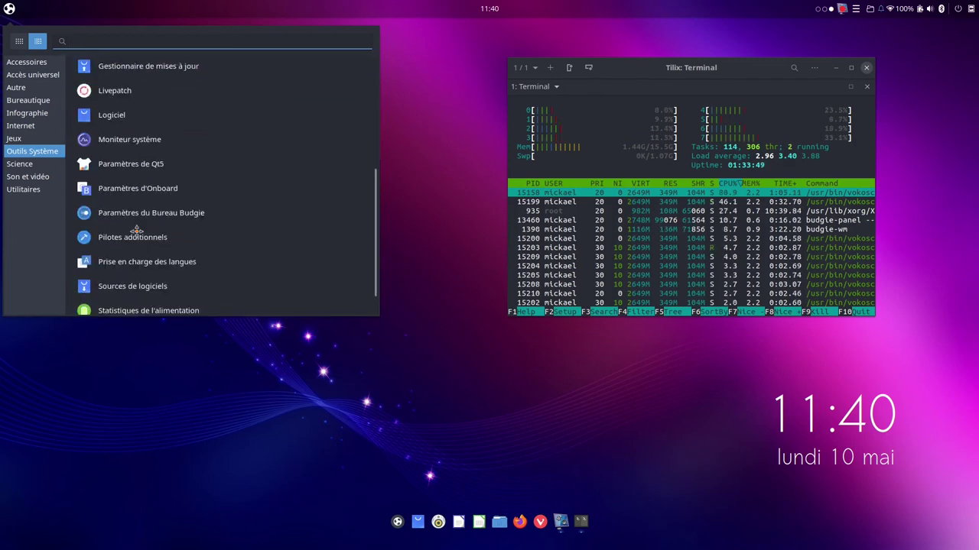
click(255, 384)
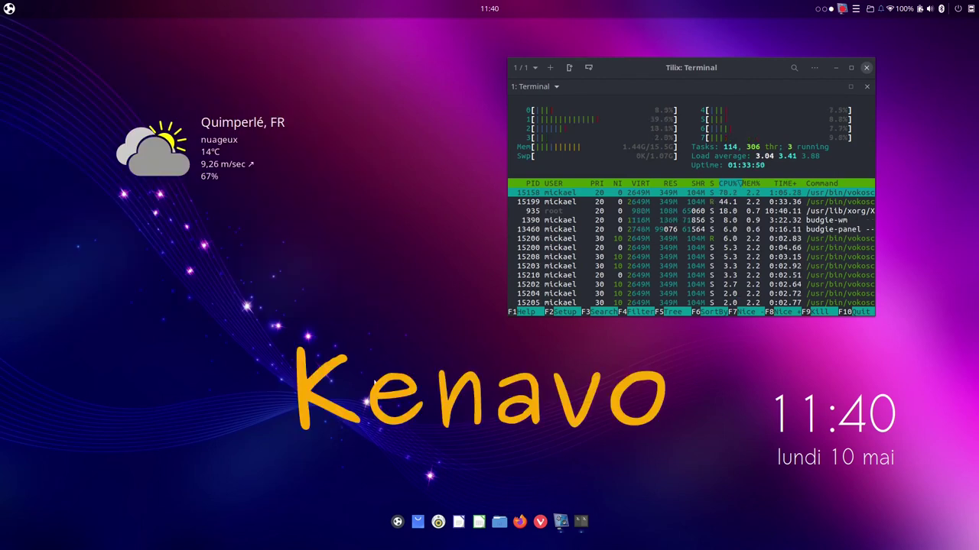